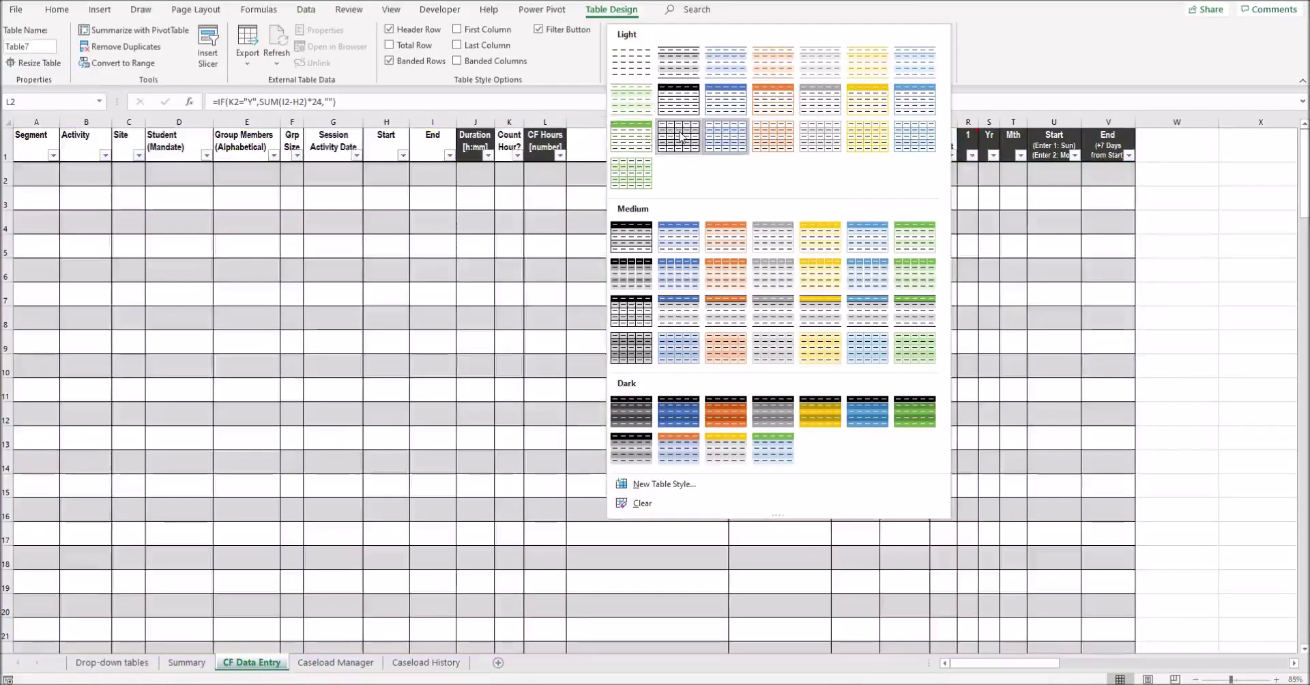
Apply the light black-and-grey table style with full gridlines and banded rows to the CF data entry table
left_click(678, 136)
Fill row 2 with Segment 1 as the segment and Direct 1 as the activity
left_click(39, 176)
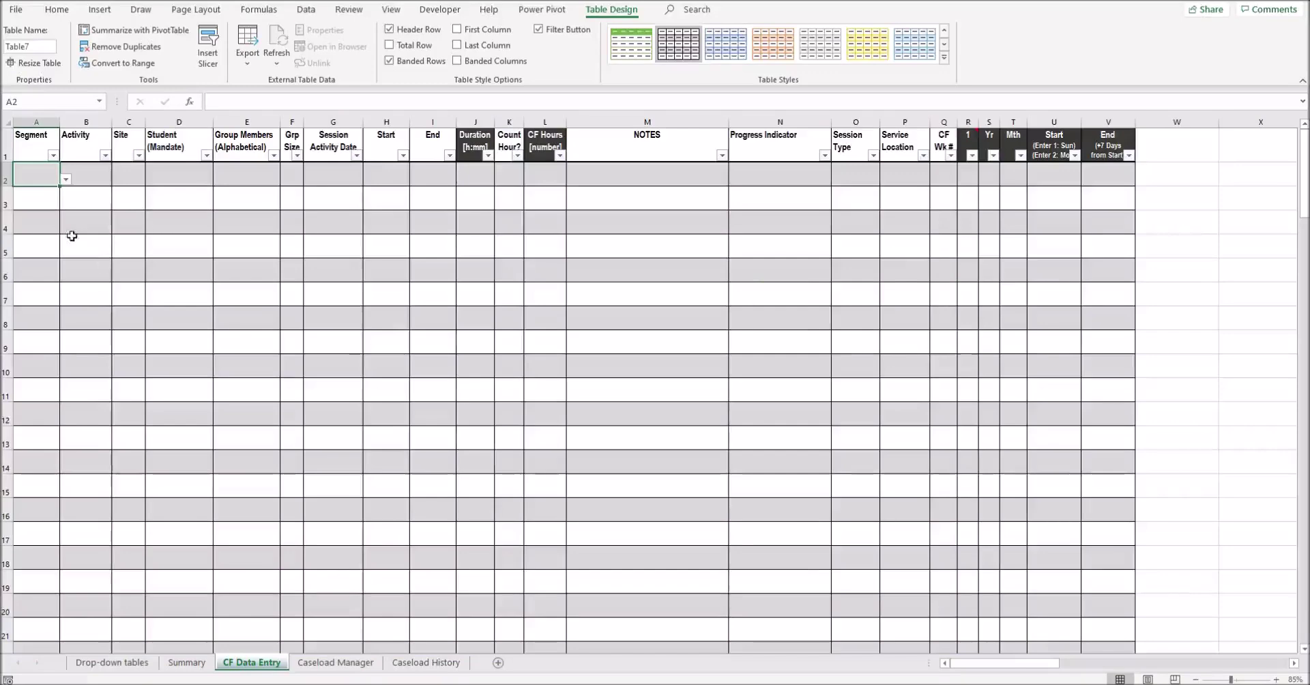
left_click(66, 179)
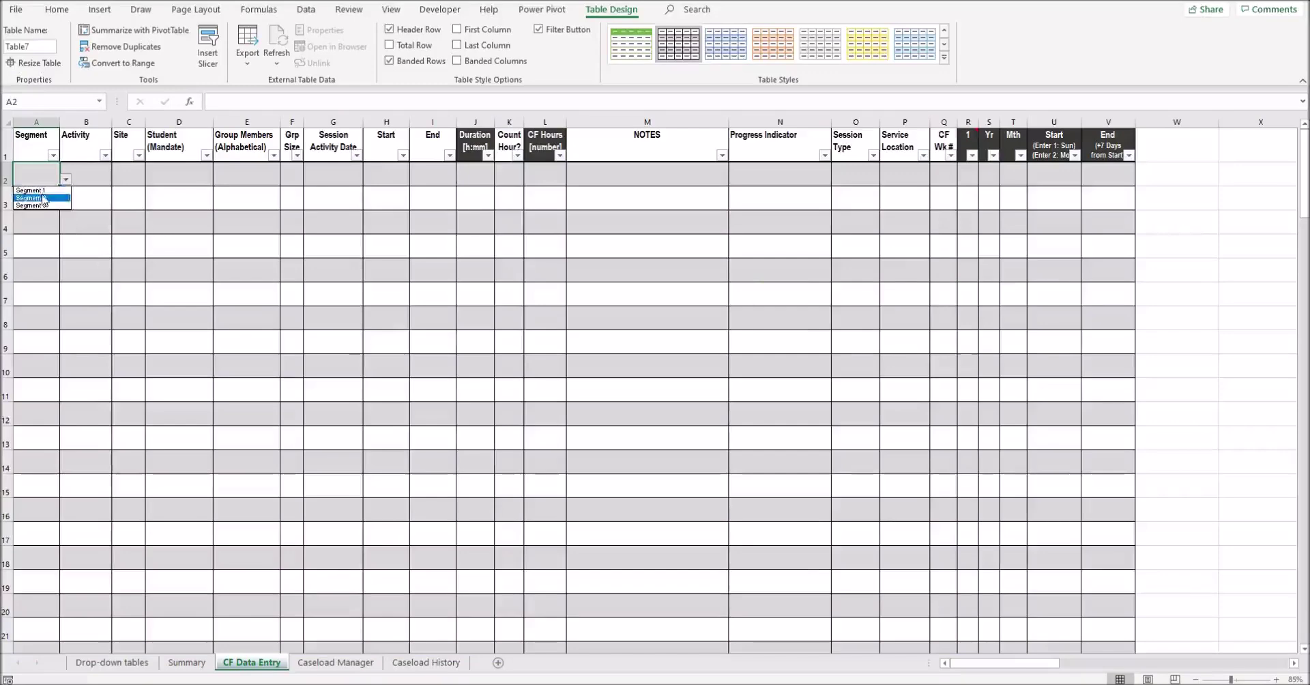
left_click(31, 189)
left_click(84, 169)
left_click(118, 178)
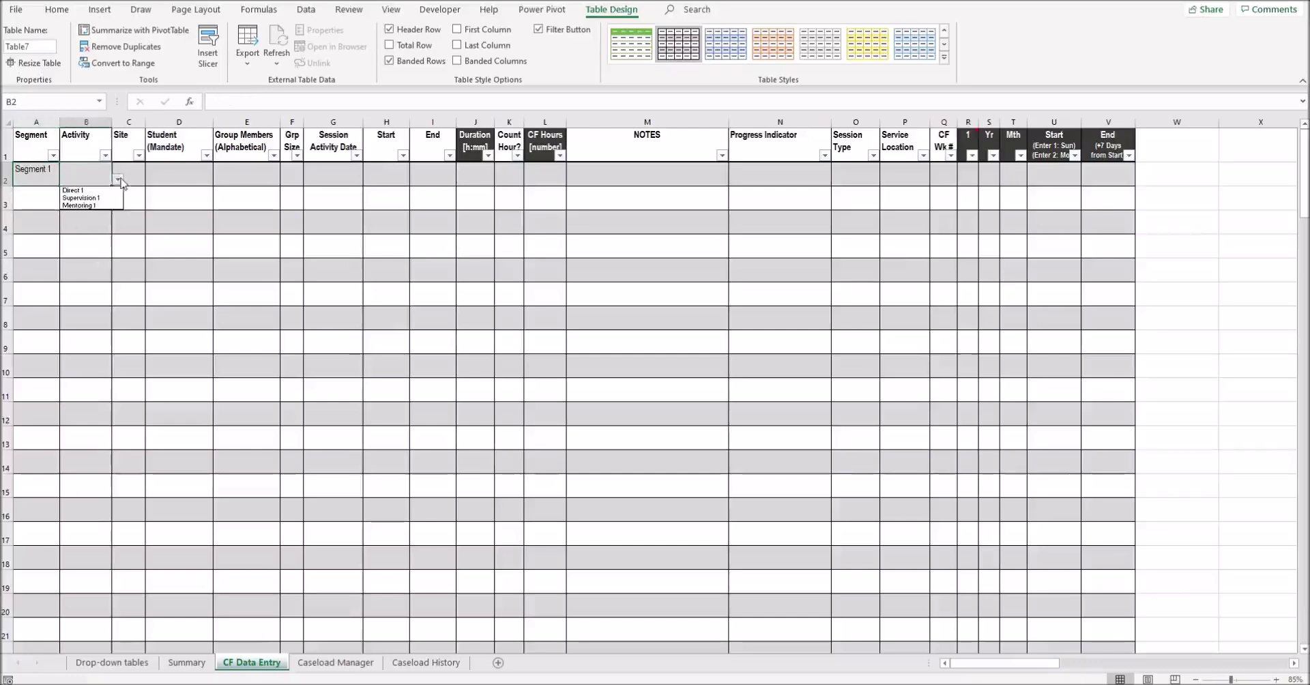
left_click(87, 190)
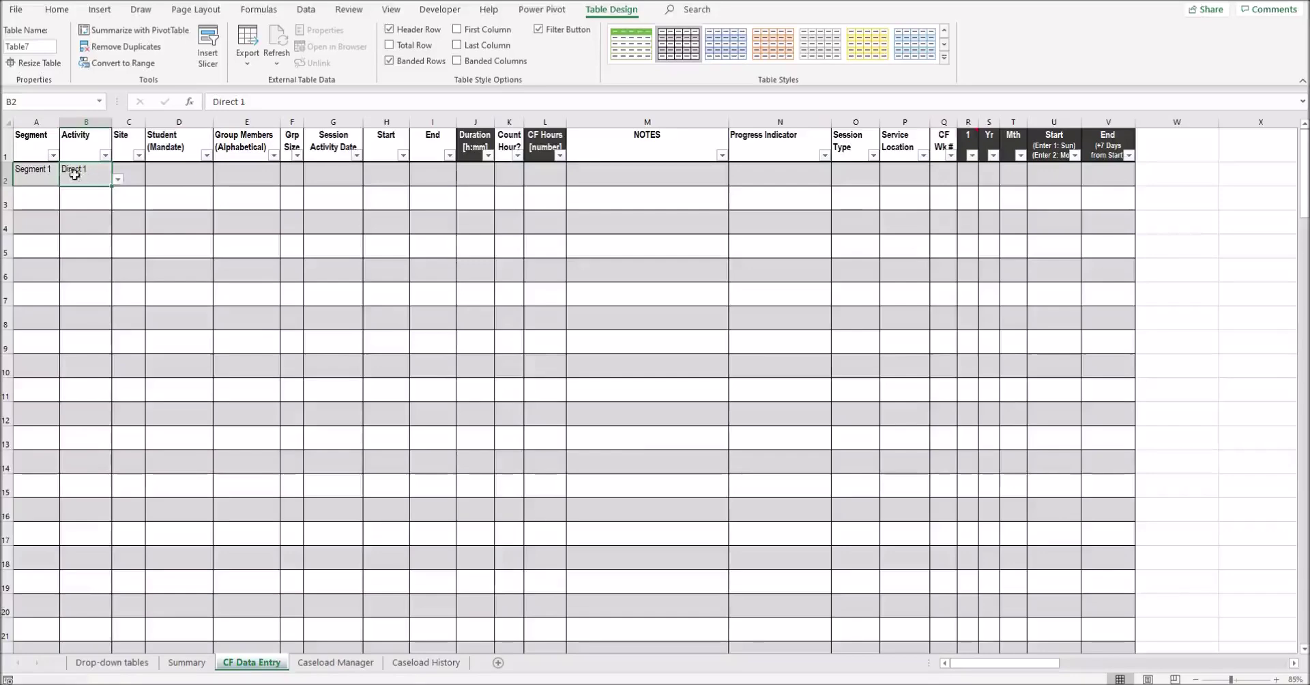
Clear the segment and activity entries from row 2
left_click(40, 178, "shift")
key("Delete")
left_click(81, 183)
Set the segment in row 2 to Segment 2 and open the list of activities available for it
left_click(40, 172)
left_click(65, 181)
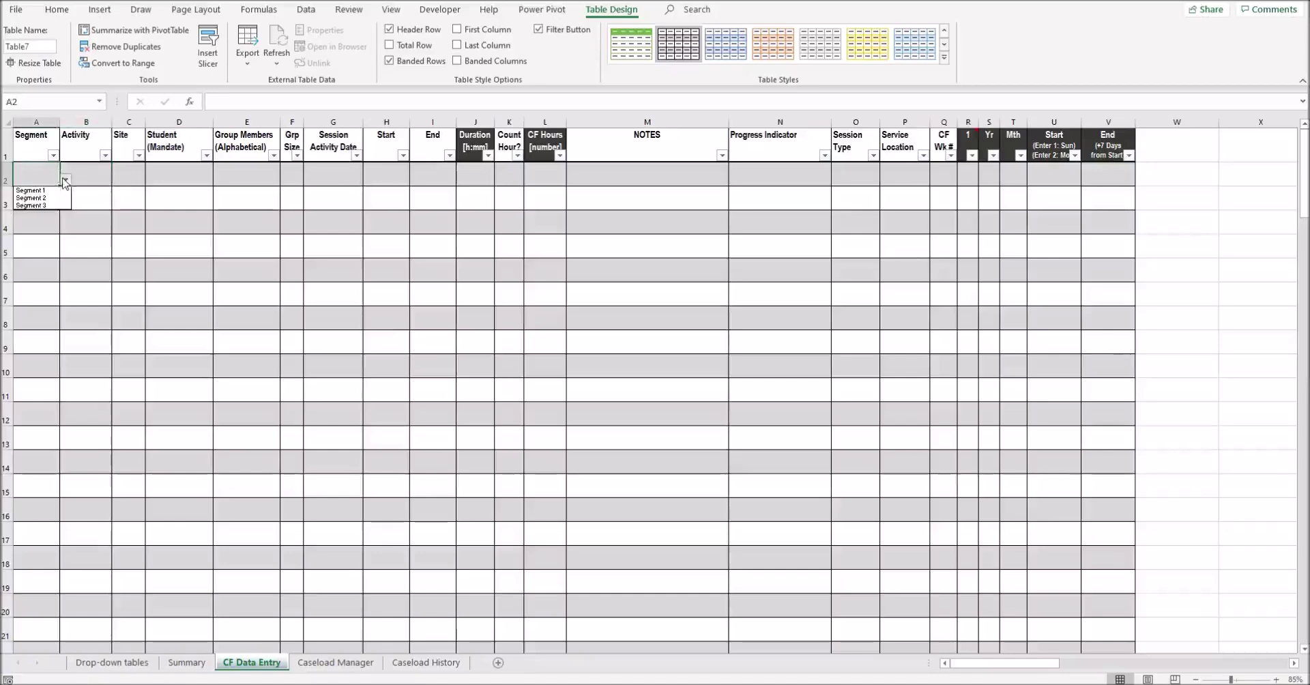
left_click(31, 197)
left_click(88, 178)
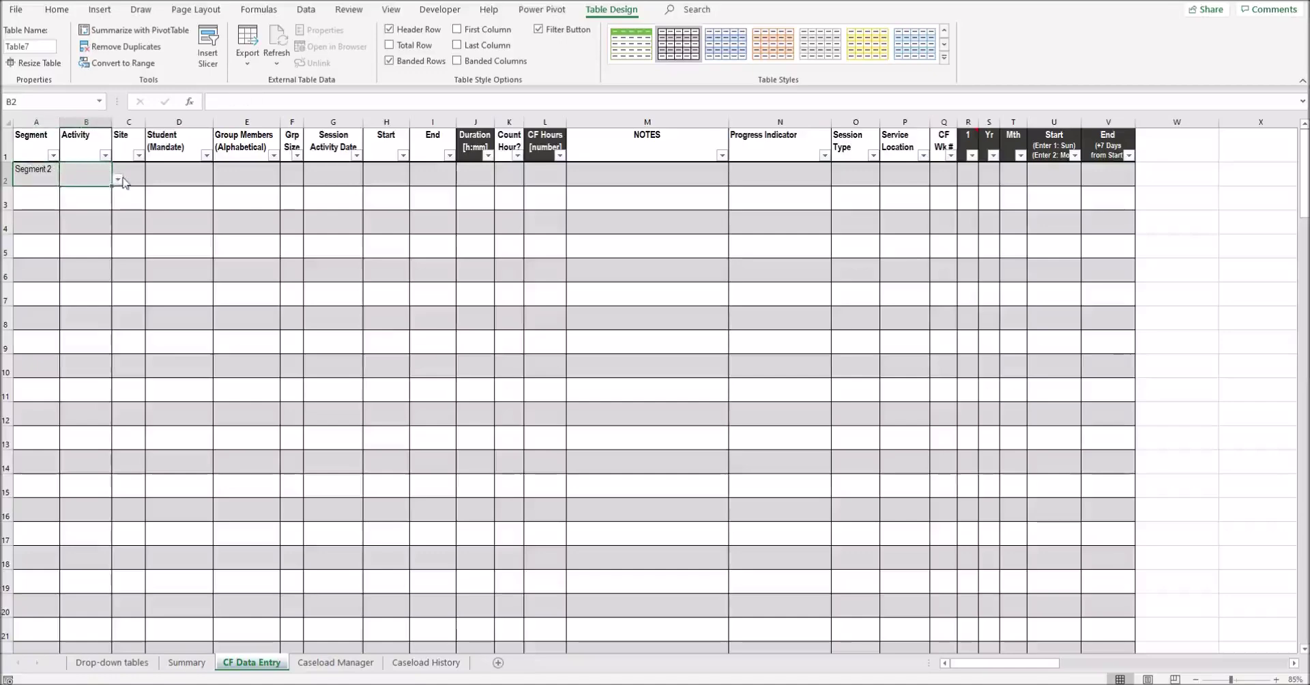
left_click(118, 180)
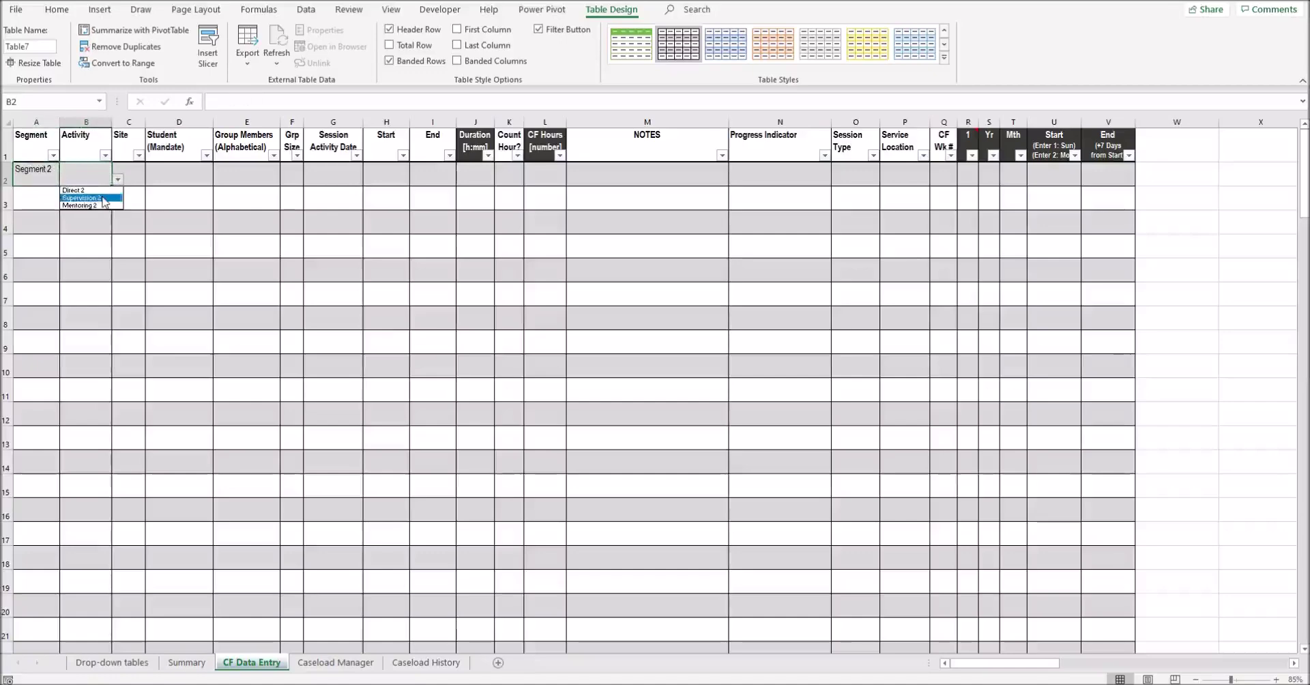
Clear the Segment 2 entry from row 2
left_click(57, 181)
left_click(57, 180)
key("Delete")
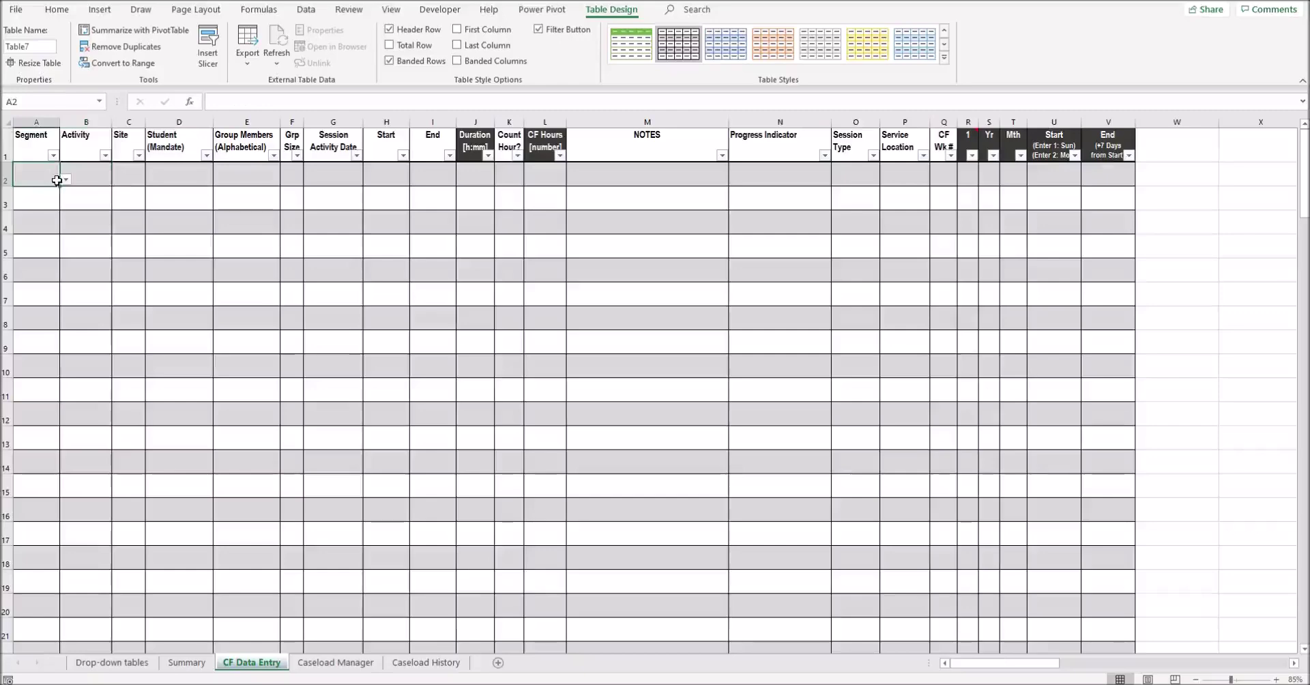
Pick Segment 2 as the segment in row 2, and replace that choice with Segment 1
left_click(66, 179)
left_click(34, 197)
left_click(92, 172)
left_click(45, 170)
left_click(66, 179)
left_click(30, 190)
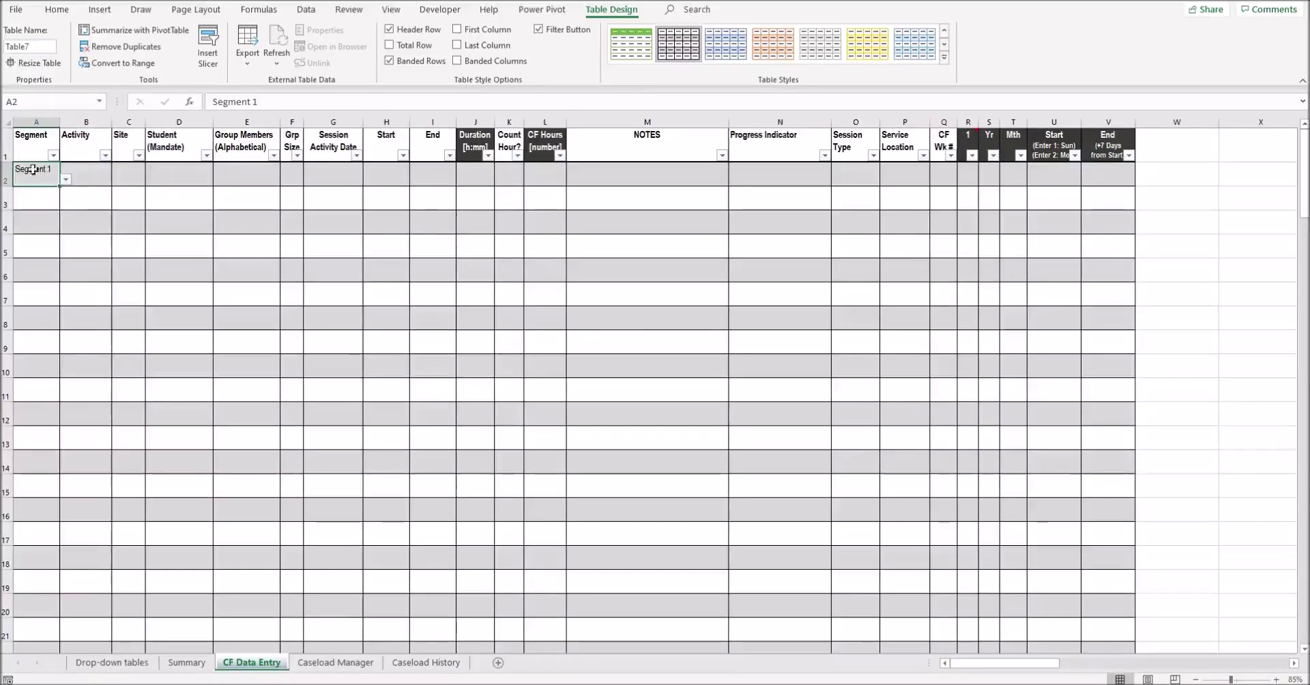
Overwrite the CF Hours formula in row 2 with 280
left_click(435, 169)
left_click_drag(435, 169, 546, 146)
left_click(551, 165)
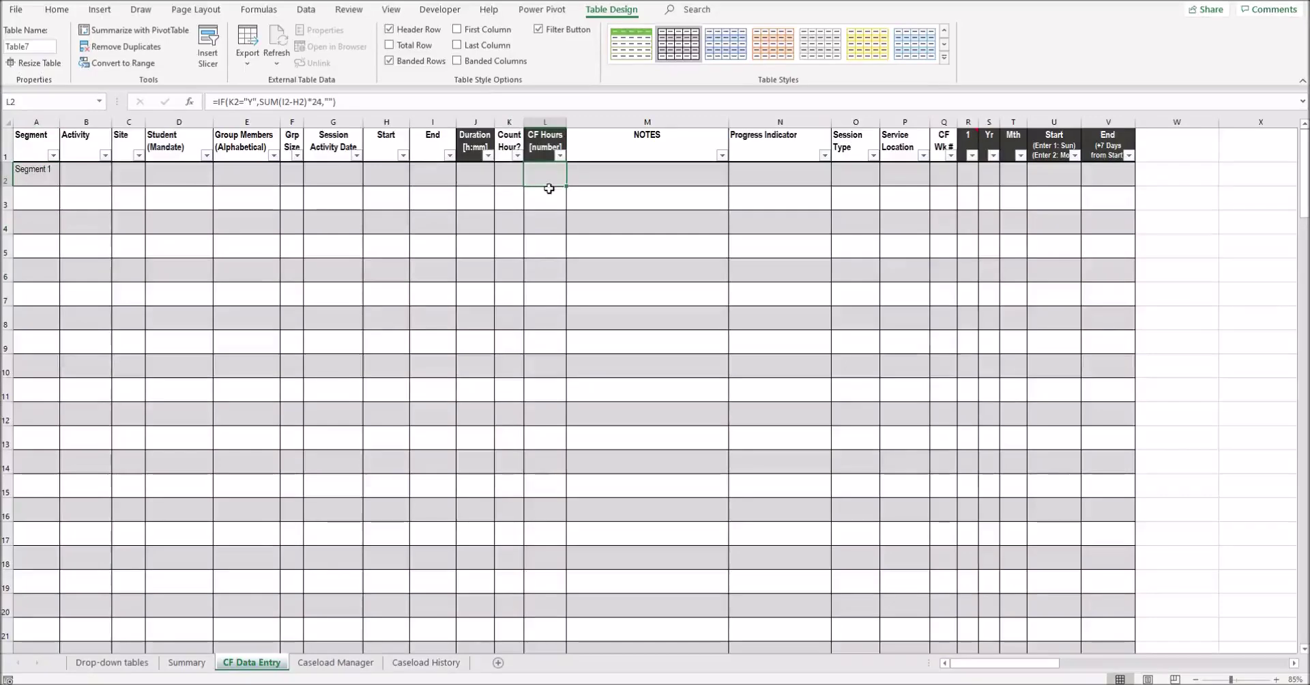
type("280")
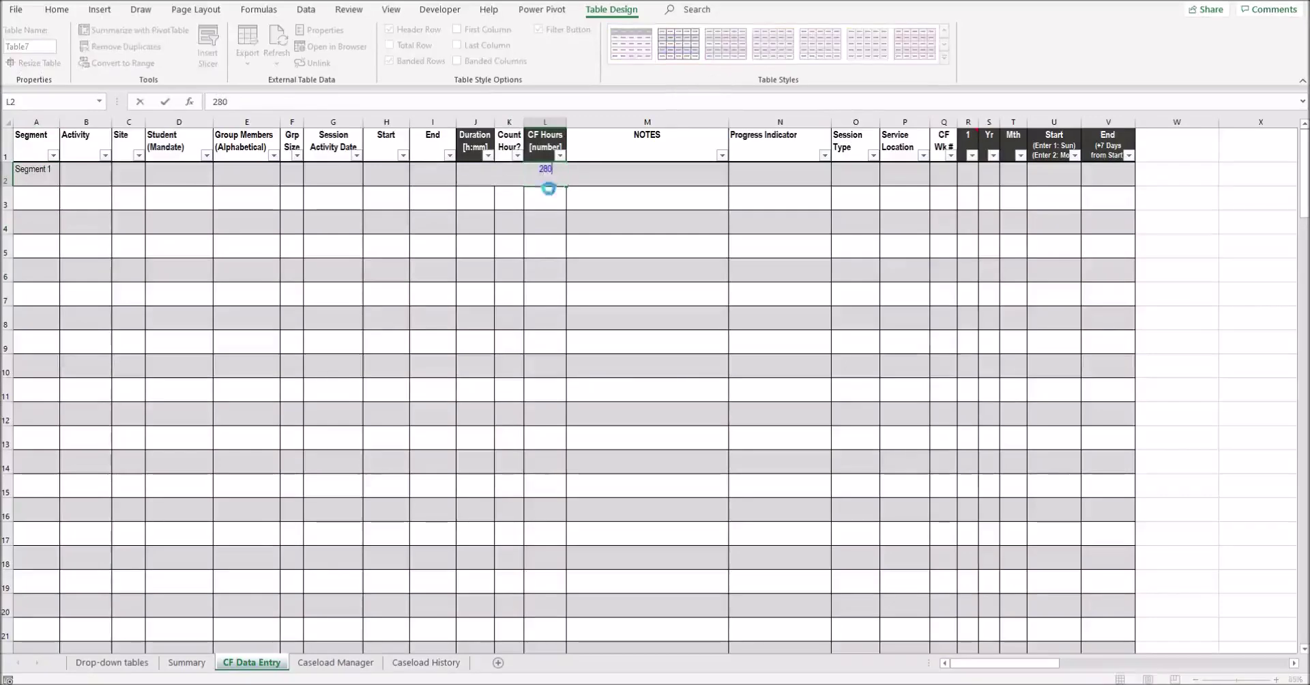
key("Return")
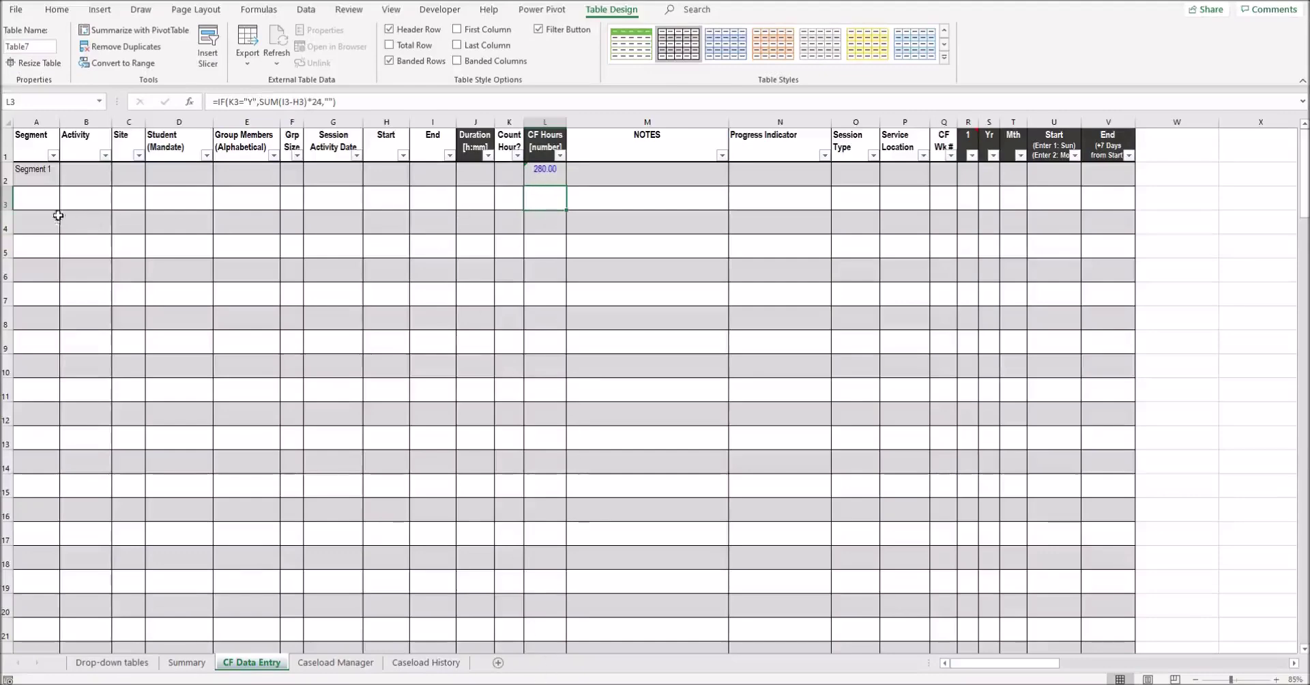
left_click(546, 175)
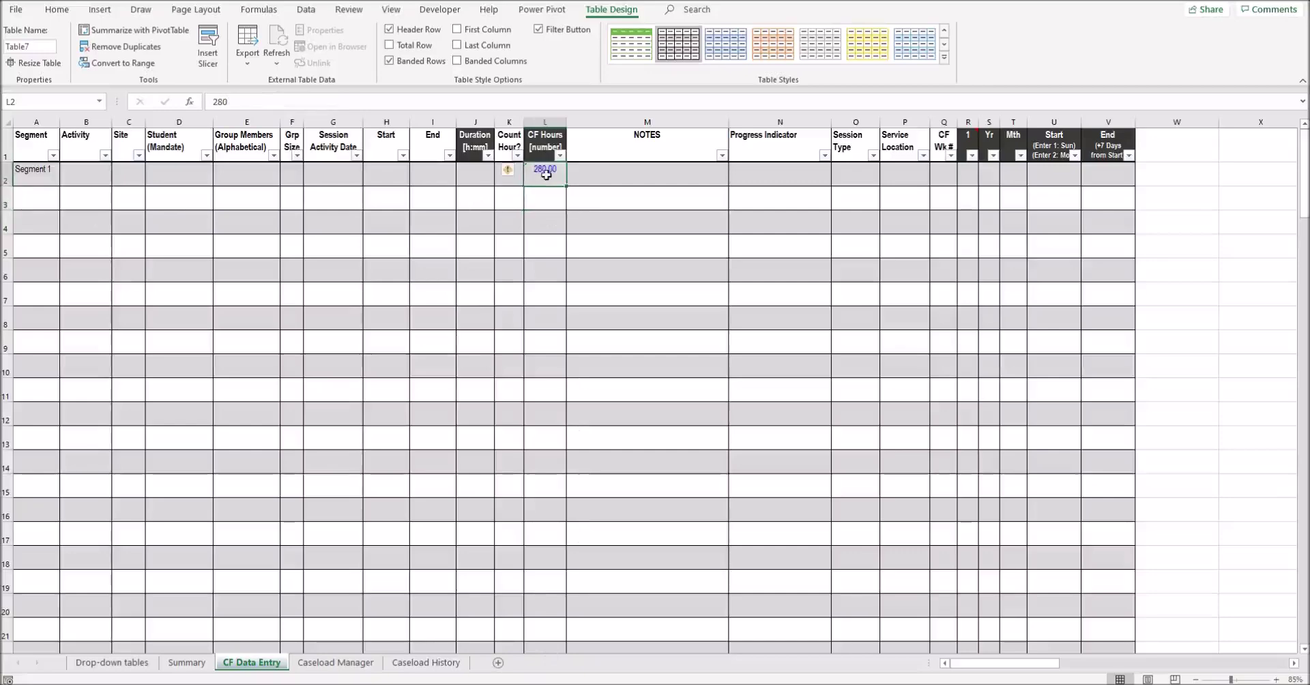
left_click(506, 172)
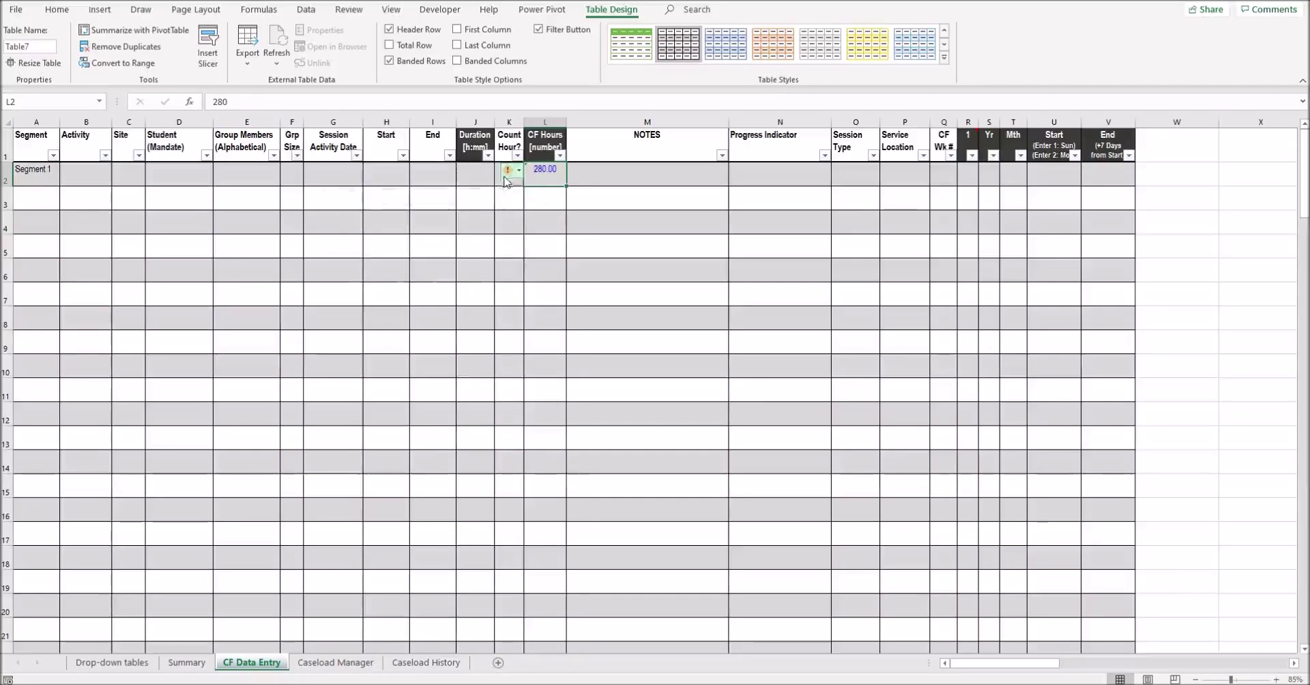
left_click(542, 200)
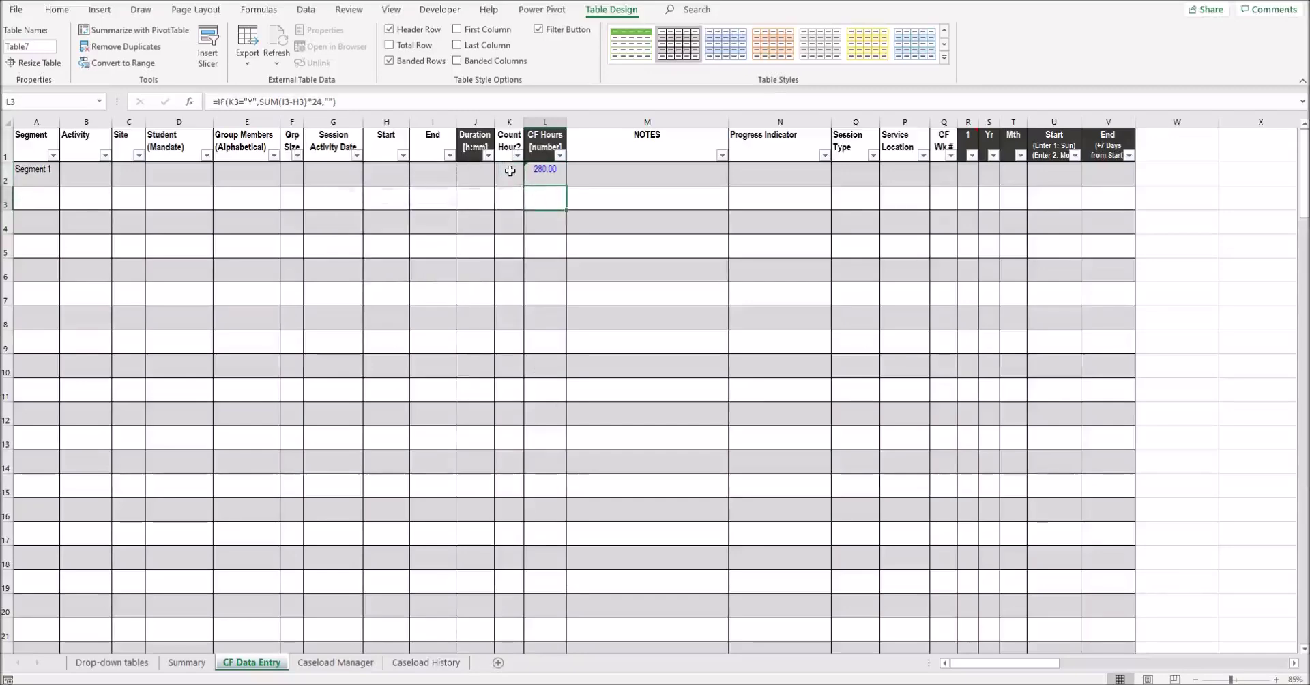
Set Count Hour? to Y and the activity to Direct 1 in row 2
left_click(510, 171)
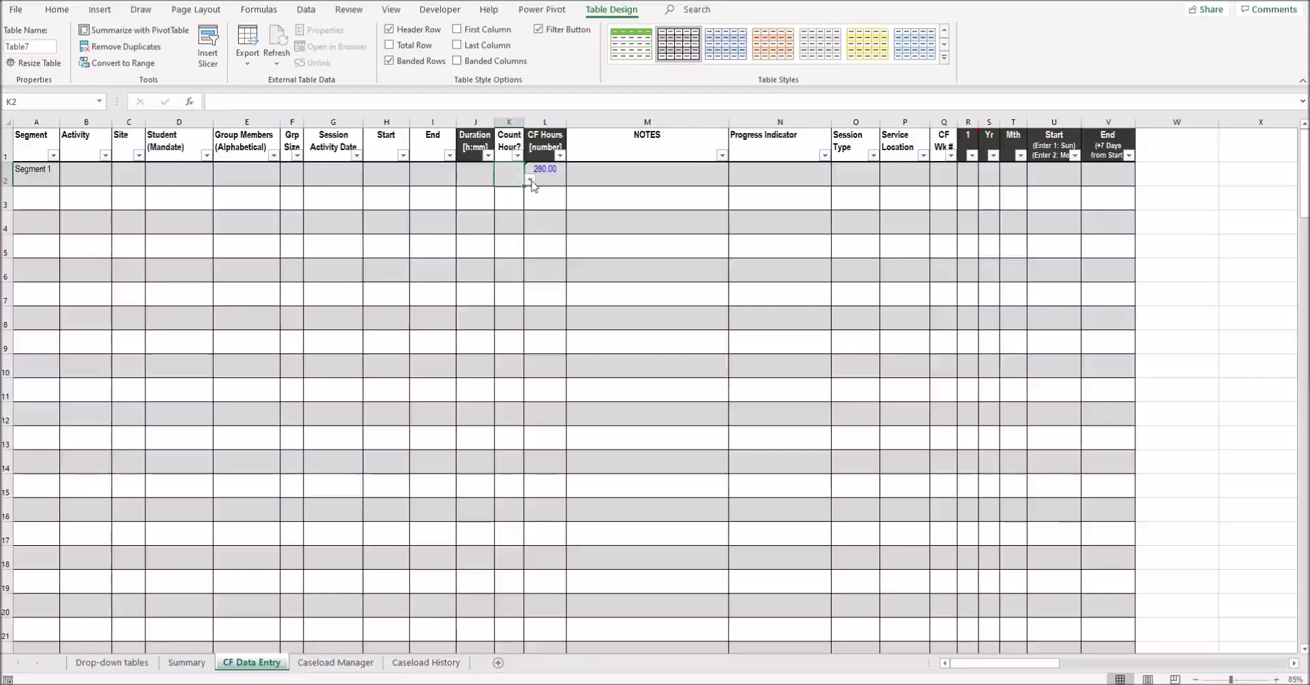
left_click(531, 181)
left_click(515, 190)
left_click(96, 179)
left_click(118, 180)
left_click(85, 189)
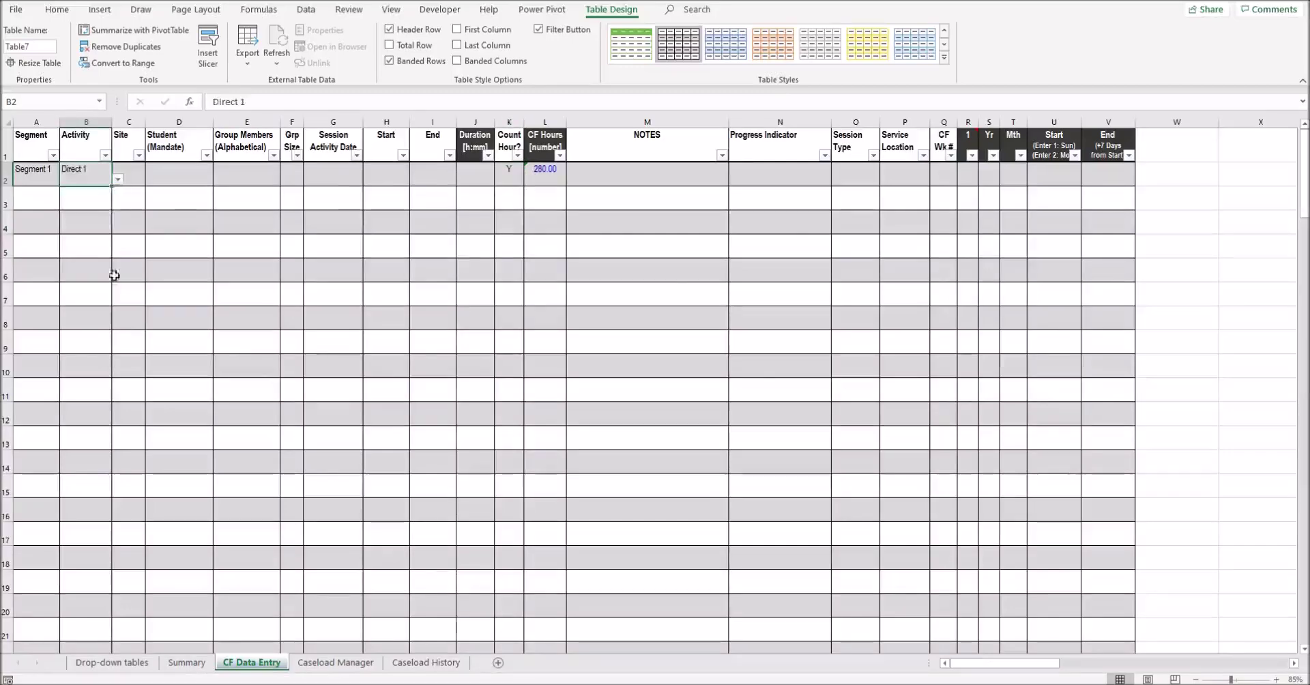
Check the completed Direct 1 hours and their formula under Segment 1 on the Summary sheet
left_click(187, 662)
left_click(151, 349)
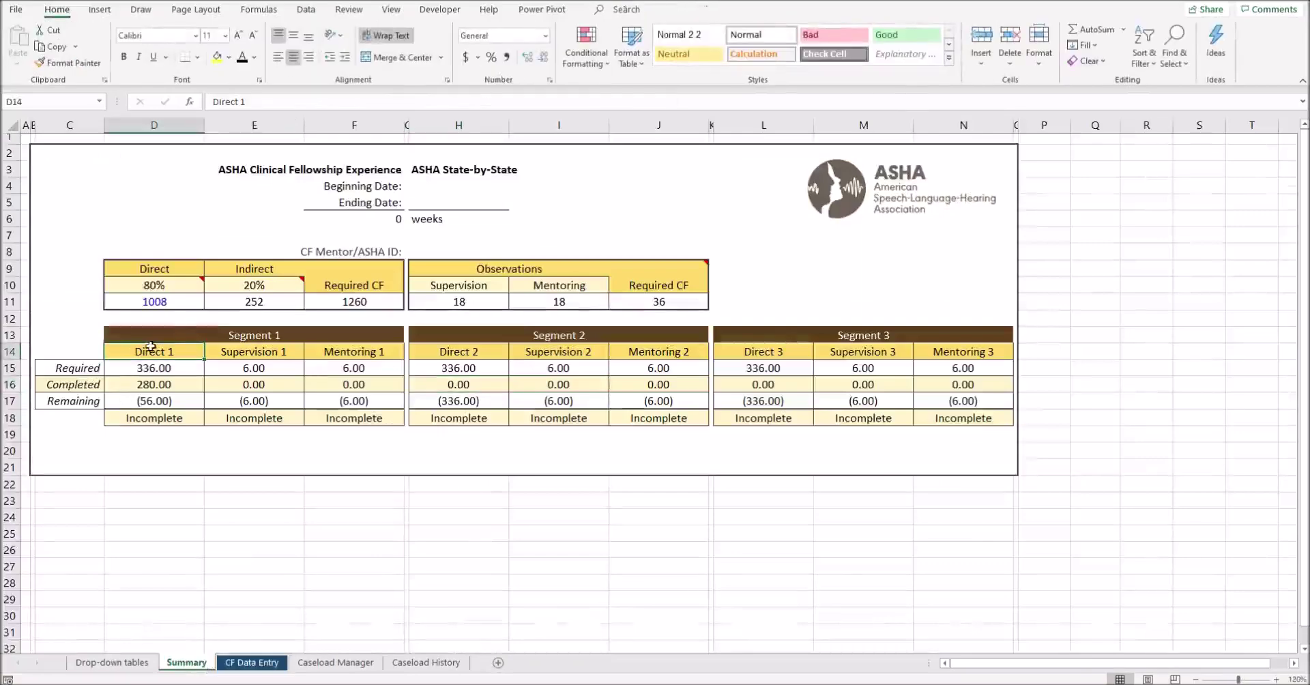
left_click(164, 387)
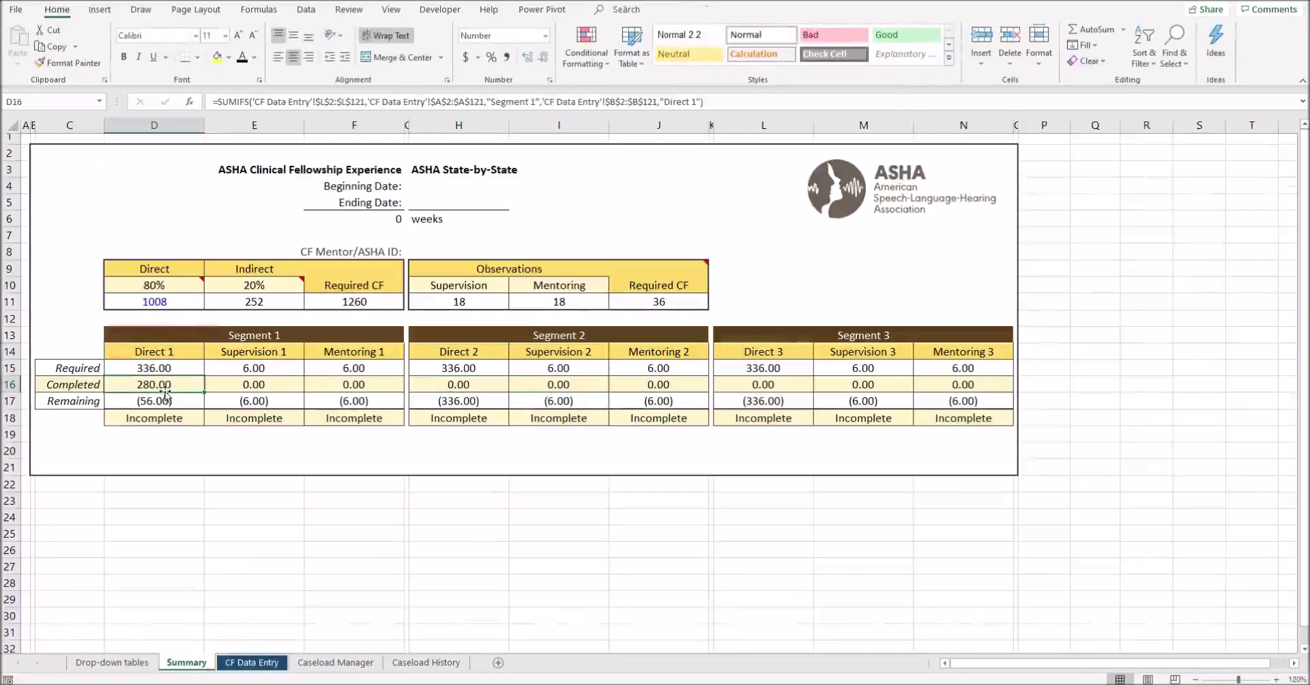
Return to the CF Data Entry sheet and undo all the entries made in row 2
left_click(266, 664)
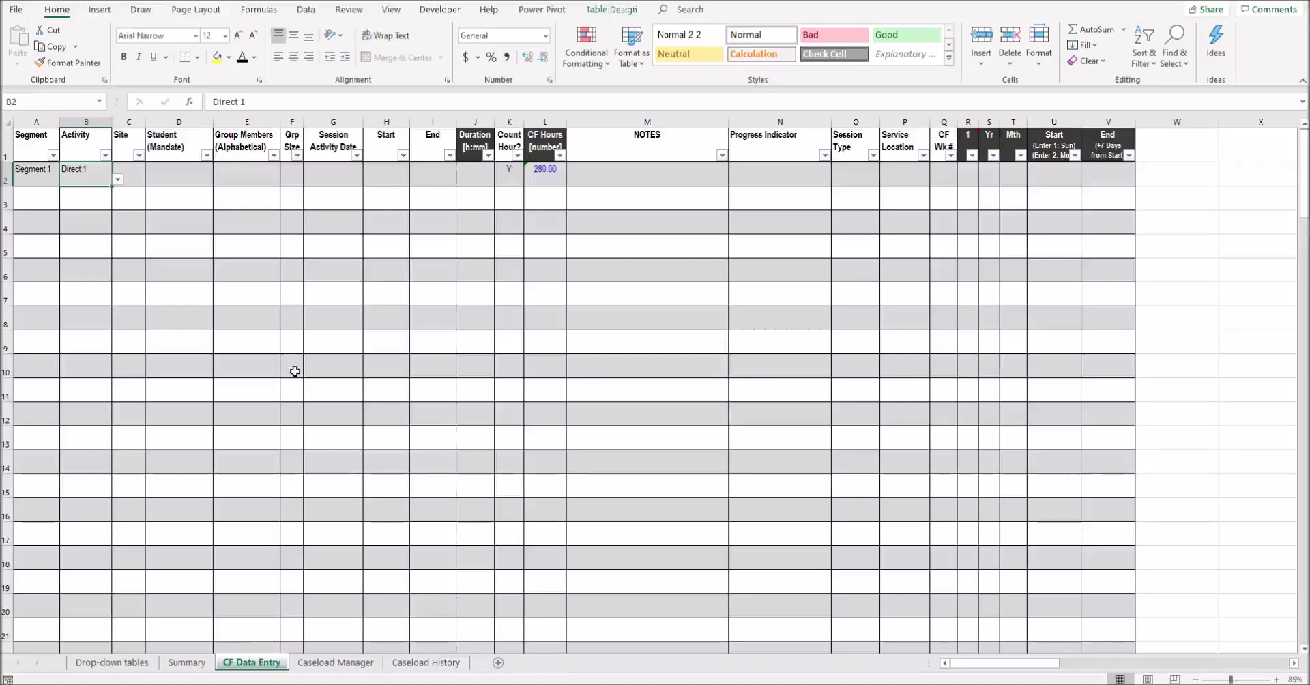
left_click(540, 174)
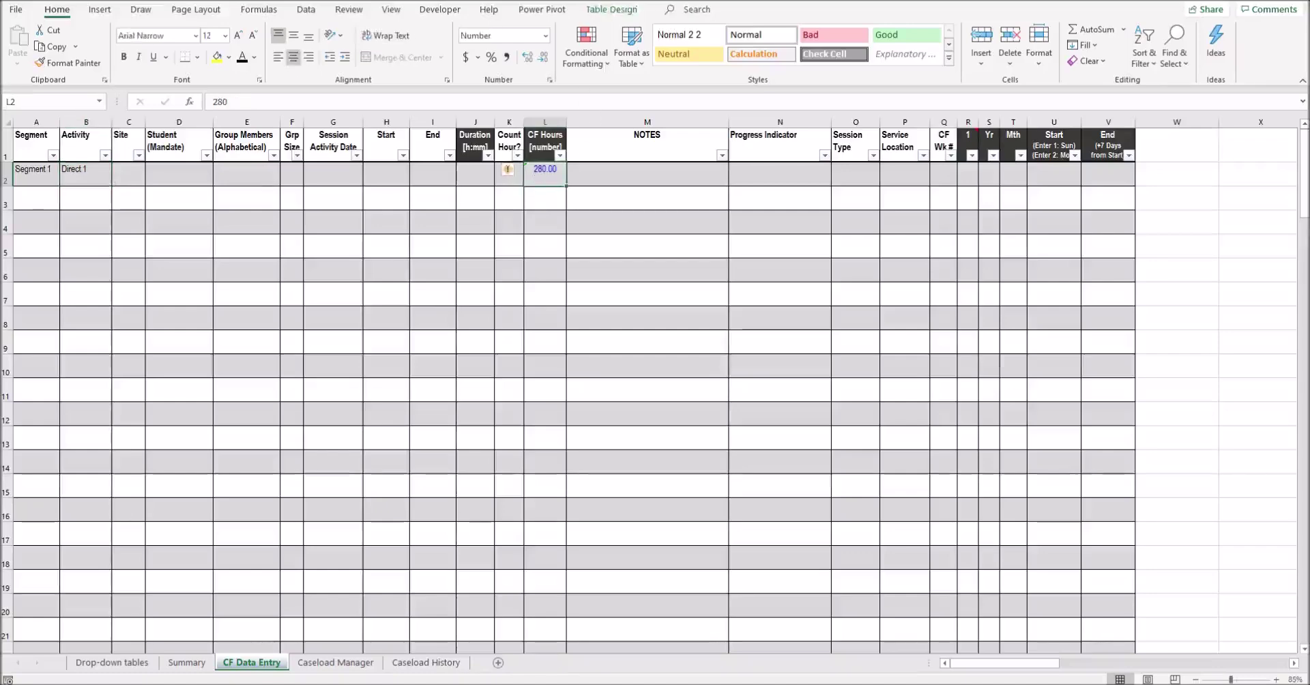
key("ctrl+z")
key("ctrl+z")
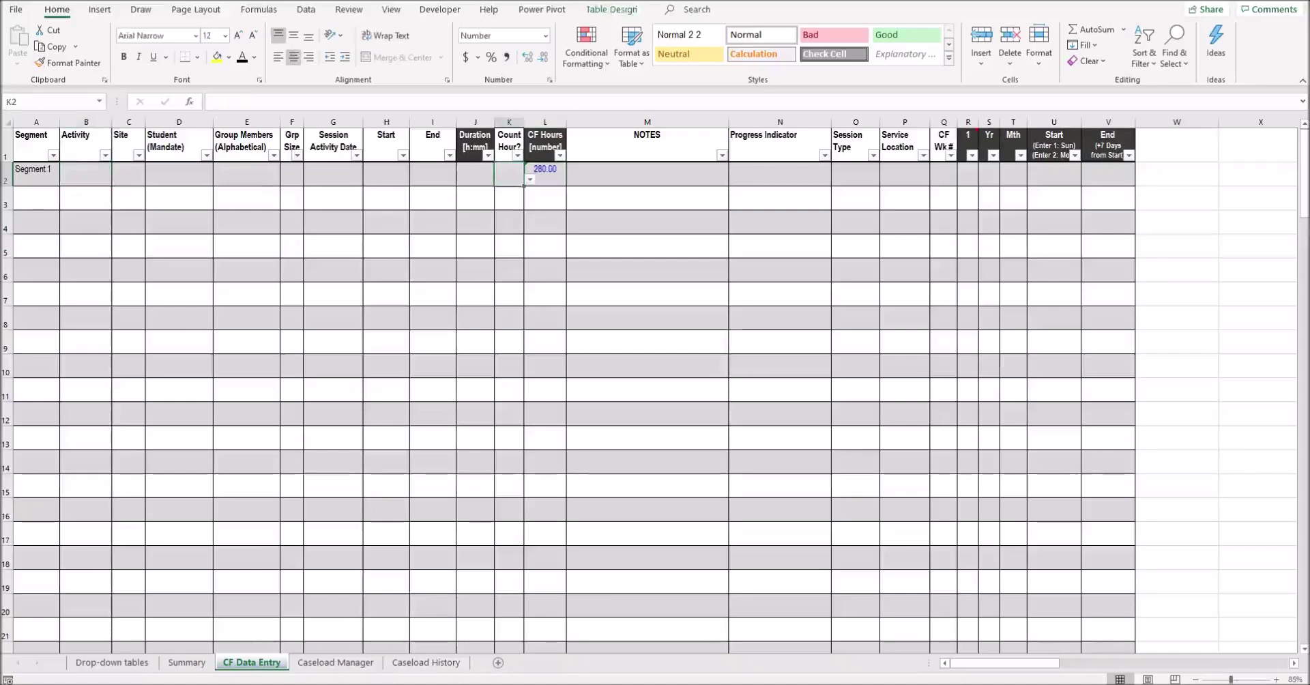
key("ctrl+z")
key("ctrl+z")
Review the row 2 cells that feed the hour totals, check the Summary sheet, and look over the remaining data entry columns
left_click_drag(43, 175, 85, 172)
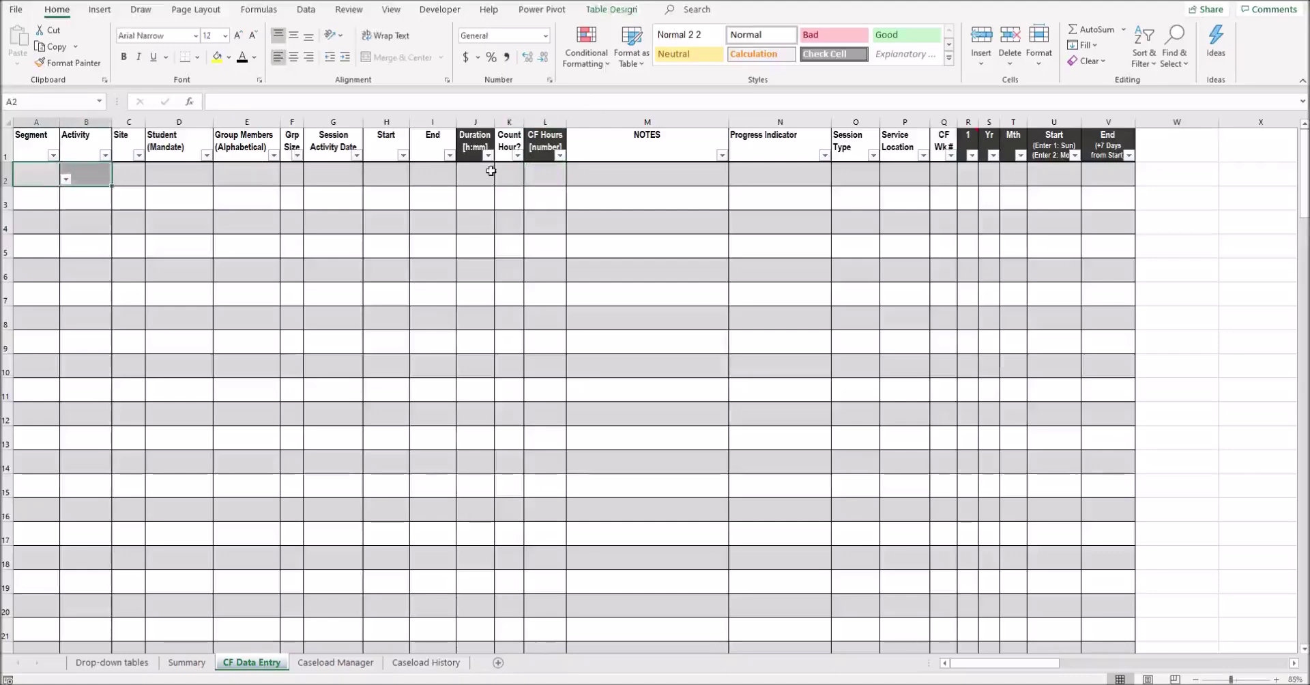
left_click_drag(505, 176, 545, 179)
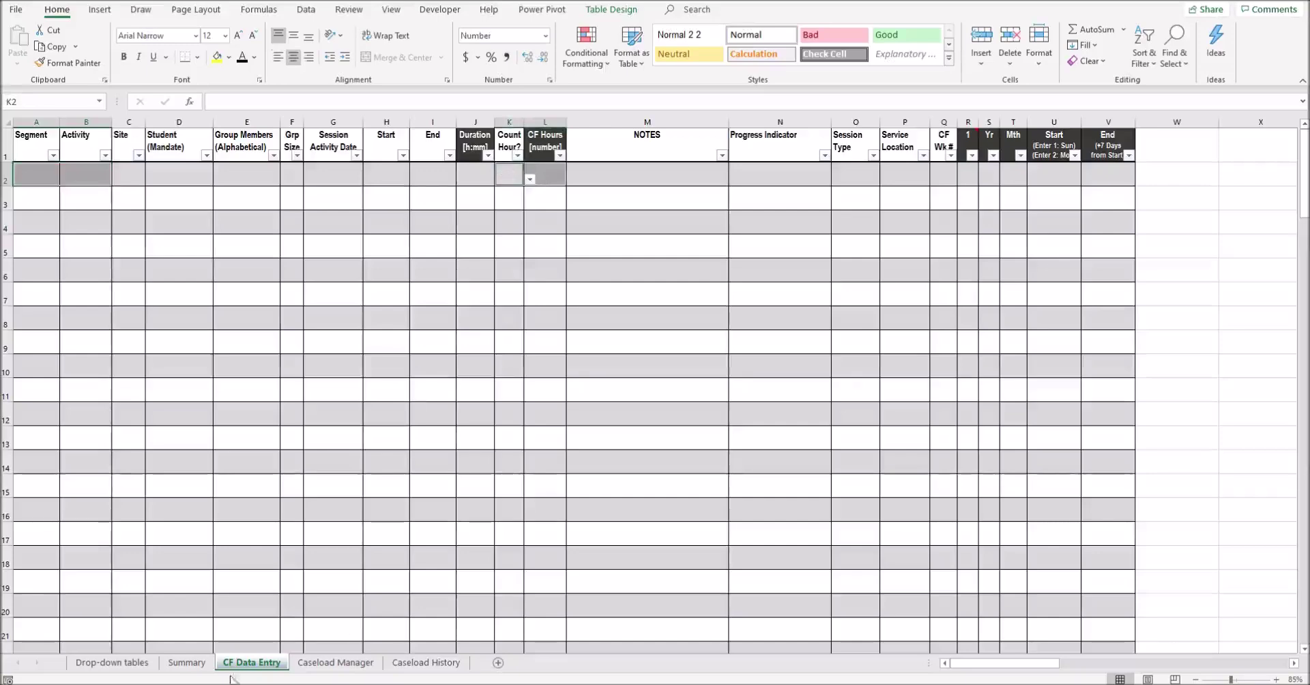
left_click(191, 663)
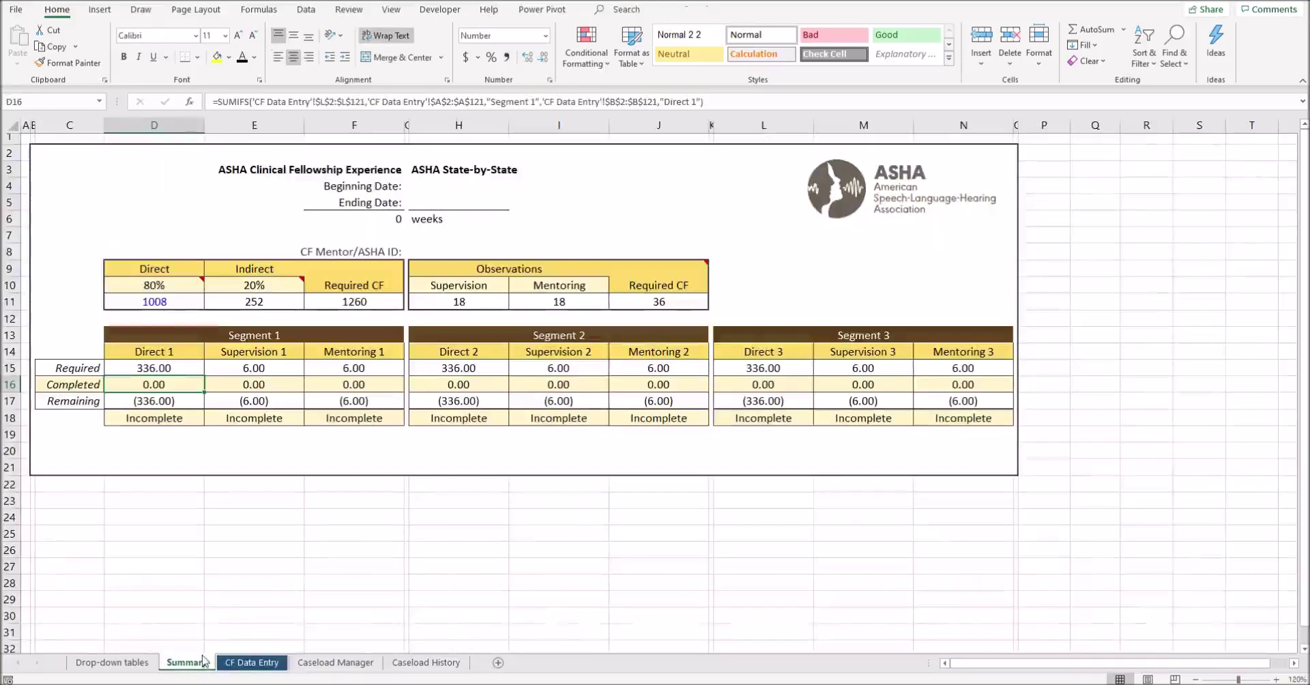
left_click(252, 662)
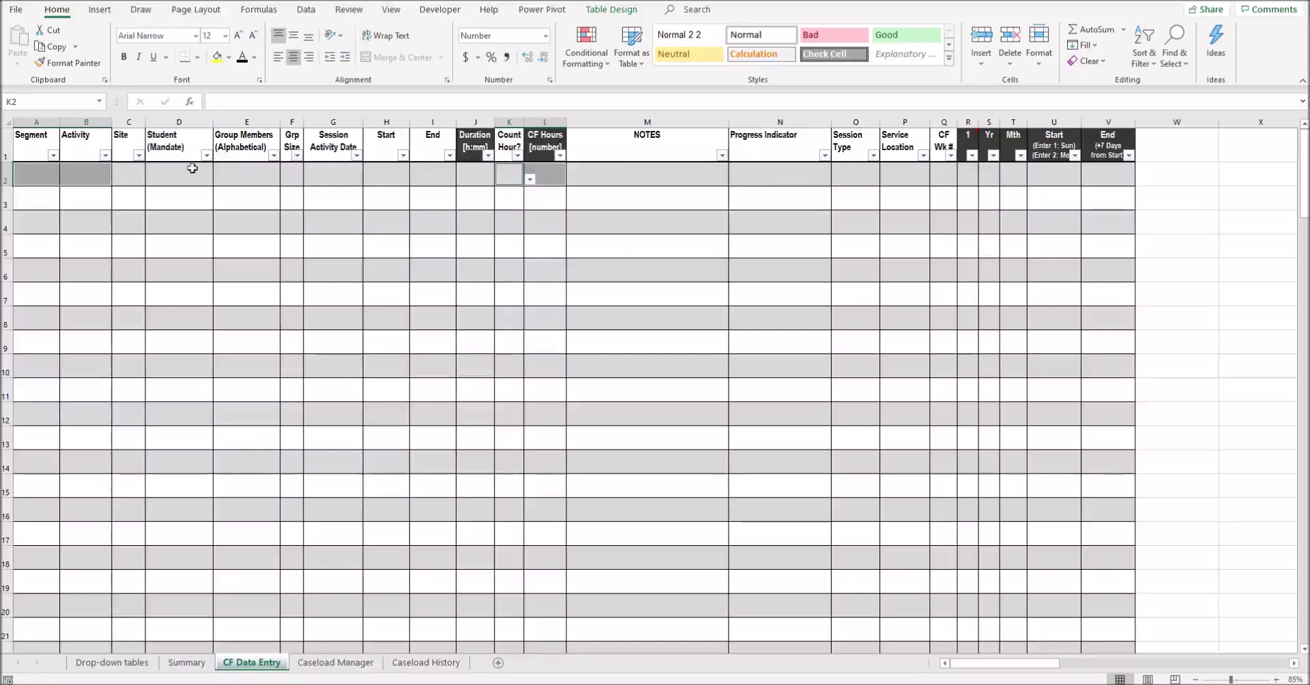
left_click(625, 171)
left_click_drag(796, 170, 967, 176)
Record Segment 1 and its Direct 1 activity in row 2 of the CF Data Entry sheet
left_click(49, 180)
left_click(67, 181)
left_click(36, 191)
left_click(87, 175)
left_click(119, 180)
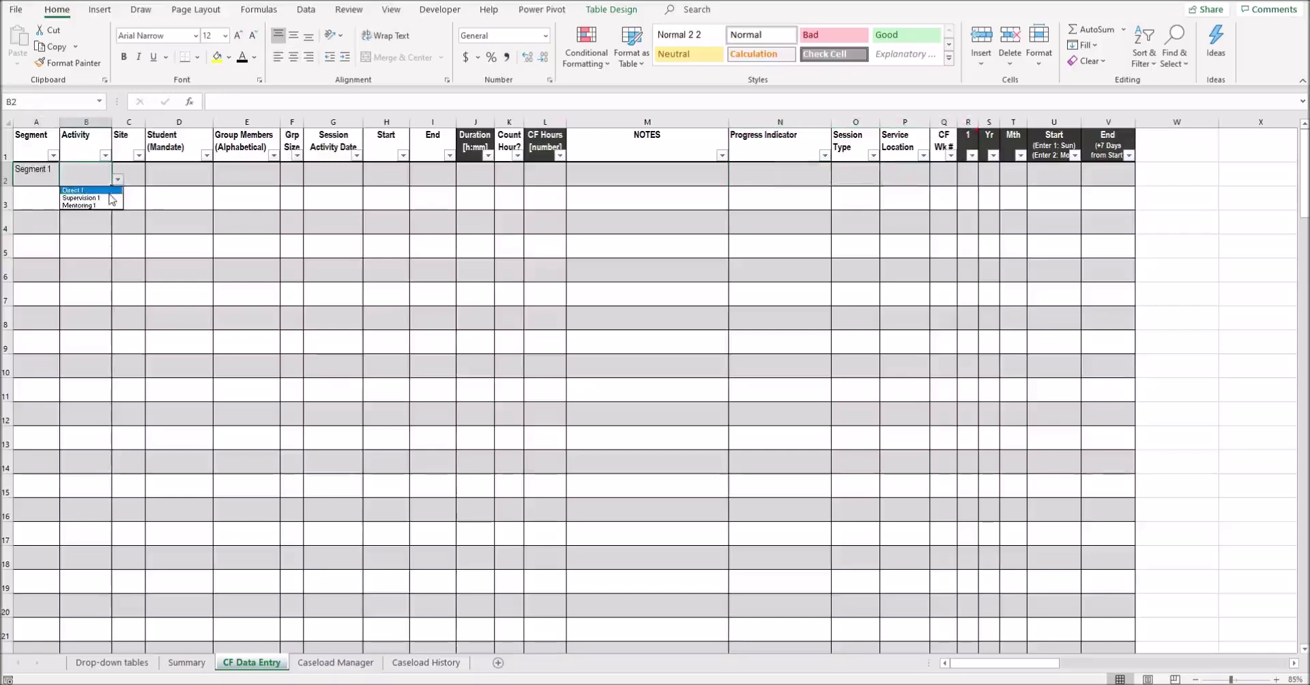
left_click(72, 190)
Enter Site 1 as the site in row 2
key("Tab")
type("Site")
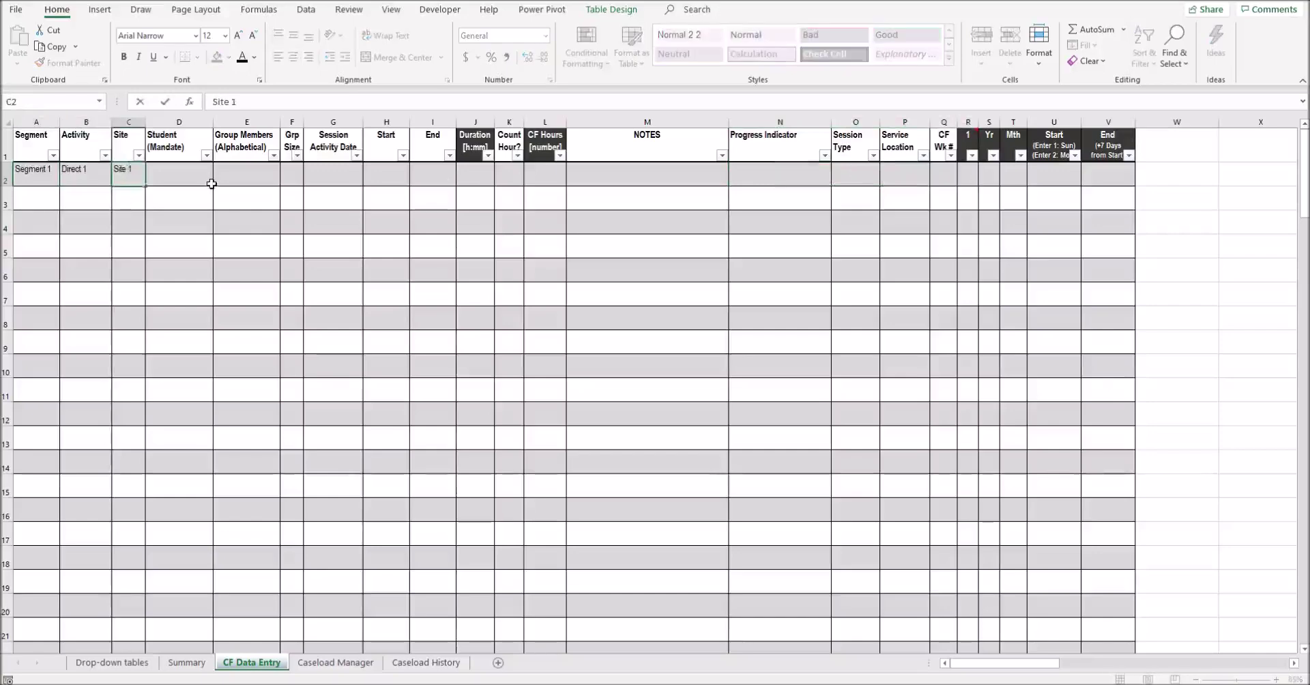
type(" 1")
key("Return")
left_click(131, 170)
Open the student mandate choices for row 2 and browse through the list
left_click(157, 175)
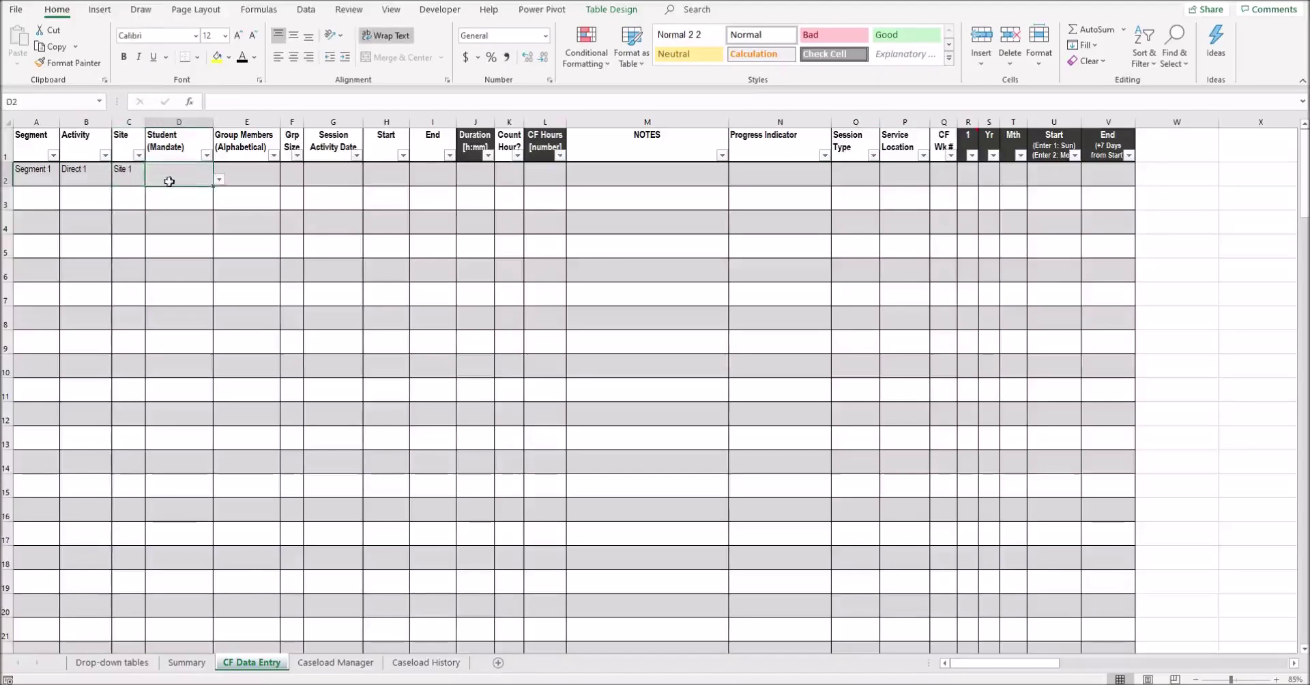
left_click(219, 179)
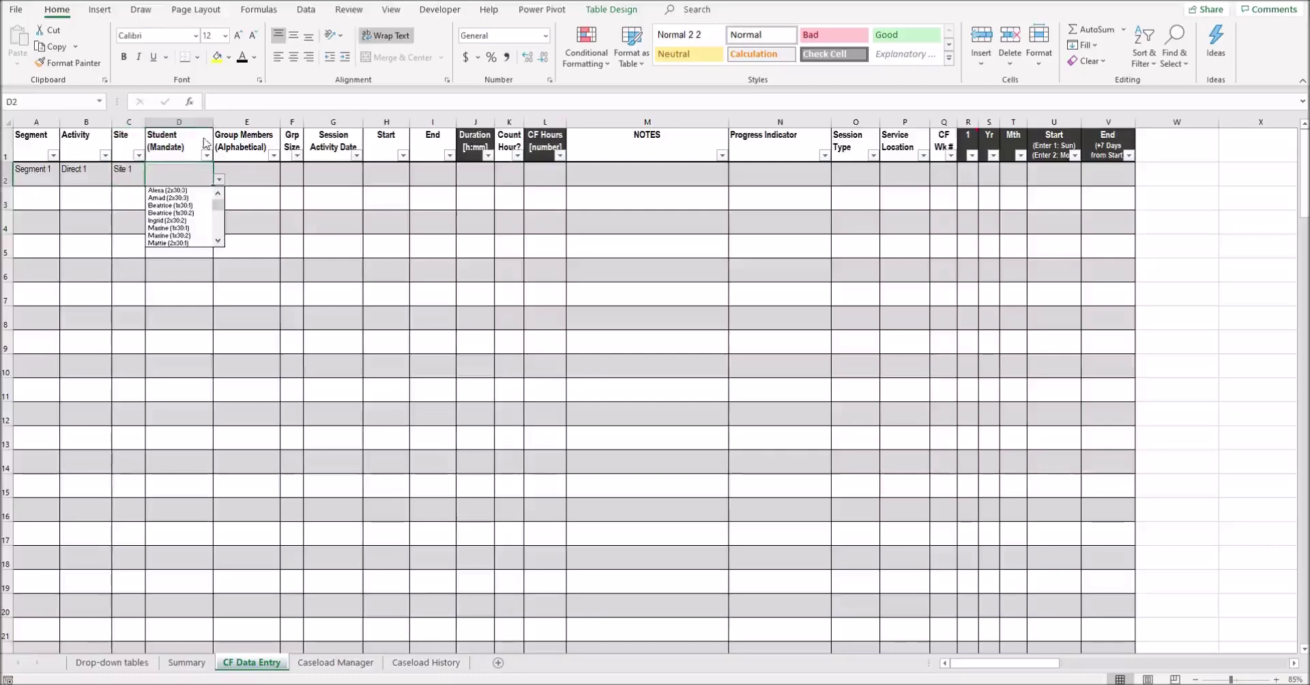
mouse_move(218, 204)
left_mouse_down()
mouse_move(219, 236)
mouse_move(218, 198)
left_mouse_up()
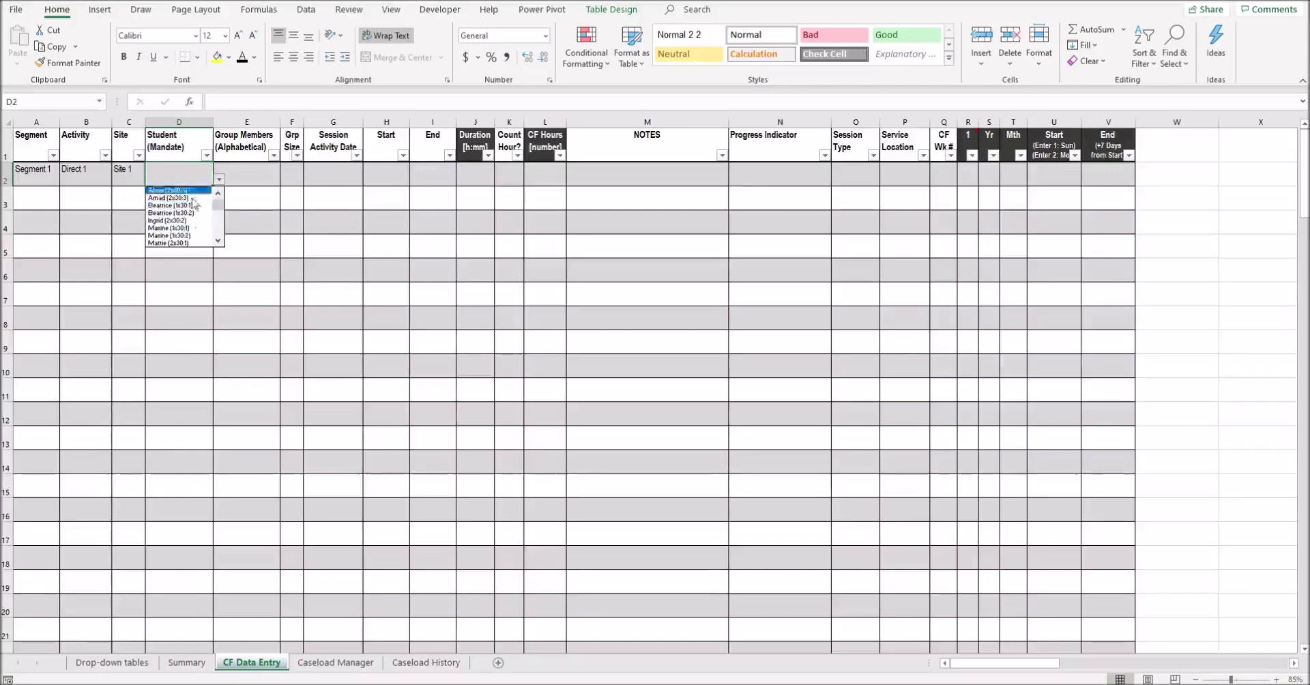
left_click_drag(221, 207, 221, 230)
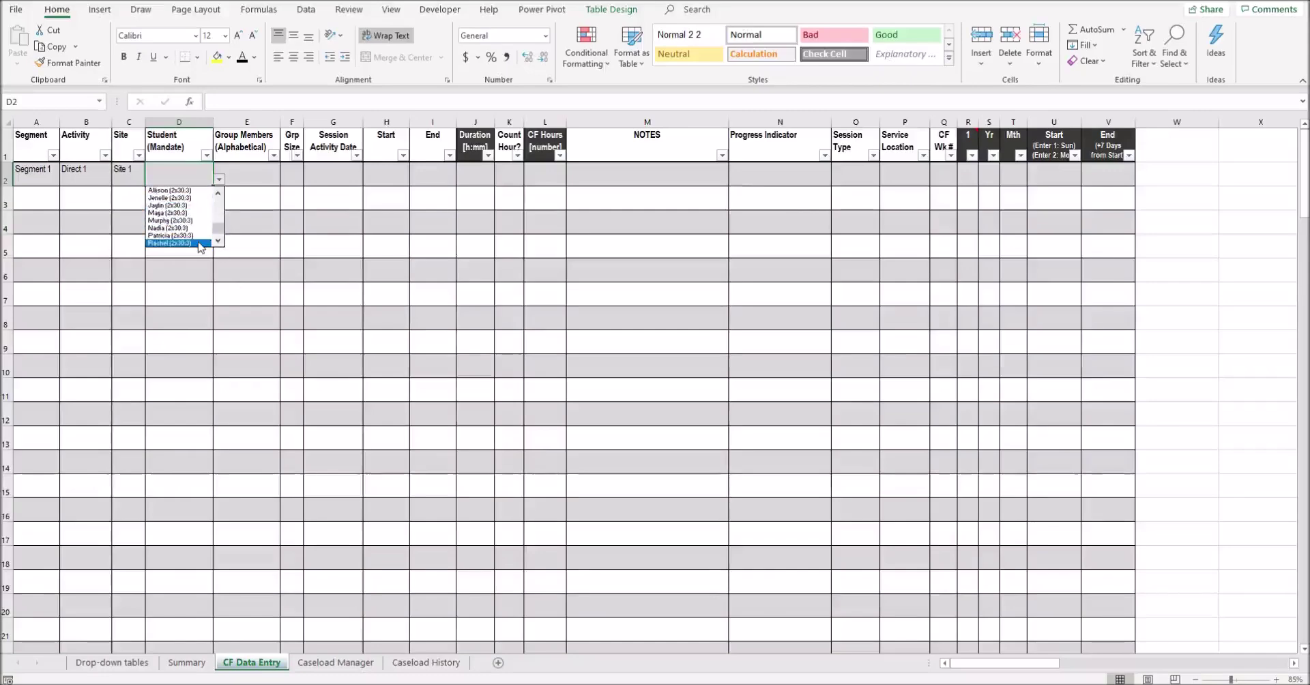
Examine the Student (Mandate) column on the Caseload Manager sheet and select the first empty cell below it
left_click(300, 668)
left_click(316, 665)
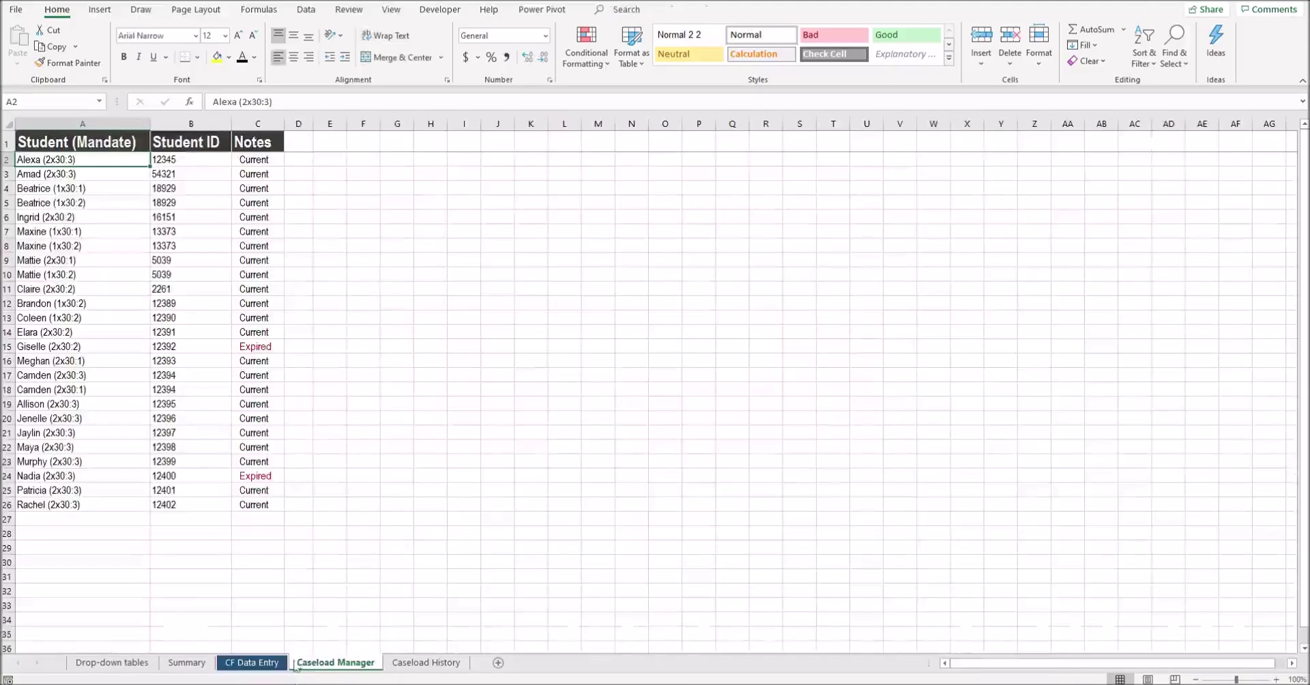
left_click(127, 122)
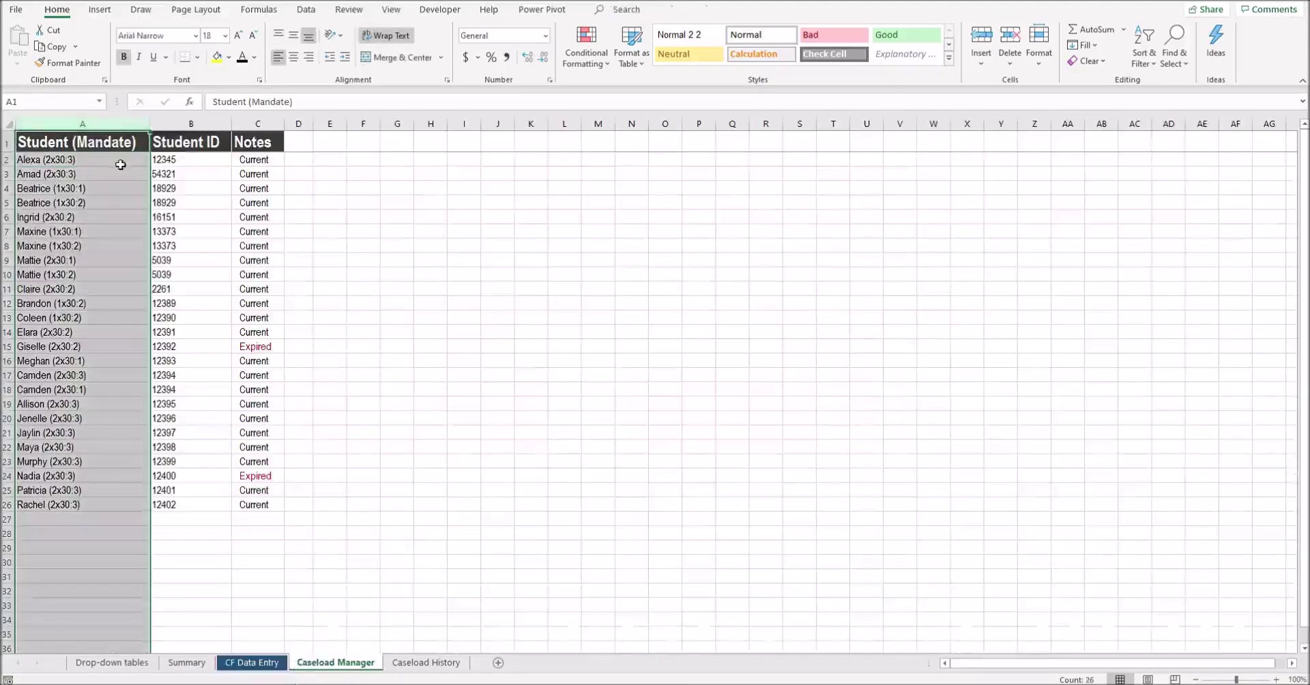
left_click(31, 516)
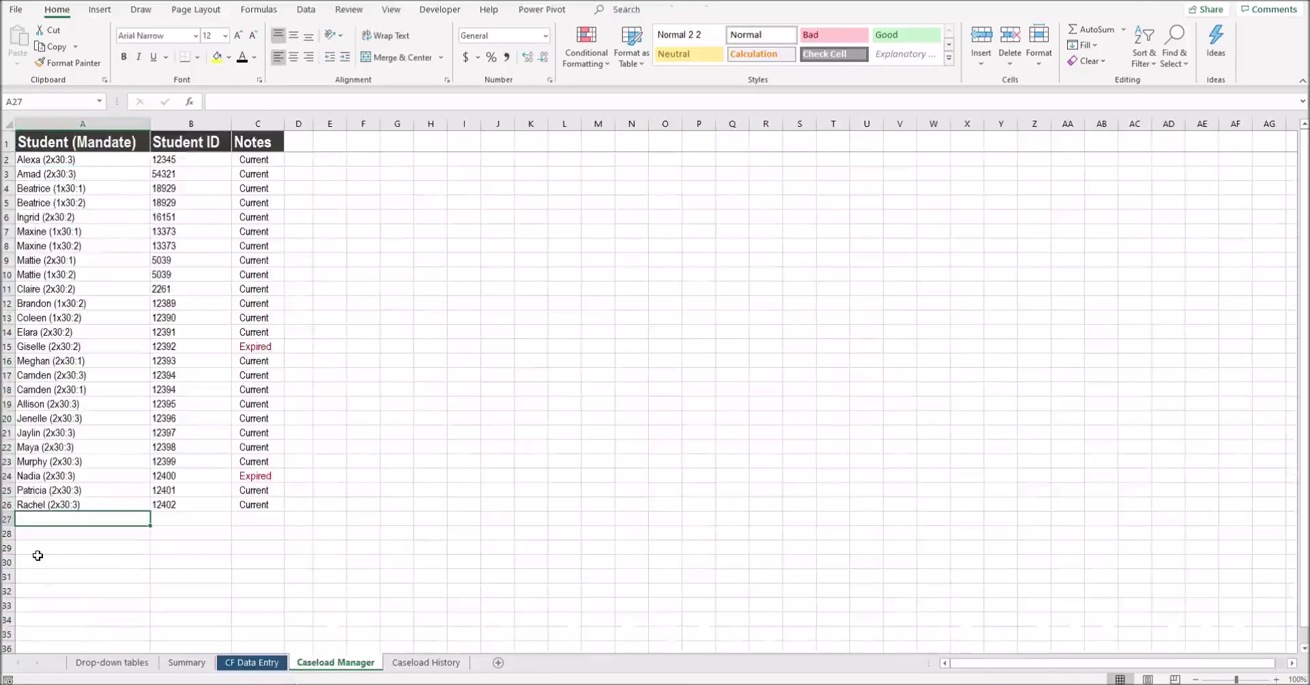
Add New Student below the last entry of the caseload list and check for it in row 2's student choices on CF Data Entry
type("New")
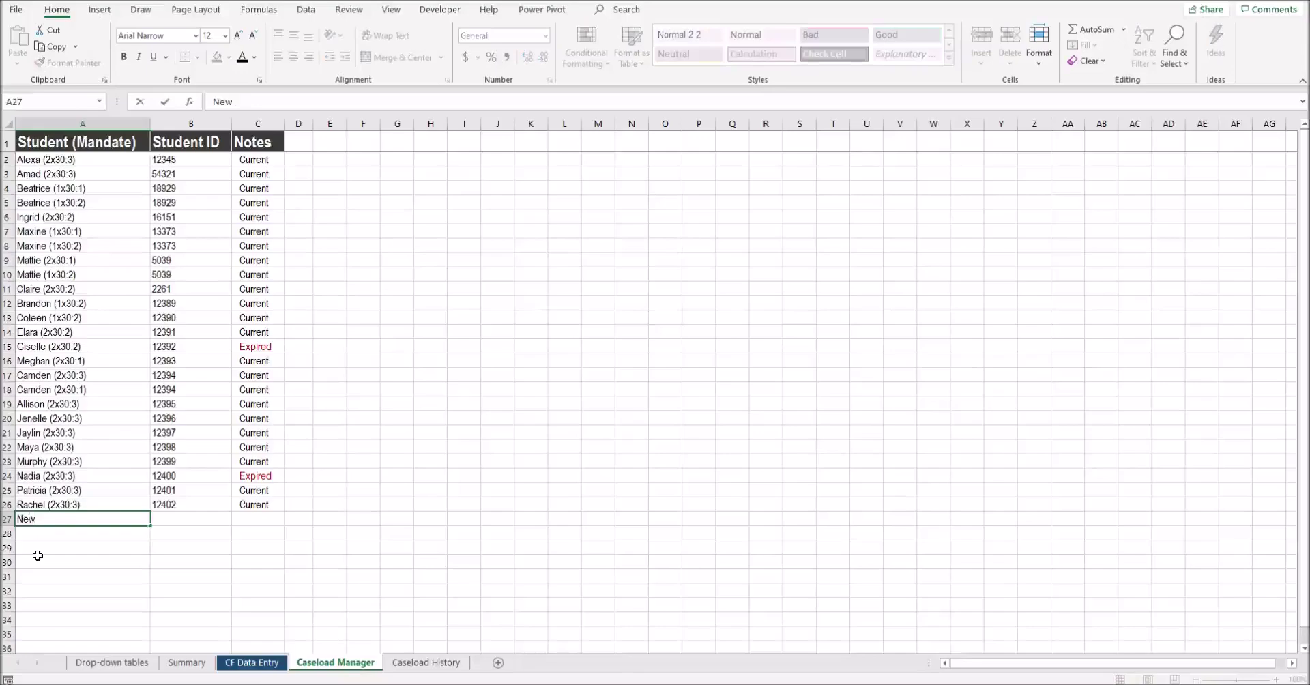
left_click(255, 667)
left_click(221, 181)
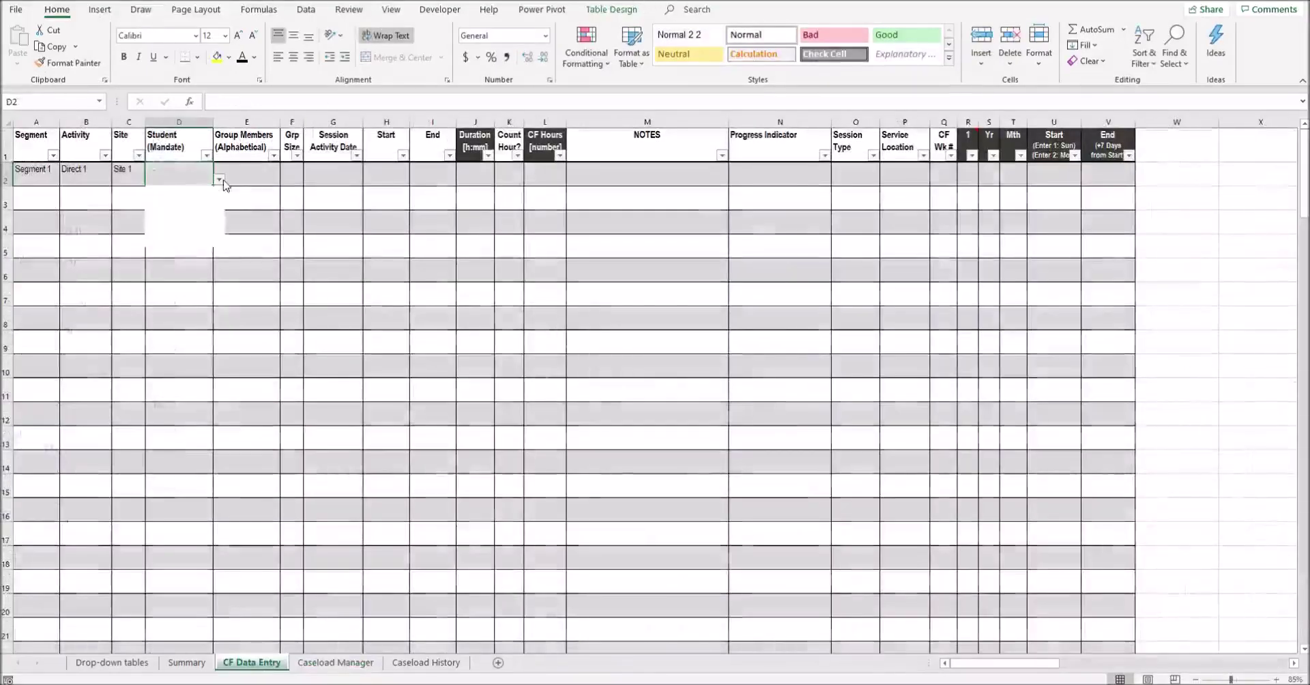
left_click_drag(219, 202, 218, 236)
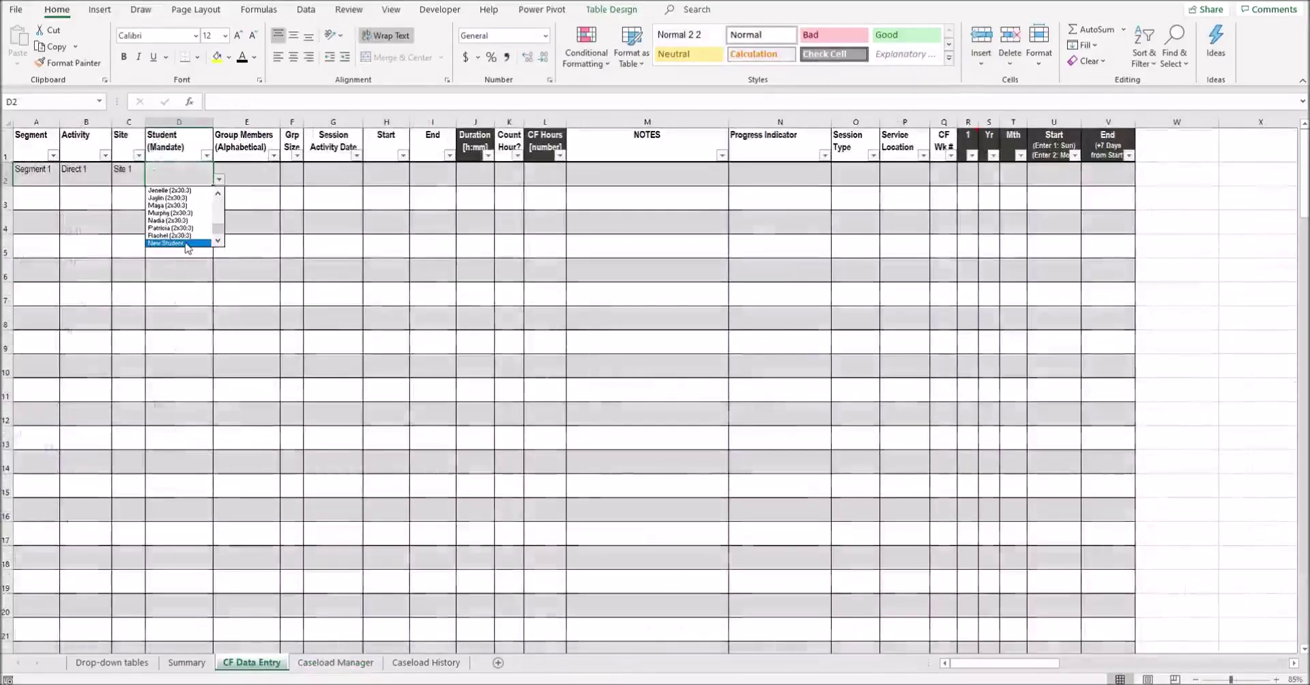
Delete the New Student entry from the Caseload Manager sheet
left_click(329, 665)
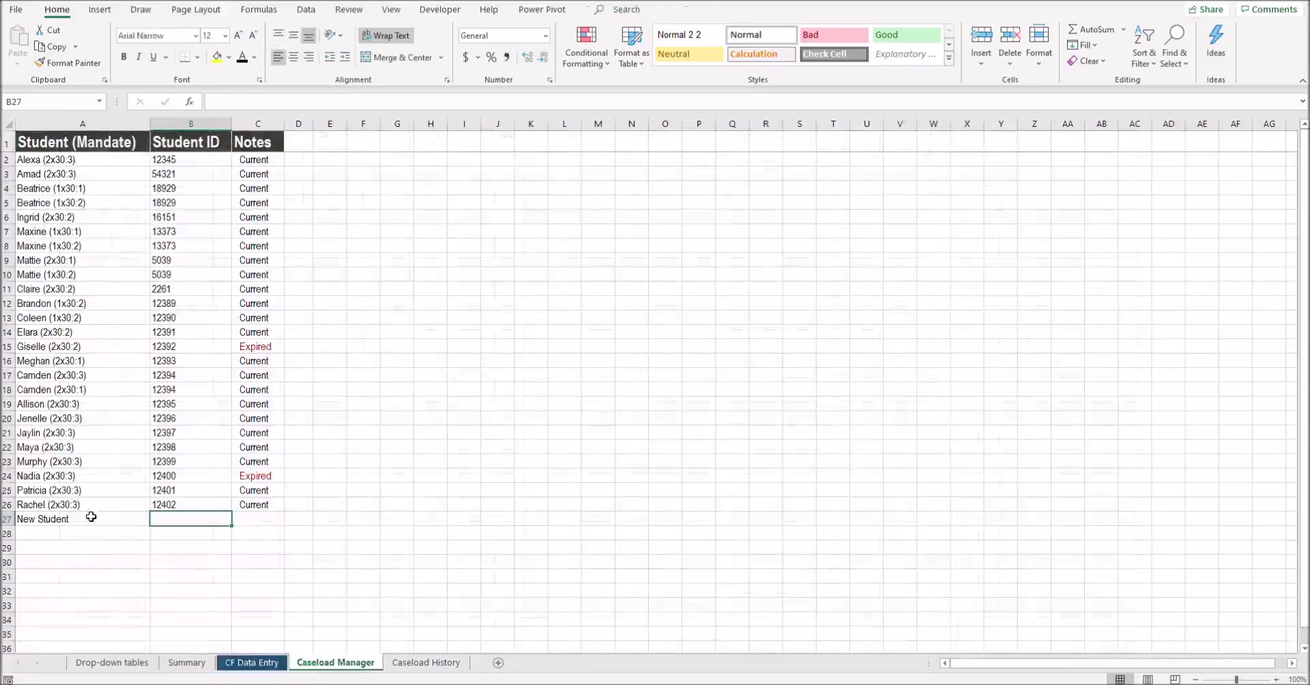
left_click(91, 517)
key("Delete")
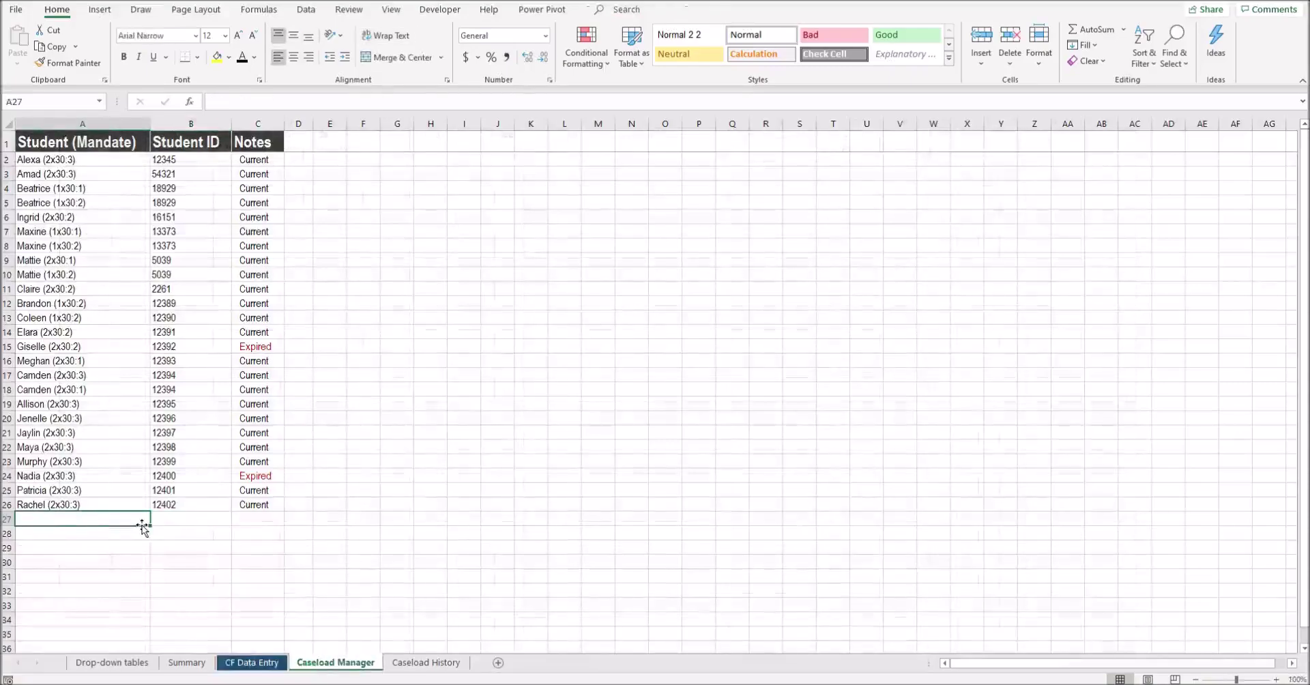
Examine the caseload's Student (Mandate) column from header to last entry, including the student listed with both 1x30:1 and 1x30:2 mandates
left_click(70, 140)
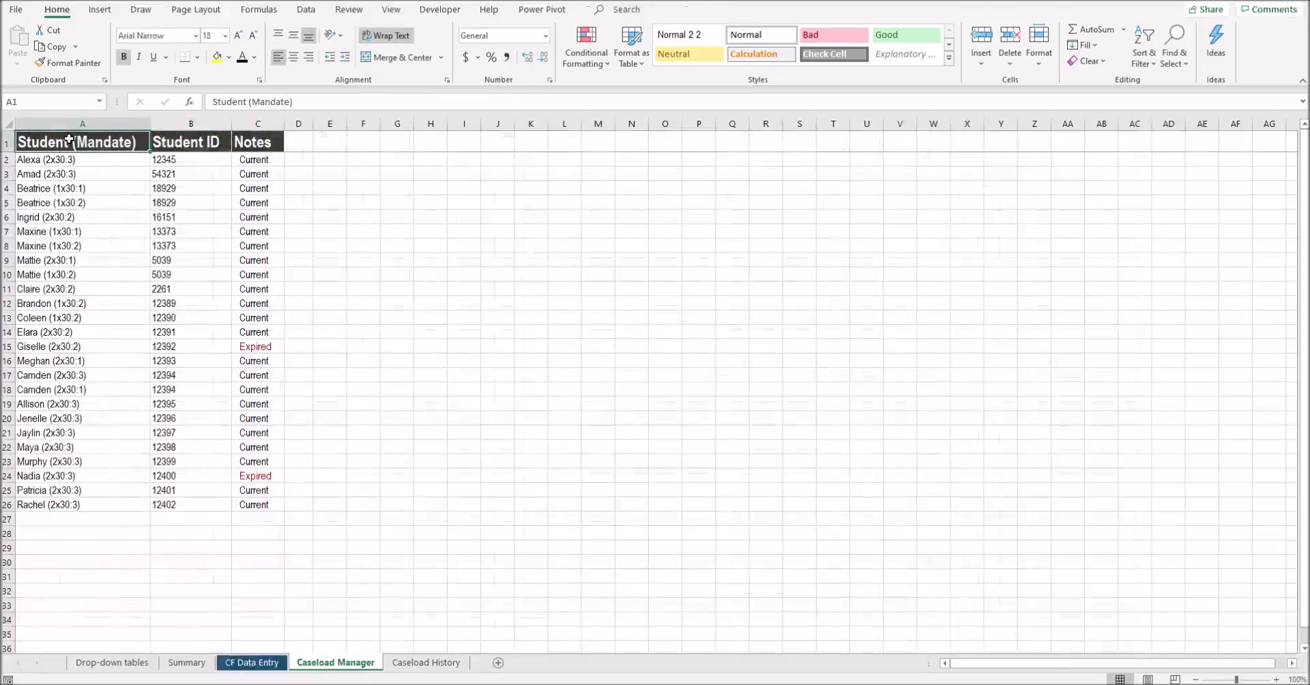
left_click(115, 503)
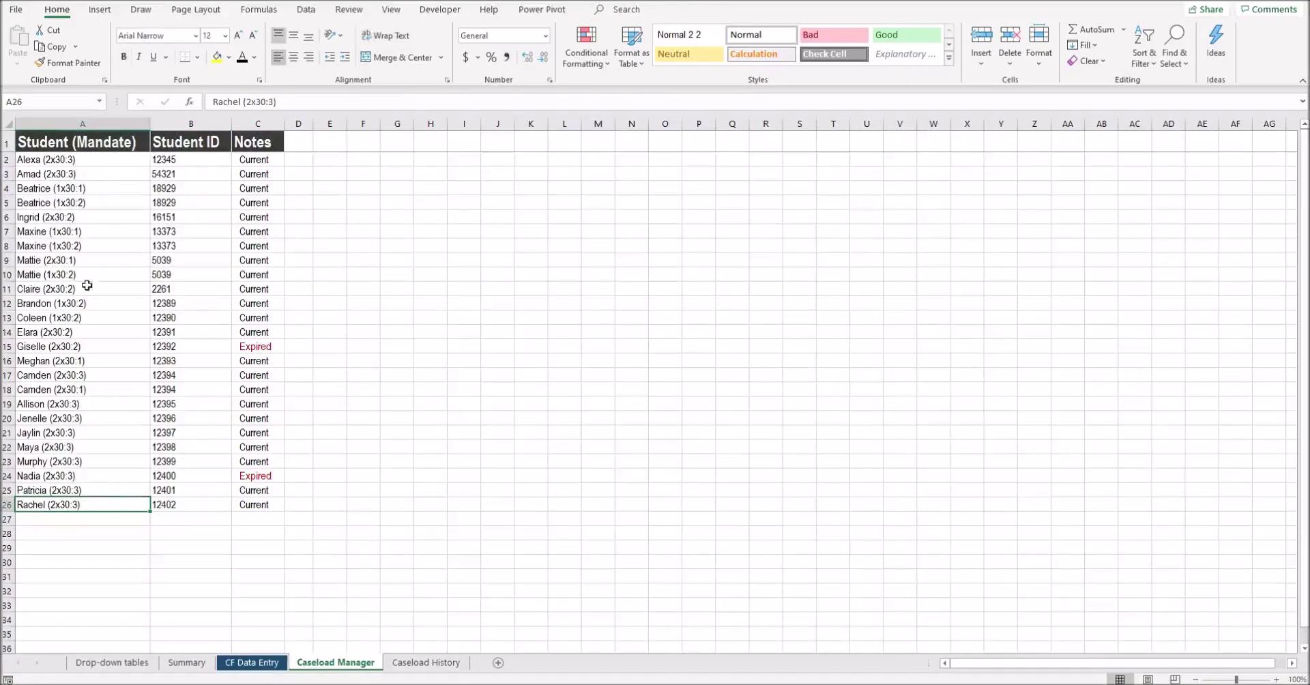
left_click_drag(87, 231, 118, 242)
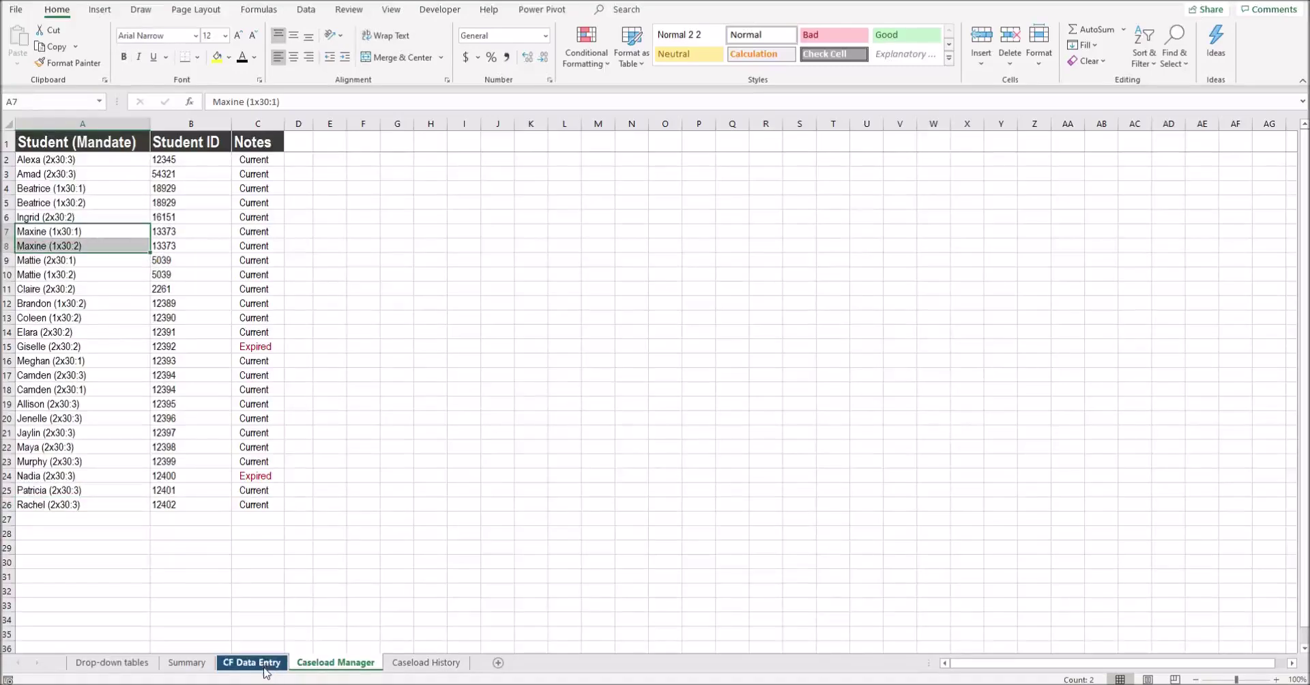
On the CF Data Entry sheet, choose the first listed student (2x30:3) as the student mandate in row 2
left_click(266, 665)
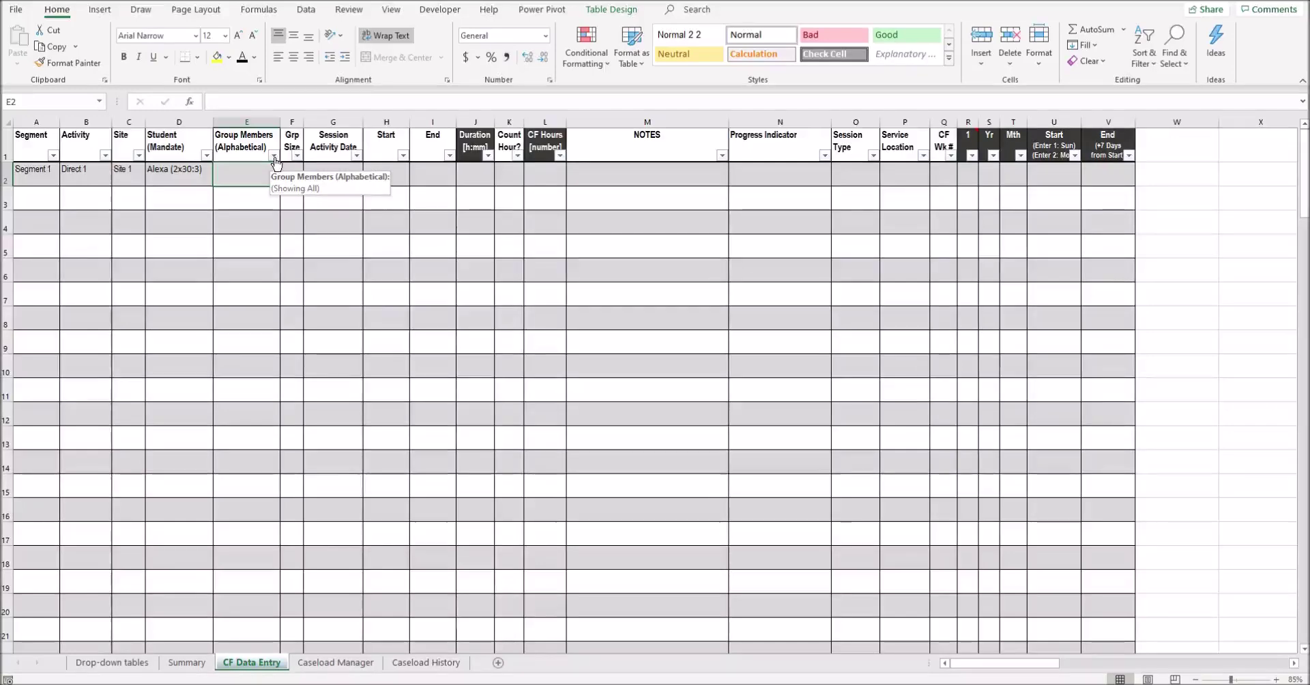
left_click(200, 201)
left_click(219, 202)
left_click(239, 168)
left_click(252, 171)
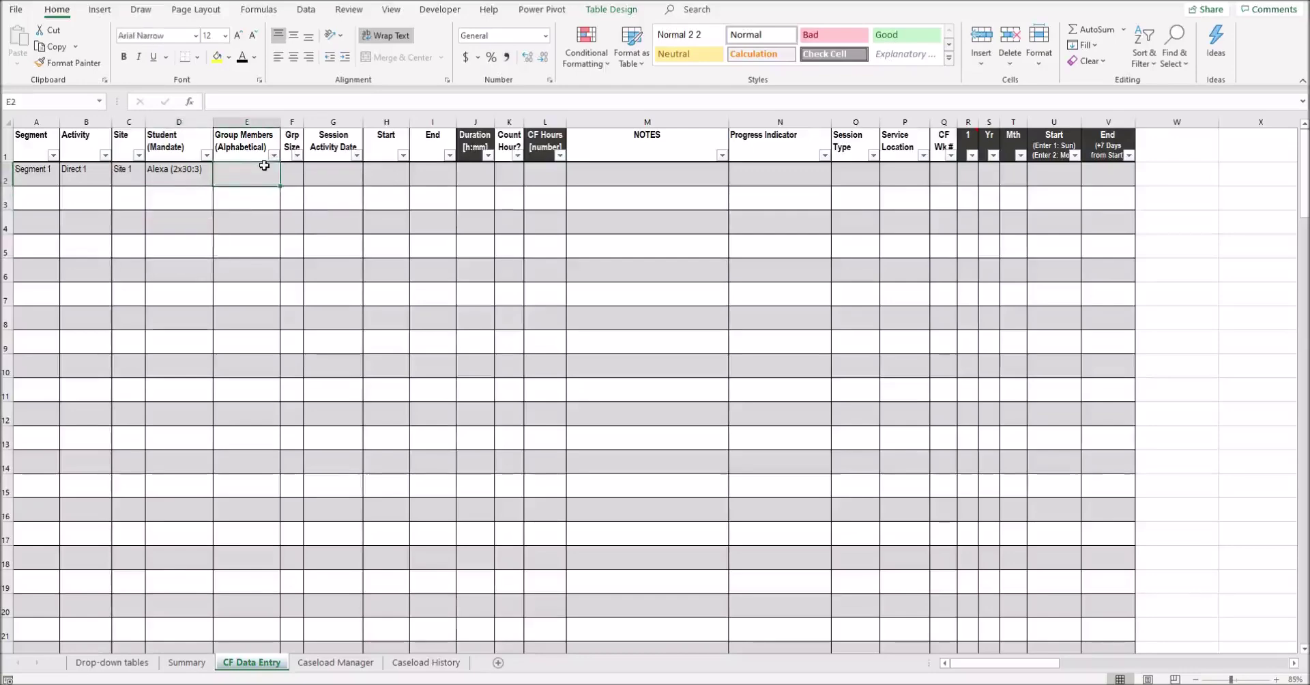
Copy the segment, activity and site entries from row 2 into row 3
left_click_drag(43, 176, 143, 178)
key("ctrl+c")
left_click(38, 204)
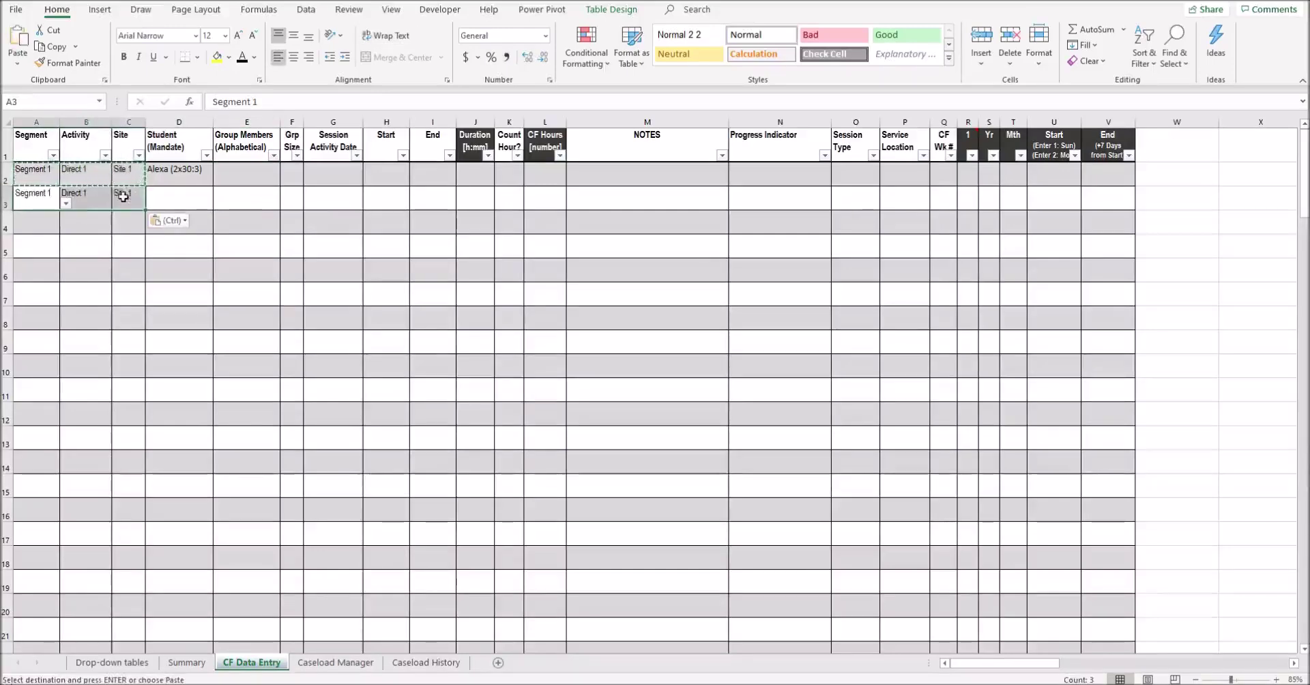
left_click(37, 202)
left_click_drag(37, 203, 85, 202)
key("Escape")
Check the segment choices for row 3 and set its student mandate to the fourth listed student (1x30:2)
left_click(50, 199)
left_click(65, 205)
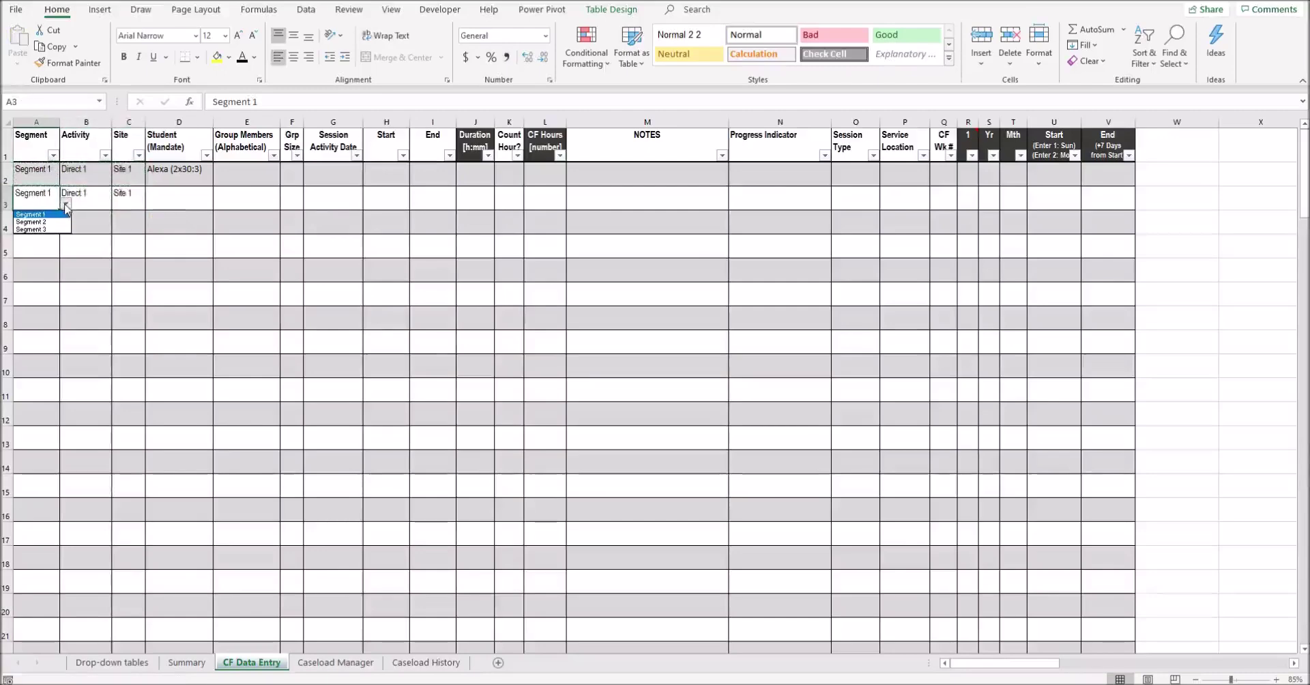
left_click(90, 193)
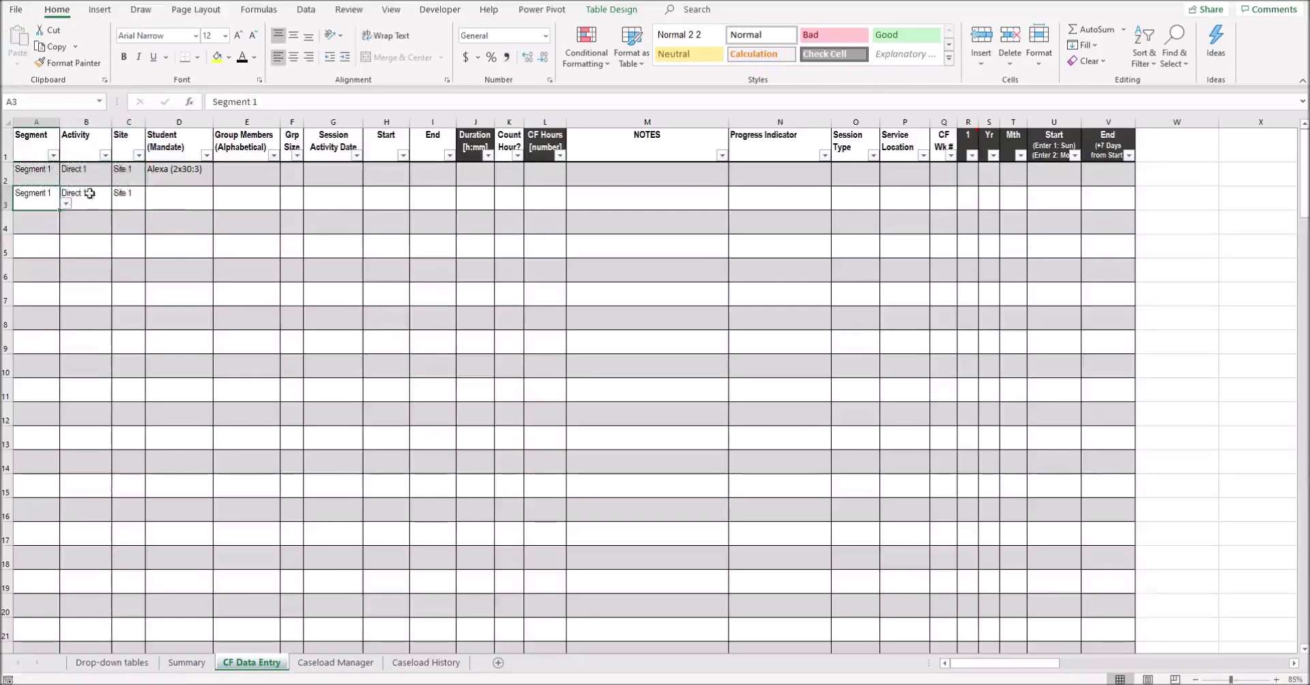
left_click(138, 198)
left_click(164, 201)
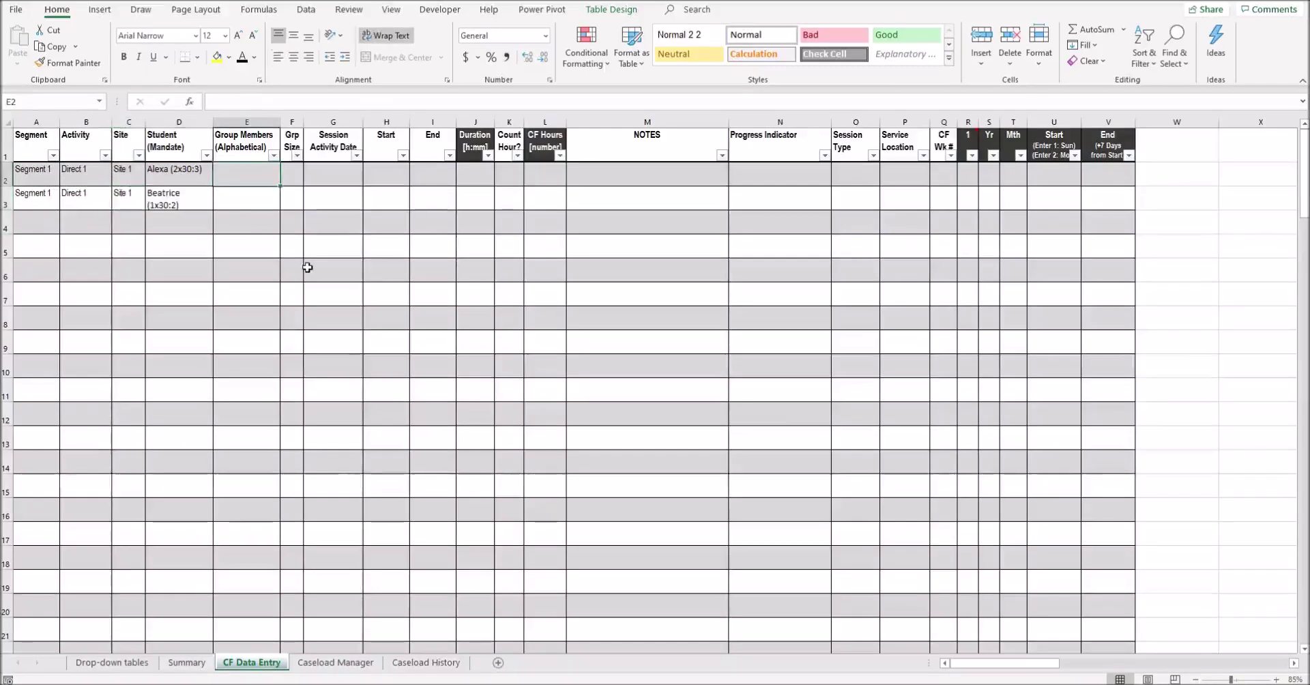
Fill row 2 with both students' first names as group members, group size 2, date 08/17/19, start 9:00 AM and end 9:30 AM
type("Alexa, Beatrice")
key("Tab")
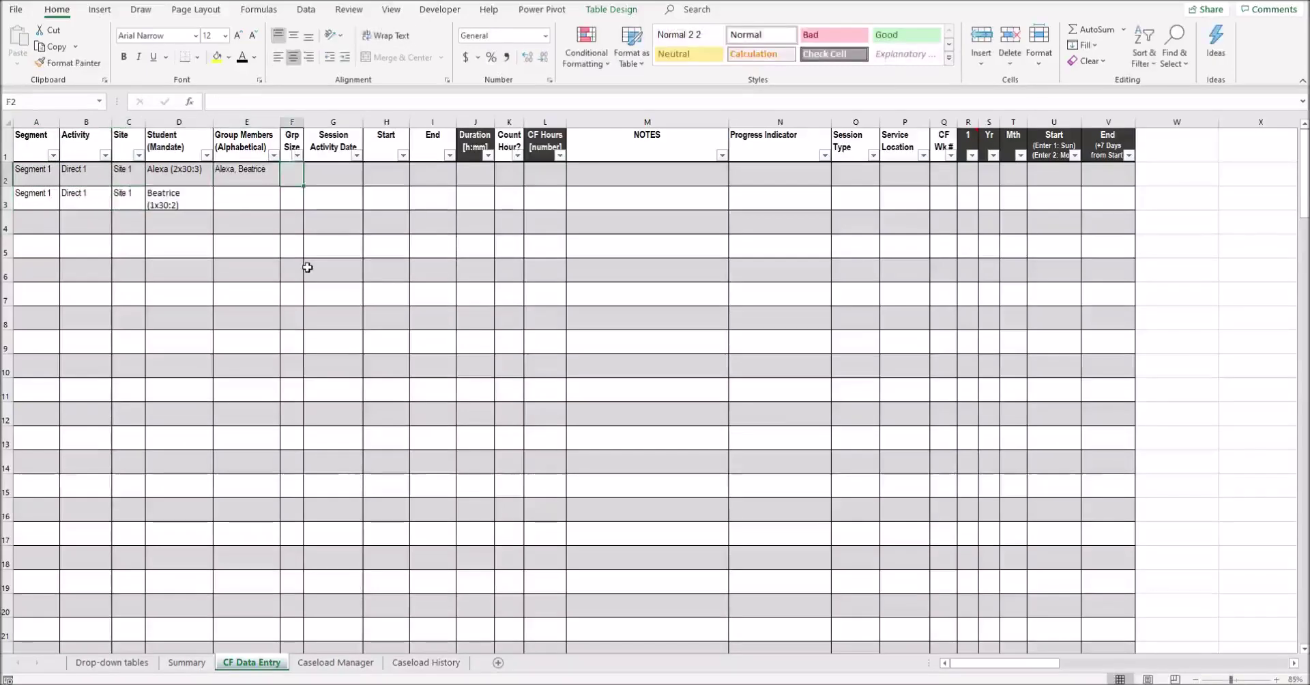
type("2")
key("Tab")
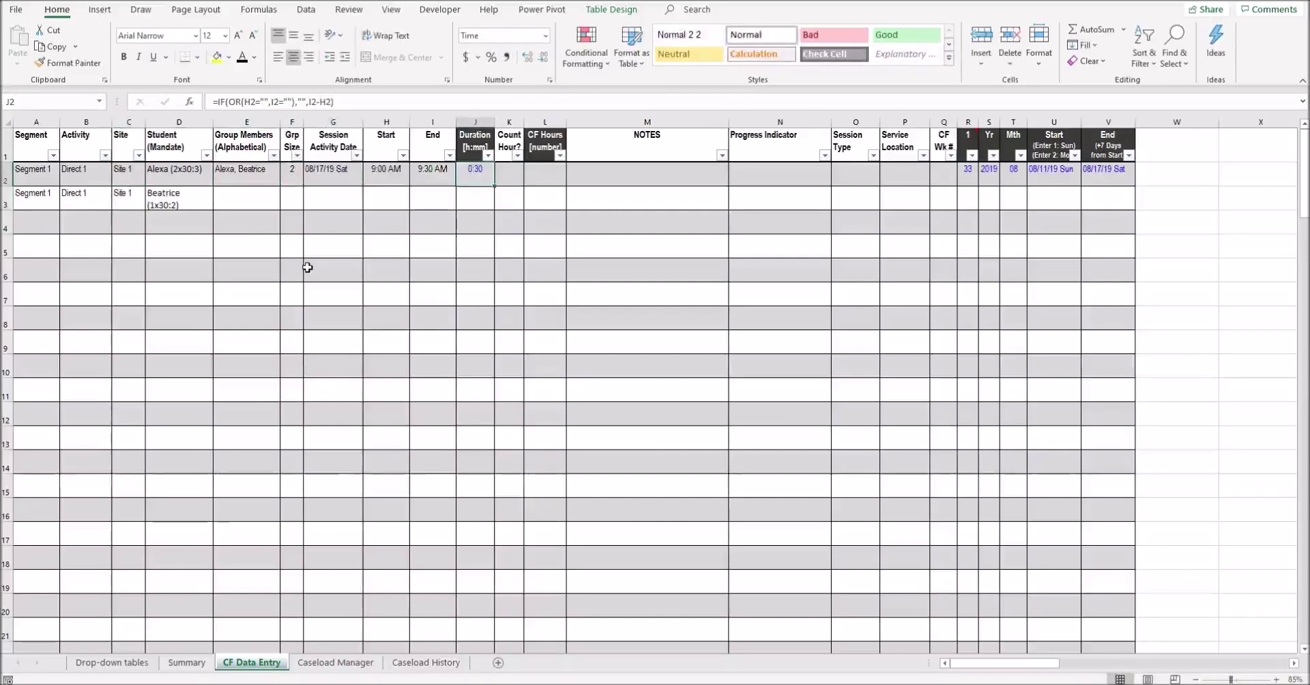
left_click_drag(428, 168, 387, 167)
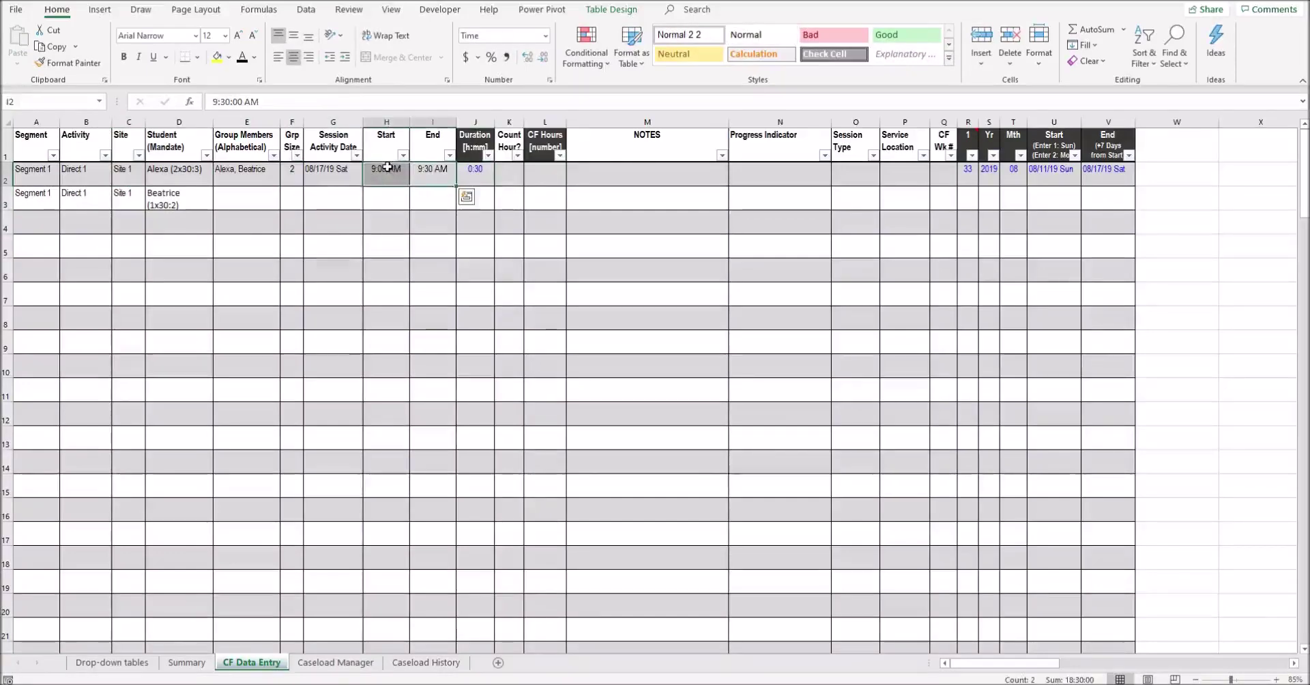
Mark the row 2 session as counting toward hours with Y and inspect its CF Hours formula
left_click(515, 174)
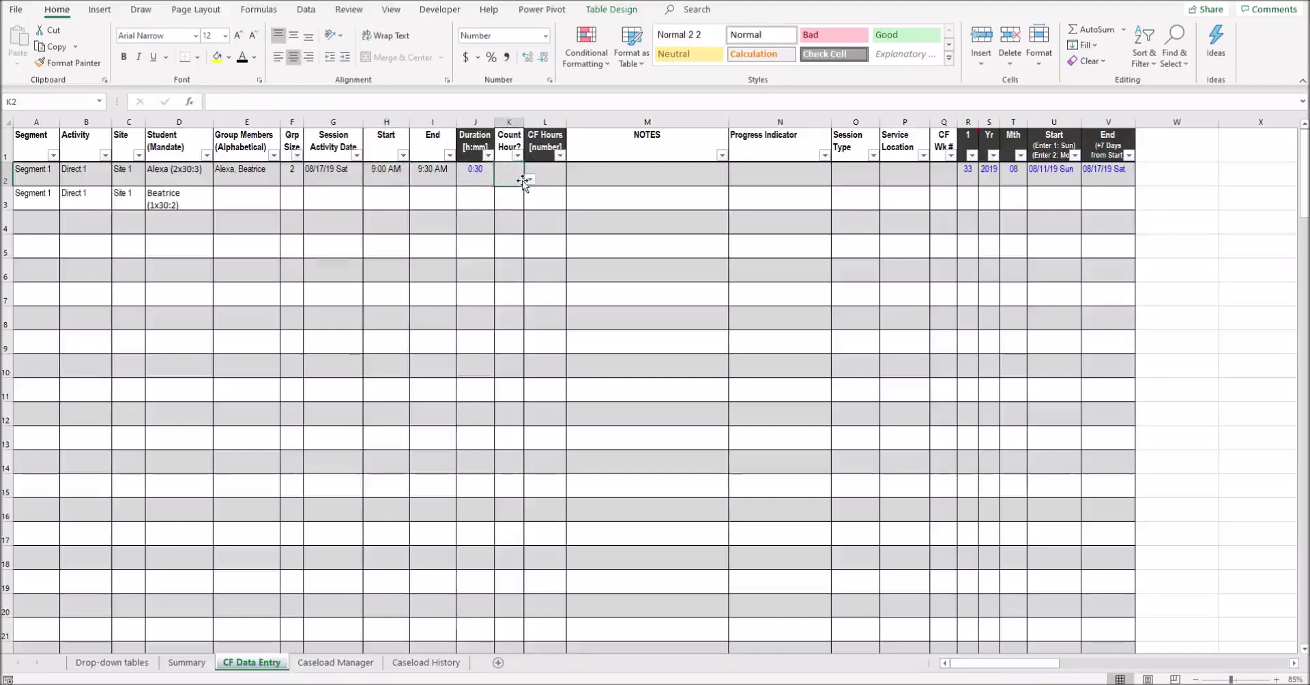
left_click(530, 180)
left_click(512, 190)
left_click(551, 177)
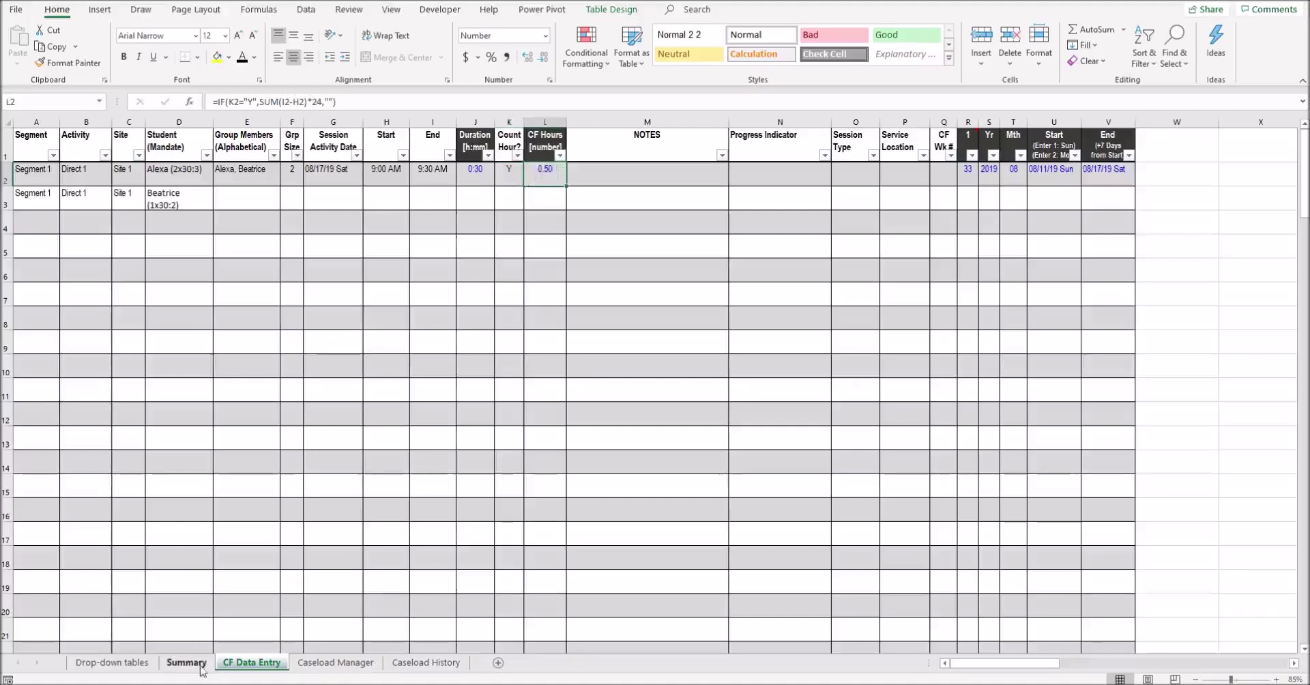
Switch the Count Hour value in row 2 to N to check its effect on CF Hours, and restore it to Y
left_click(512, 170)
left_click(530, 179)
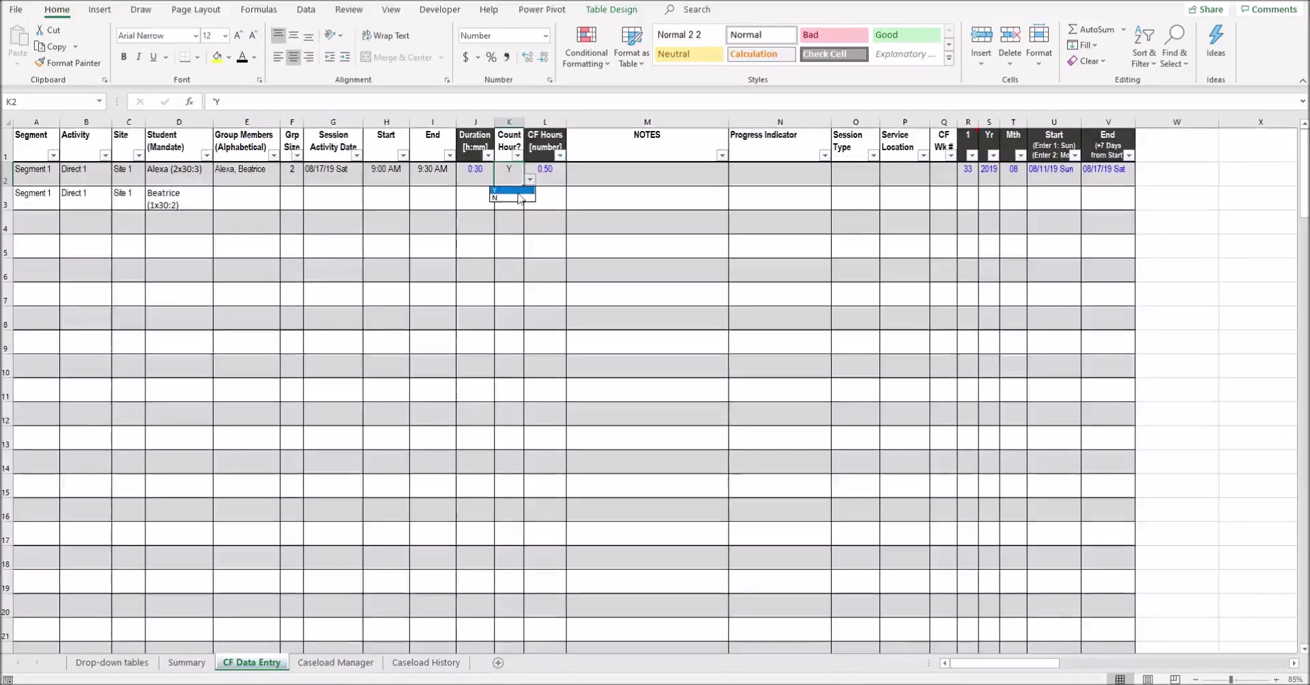
left_click(517, 198)
left_click(551, 179)
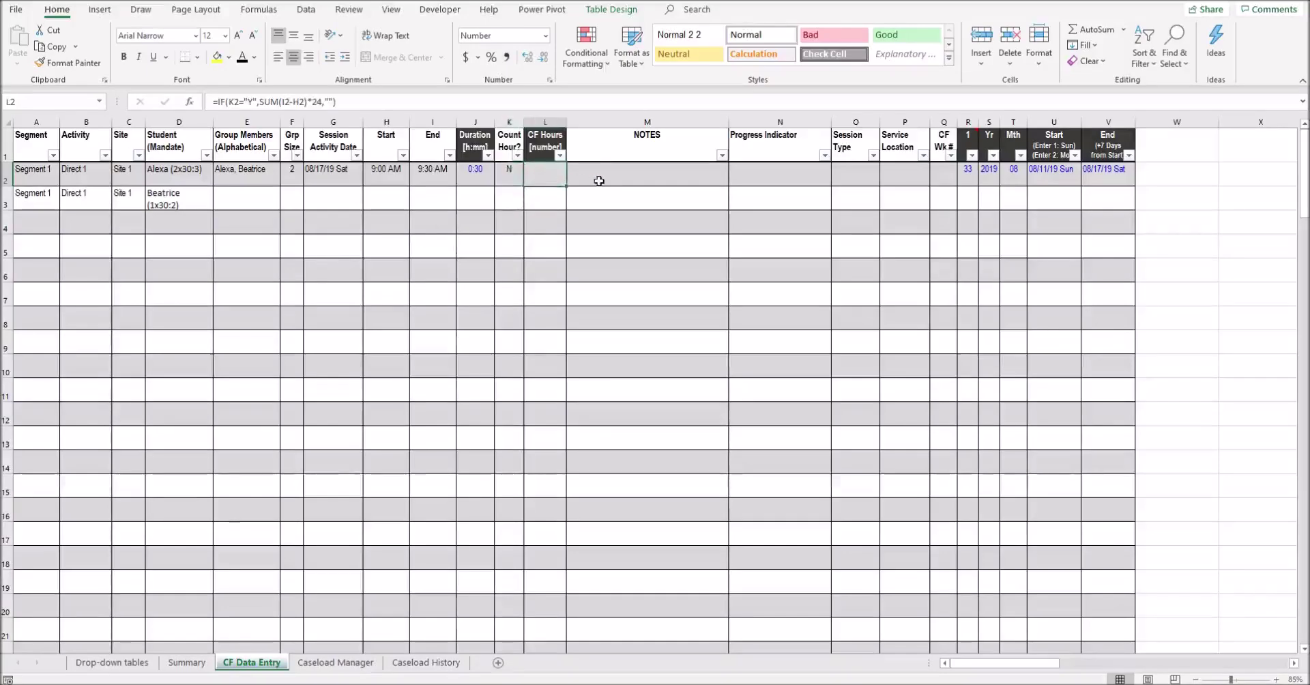
left_click(518, 174)
left_click(530, 180)
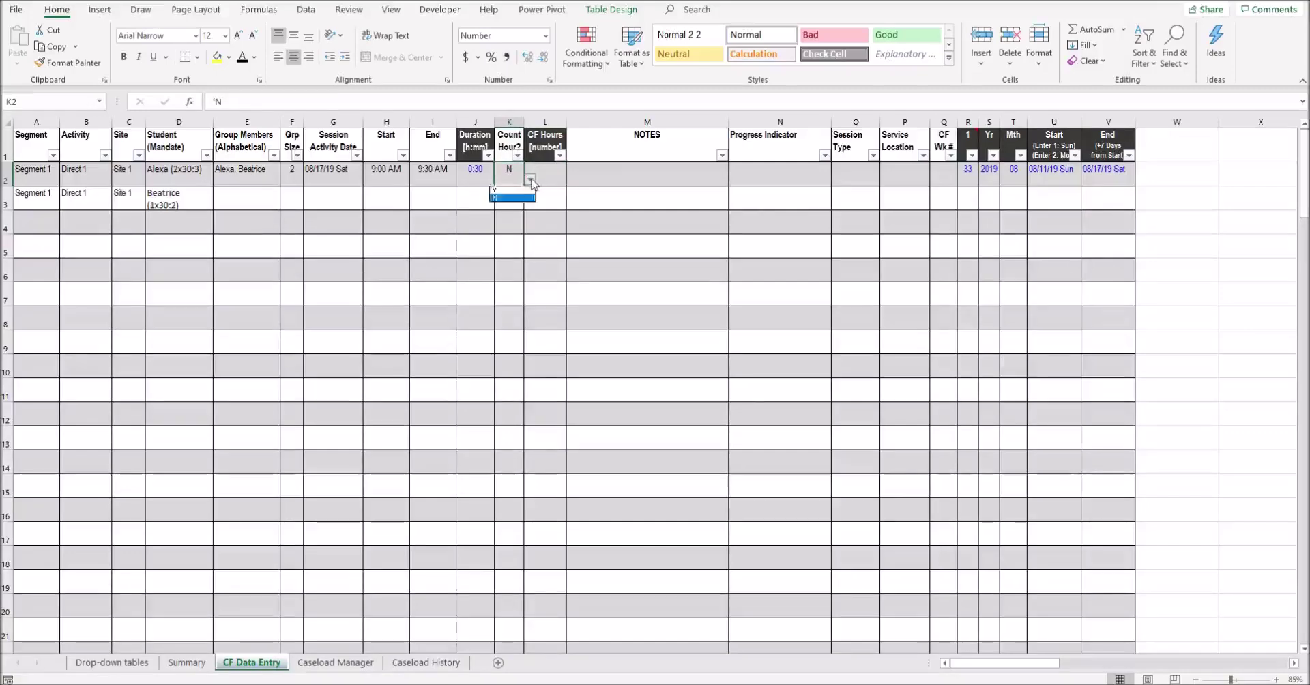
left_click(508, 190)
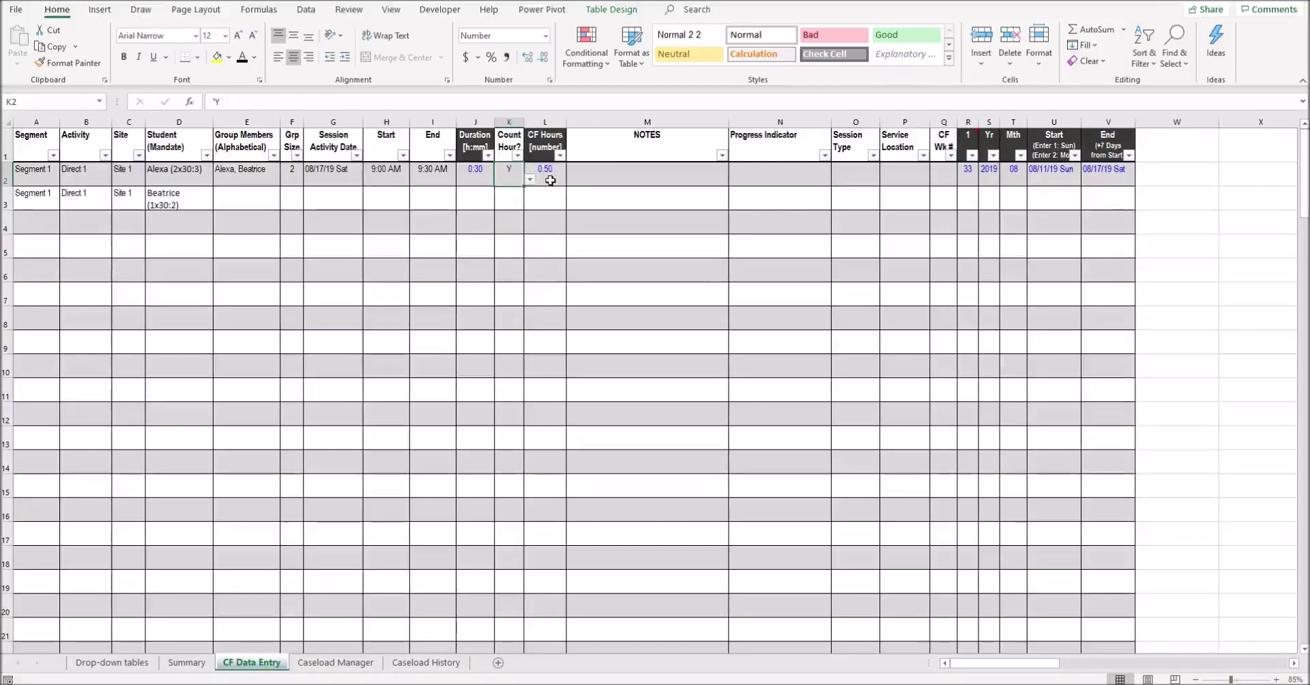
Enter "soap" as the note in row 2 and set its progress indicator to Partial
left_click(617, 176)
type("so")
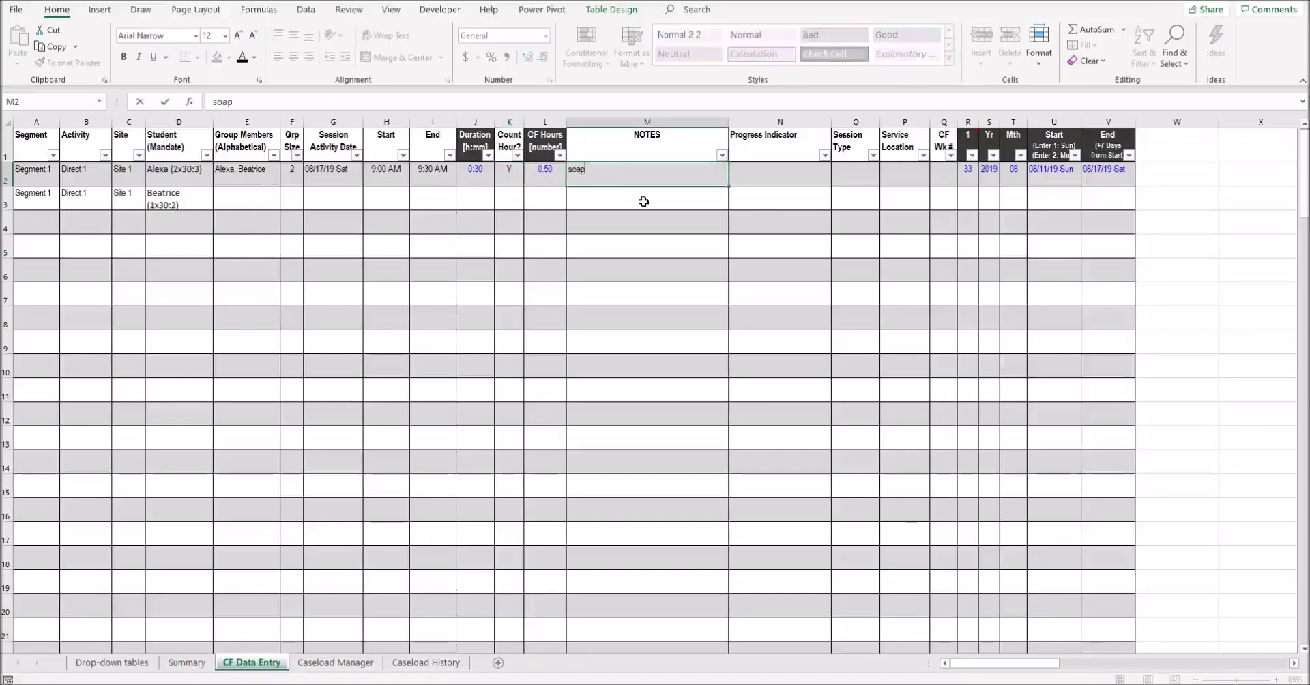
type("ap")
key("Tab")
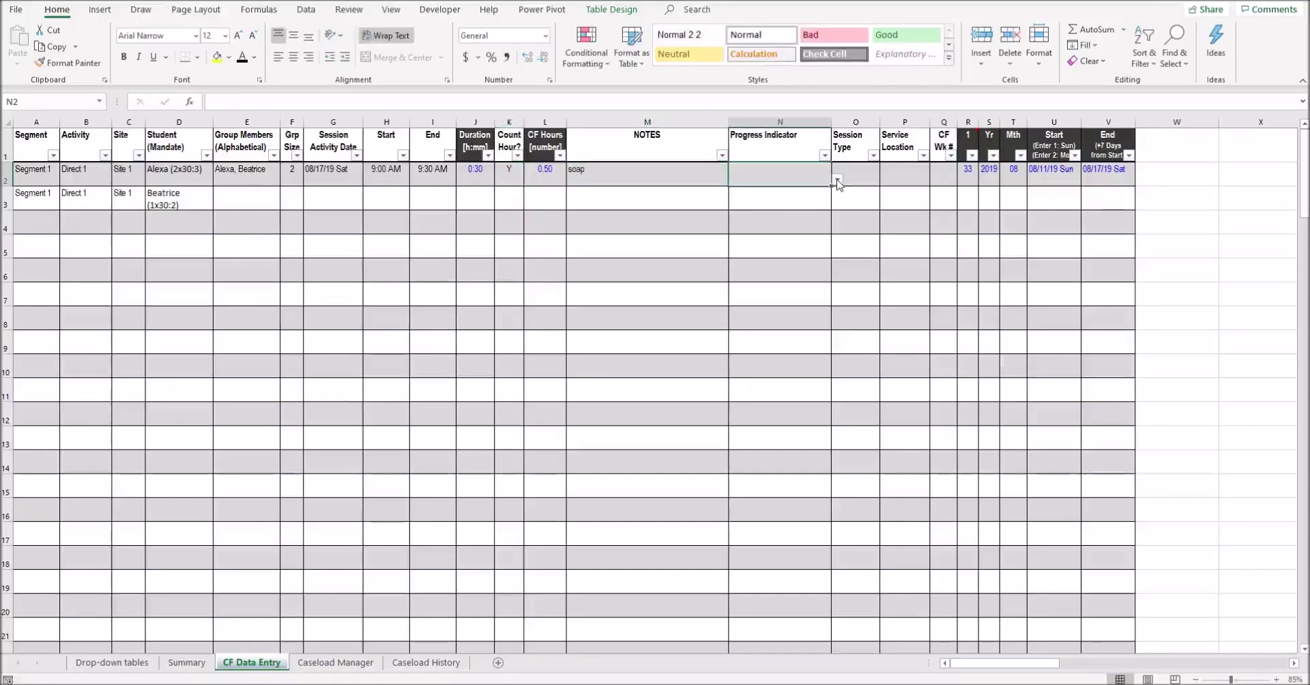
left_click(837, 180)
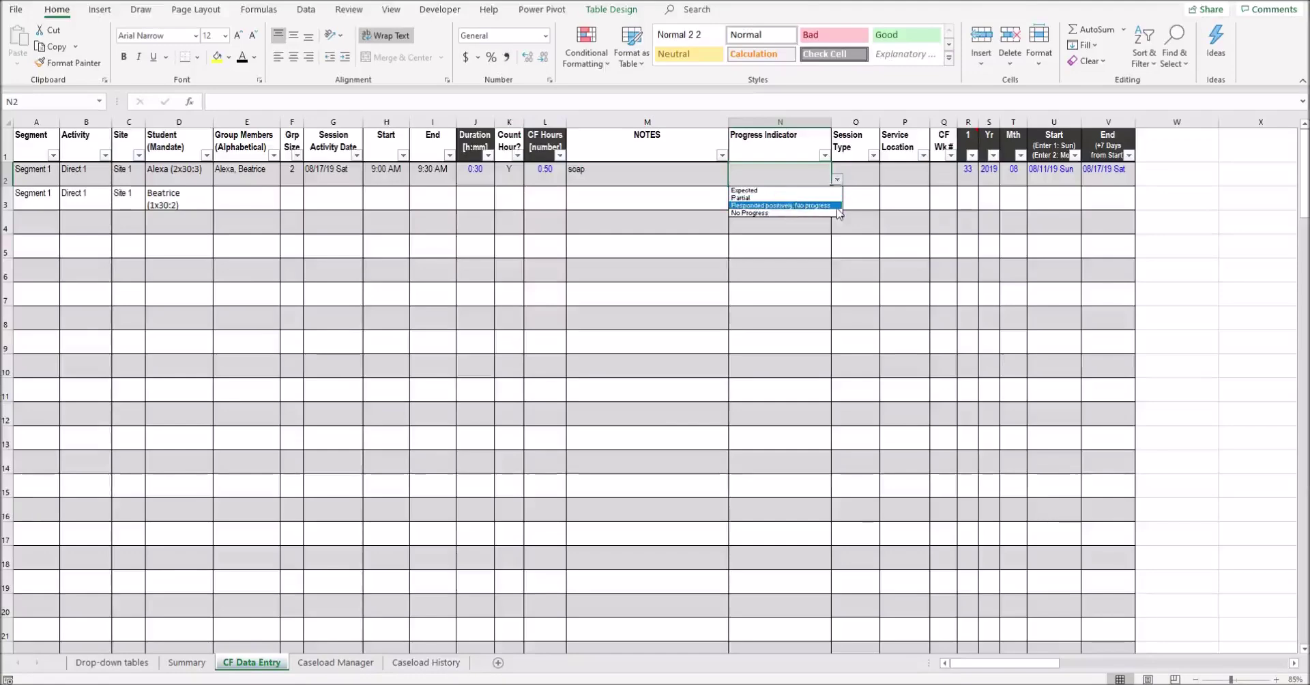
left_click(769, 198)
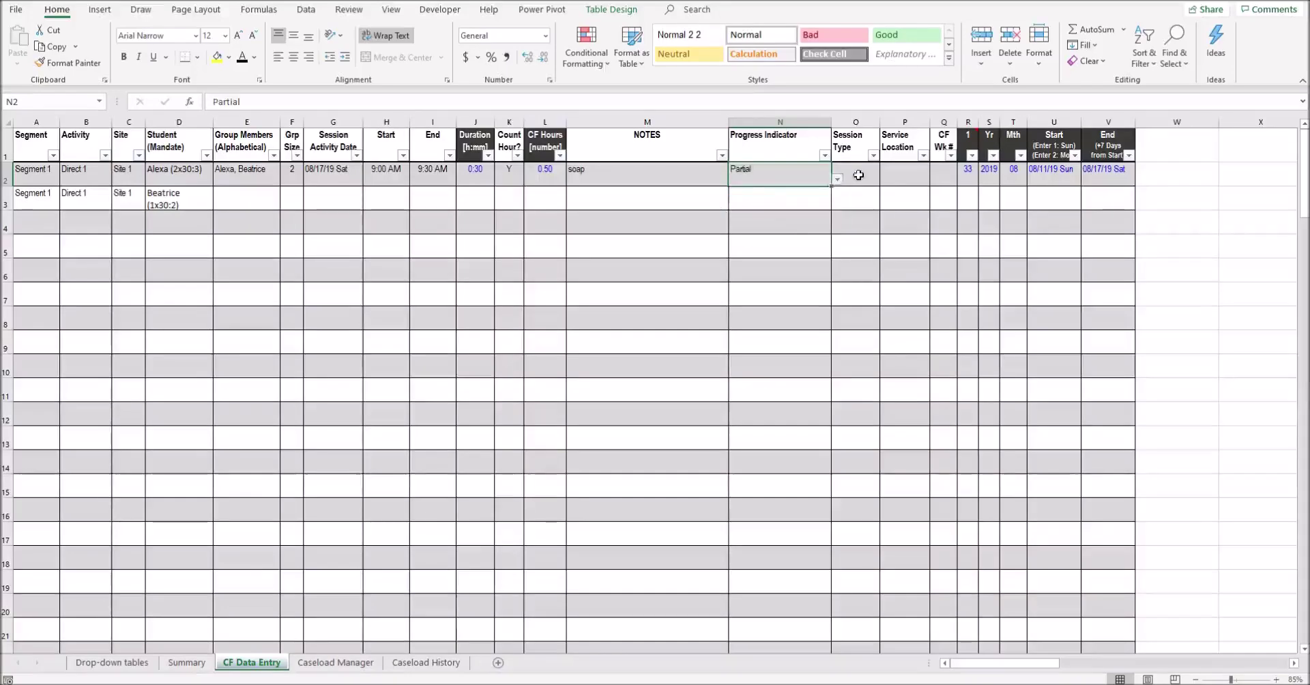
Set row 2's session type to Service Provided, service location to Classroom and CF week number to 1
left_click(857, 170)
left_click(884, 178)
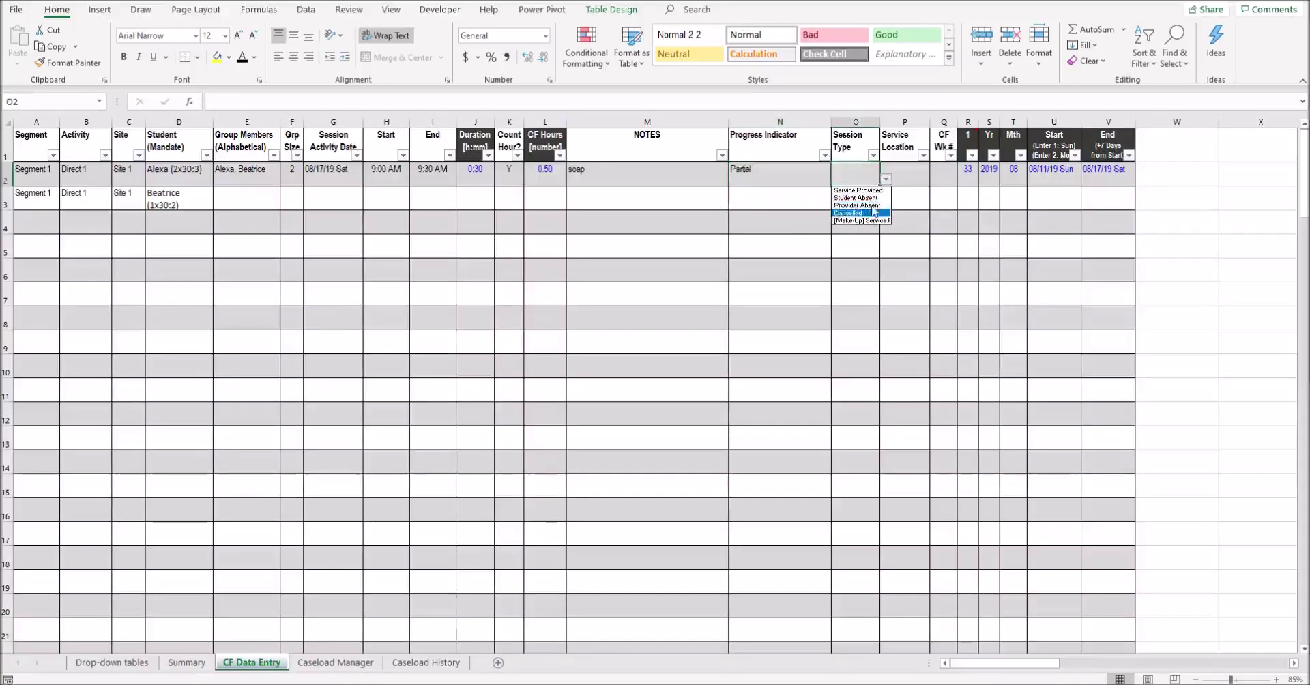
left_click(858, 190)
left_click(904, 172)
left_click(936, 181)
left_click(938, 188)
left_click(946, 178)
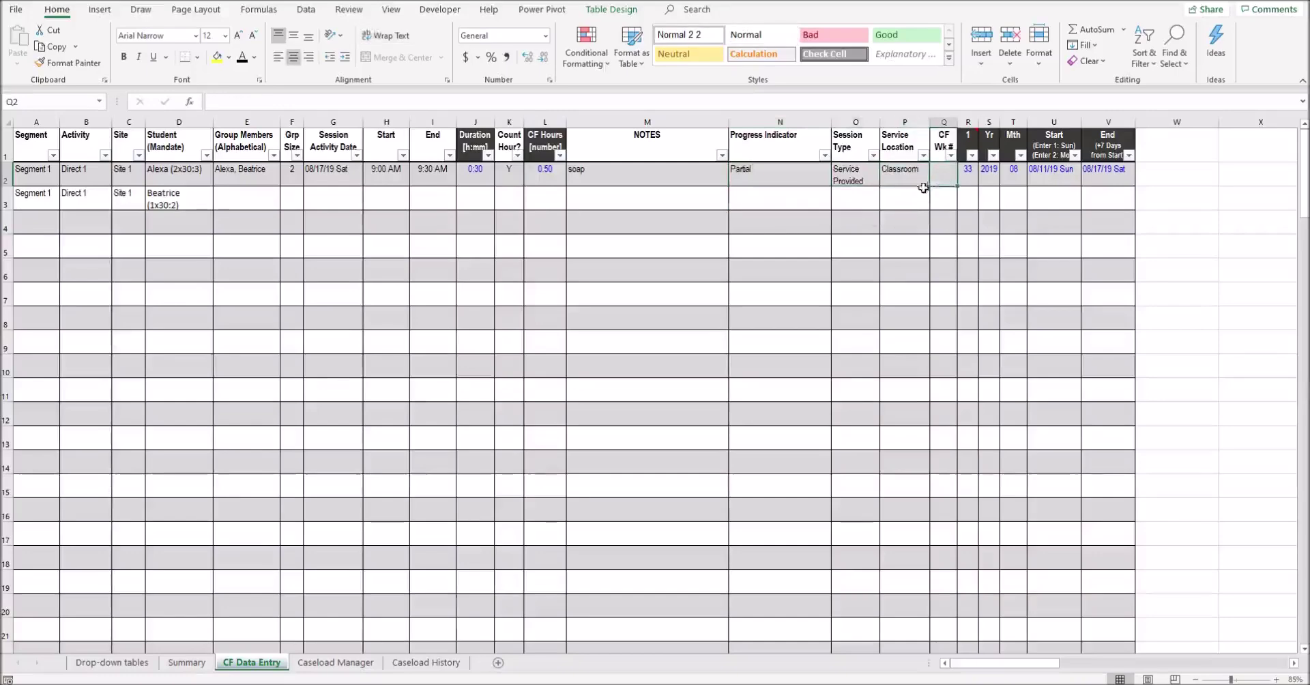
type("1")
Examine the CF week number column and how the calendar week, year and month columns relate to the session activity date
left_click(946, 121)
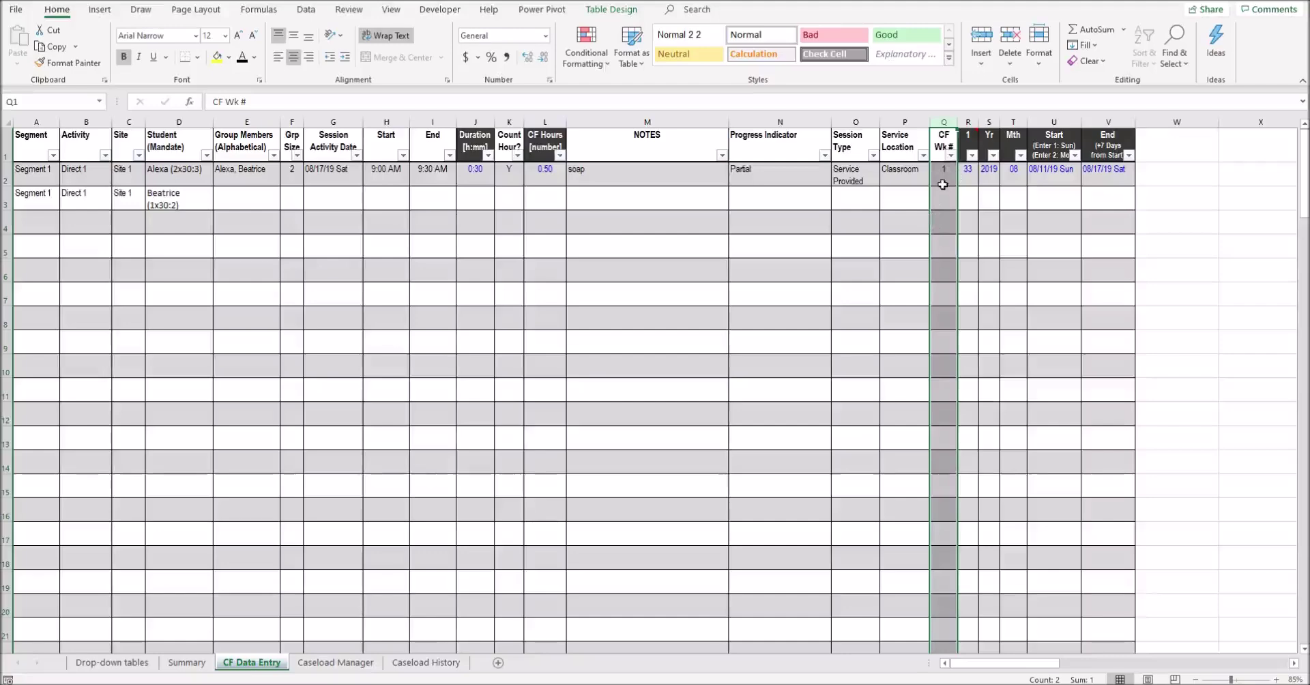
left_click(967, 122)
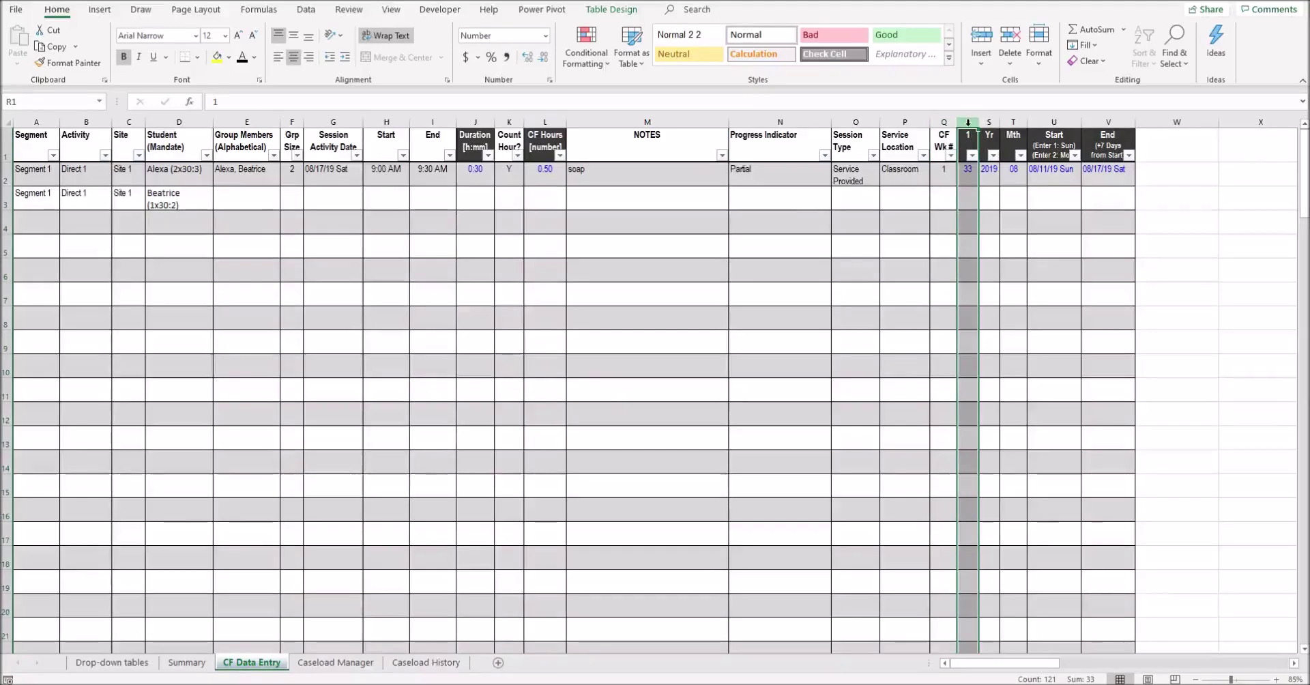
left_click(333, 123)
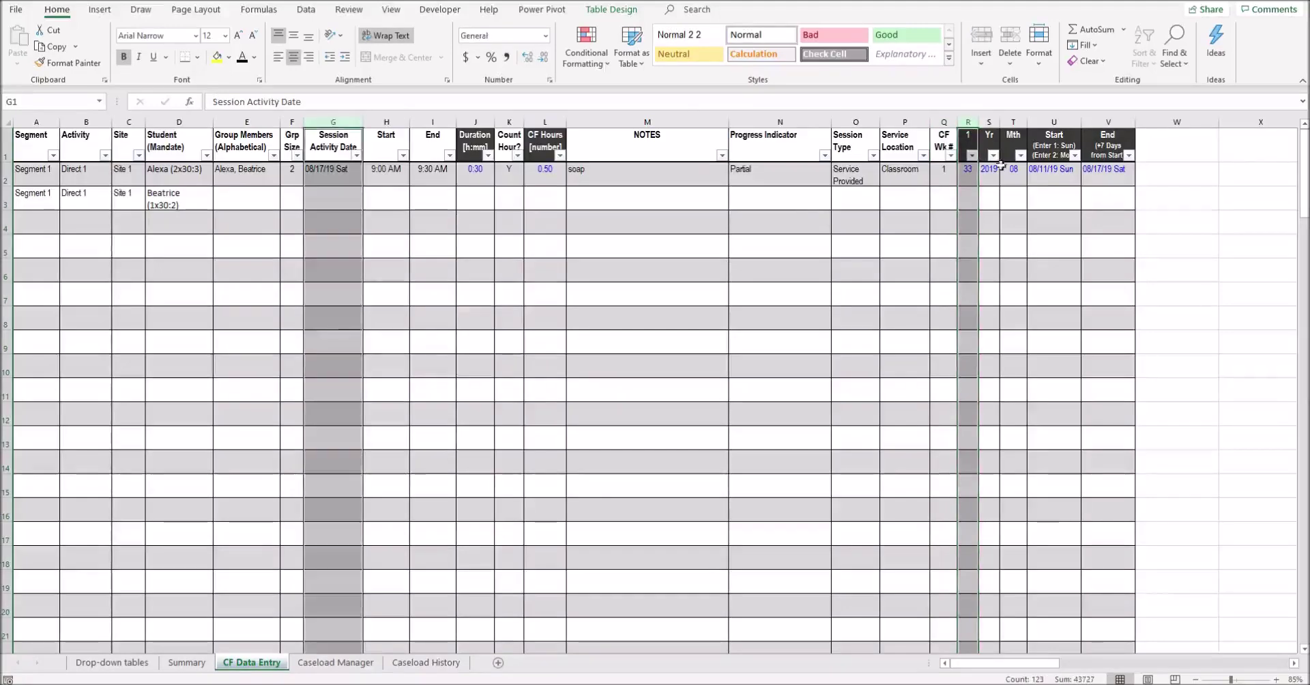
left_click(970, 121)
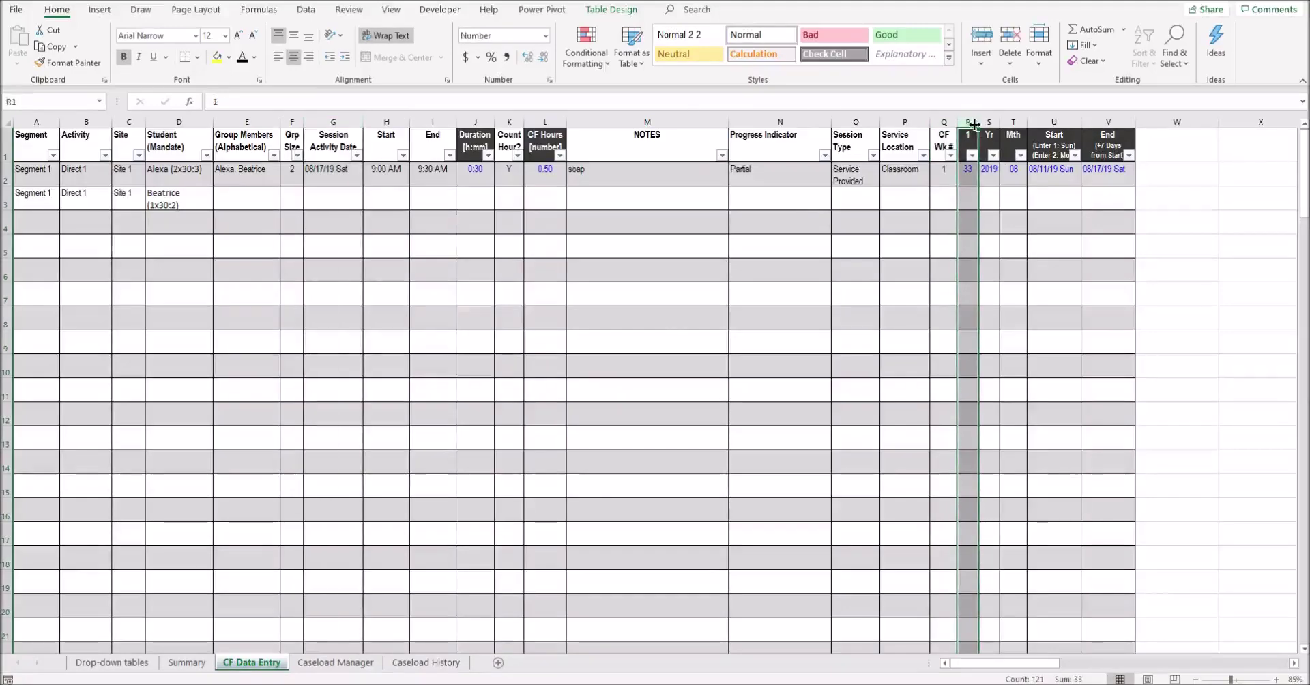
left_click(983, 176)
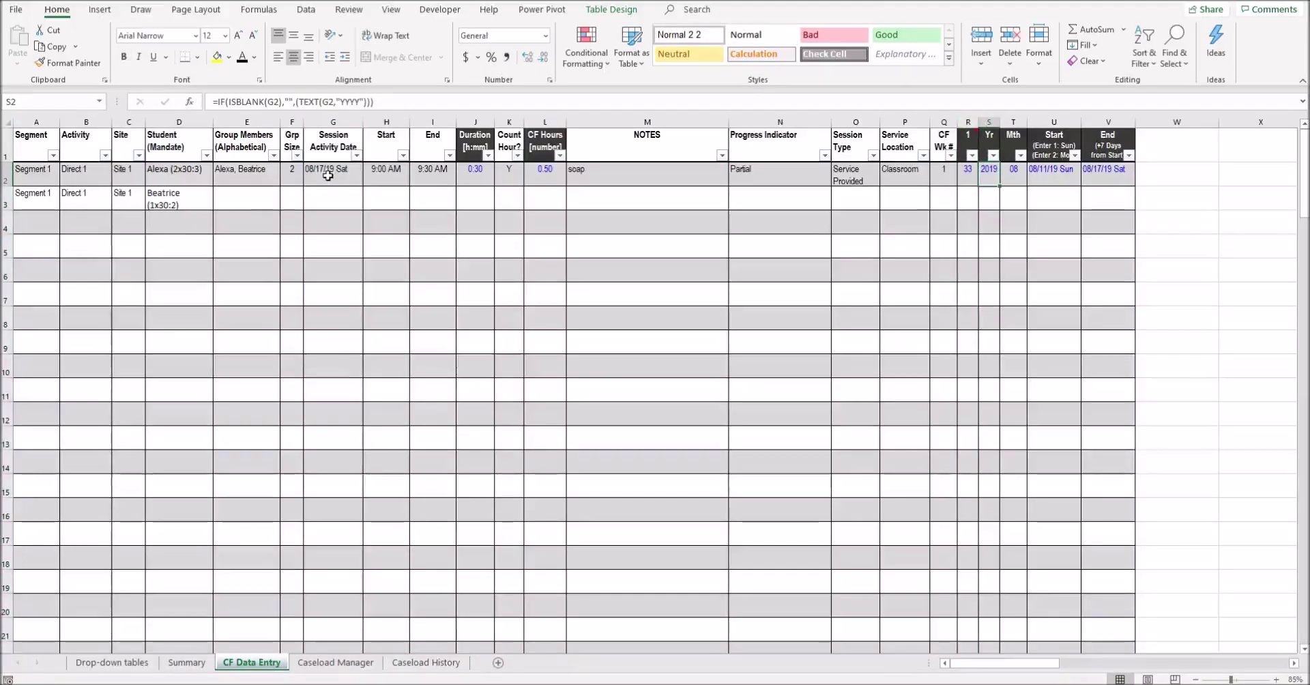
left_click(1015, 179)
left_click(967, 120)
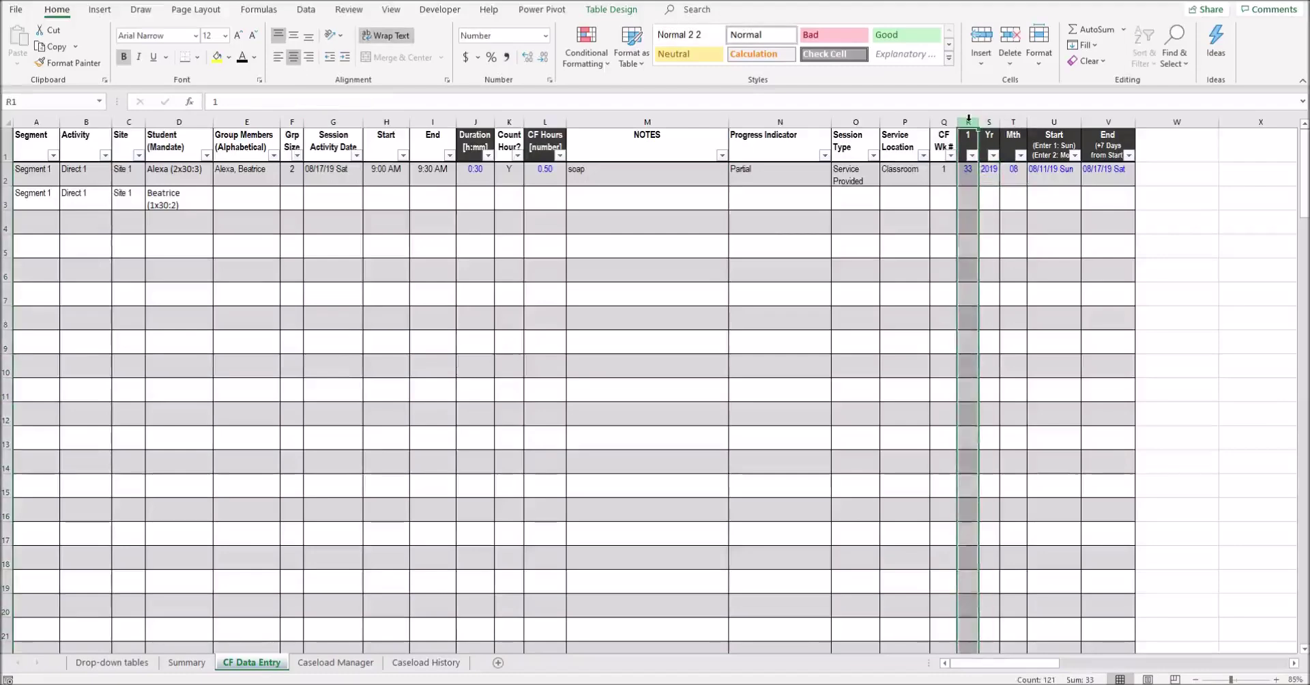
Copy row 2's group members, group size, session date, start and end times into row 3
left_click_drag(973, 124, 1105, 129)
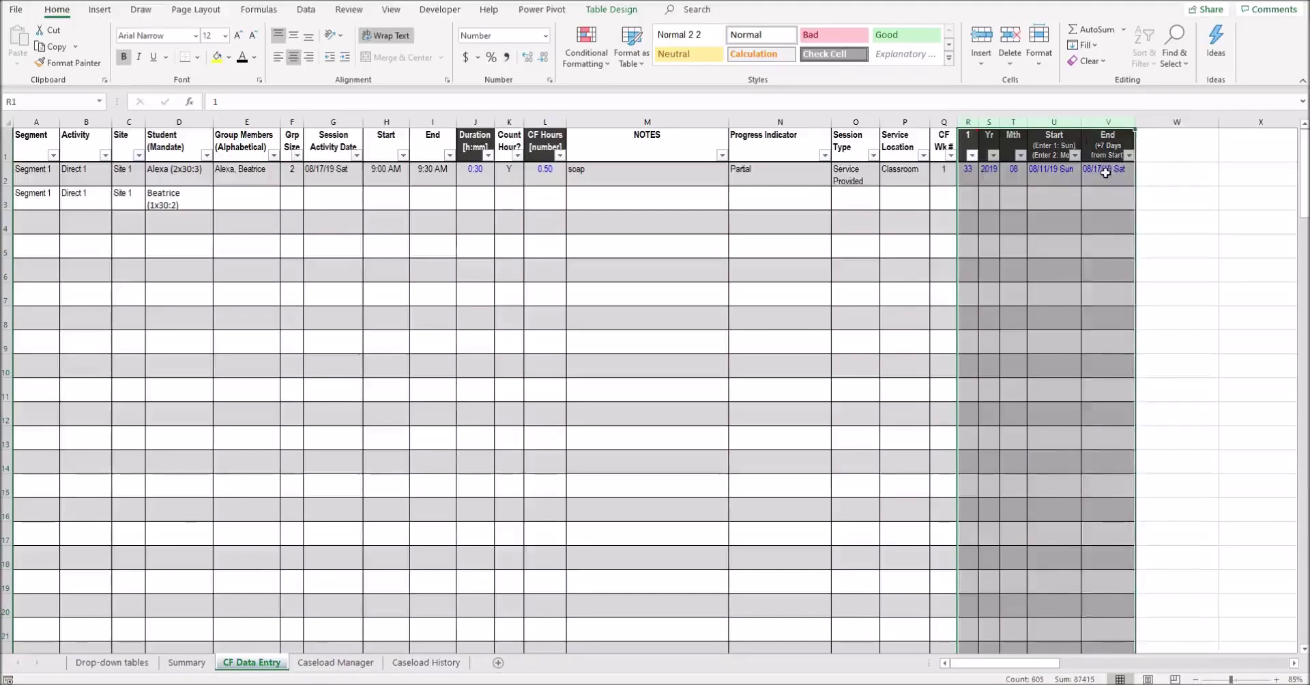
left_click(545, 174)
left_click_drag(245, 175, 436, 176)
key("ctrl+c")
left_click(269, 191)
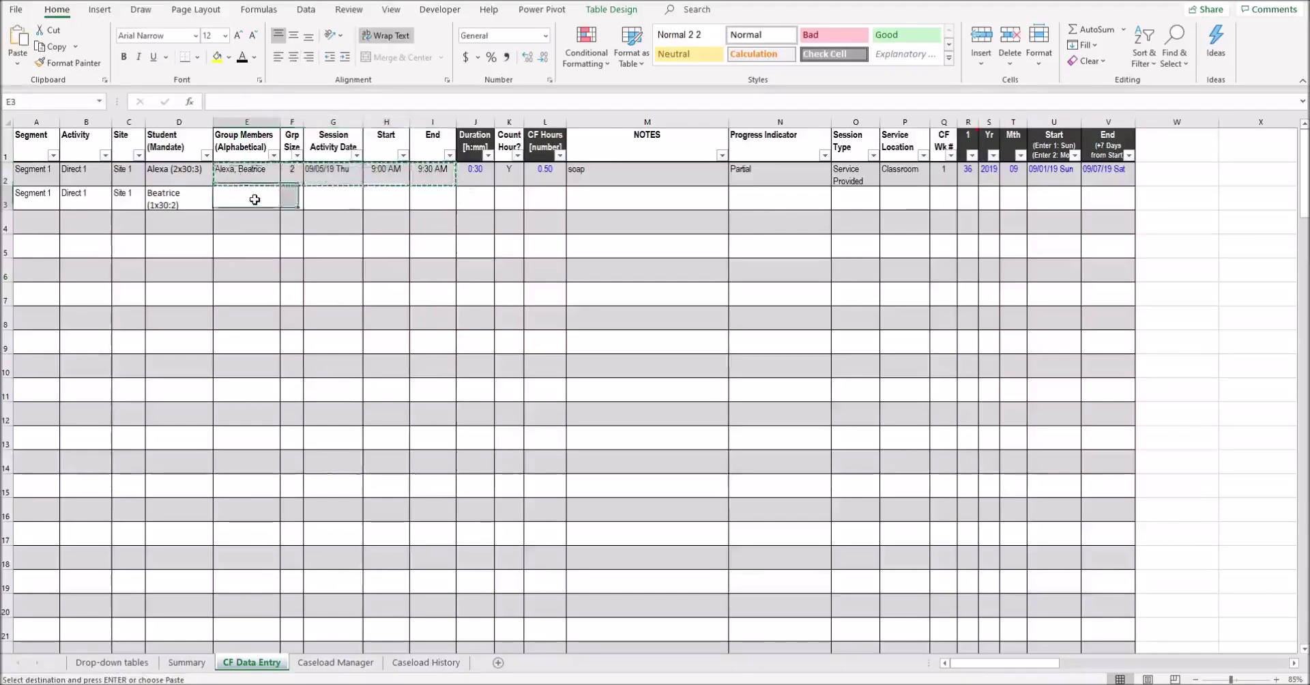
key("ctrl+v")
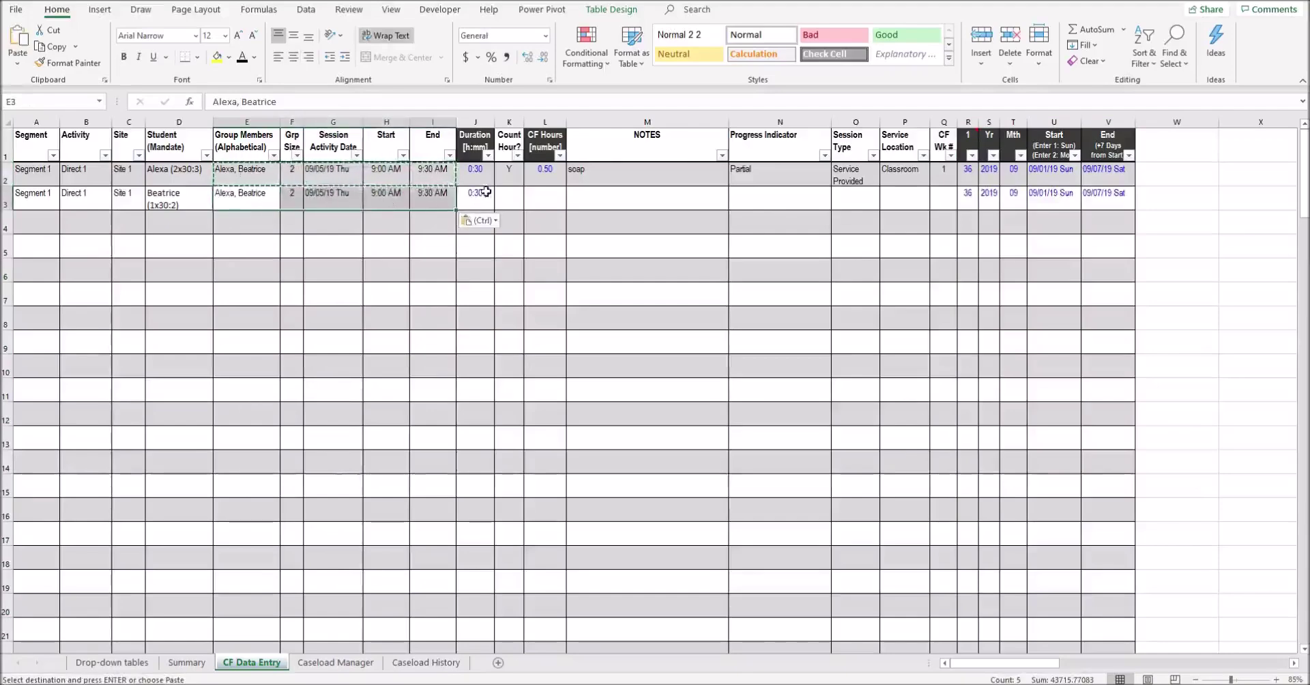
key("Escape")
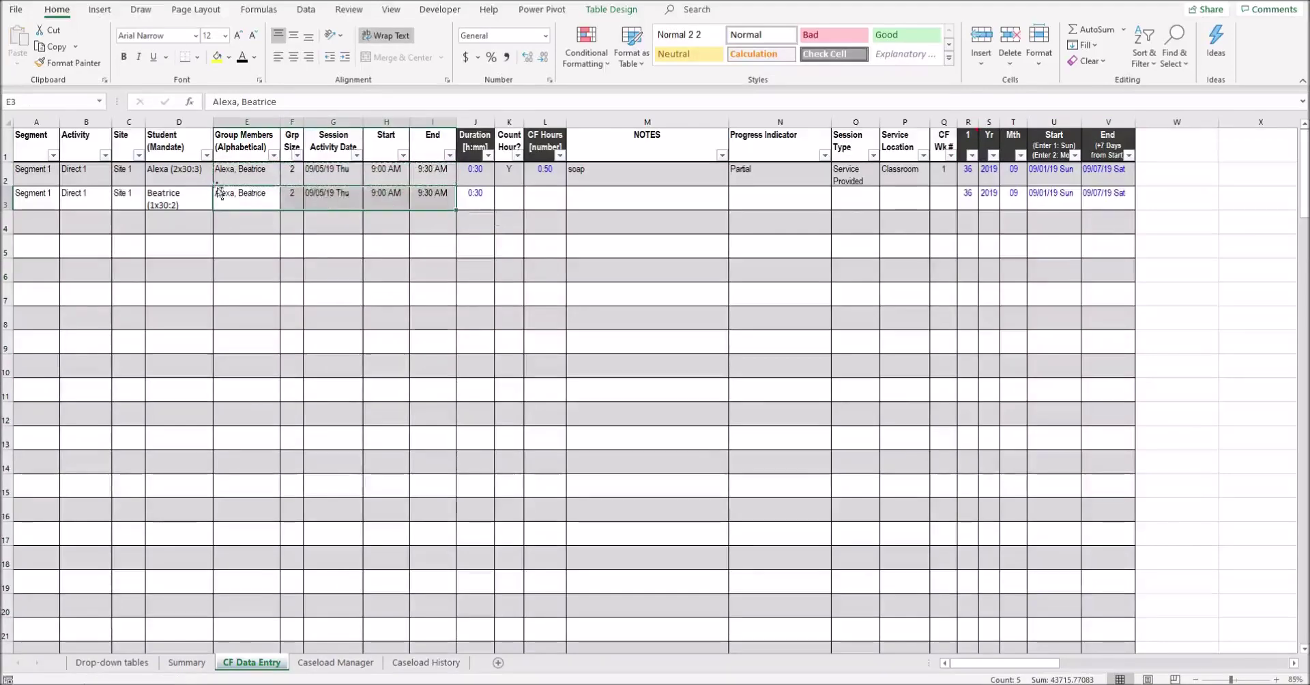
Try N and Y as row 3's Count Hour value and sum the CF Hours of rows 2 and 3
left_click_drag(259, 178, 429, 204)
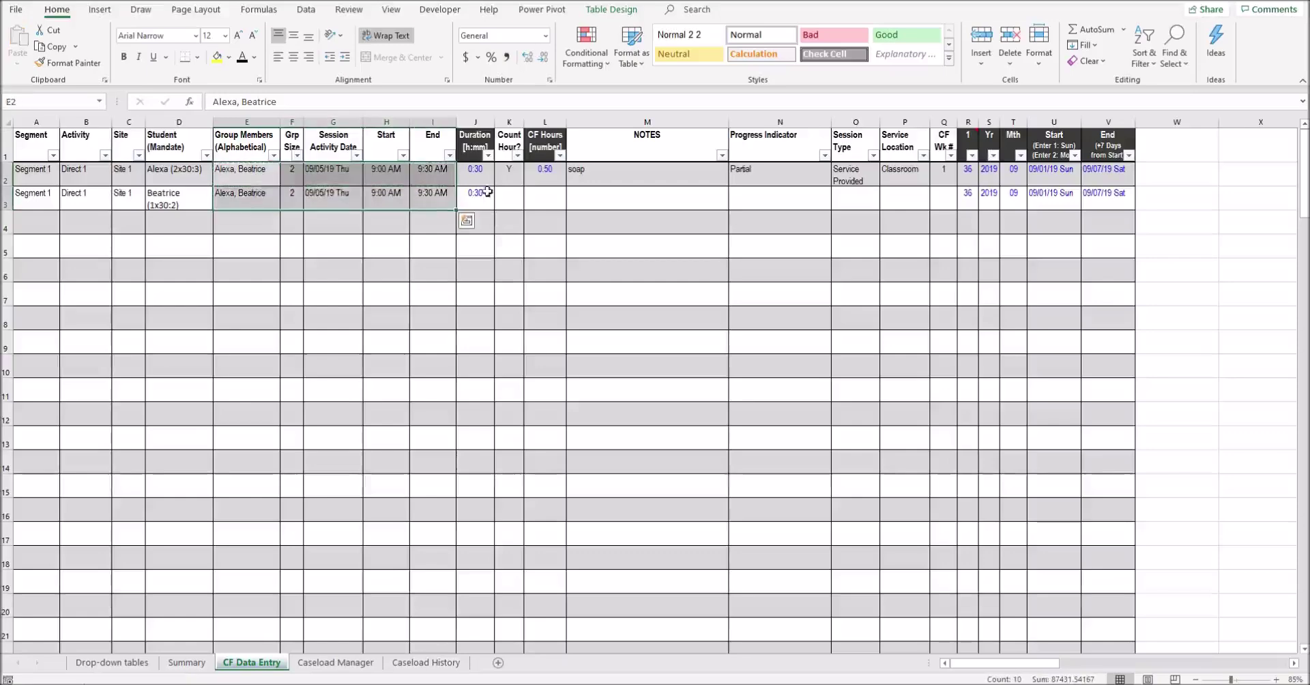
left_click(512, 194)
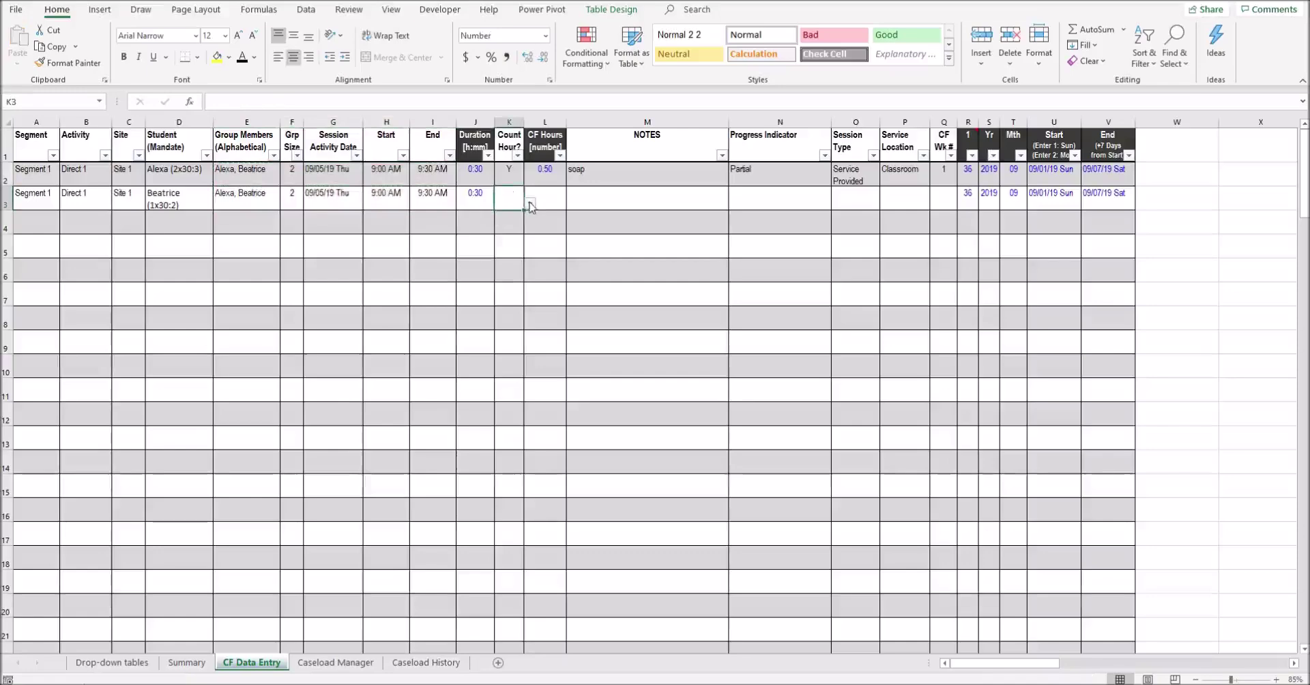
left_click(531, 203)
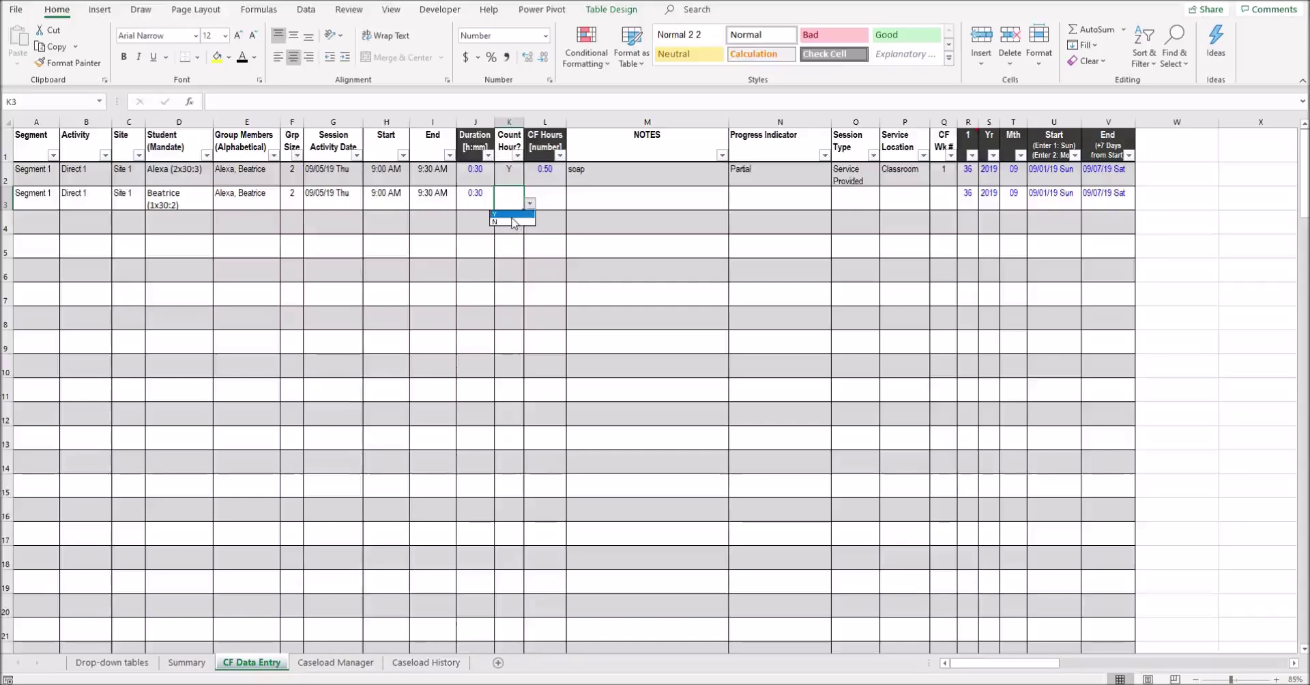
left_click(514, 223)
left_click(546, 199)
left_click(504, 198)
left_click(529, 203)
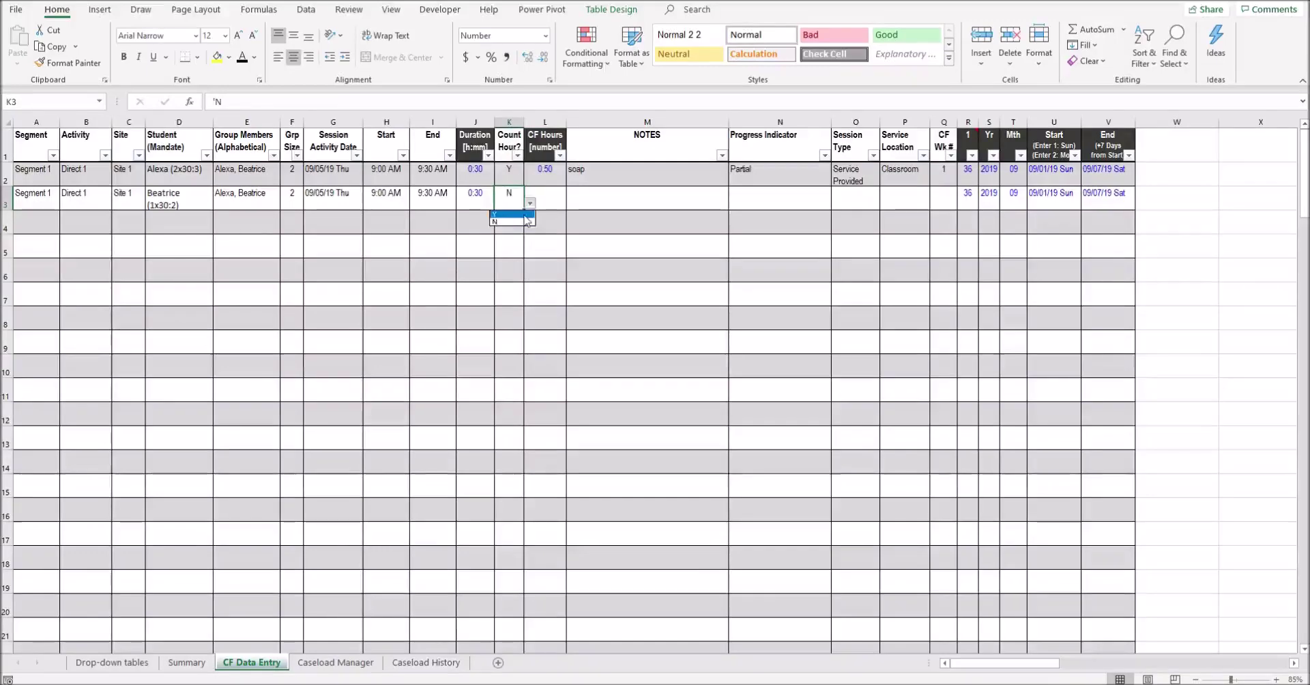
left_click(518, 213)
left_click_drag(545, 196, 546, 174)
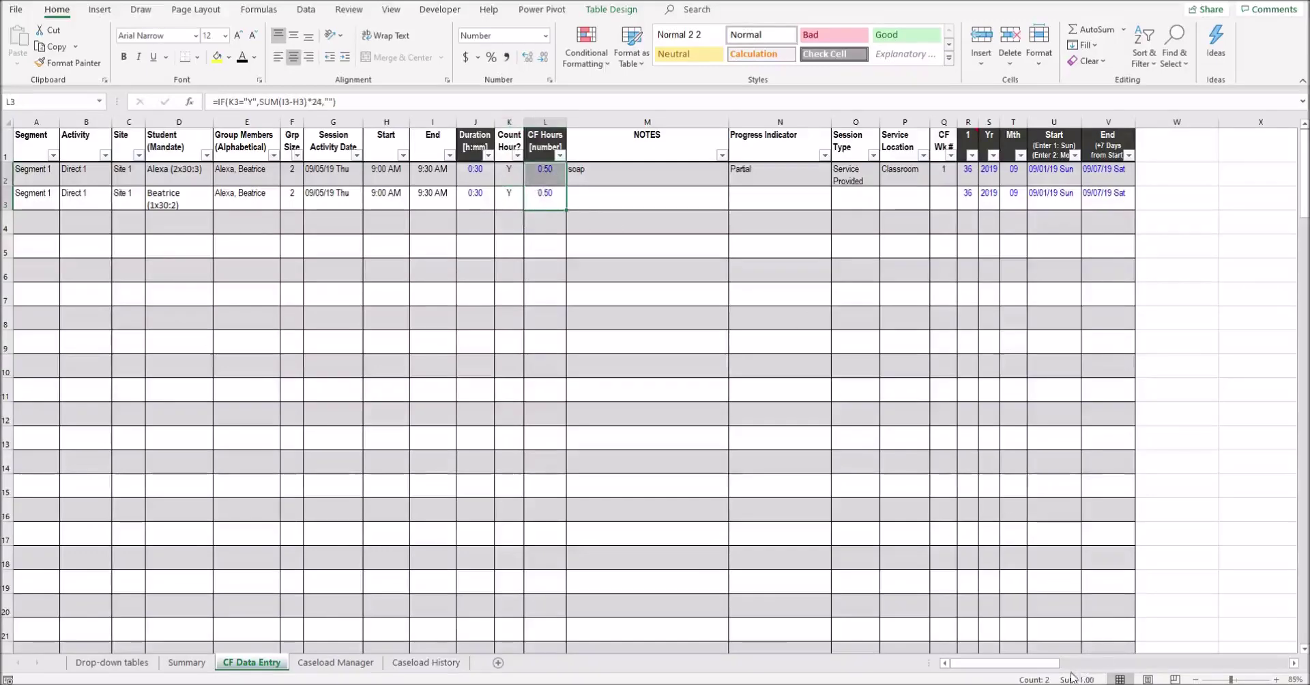
Set row 3's Count Hour value to N and compare the CF Hours of both group members' rows
left_click(512, 203)
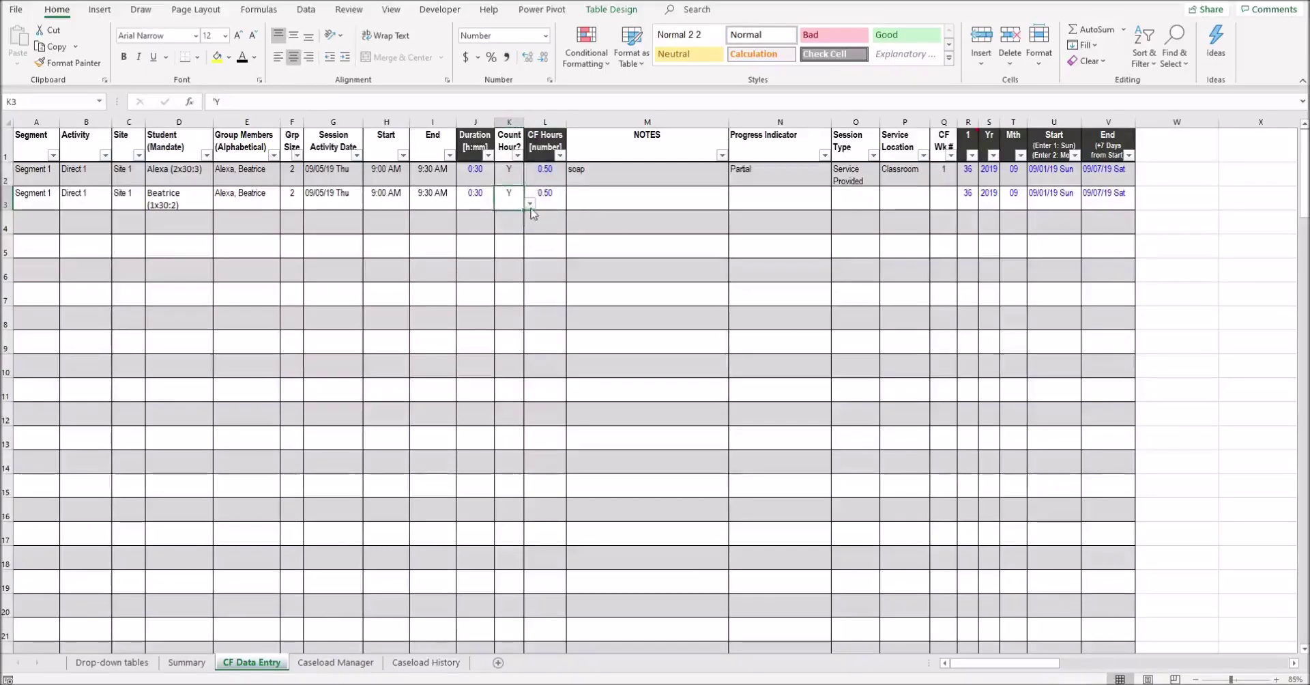
left_click(530, 204)
left_click(527, 221)
left_click(549, 200)
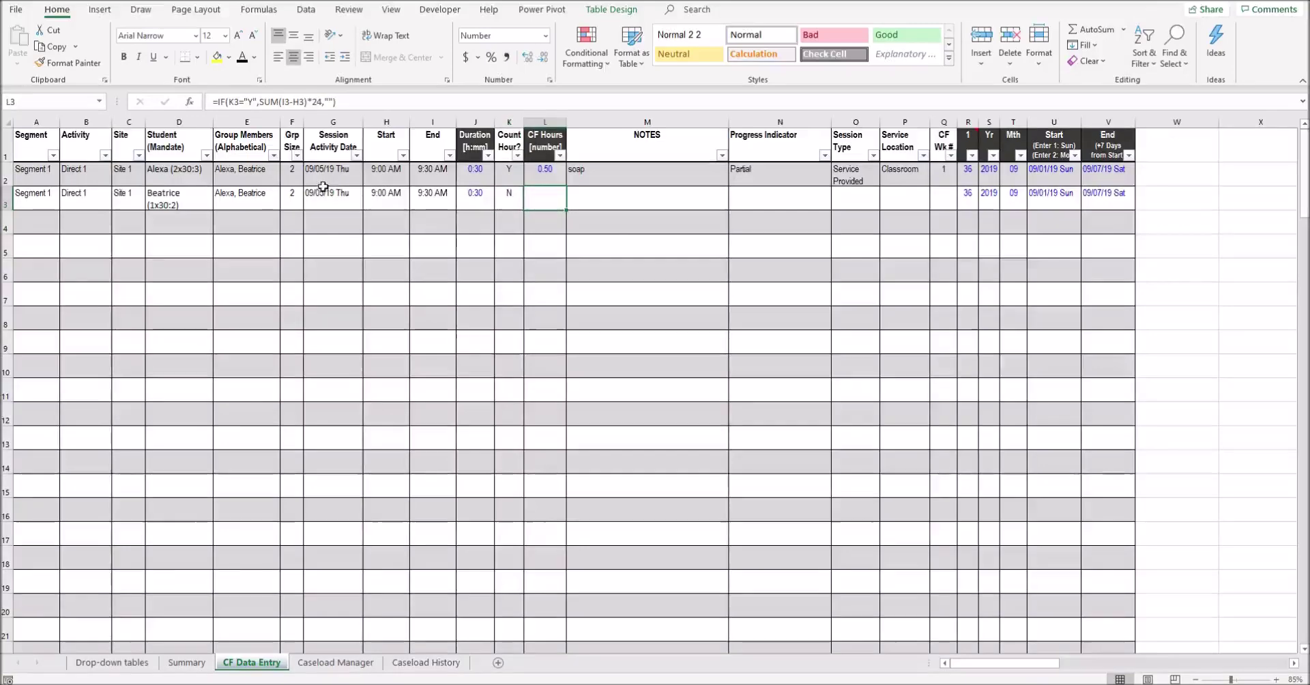
left_click_drag(546, 173, 332, 174)
left_click(194, 174)
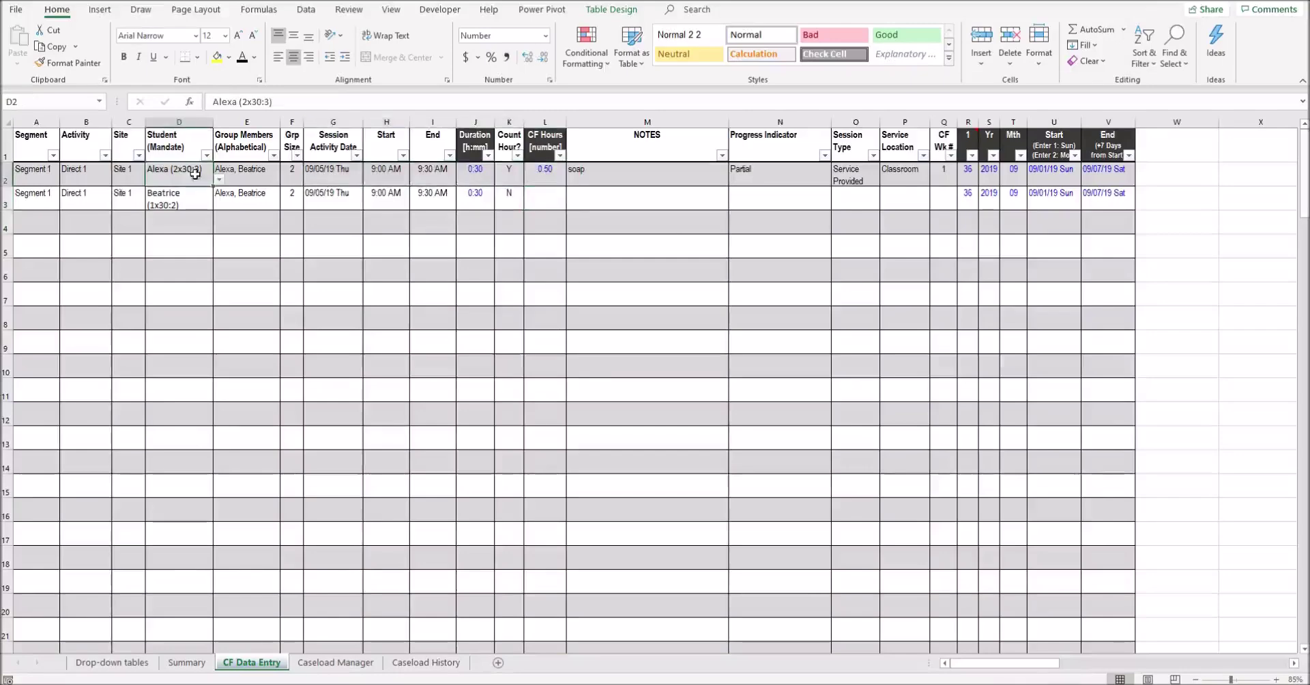
left_click(556, 182)
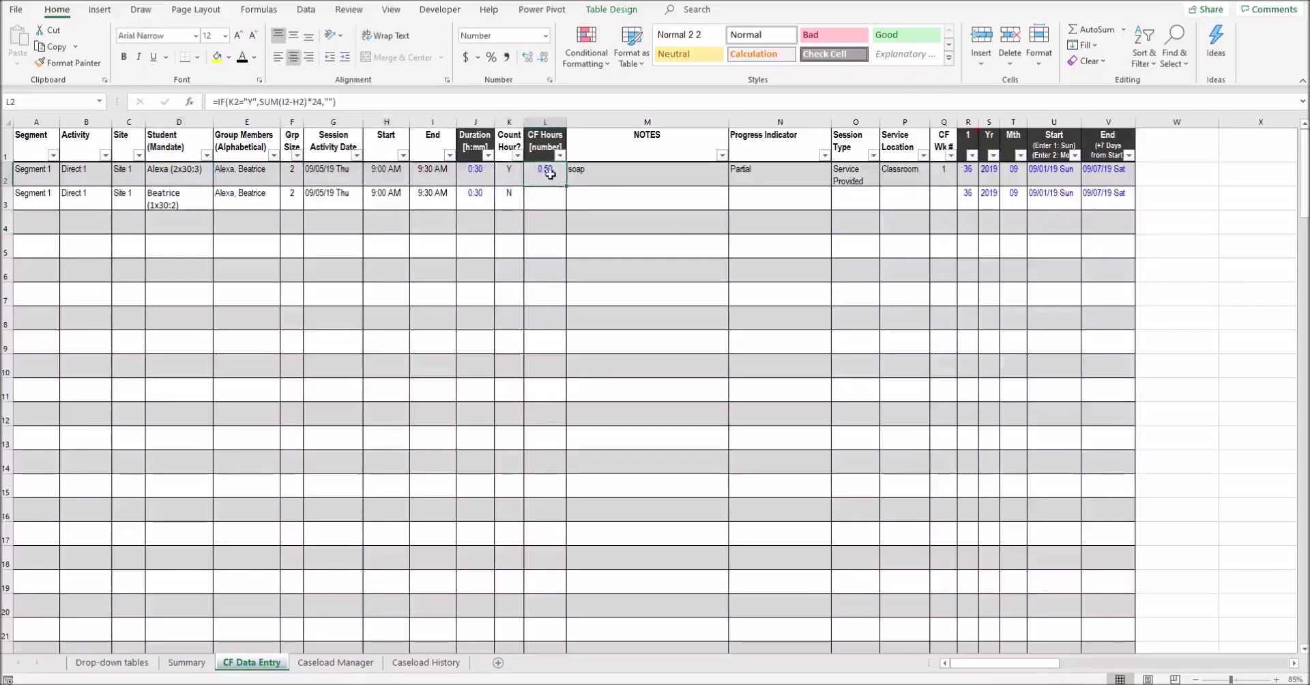
left_click_drag(547, 172, 544, 199)
left_click(544, 199)
Copy row 2's notes, progress indicator, session type, service location and CF week number into row 3
left_click_drag(619, 179, 944, 176)
key("ctrl+c")
key("Down")
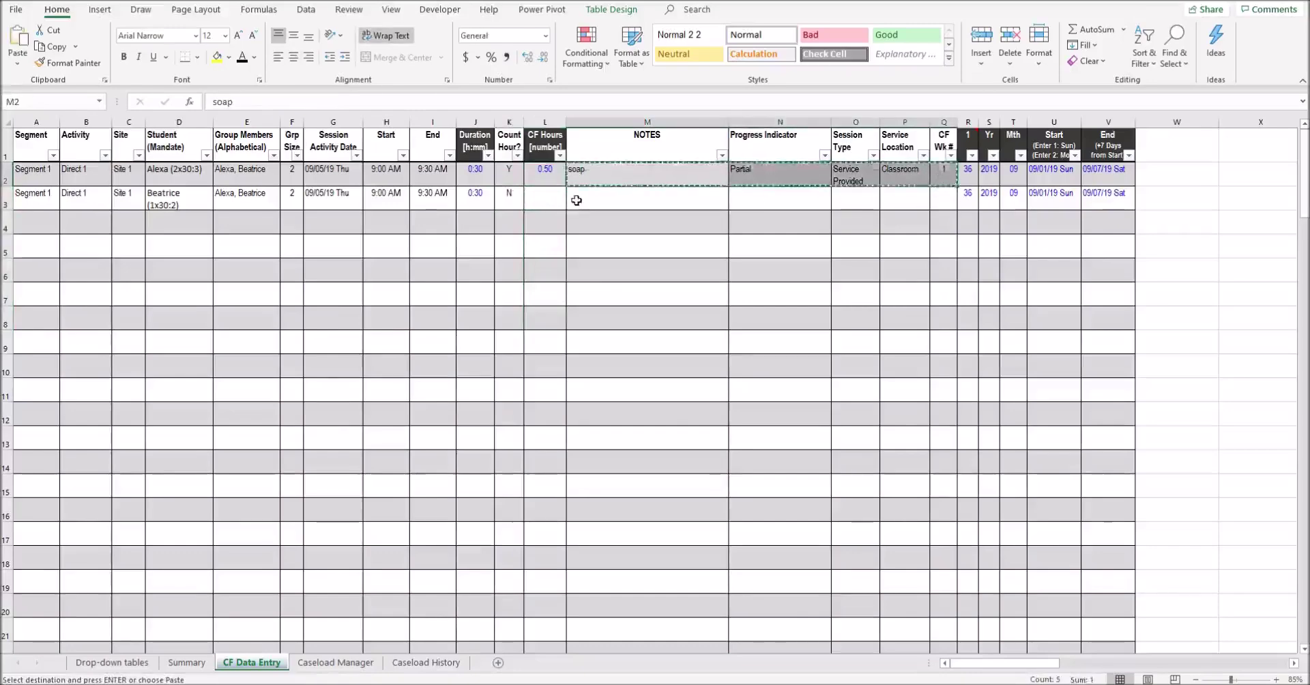
key("ctrl+v")
Copy the Segment 1, Direct 1 and Site 1 entries from row 3 into rows 4 to 20
left_click(39, 220)
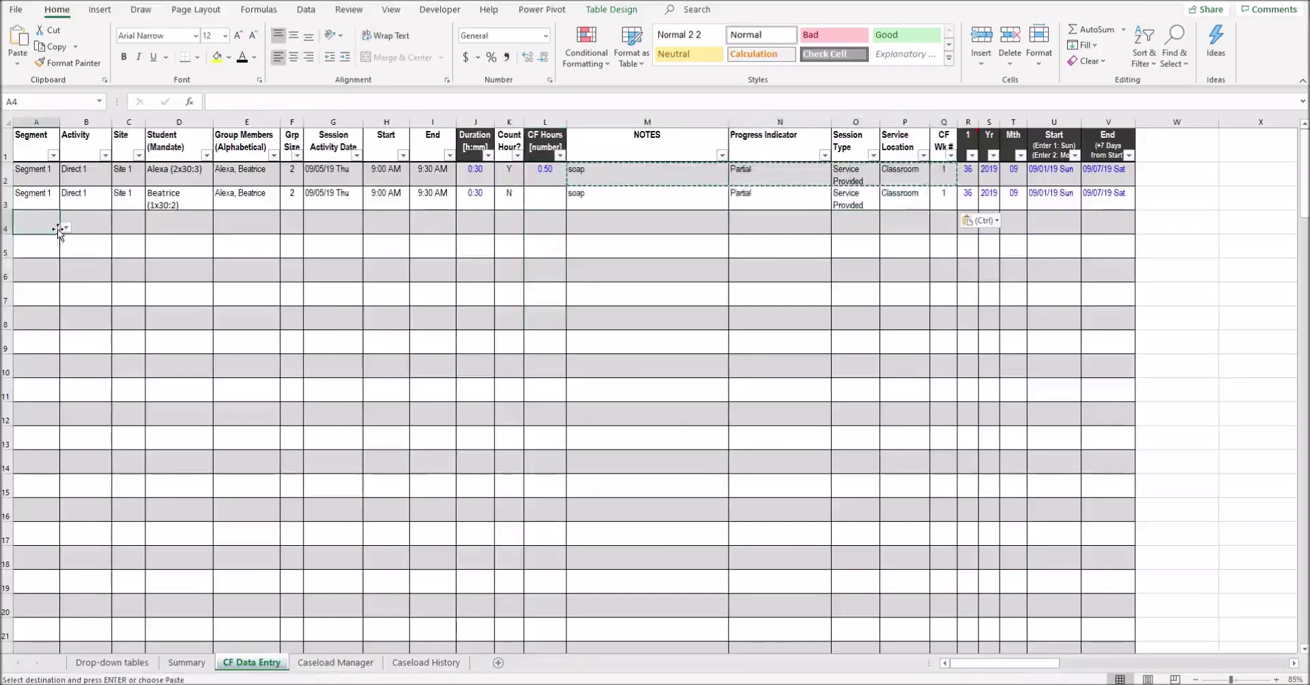
left_click(65, 227)
left_click(31, 239)
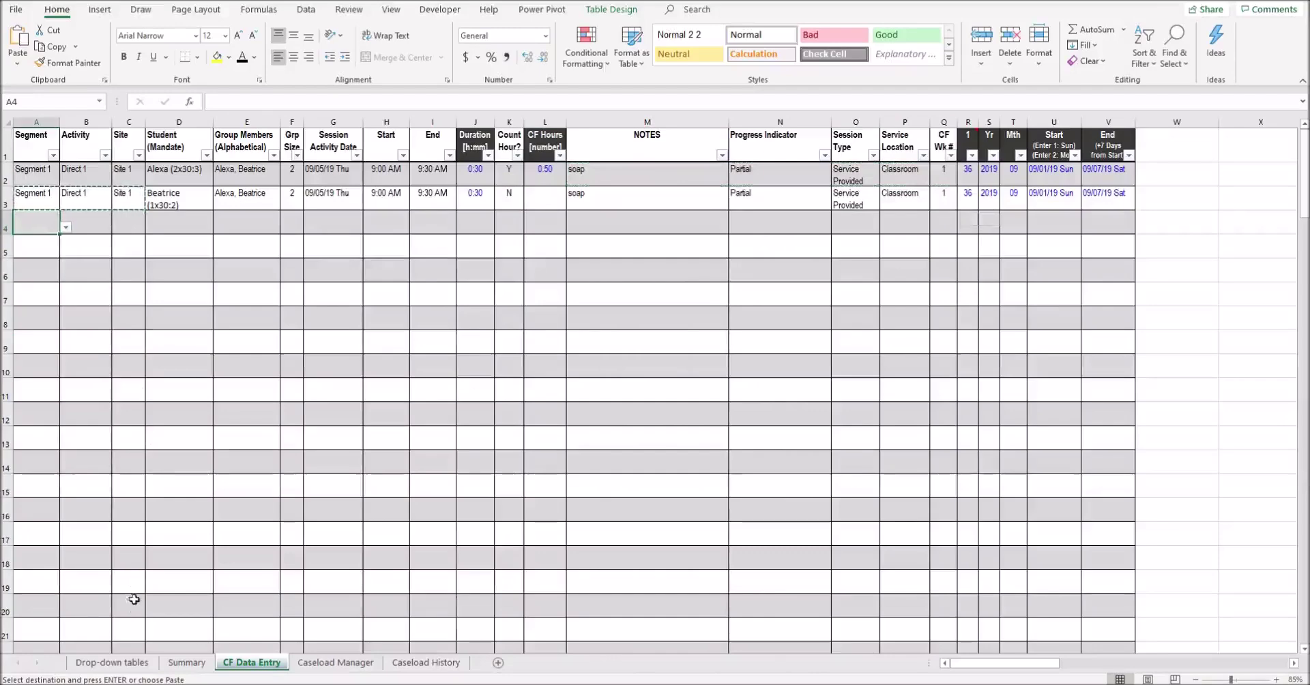
left_click(136, 611, "shift")
key("ctrl+v")
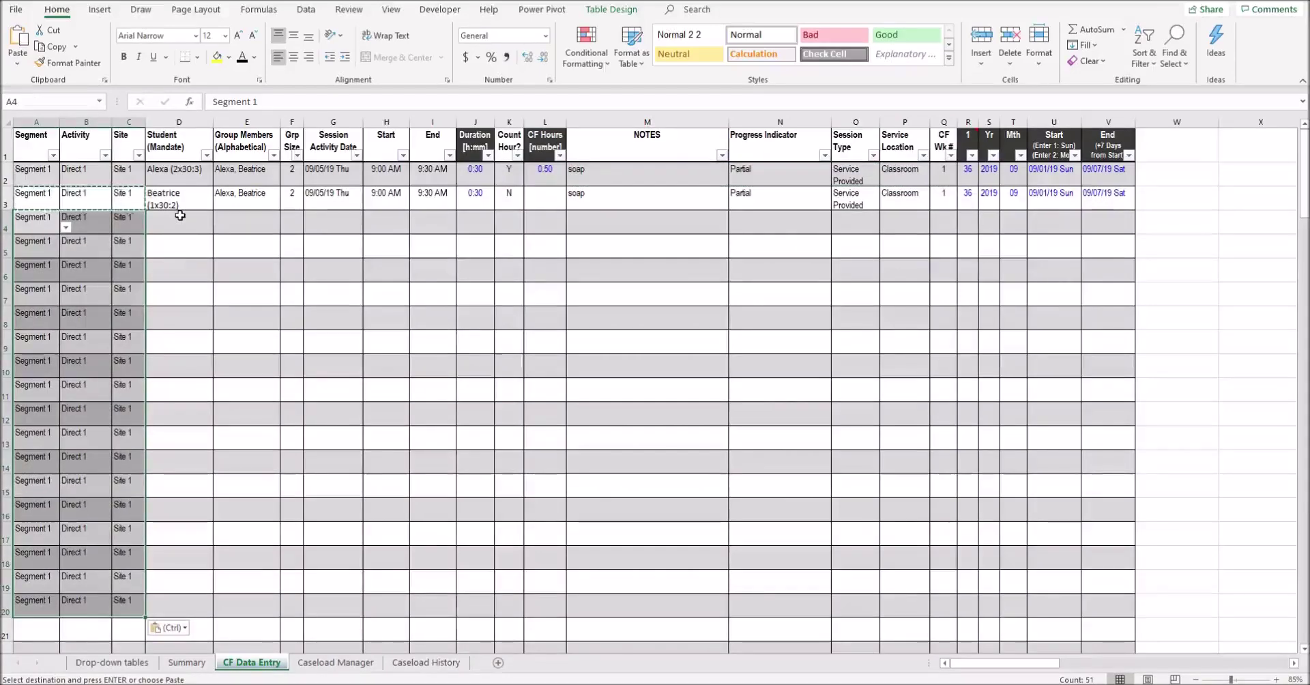
key("Escape")
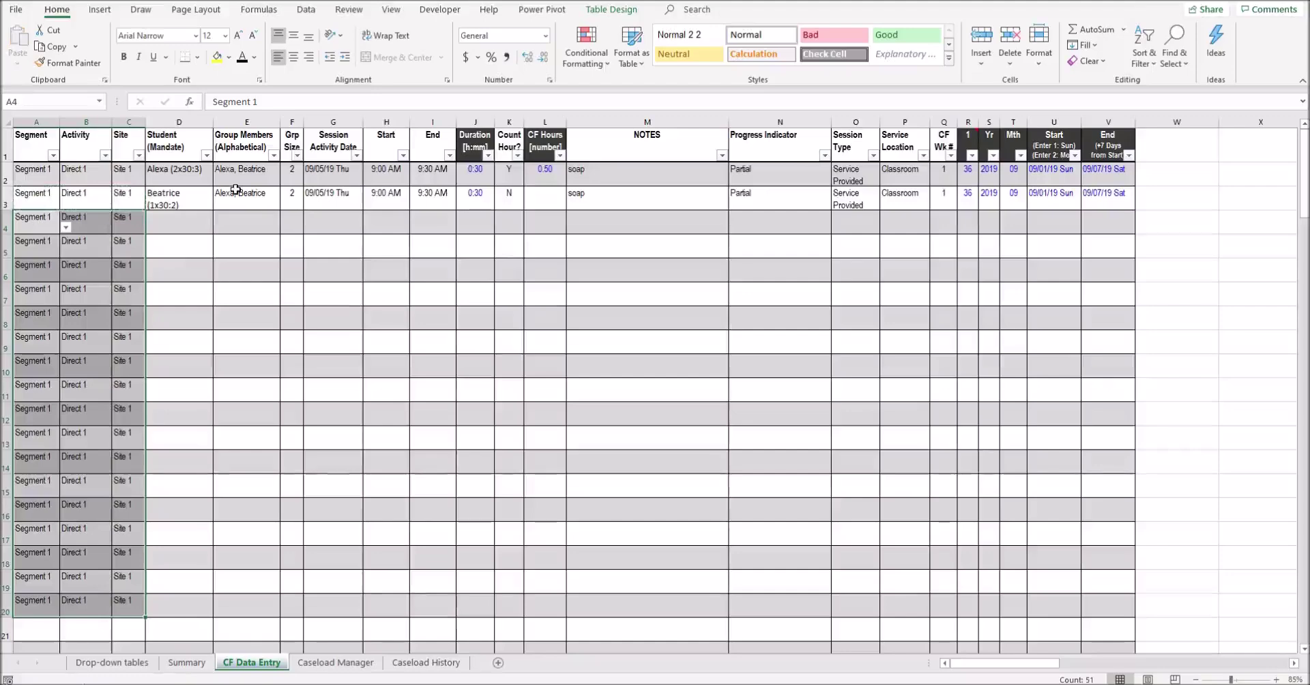
Complete row 4 with its student as sole group member, group size 1, date 09/05/19, 9:45 to 10:15 AM and Count Hour Y
left_click(249, 224)
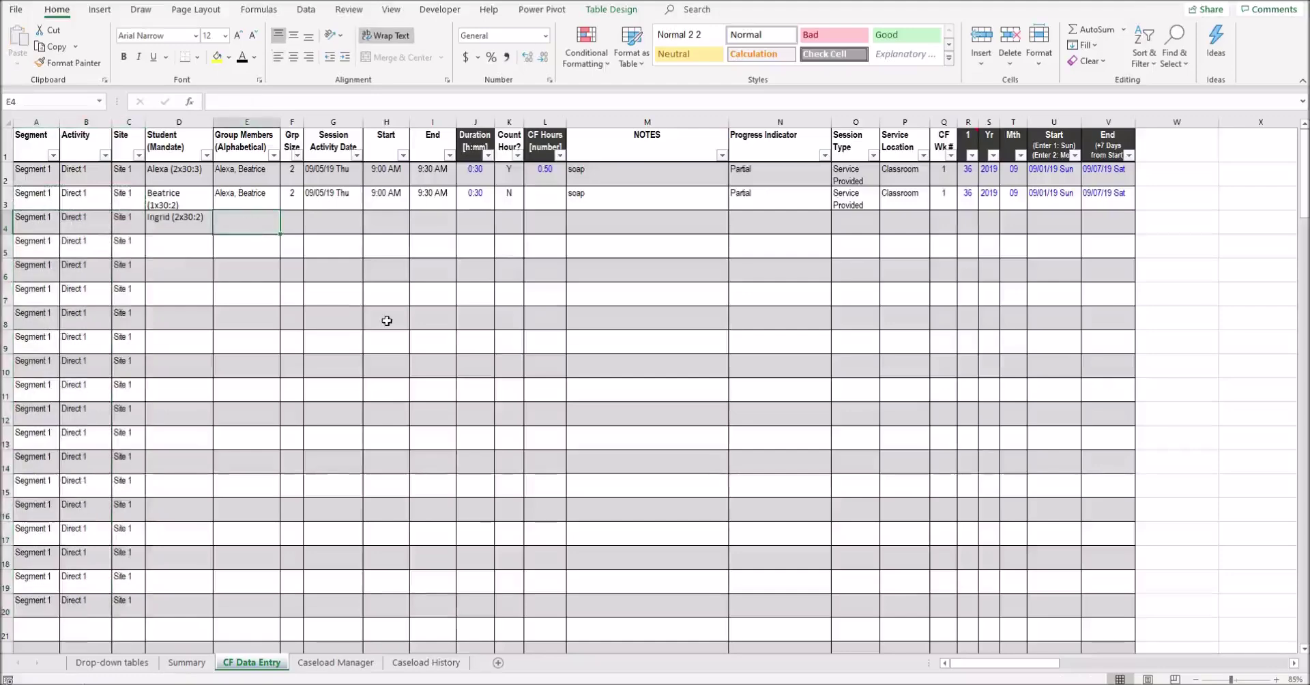
type("Ingrid")
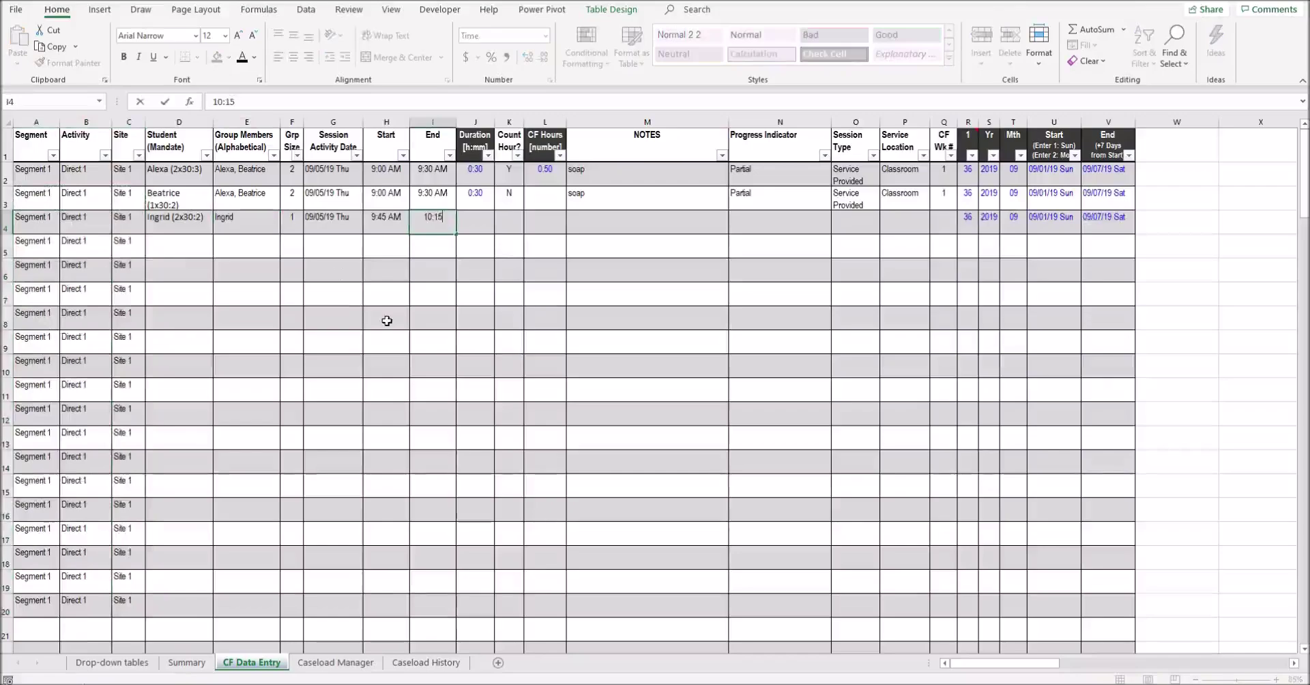
key("Tab")
key("Tab")
type("Y")
key("Tab")
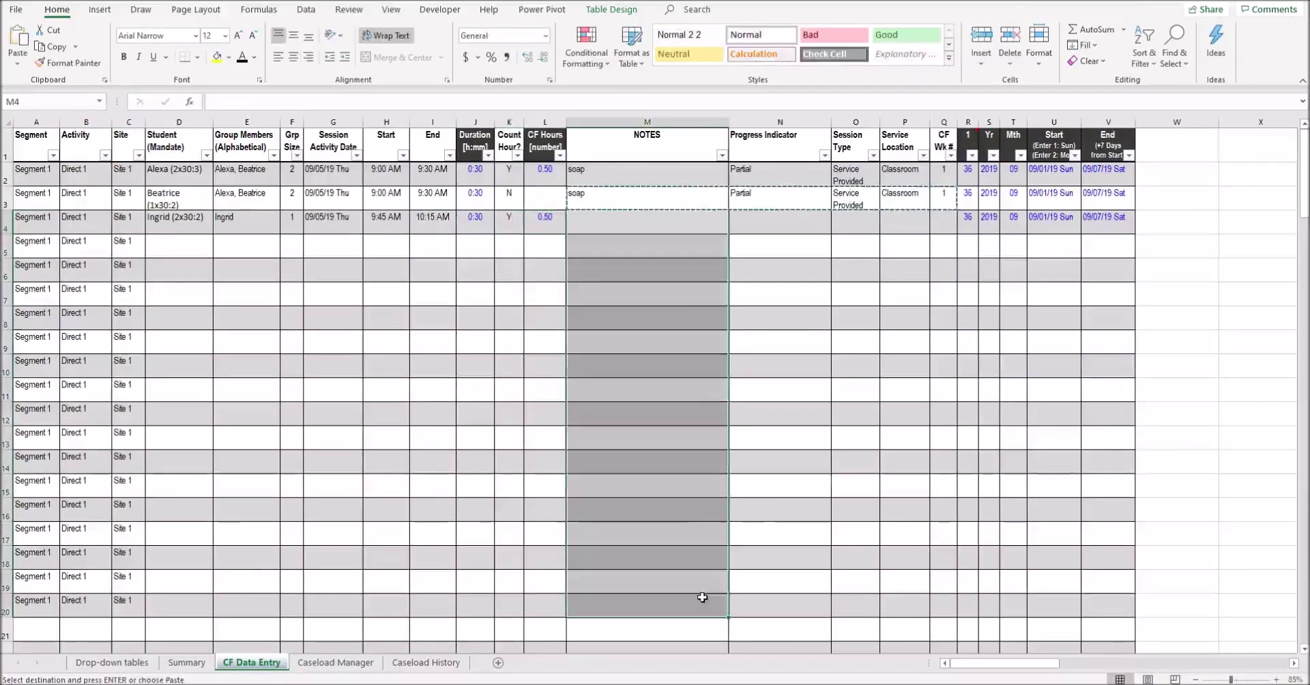
Fill rows 4 to 20 with row 3's notes through CF week entries, and copy the 09/05/19 session date down to row 20
key("ctrl+v")
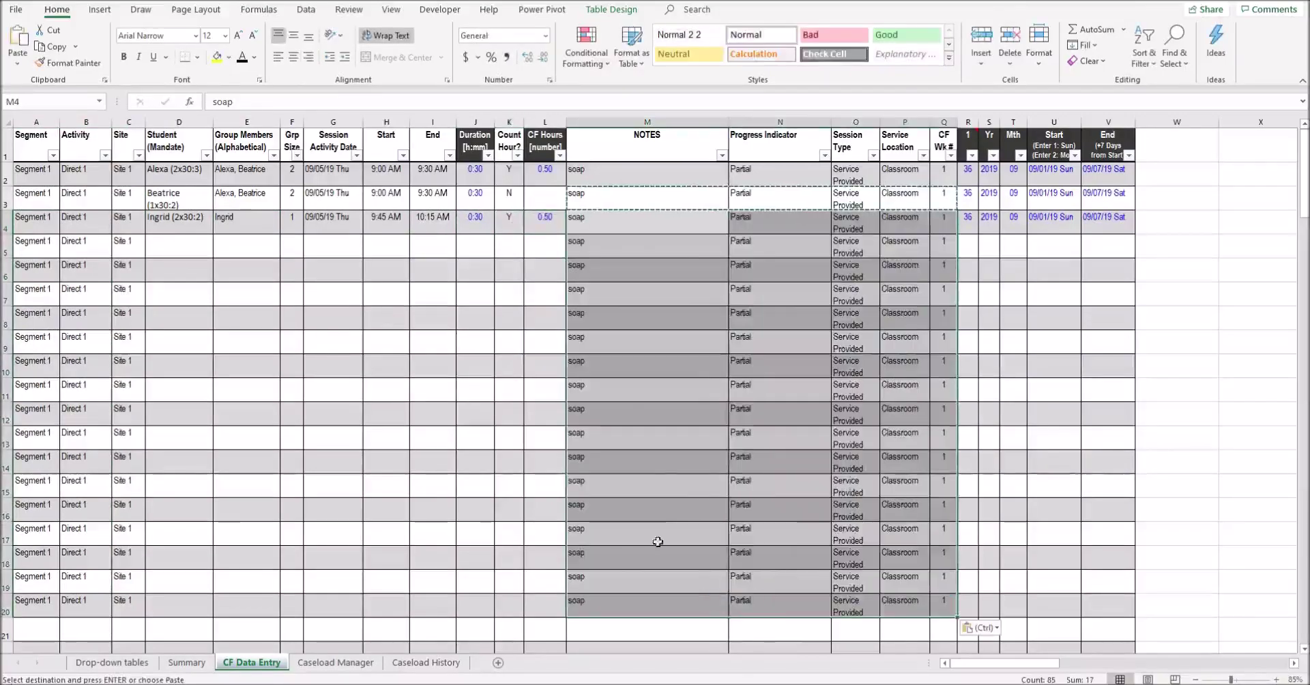
left_click(335, 218)
key("ctrl+c")
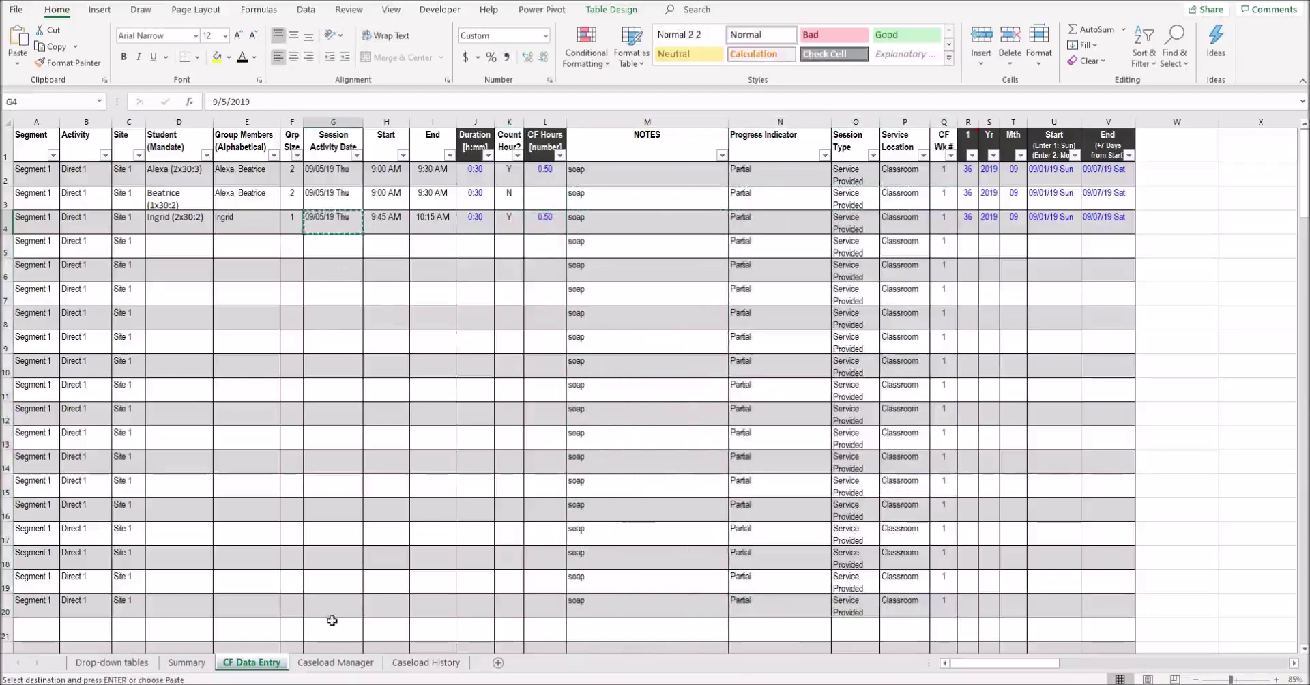
left_click(334, 601, "shift")
key("ctrl+v")
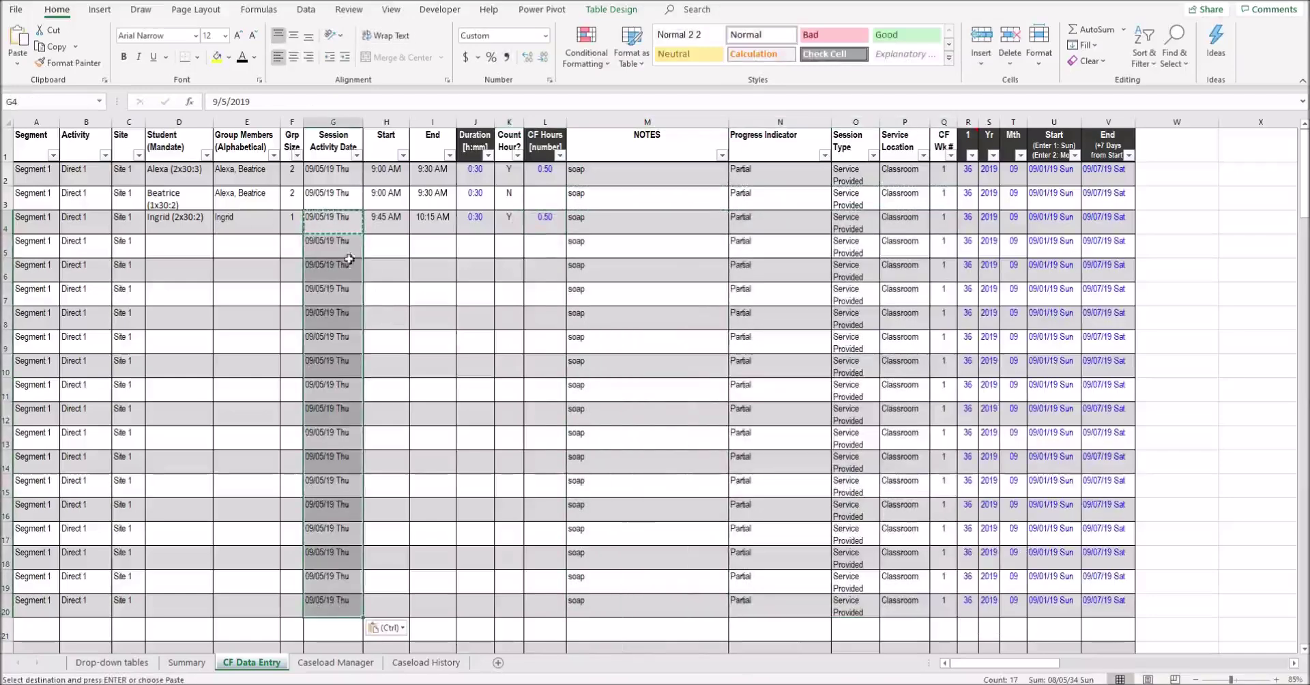
key("Escape")
Choose the two students of the next group session in rows 5 and 6 from the caseload list
left_click(204, 246)
left_click_drag(304, 246, 307, 607)
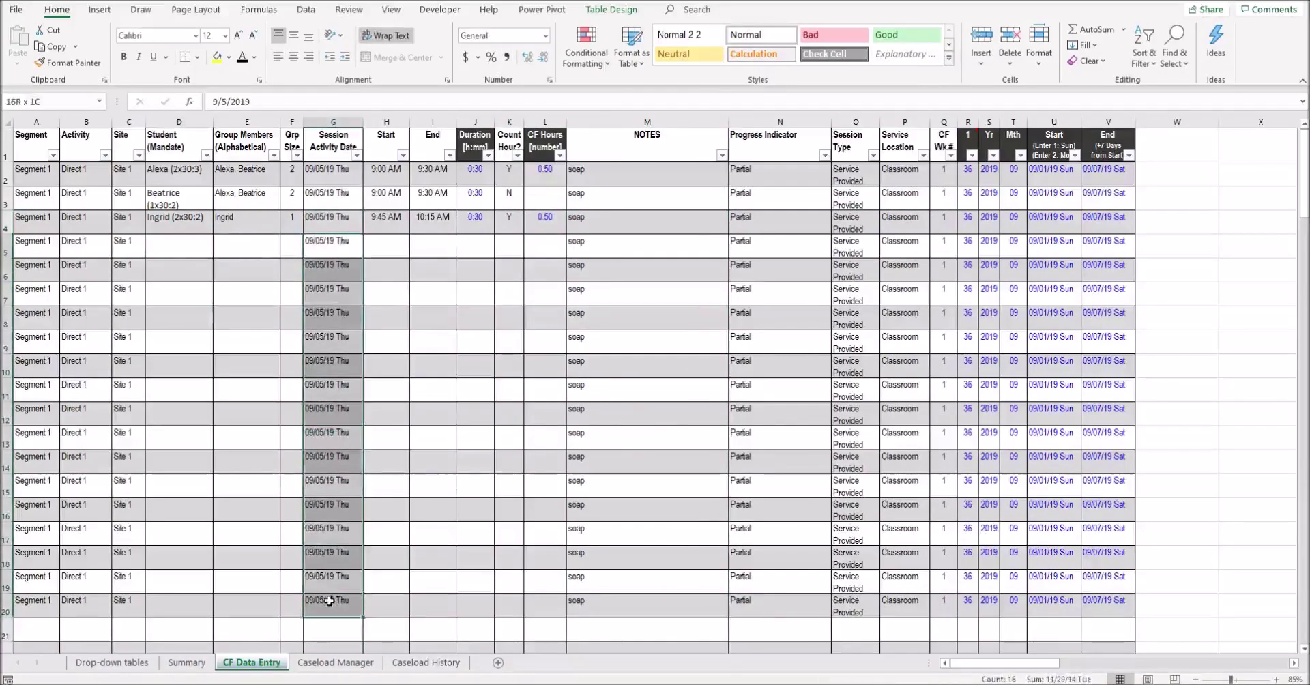
left_click(172, 248)
left_click(219, 251)
left_click(186, 304)
left_click(201, 270)
left_click(218, 275)
left_click(191, 316)
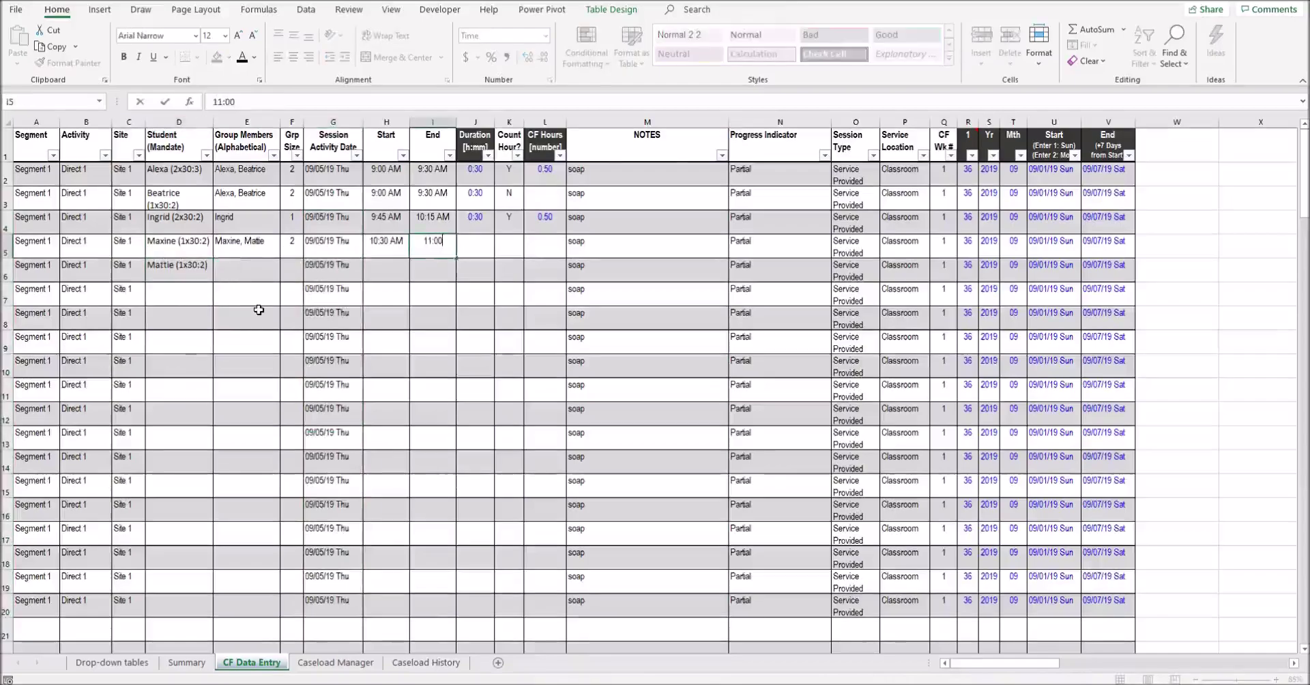
Complete row 5 with both group members, group size 2, times 10:30 to 11:00 AM and Count Hour Y
key("Tab")
key("Tab")
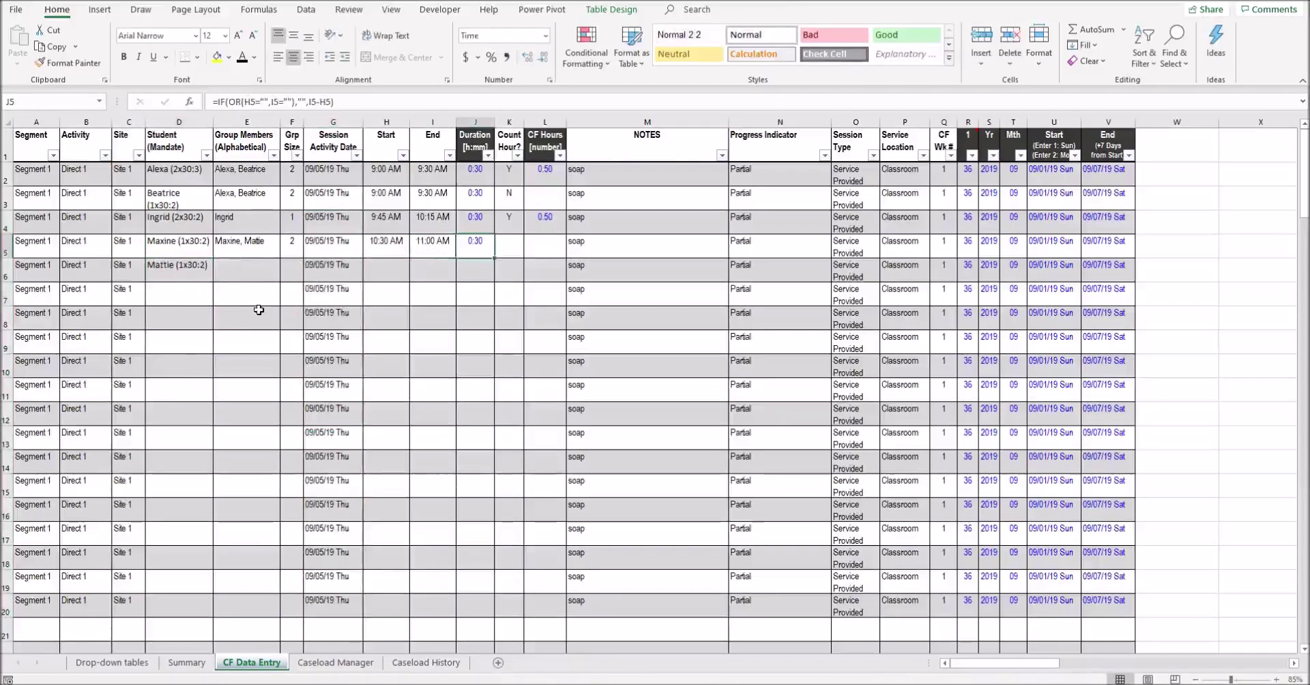
type("Y")
key("Tab")
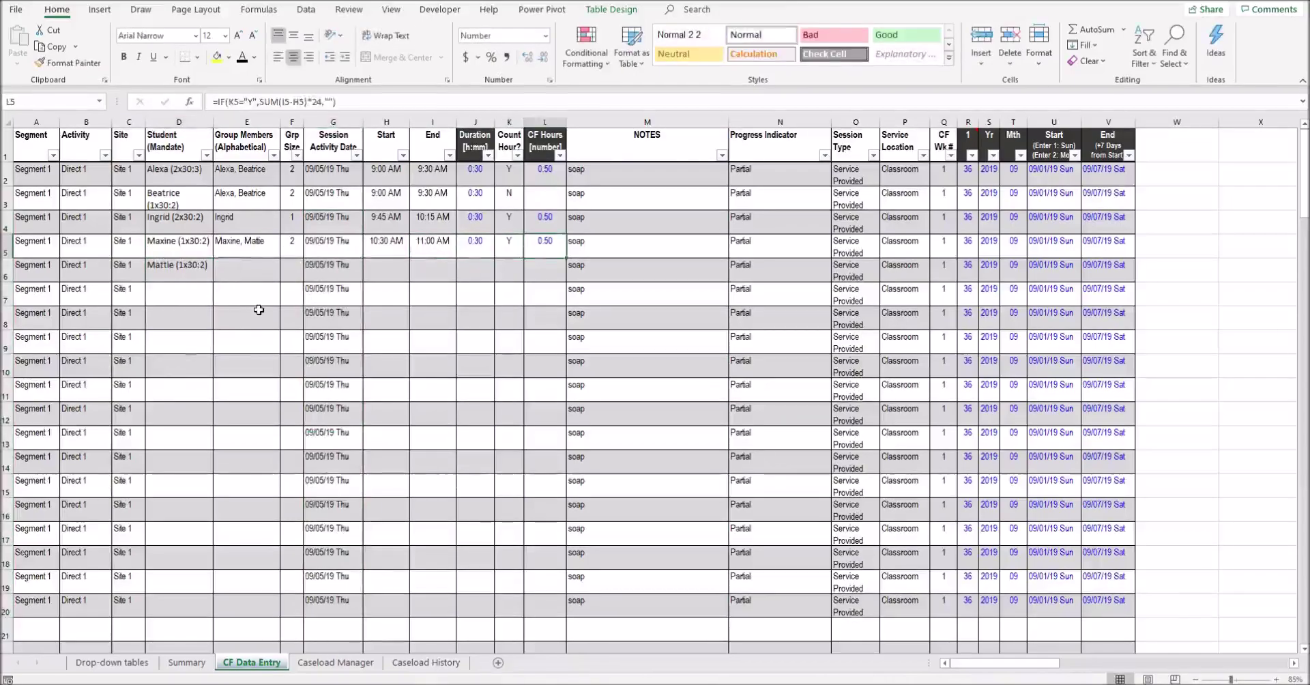
Copy row 5's group members, group size, session date, start and end times into row 6
key("Left")
key("Left")
key("Left")
key("Left")
key("Left")
key("Left")
key("Left")
key("shift+Right")
key("shift+Right")
key("shift+Right")
key("shift+Right")
key("ctrl+c")
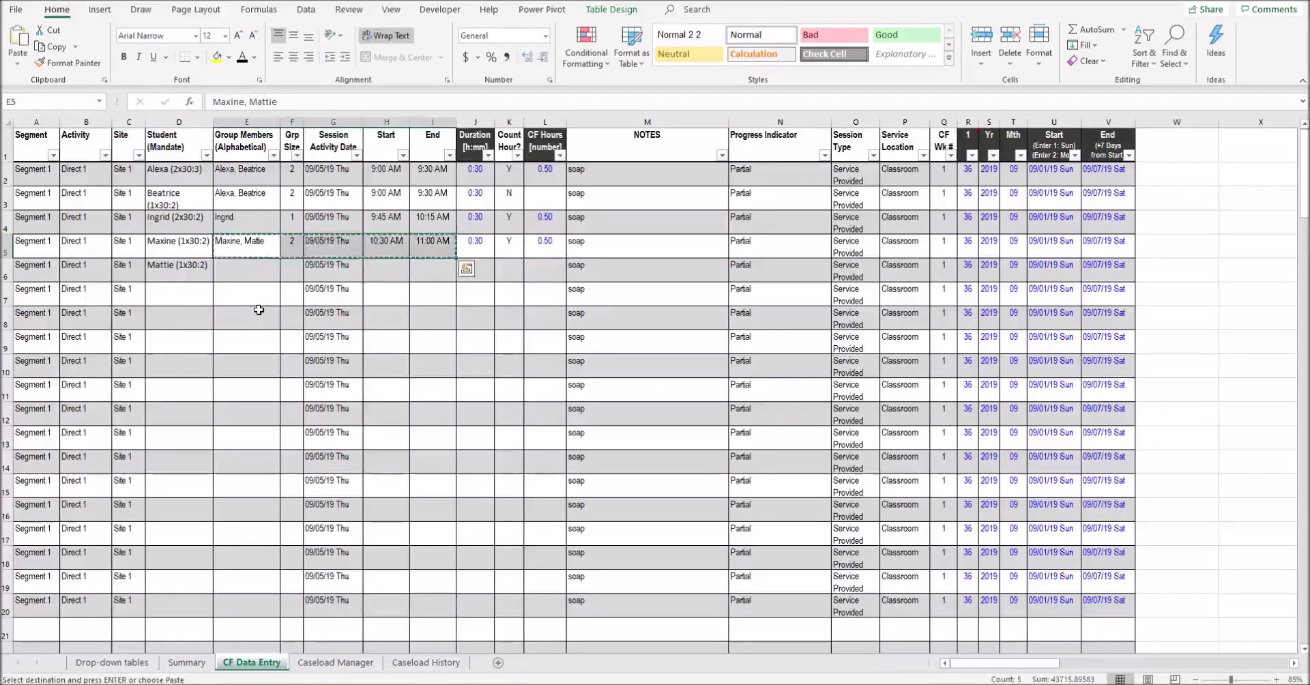
key("Down")
key("ctrl+v")
Set row 6's Count Hour value to N so the group session is counted only once
key("Right")
key("Right")
key("Right")
key("Right")
key("Right")
key("Right")
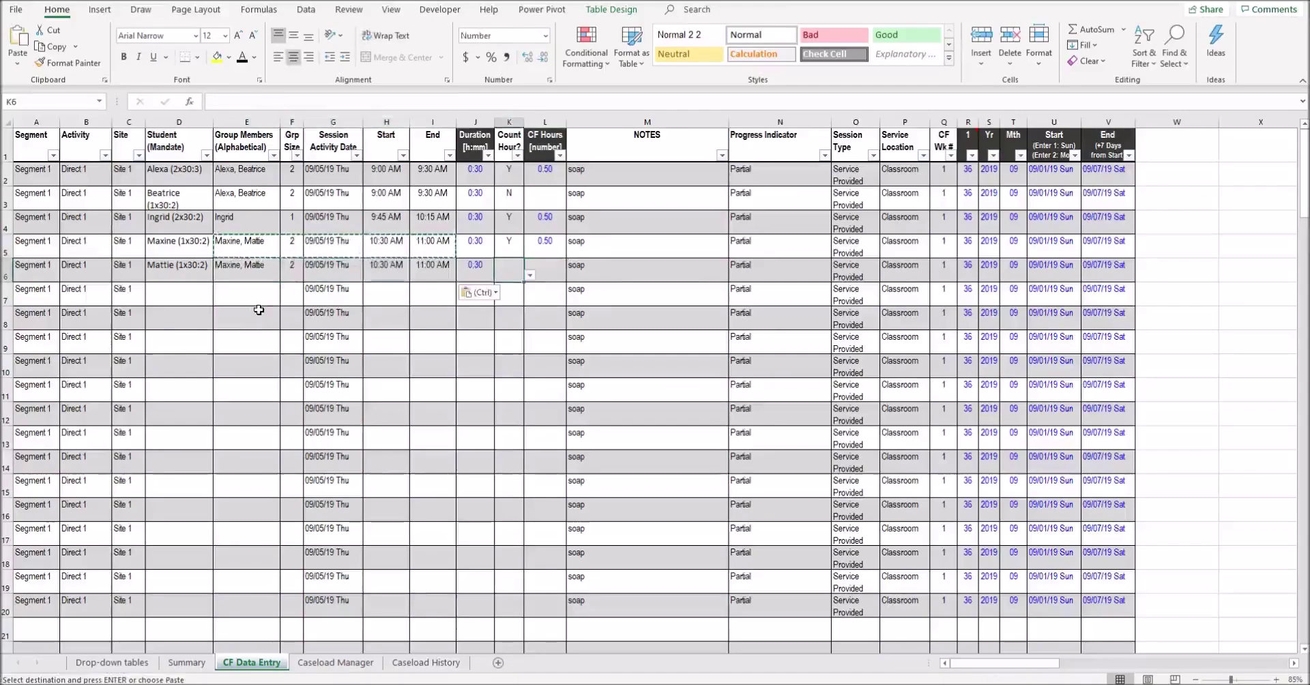
type("N")
key("Tab")
key("Up")
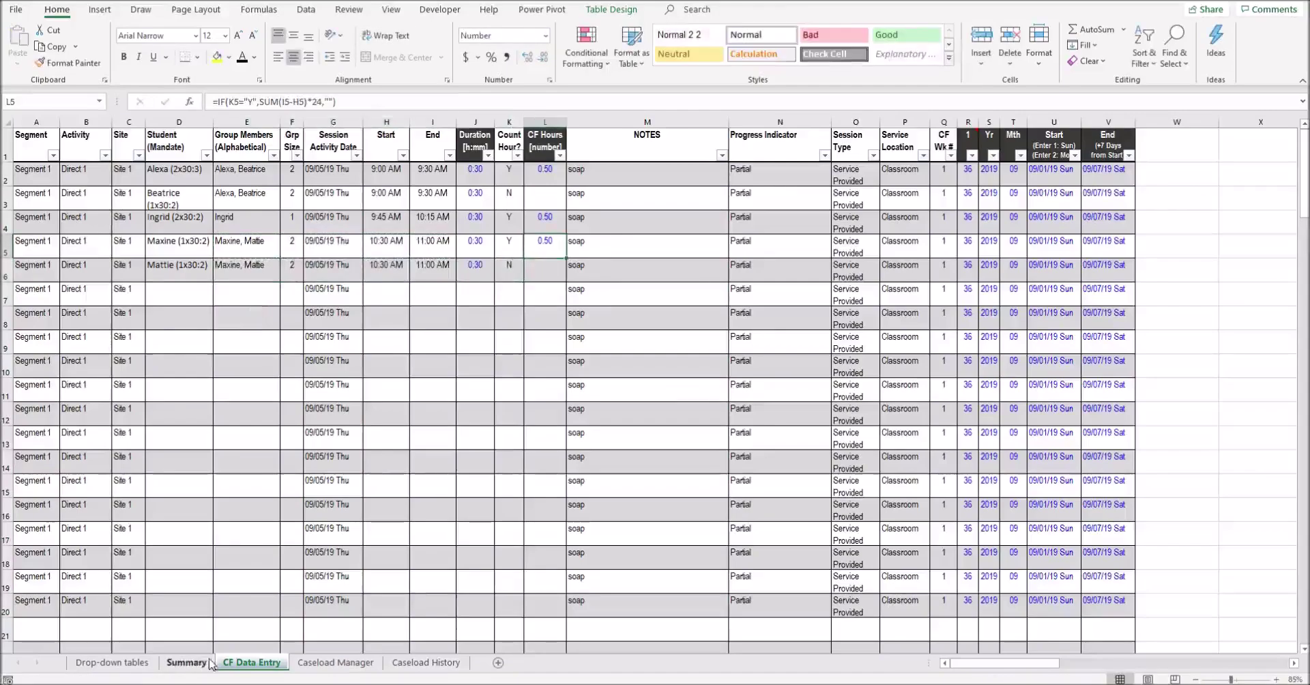
Review the Count Hour column and the Segment, Activity, Progress Indicator, Session Type and Service Location columns
left_click(185, 662)
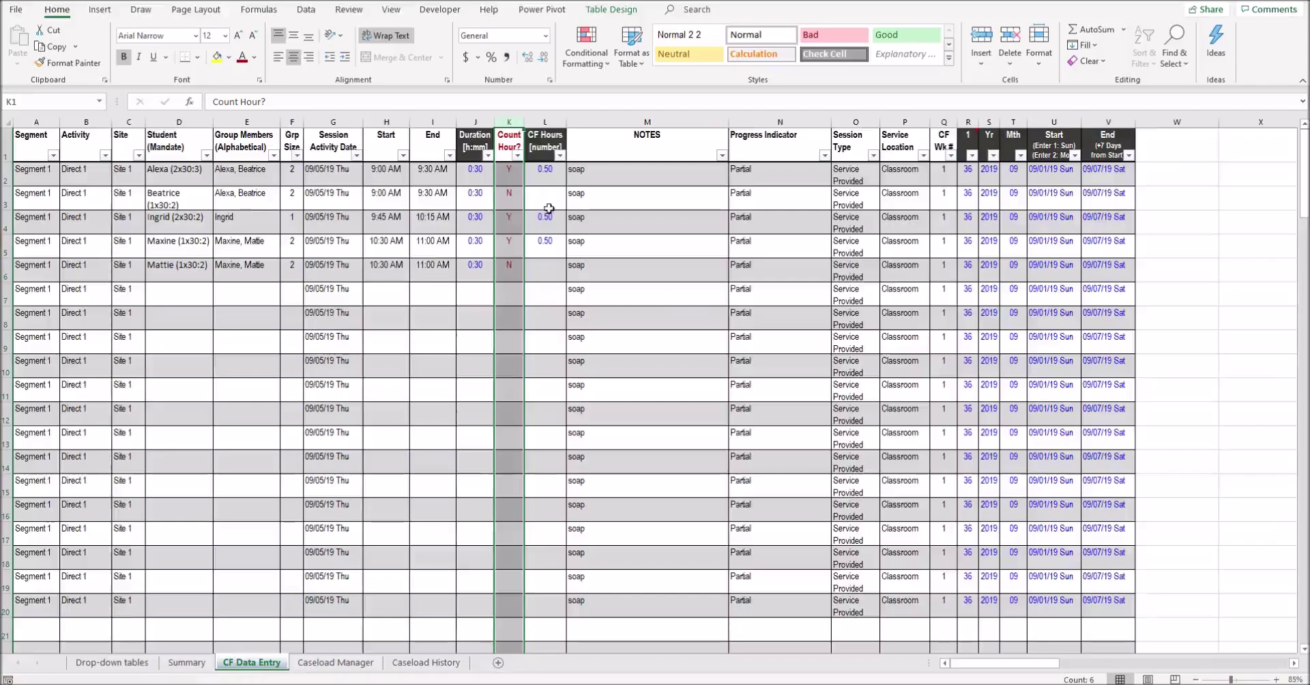
left_click(509, 278)
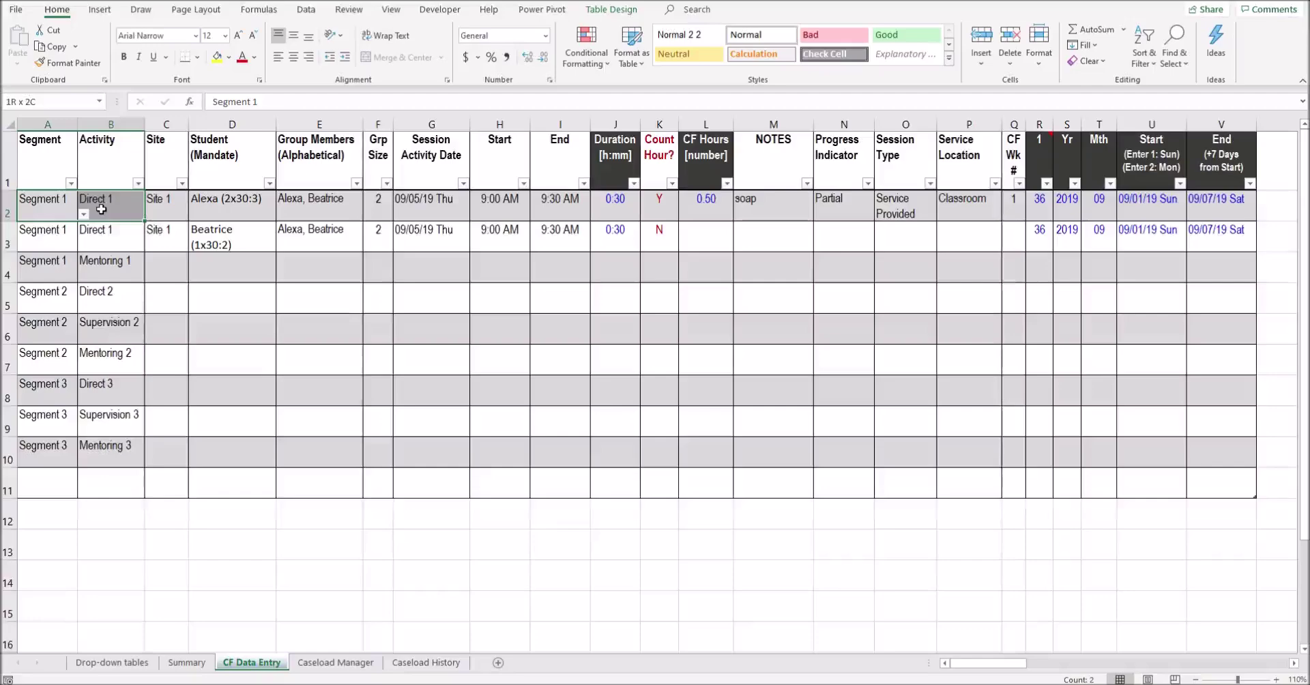
left_click_drag(101, 209, 101, 210)
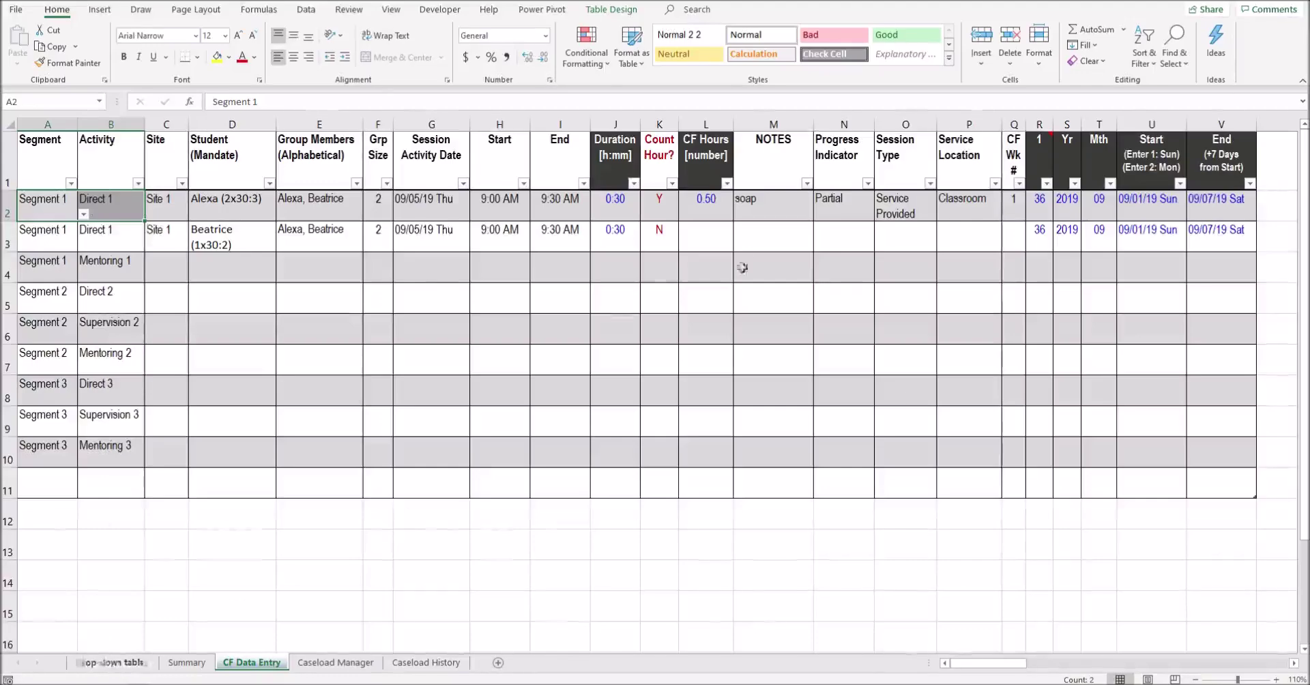
left_click_drag(843, 160, 951, 167)
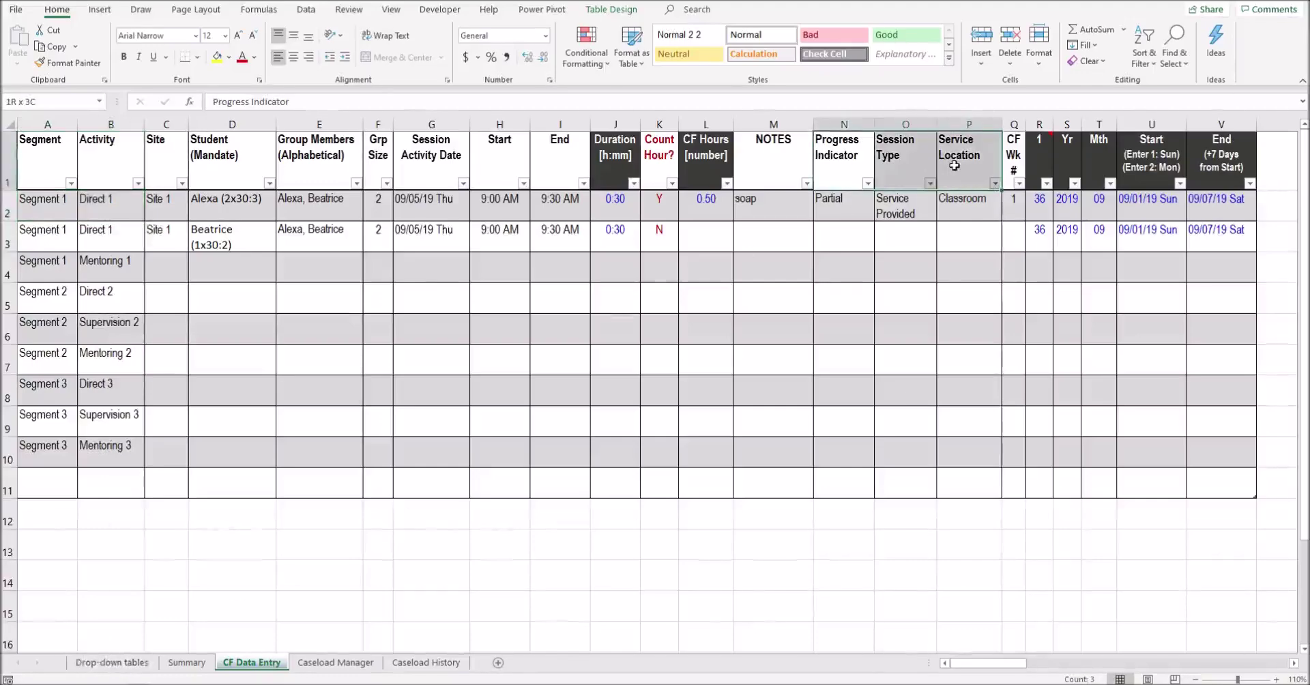
Review row 2's drop-down values and the Segment, Session Type, Service Location and Progress Indicator lists on the Drop-down tables sheet
left_click_drag(838, 203, 956, 209)
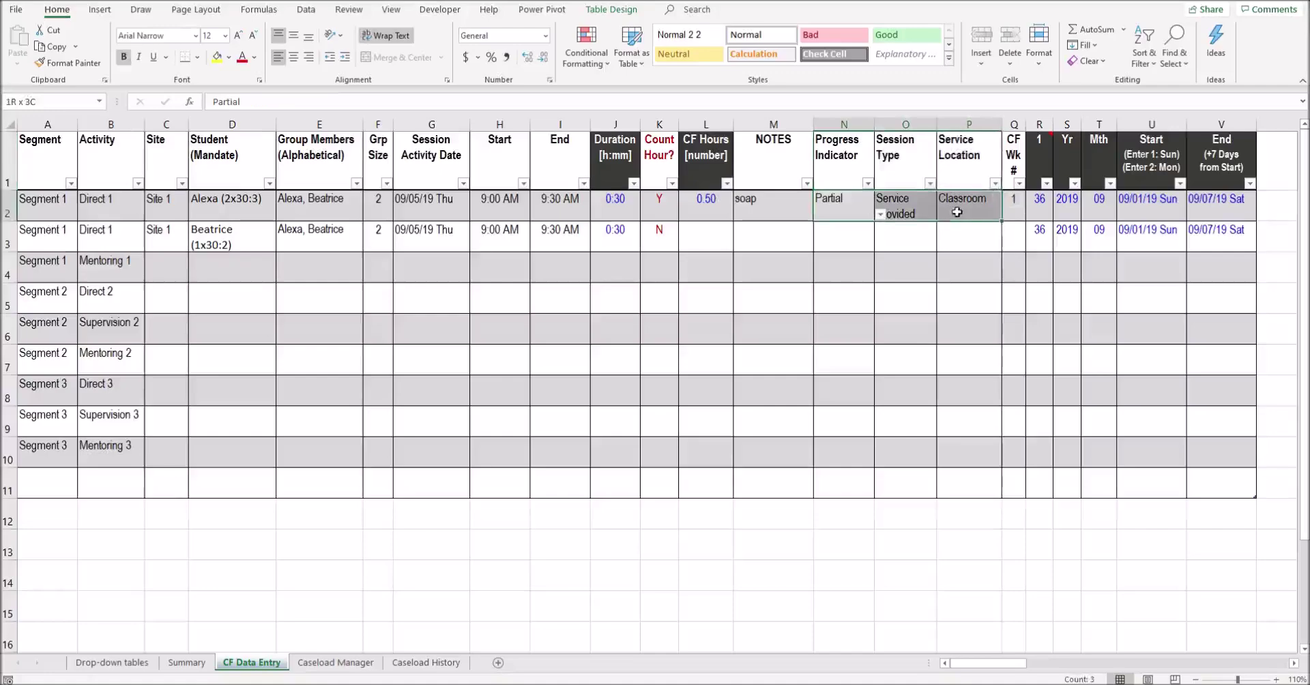
left_click(112, 661)
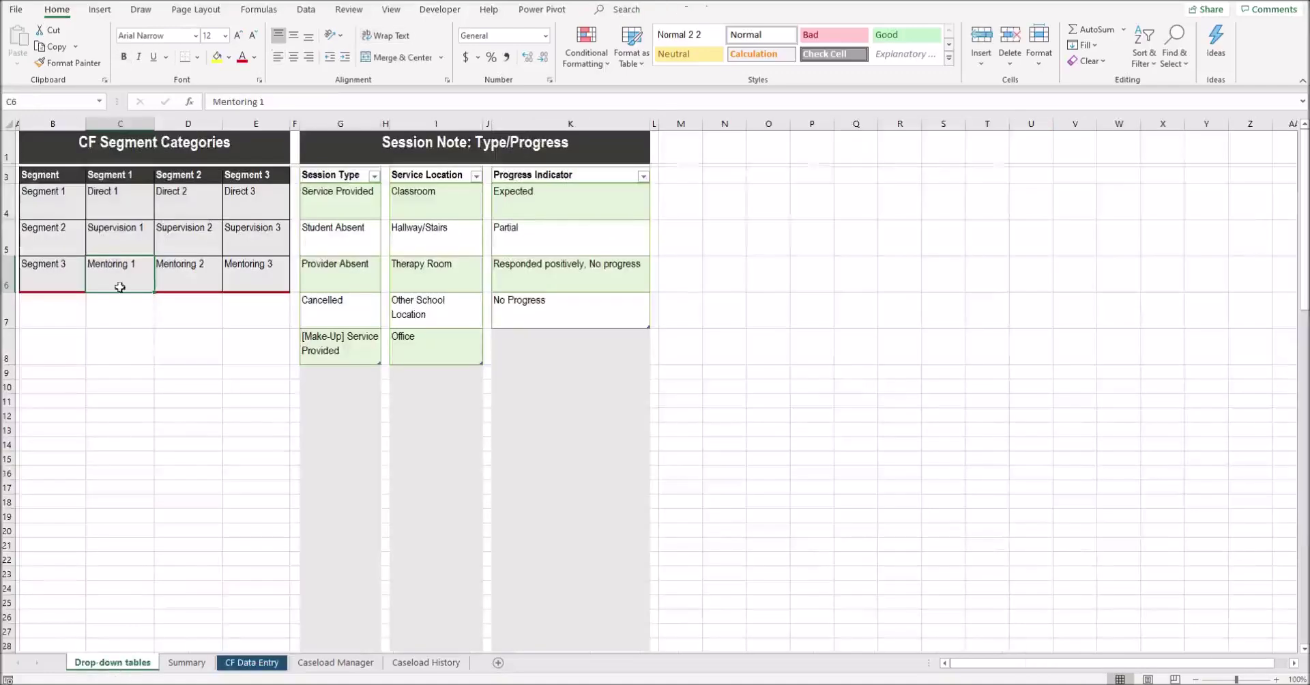
left_click(59, 199)
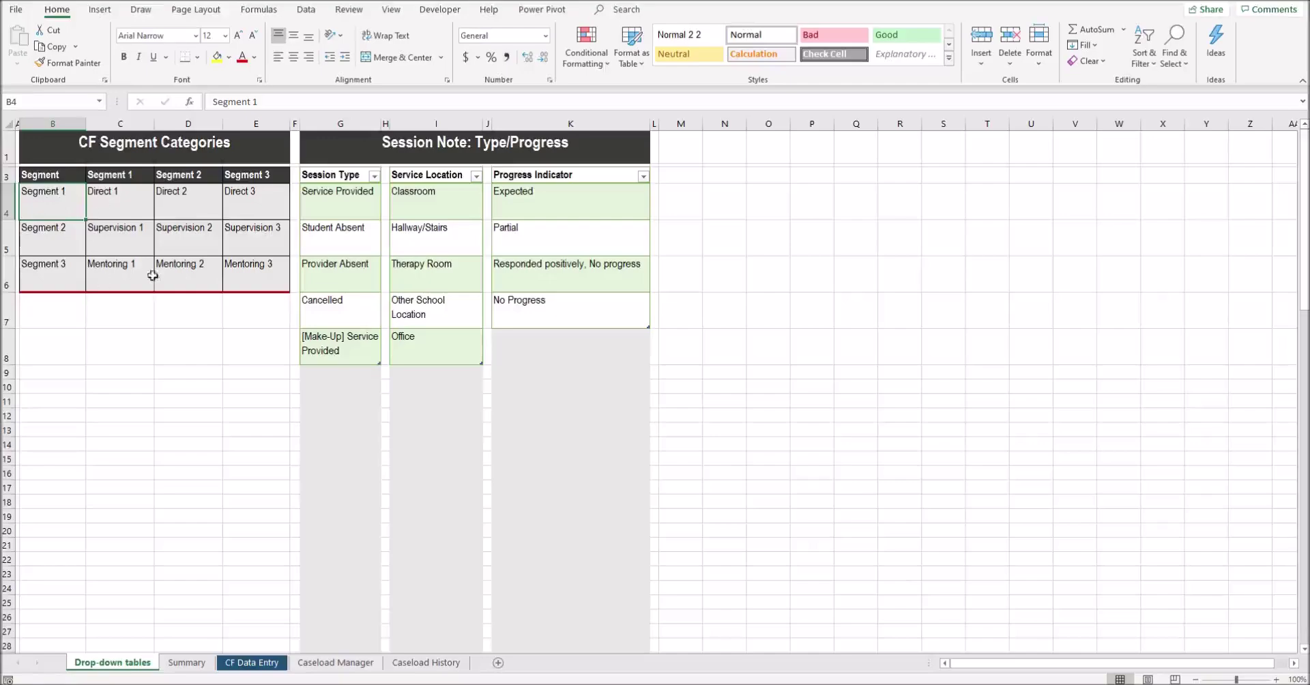
left_click_drag(338, 202, 354, 320)
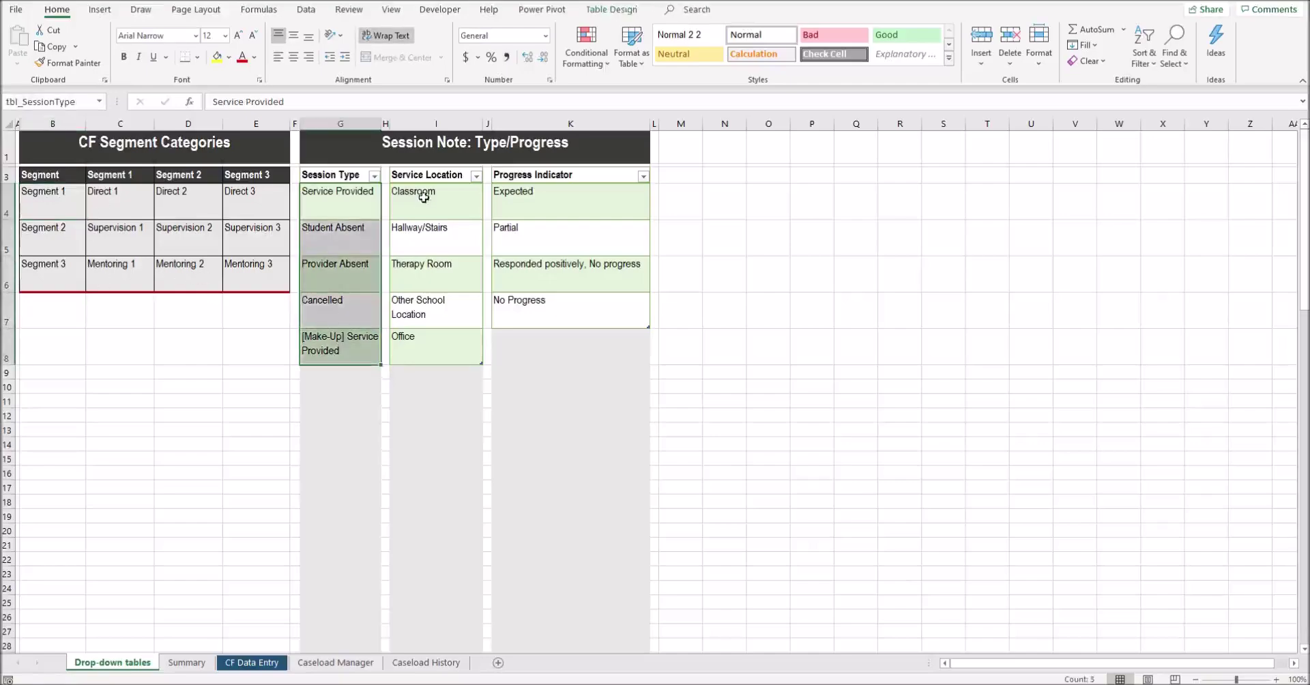
left_click_drag(424, 196, 423, 345)
left_click_drag(555, 196, 559, 312)
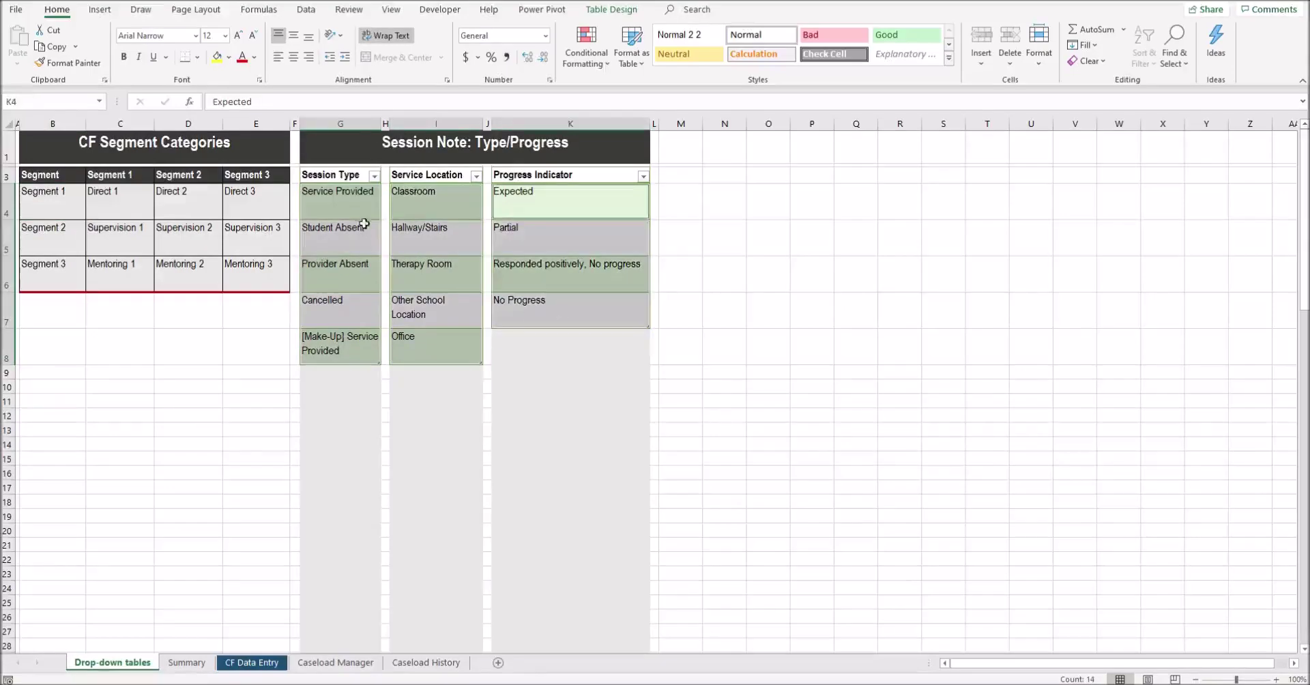
Delete the Provider Absent, Cancelled and [Make-Up] Service Provided table rows from the Session Type list
left_click(359, 355)
left_click_drag(359, 355, 352, 285)
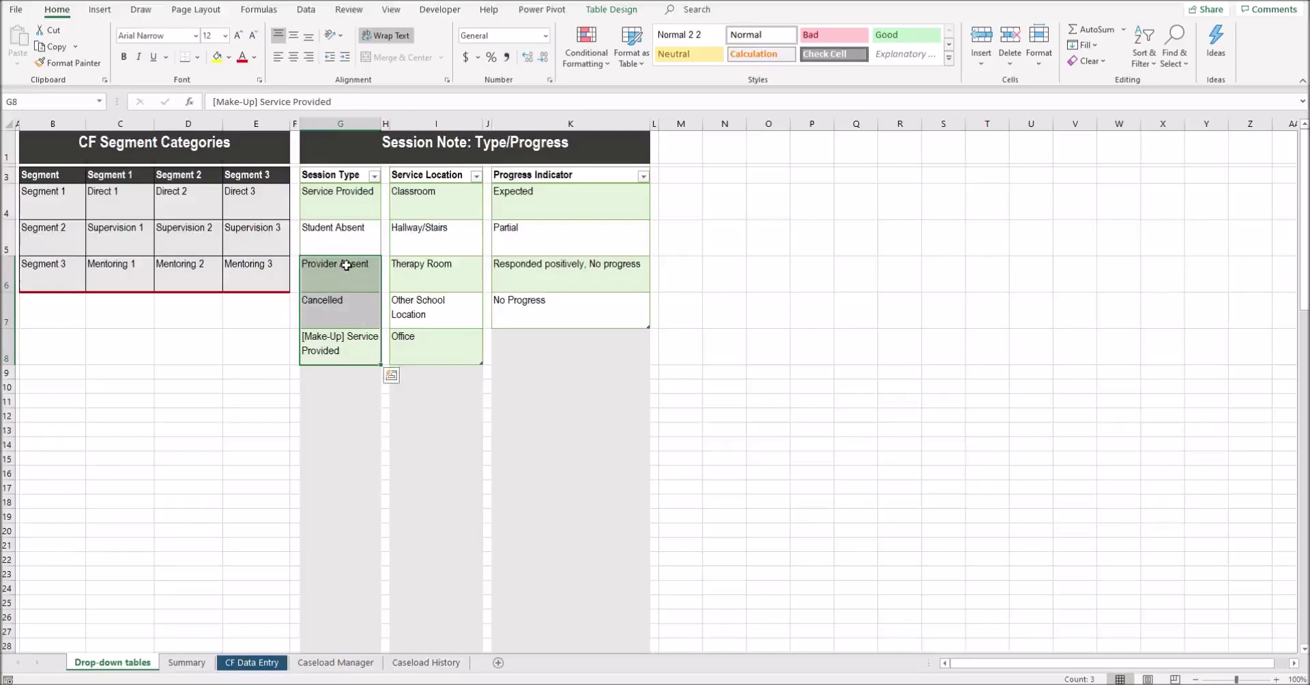
left_click_drag(347, 265, 346, 353)
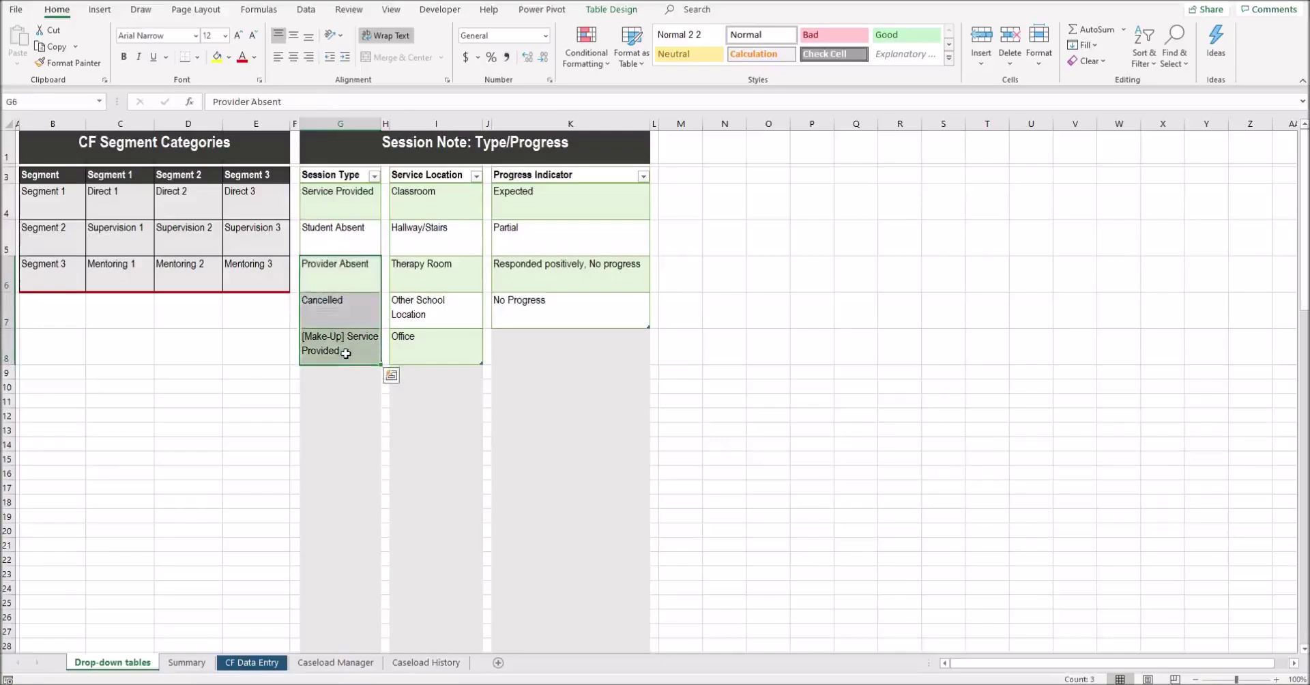
right_click(339, 276)
mouse_move(382, 449)
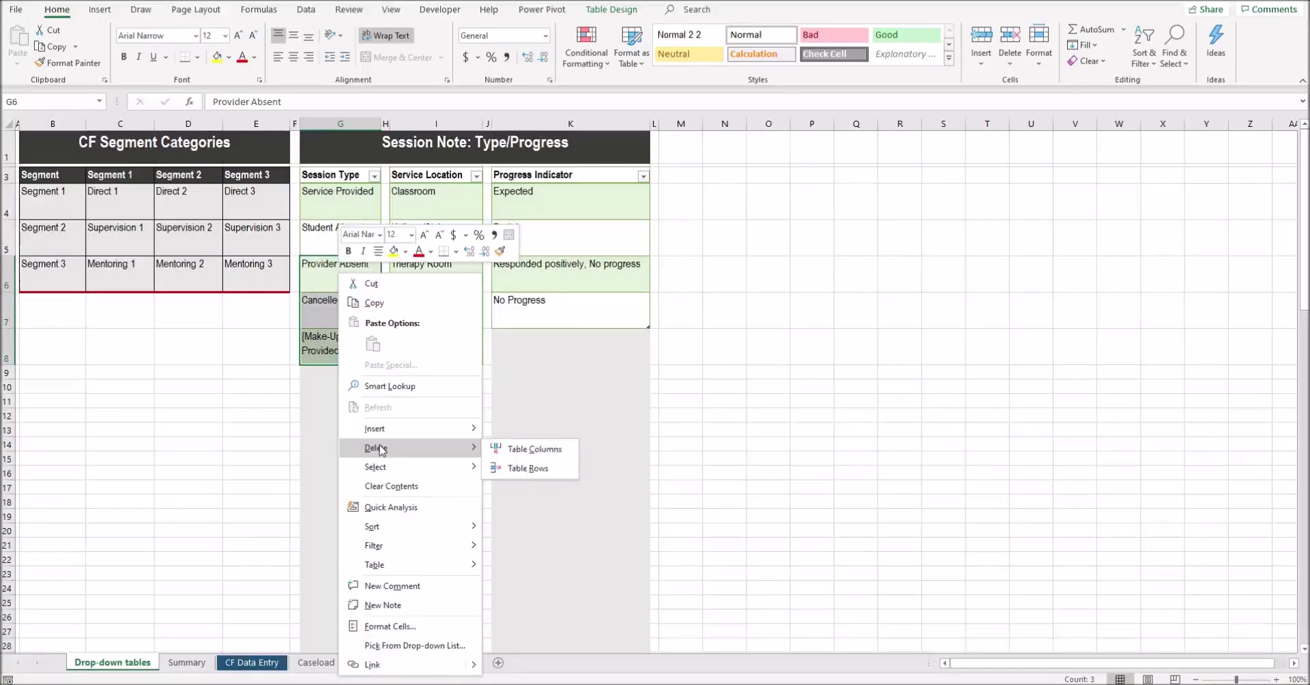
left_click(529, 468)
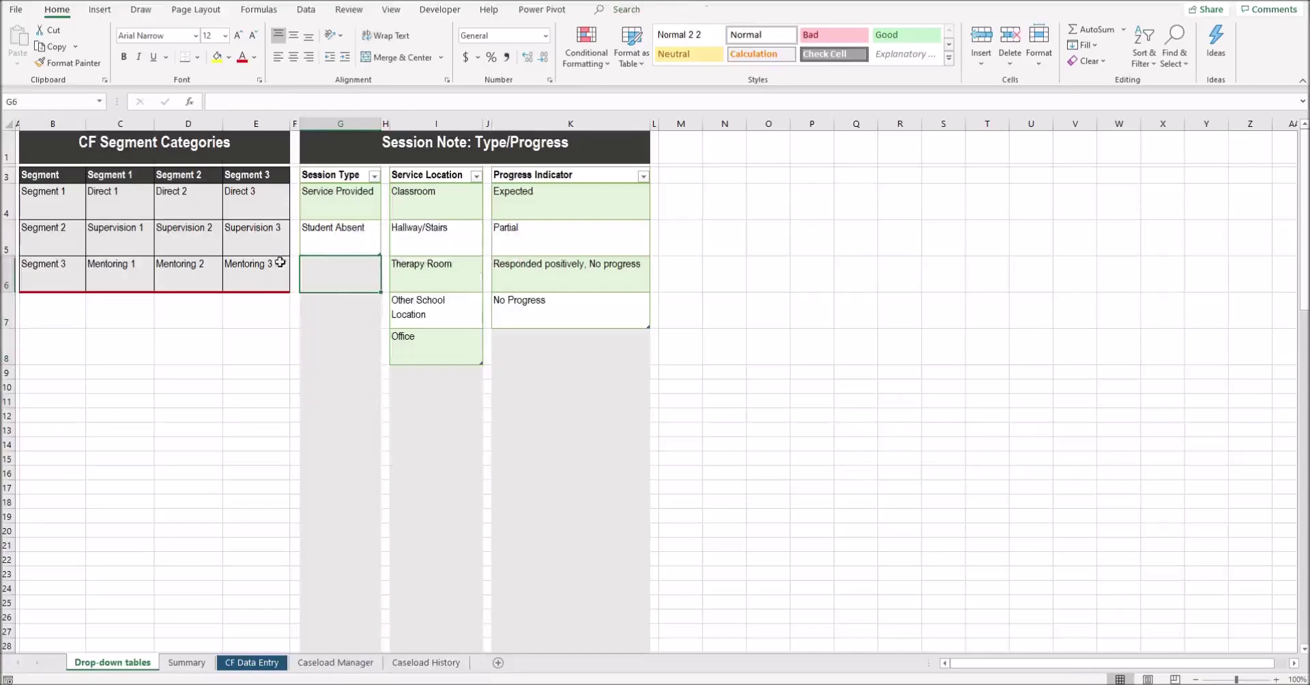
Point out sheet rows 6 to 8 and restore the three deleted Session Type entries
left_click_drag(1, 277, 12, 349)
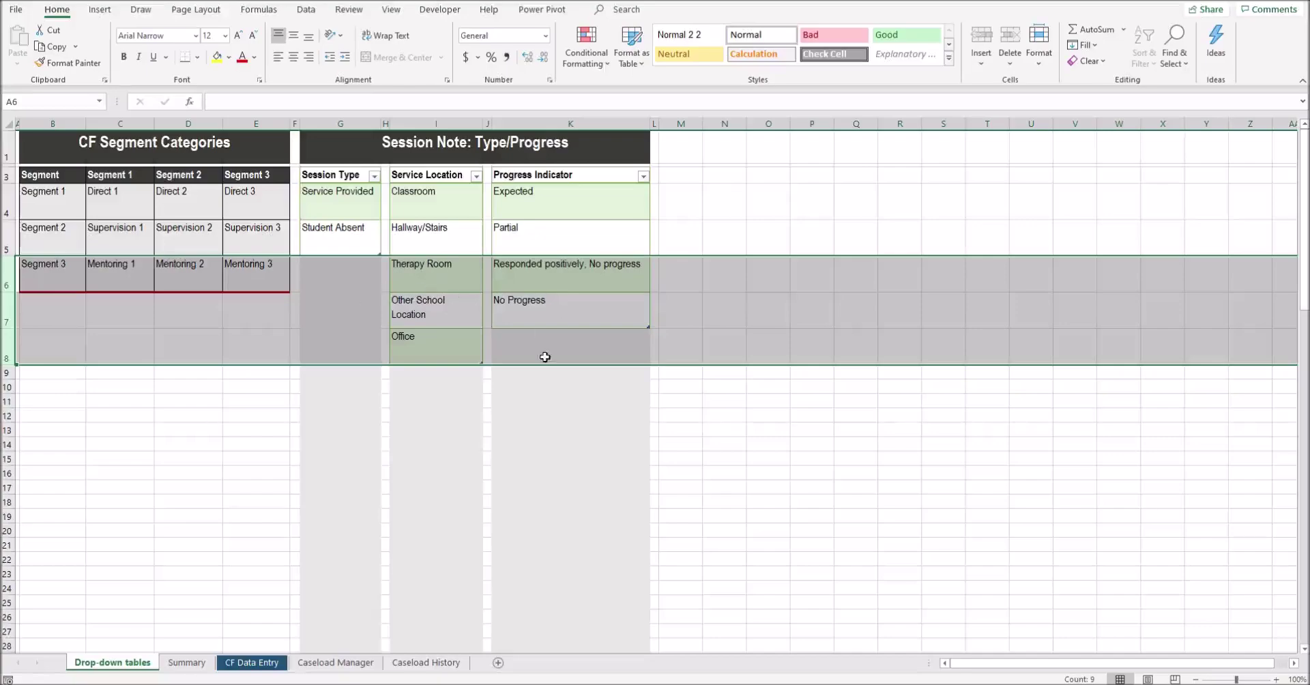
left_click(330, 278)
key("ctrl+v")
left_click_drag(338, 197, 341, 345)
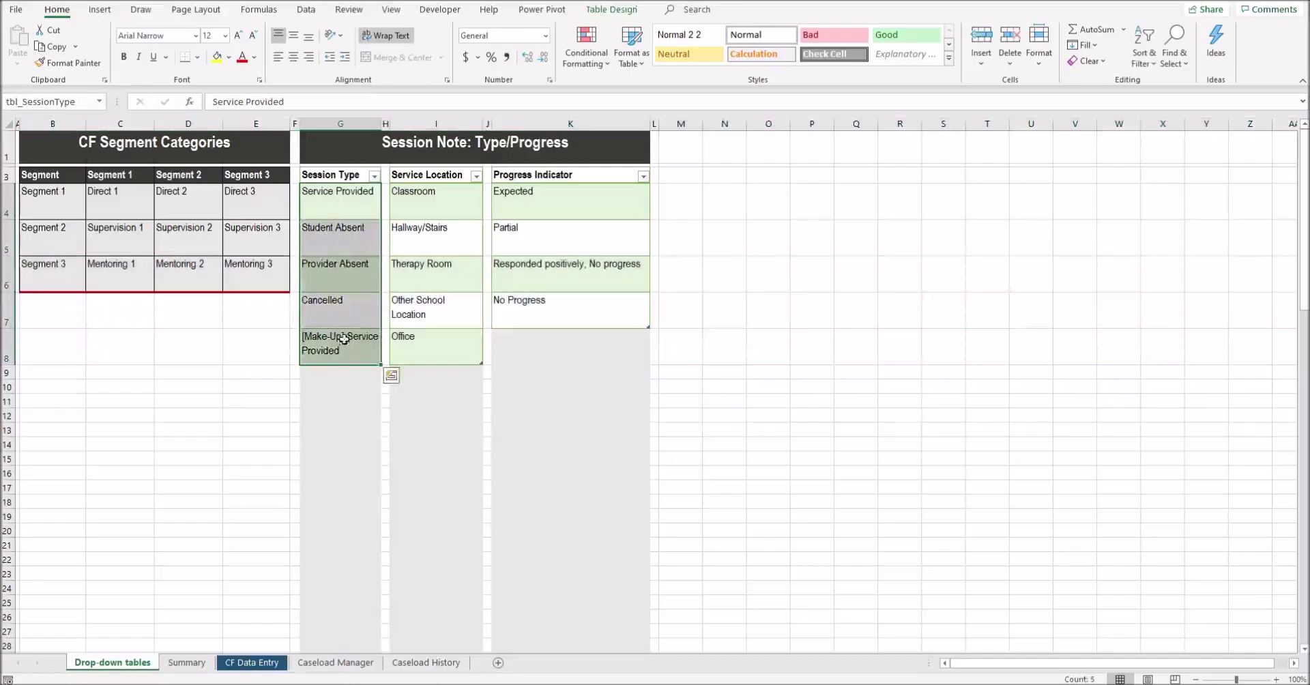
Check the Progress Indicator choices for row 2 on the CF Data Entry sheet
left_click(252, 663)
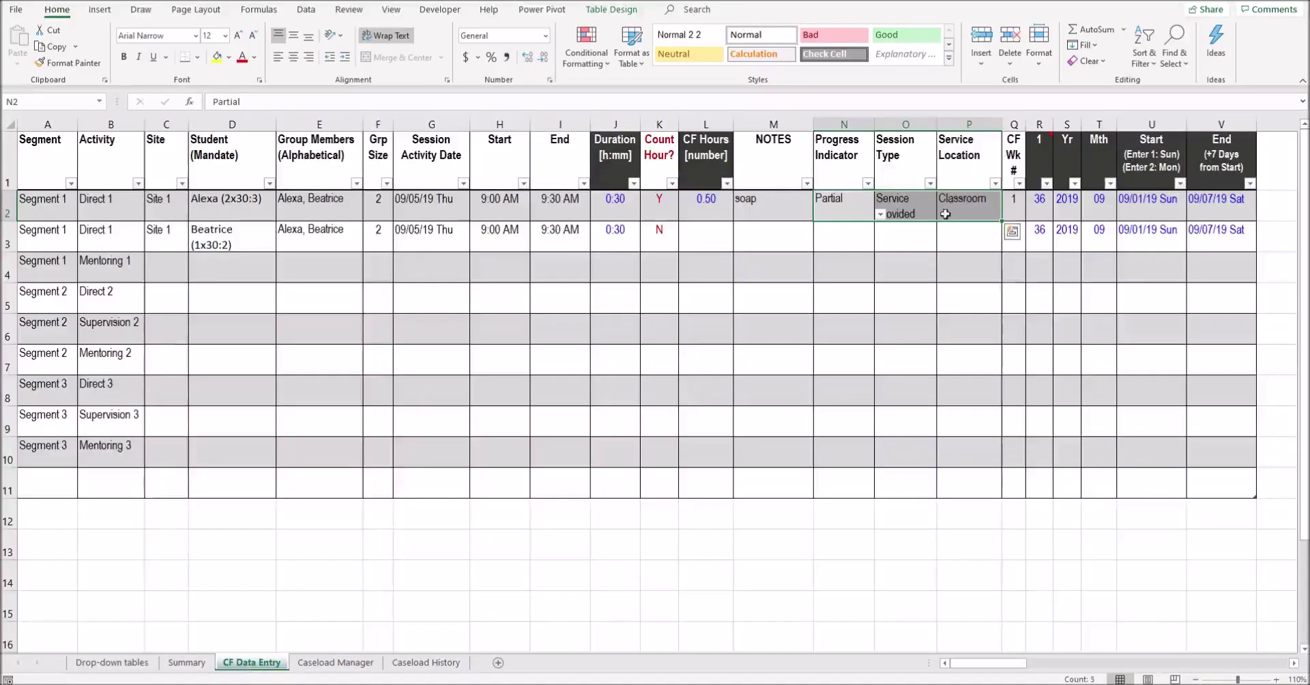
left_click(805, 200)
left_click(852, 216)
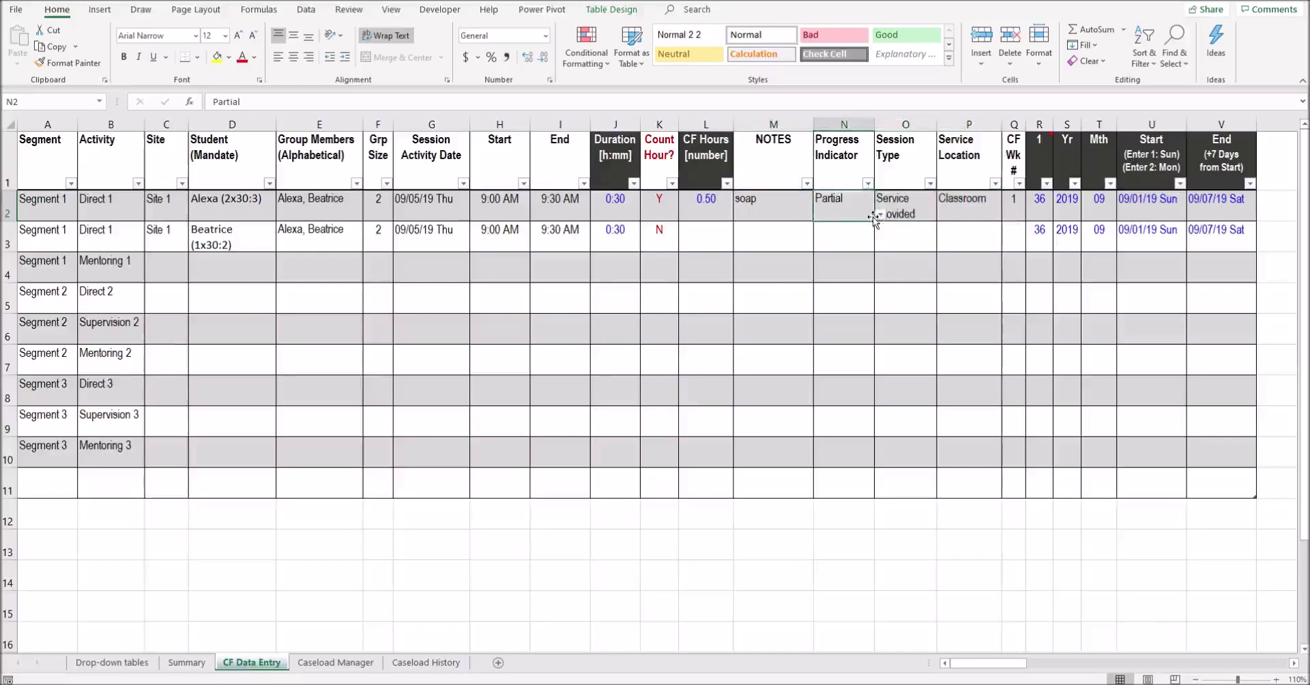
left_click(880, 214)
Add "New Type" directly below the last Session Type entry on the Drop-down tables sheet
left_click(139, 668)
left_click(136, 669)
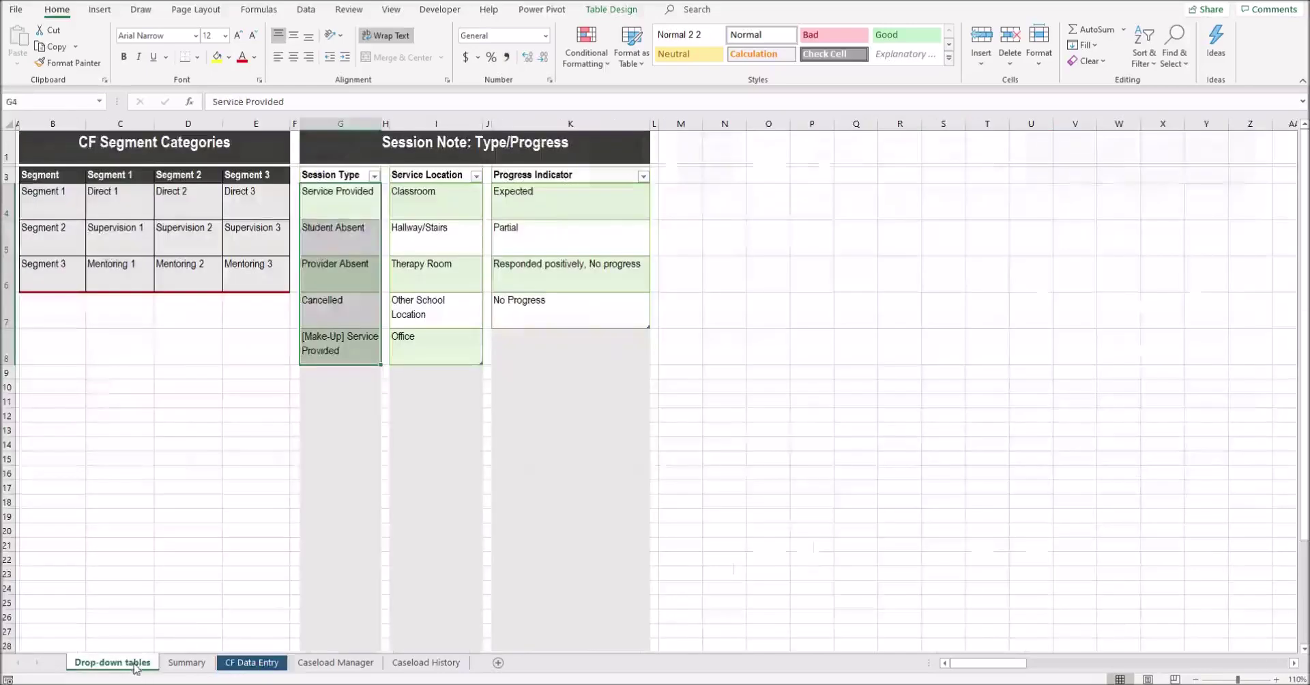
left_click(358, 346)
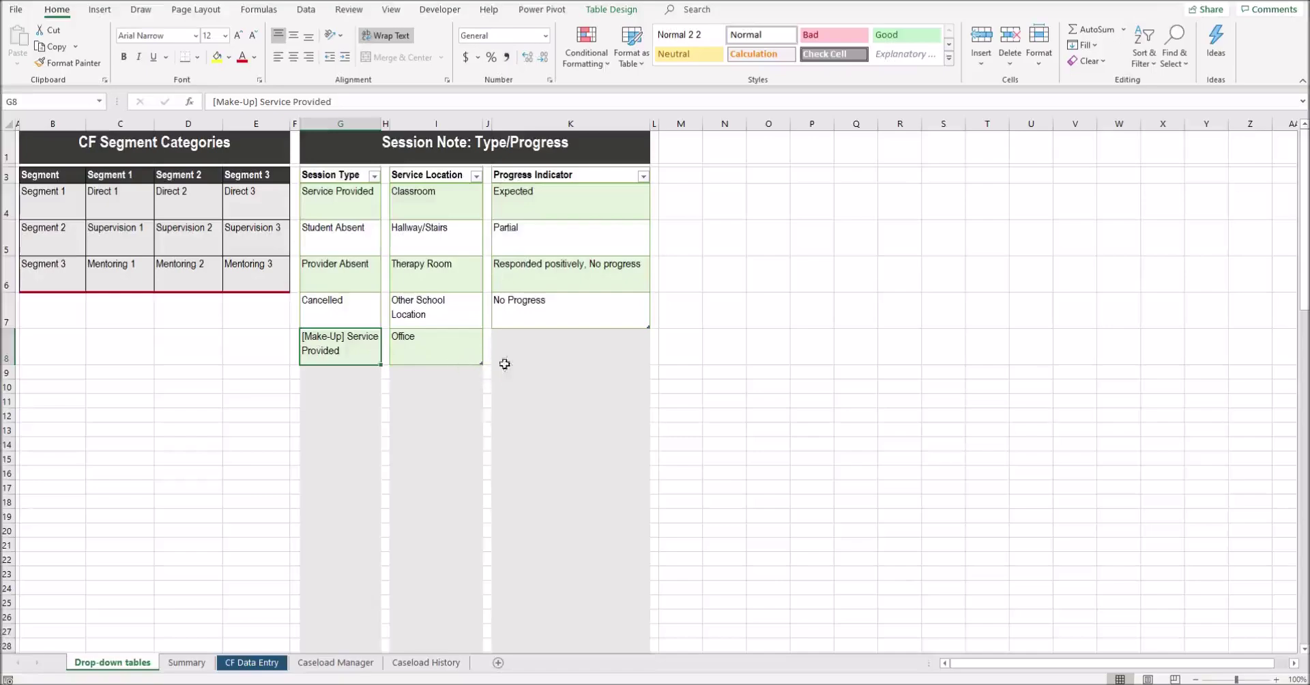
left_click(367, 370)
type("New ")
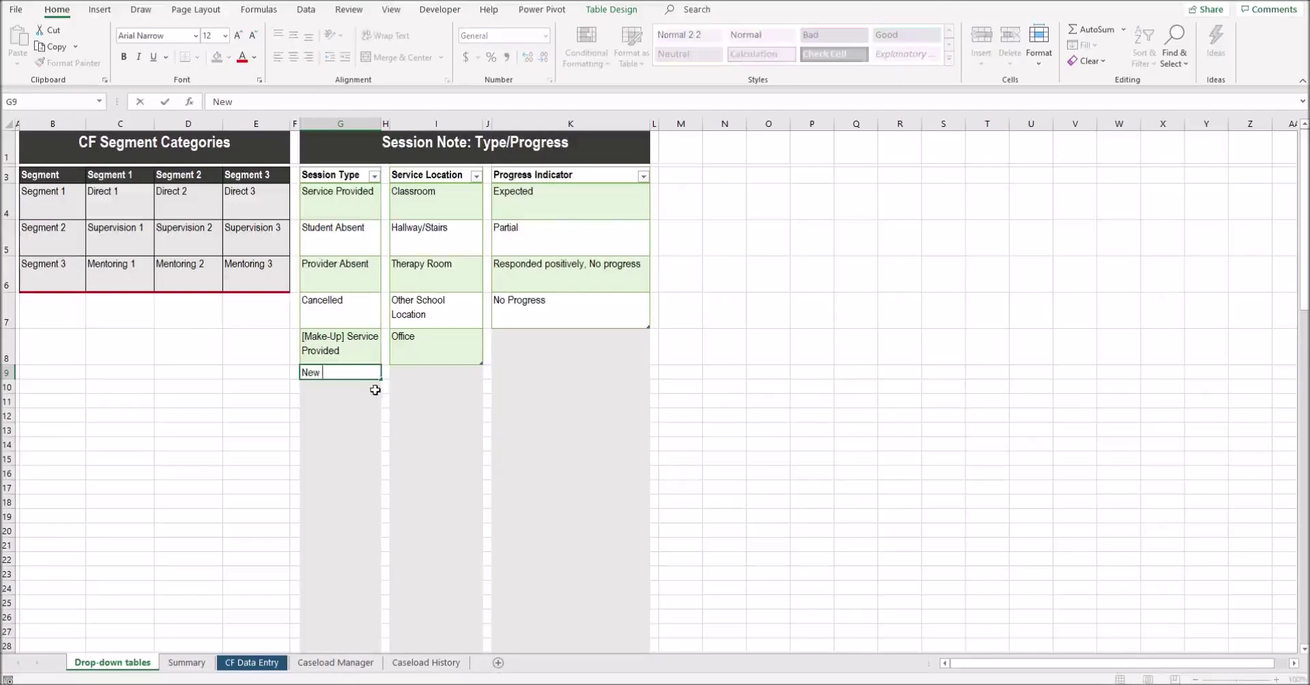
type("Type")
Add "New Location" directly below Office in the Service Location list
left_click(446, 347)
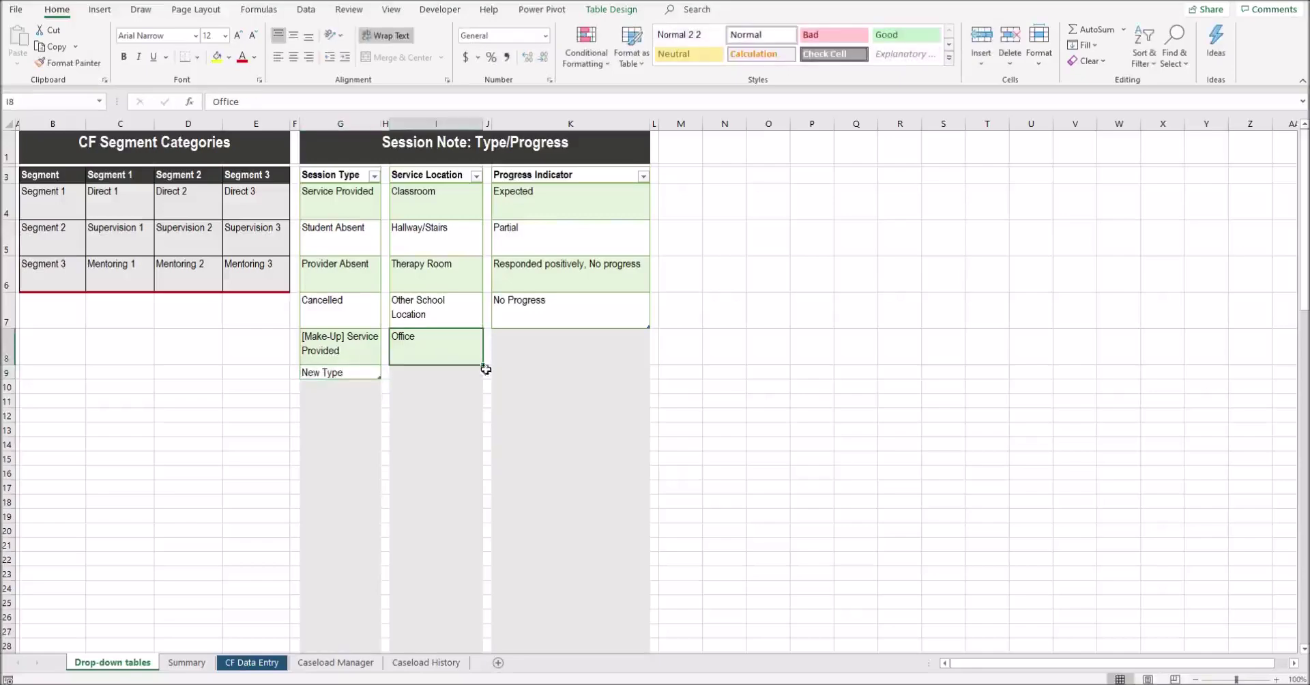
left_click(453, 372)
type("New Location")
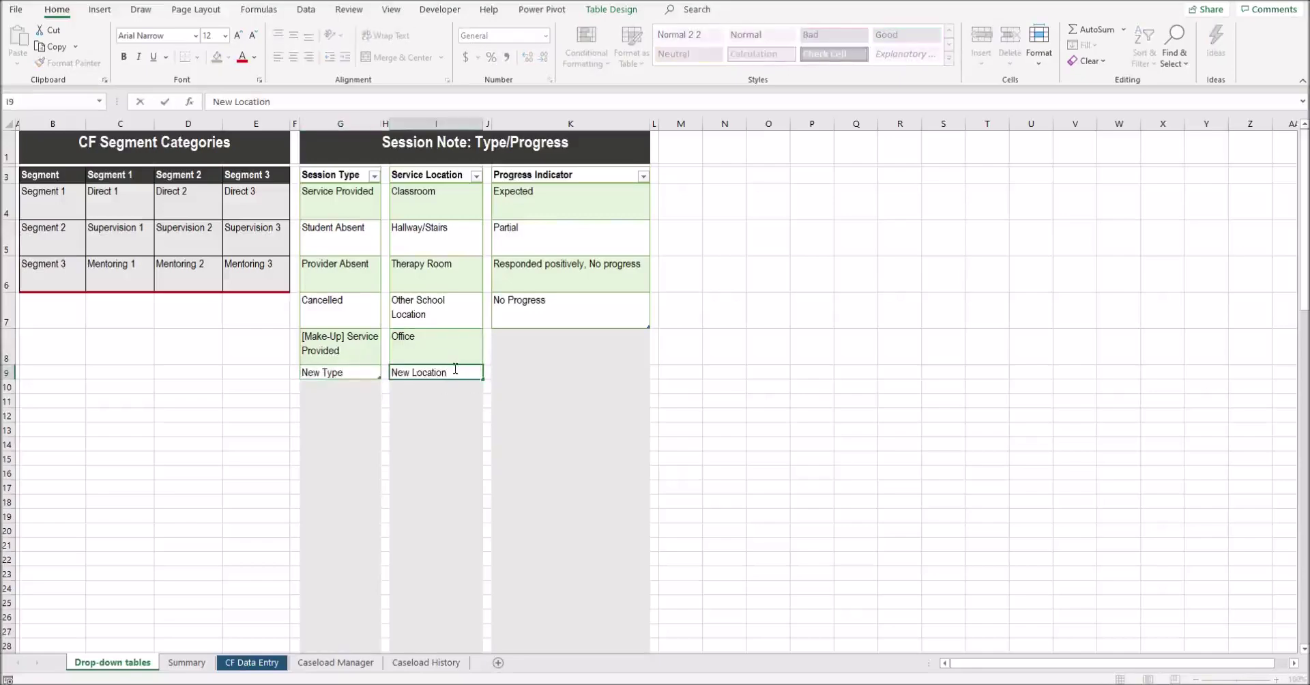
Add "New Progress Indicator" directly below No Progress in the Progress Indicator list
left_click(523, 304)
key("Tab")
type("New Progress Indicator")
key("Return")
left_click(538, 357)
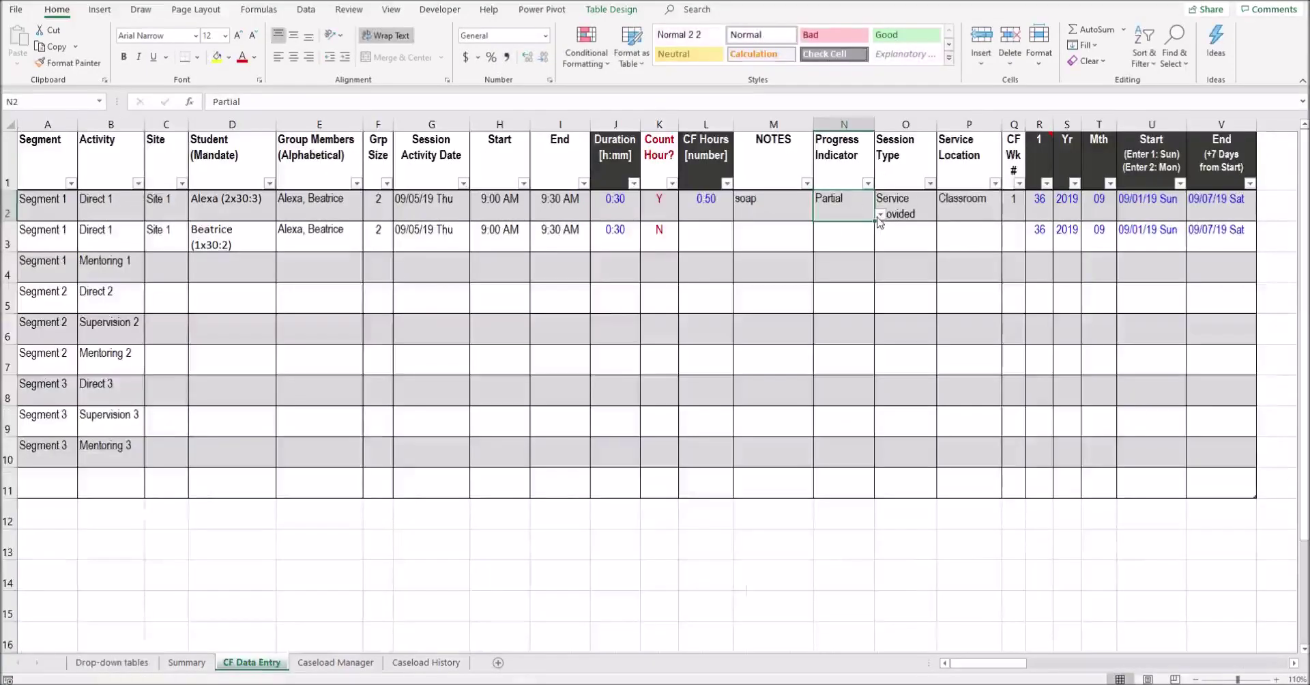
Check the Progress Indicator, Session Type and Service Location choices in row 2 of CF Data Entry for the added entries
left_click(880, 214)
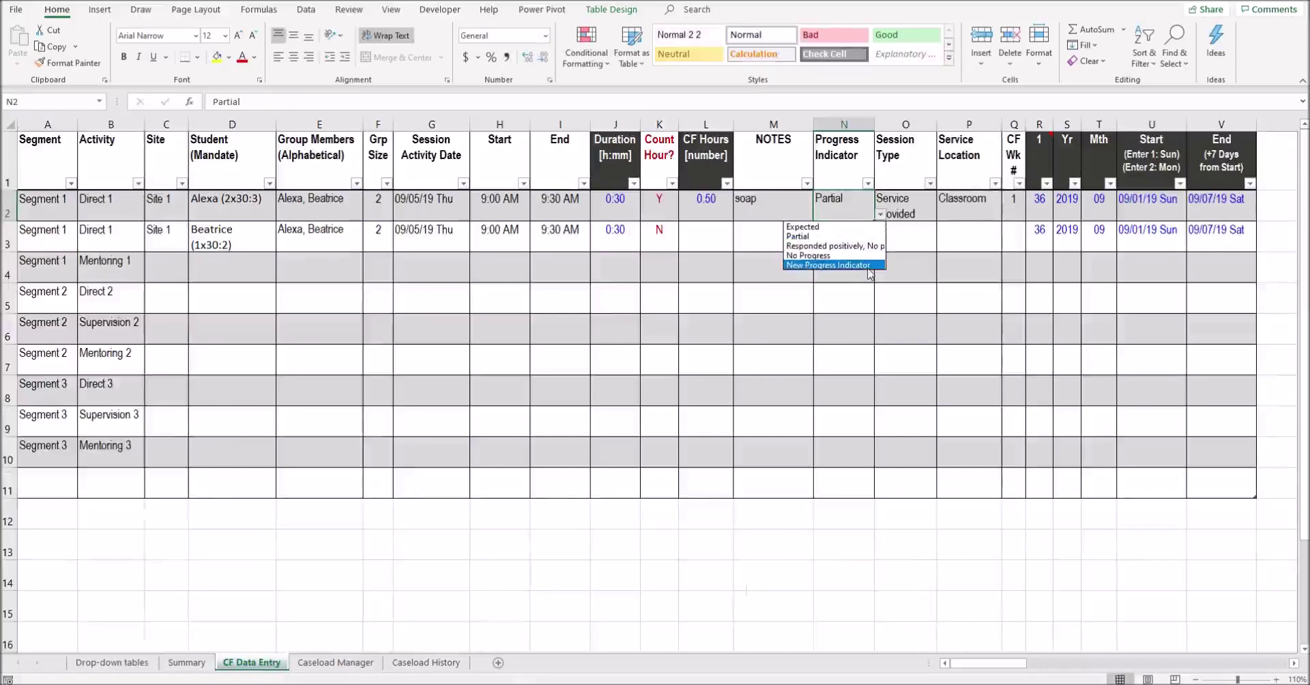
left_click(931, 208)
left_click(923, 205)
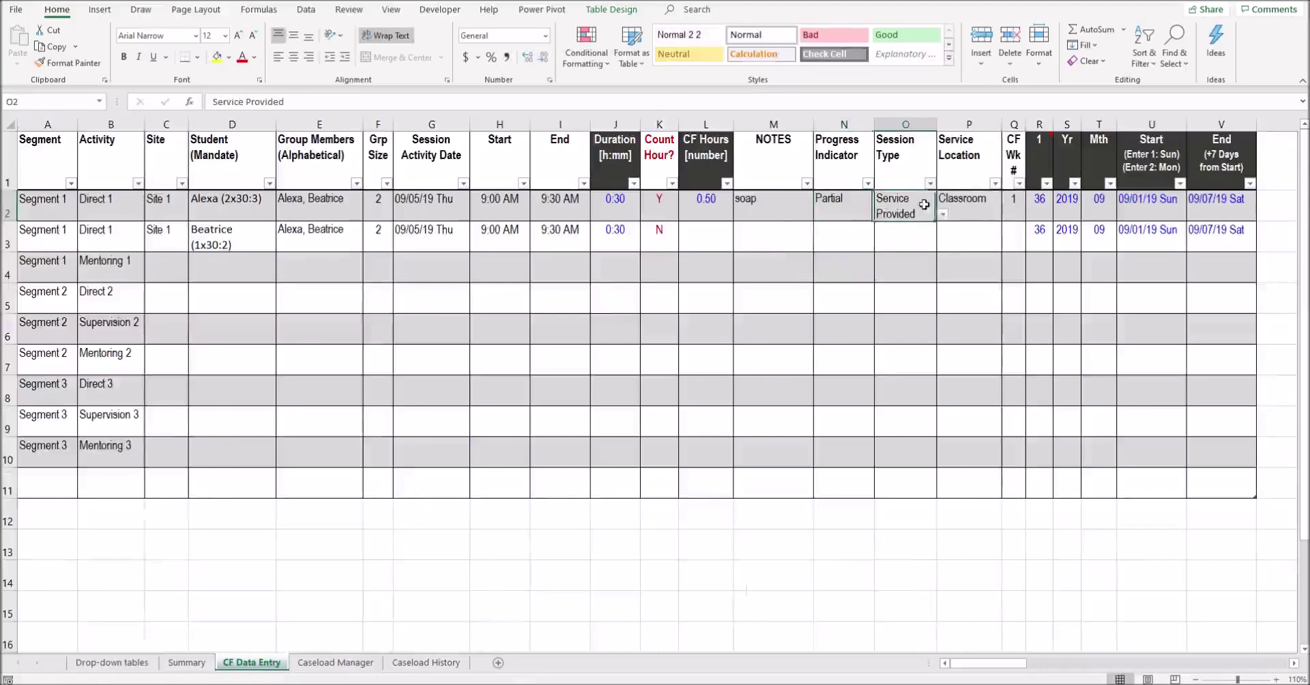
left_click(943, 213)
left_click(969, 205)
left_click(1007, 214)
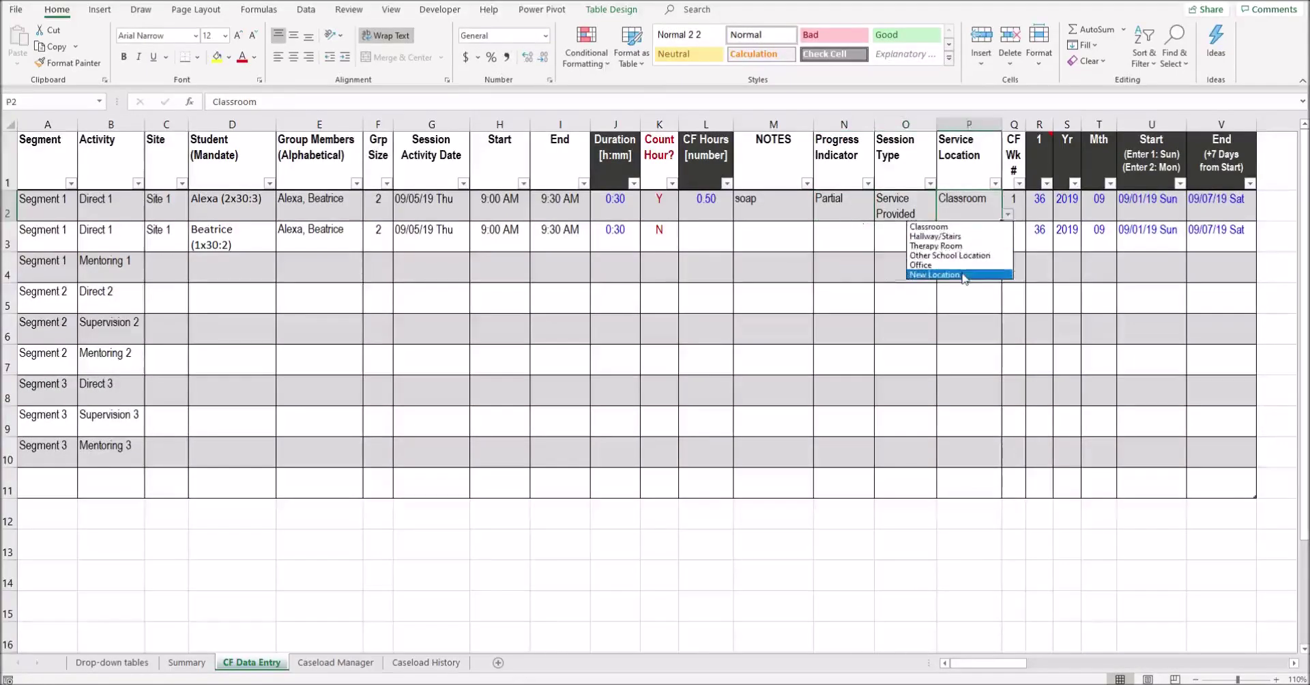
left_click(969, 203)
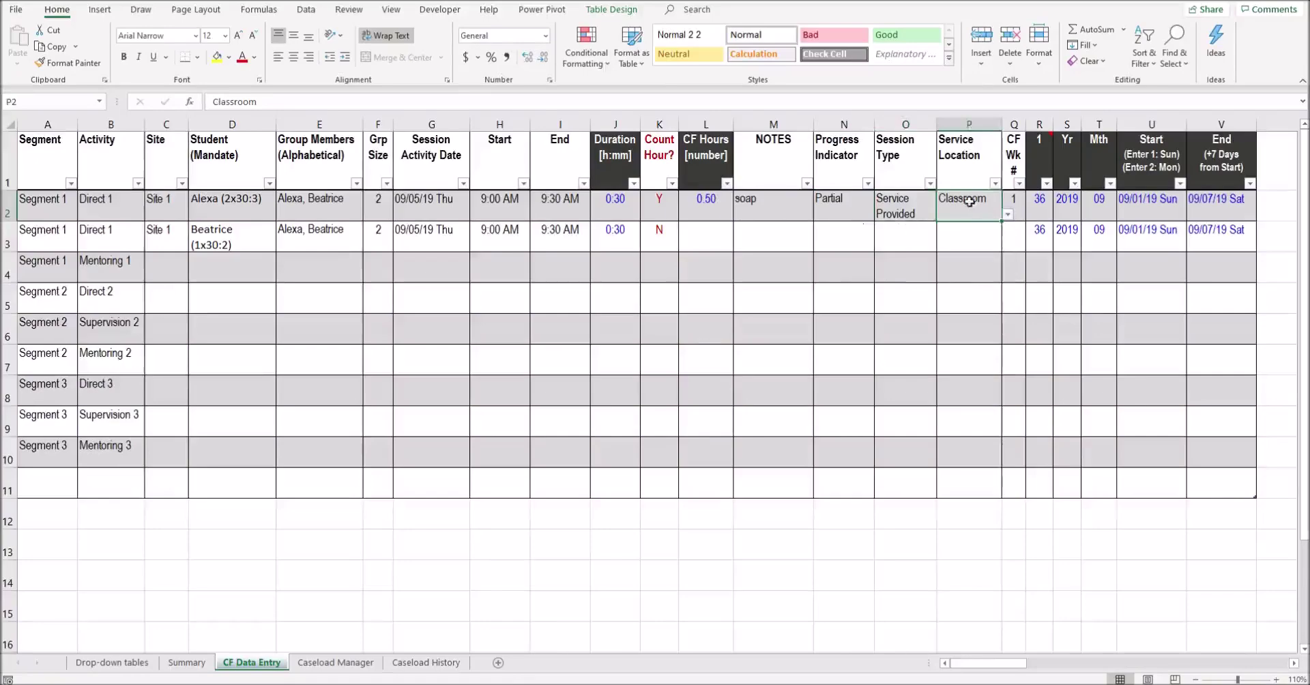
Delete the New Progress Indicator table row from the Progress Indicator list on the Drop-down tables sheet
left_click(135, 667)
right_click(534, 354)
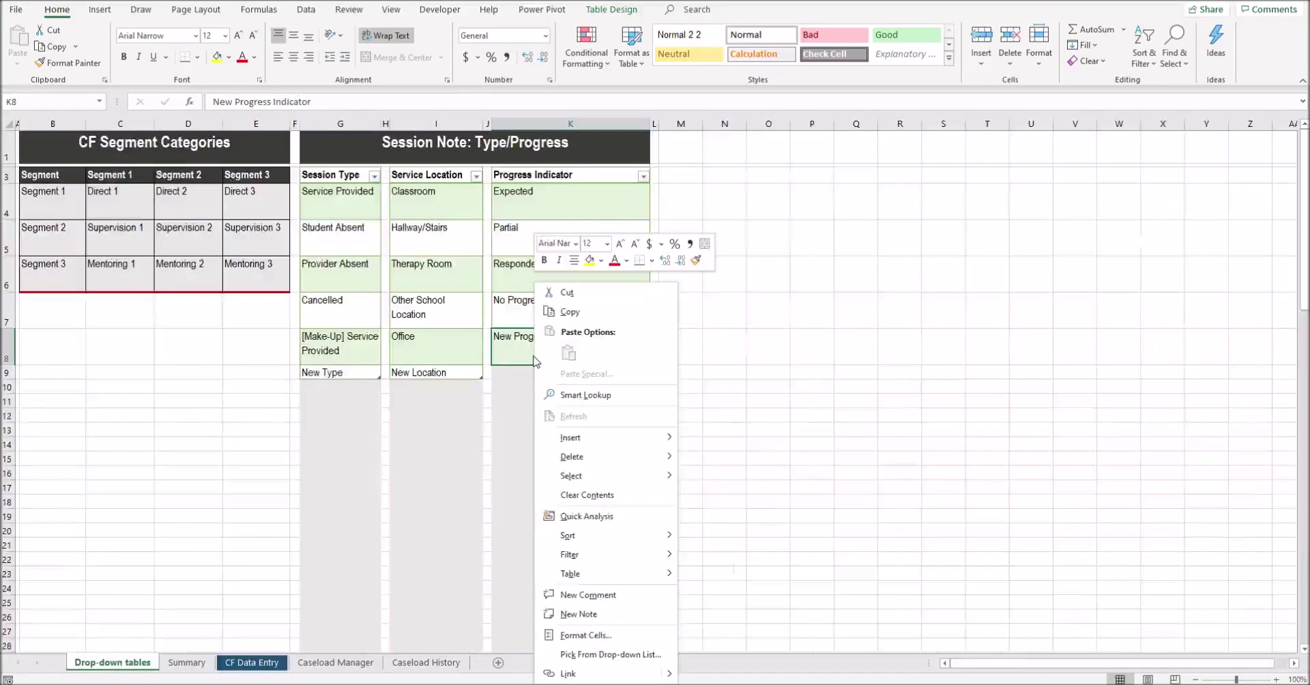
mouse_move(573, 456)
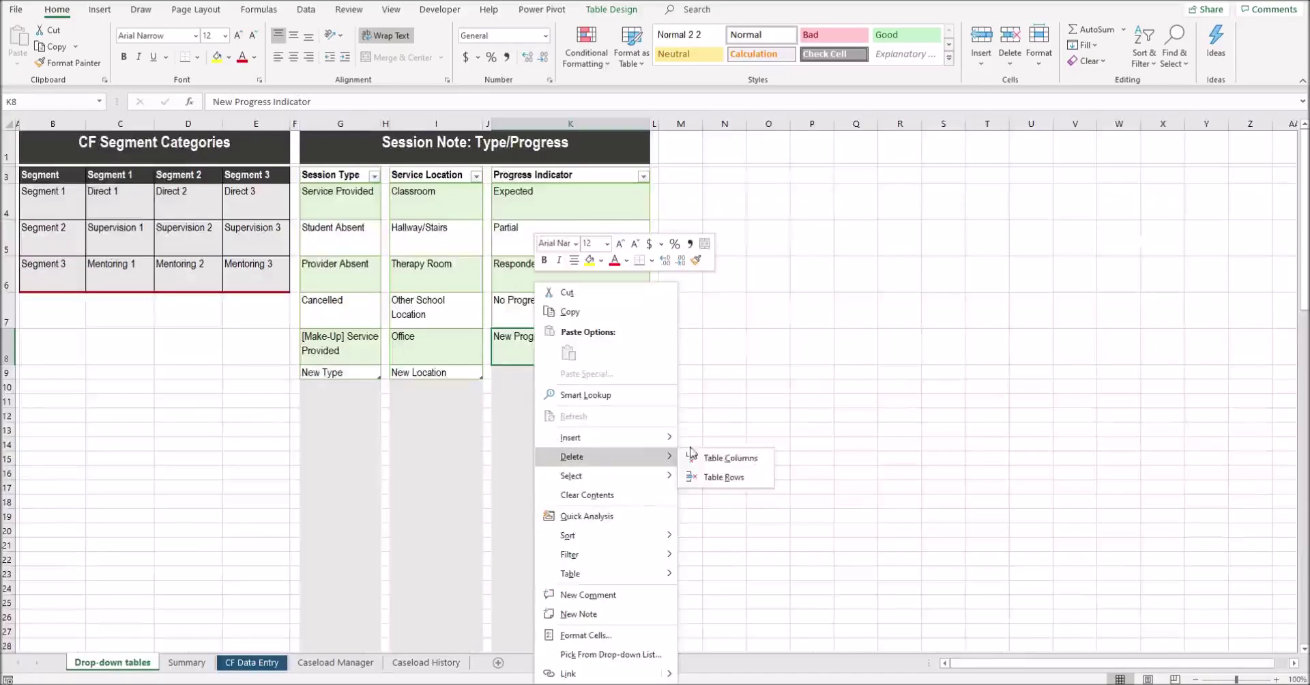
left_click(714, 477)
Delete the New Location table row from the Service Location list
left_click(450, 373)
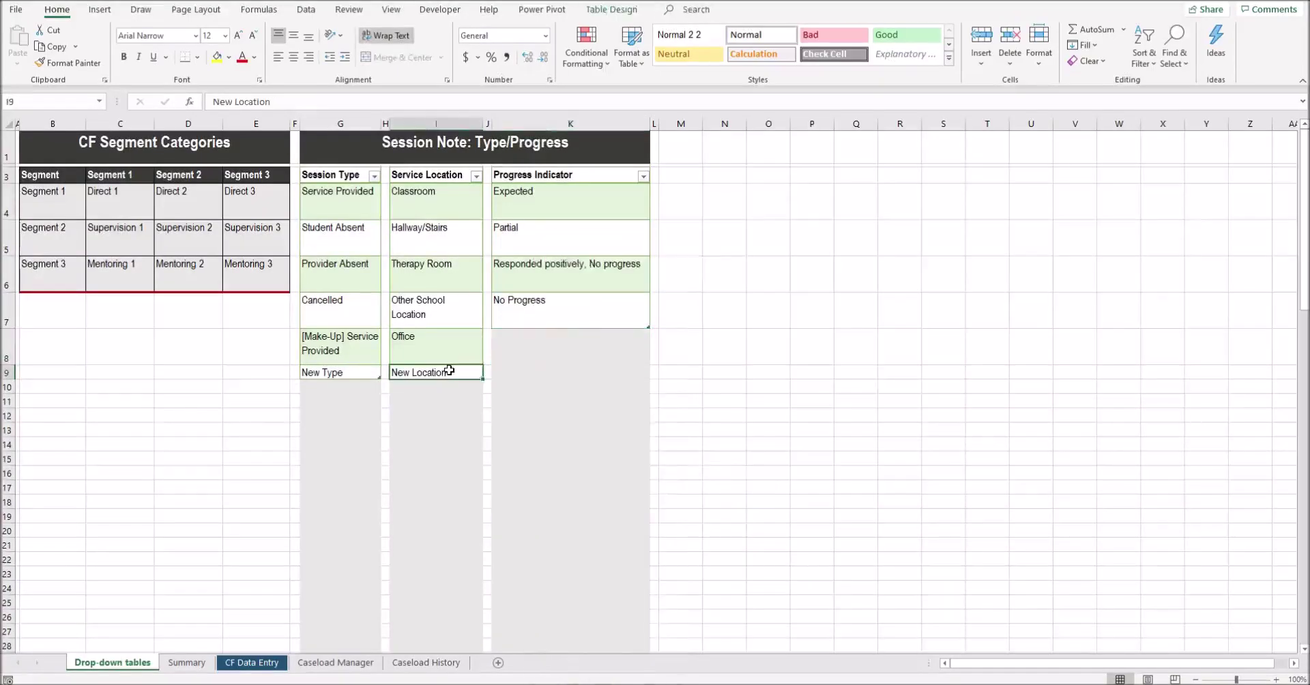
right_click(451, 374)
mouse_move(519, 456)
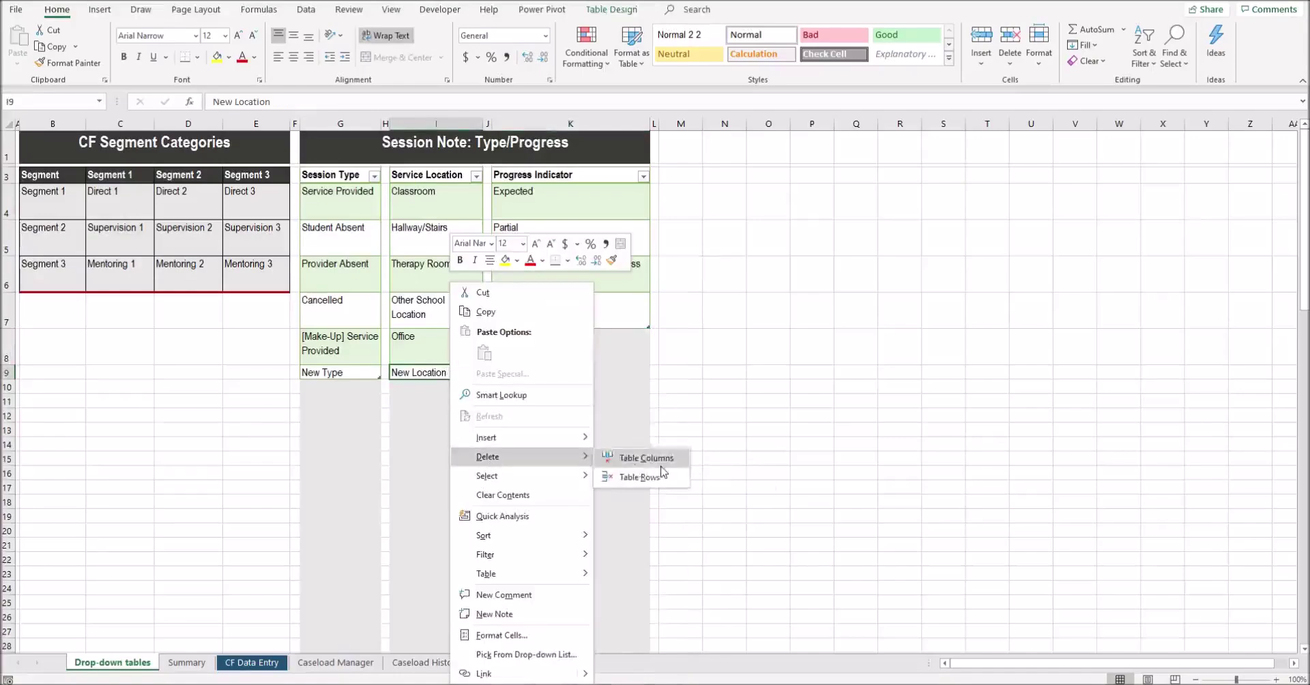
left_click(637, 477)
Delete the New Type table row from the Session Type list
left_click(354, 369)
right_click(350, 372)
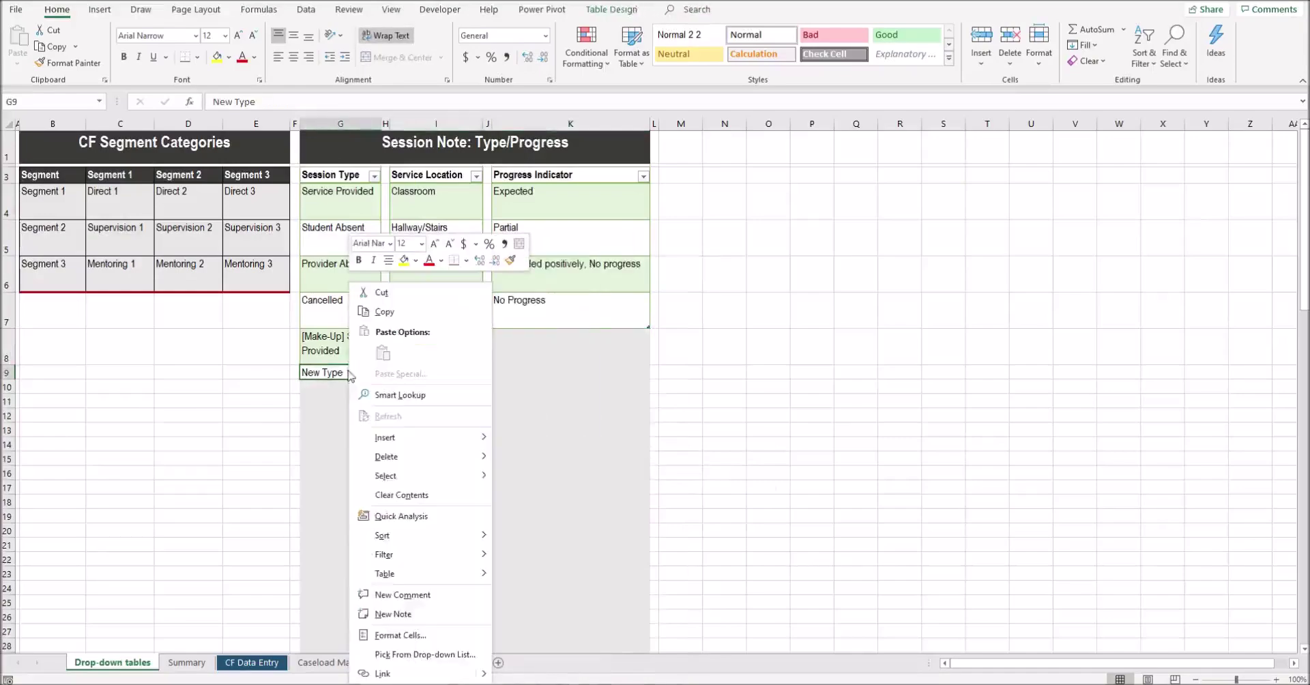
mouse_move(439, 463)
left_click(539, 475)
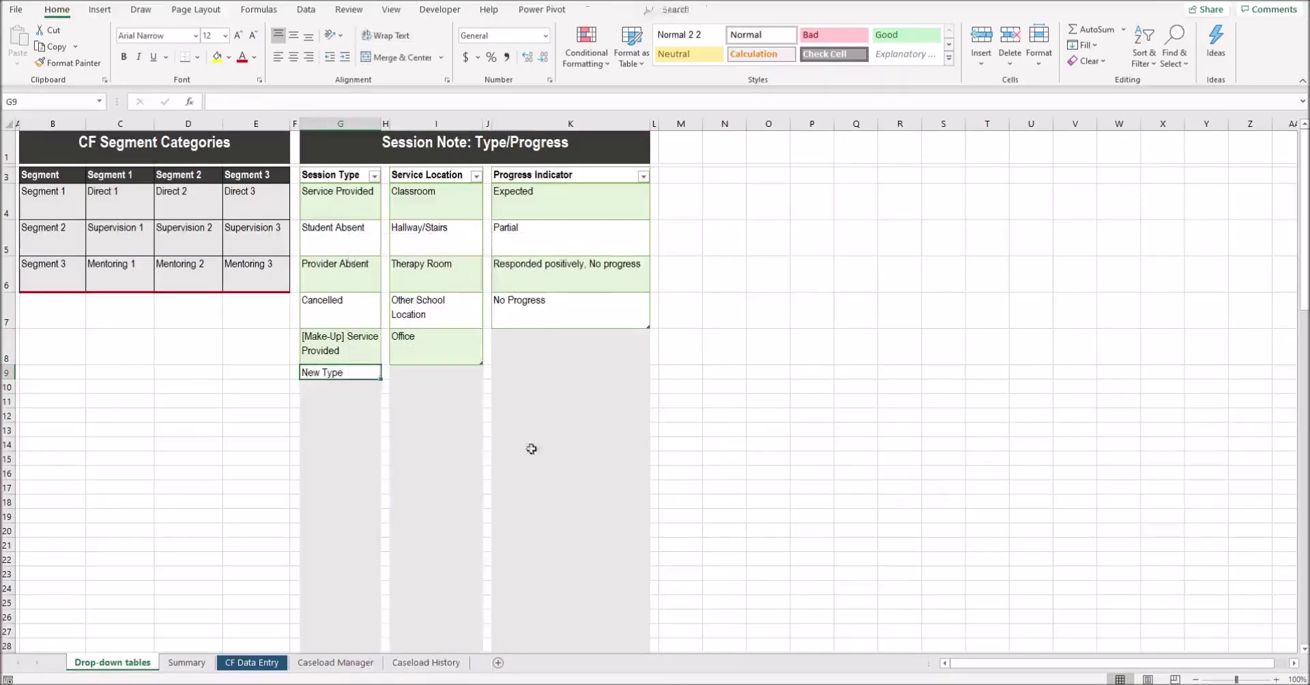
left_click(544, 324)
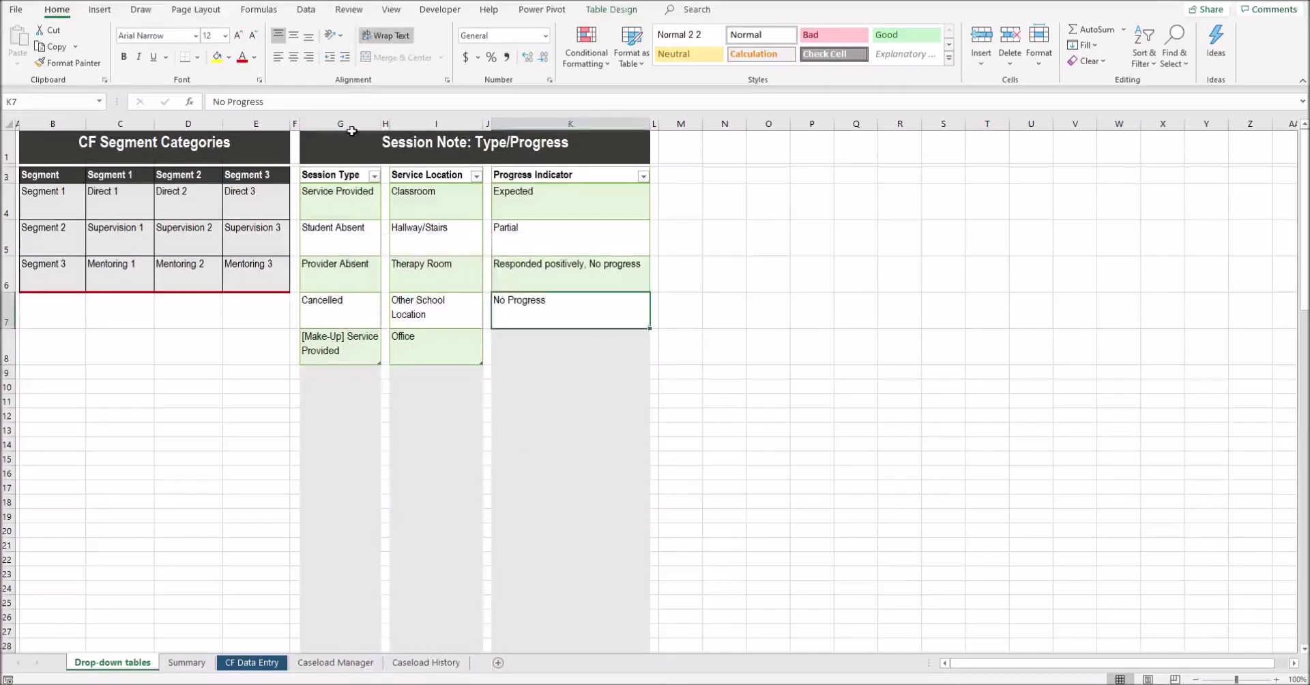
Highlight the Drop-down tables columns G to K, and view the column commands for CF Data Entry columns N to P without applying any
left_click_drag(351, 126, 614, 123)
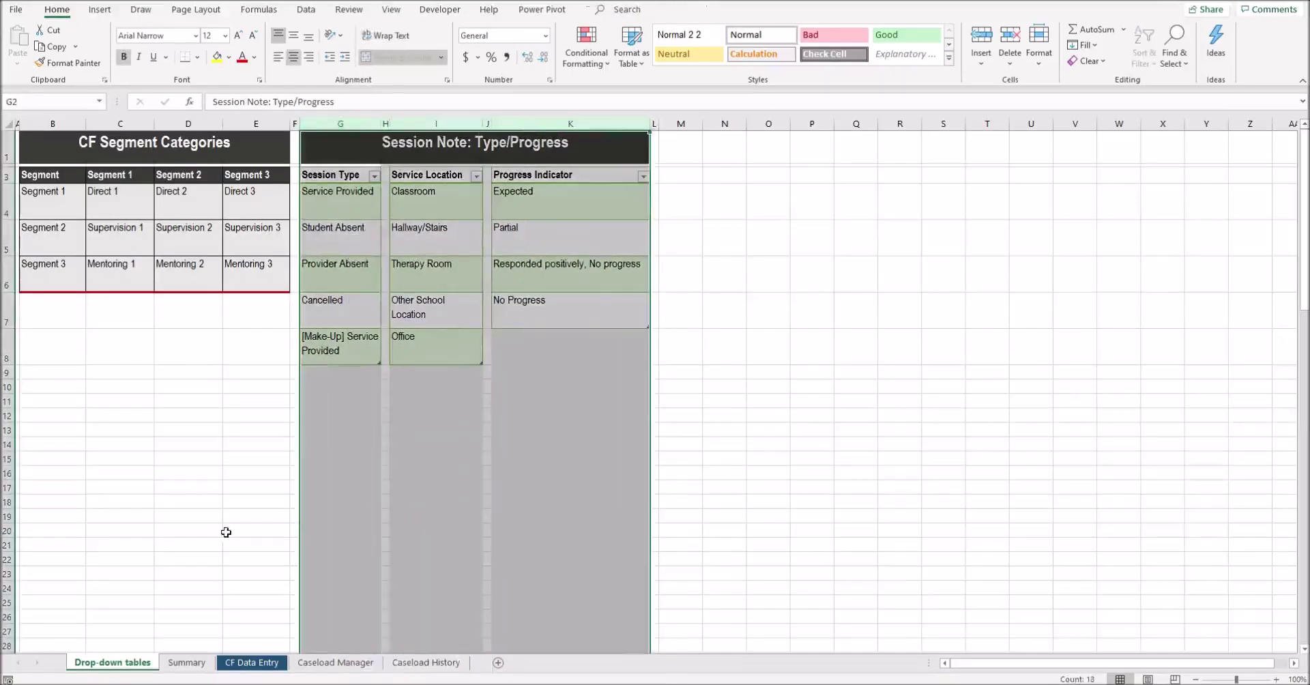
left_click(253, 662)
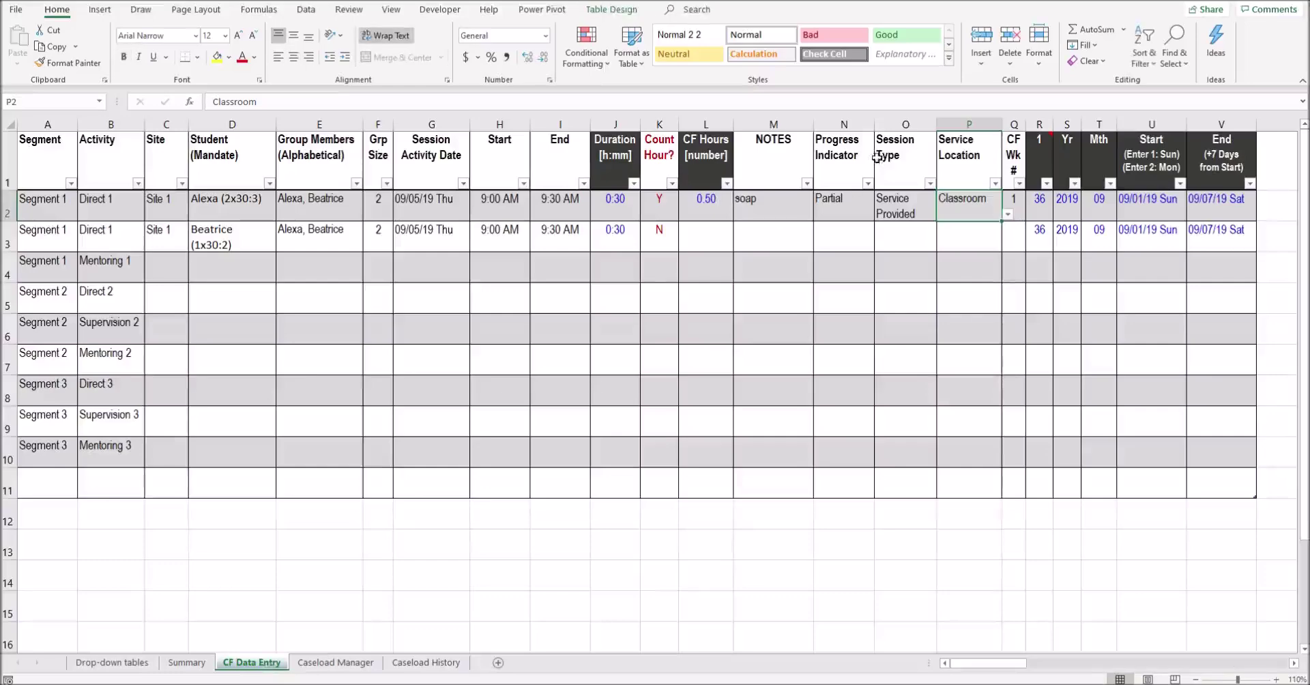
left_click_drag(844, 124, 963, 120)
right_click(962, 120)
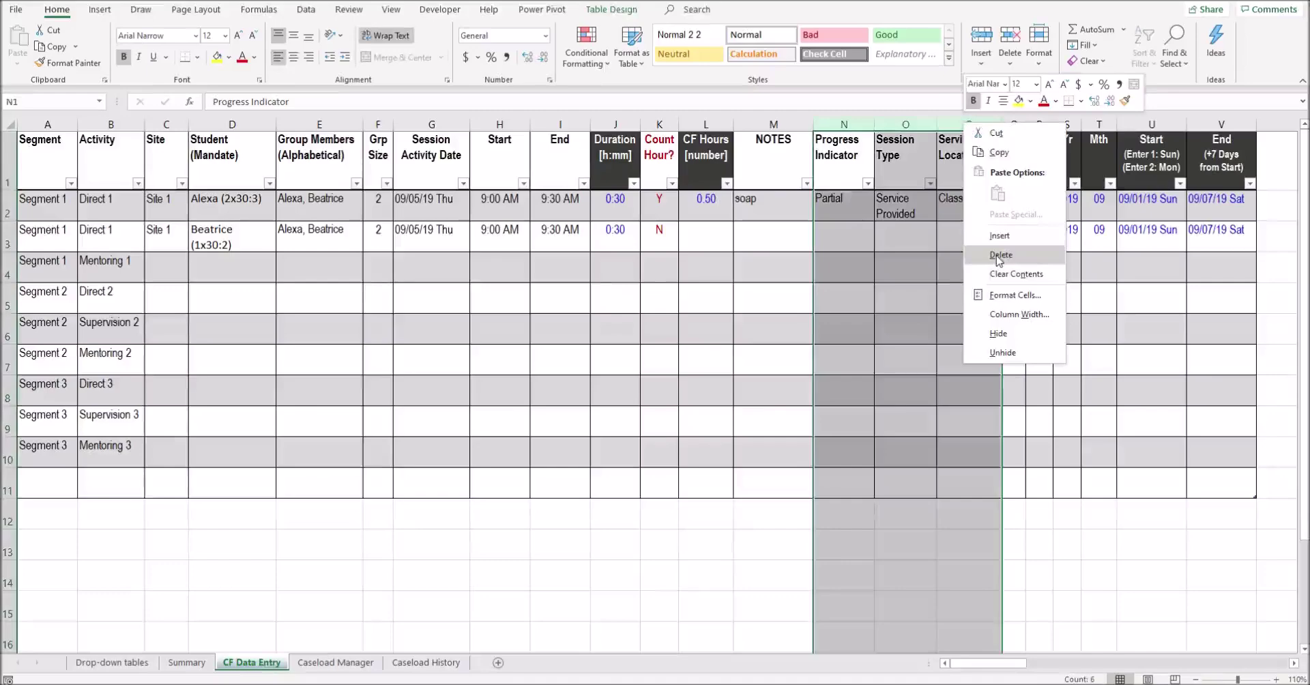
left_click(1189, 191)
View the column commands for the Yr, Mth, Start and End columns S to V without applying any
left_click_drag(1067, 123, 1215, 130)
right_click(1207, 156)
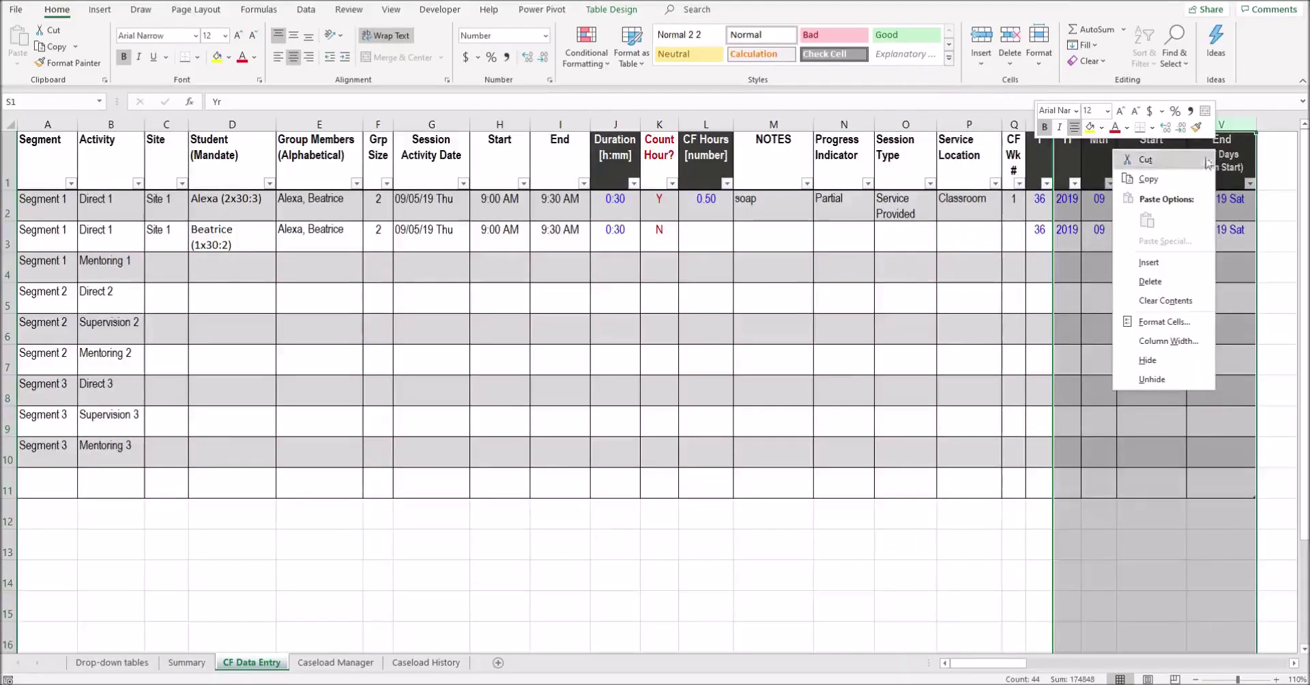
key("Escape")
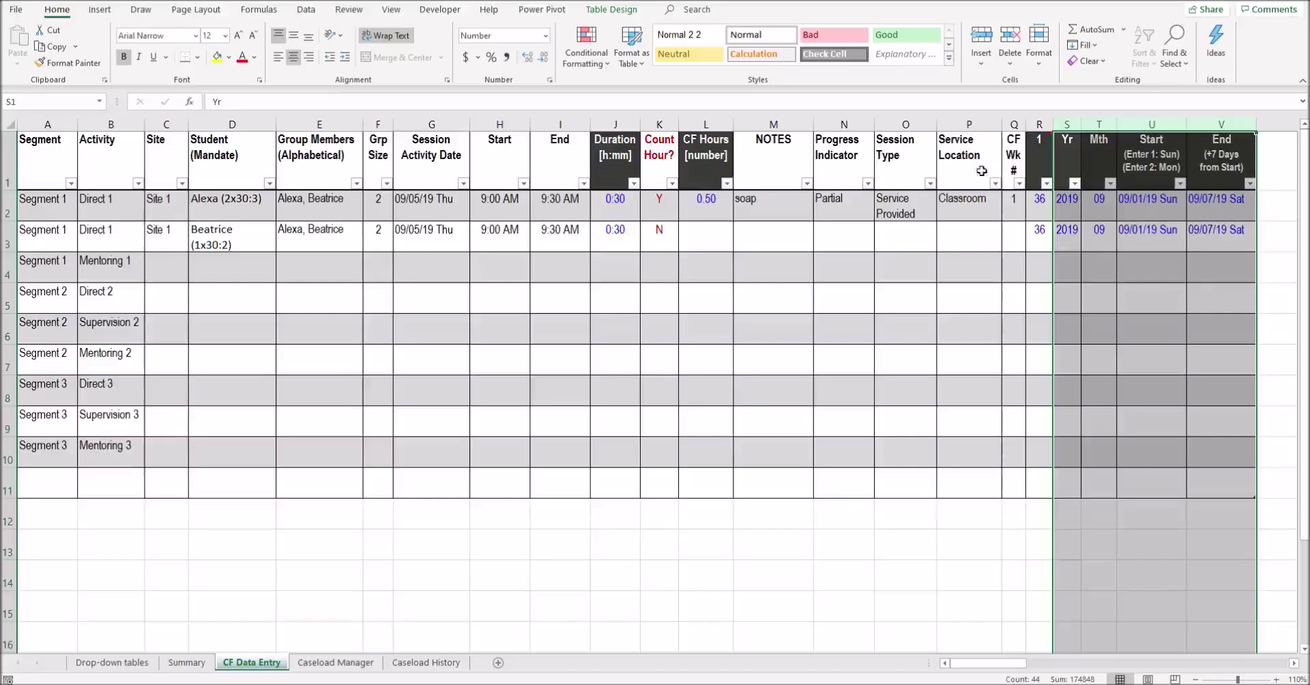
Inspect the CF Wk # column and the week-number column R, including its header value and formula, in CF Data Entry
left_click(1013, 164)
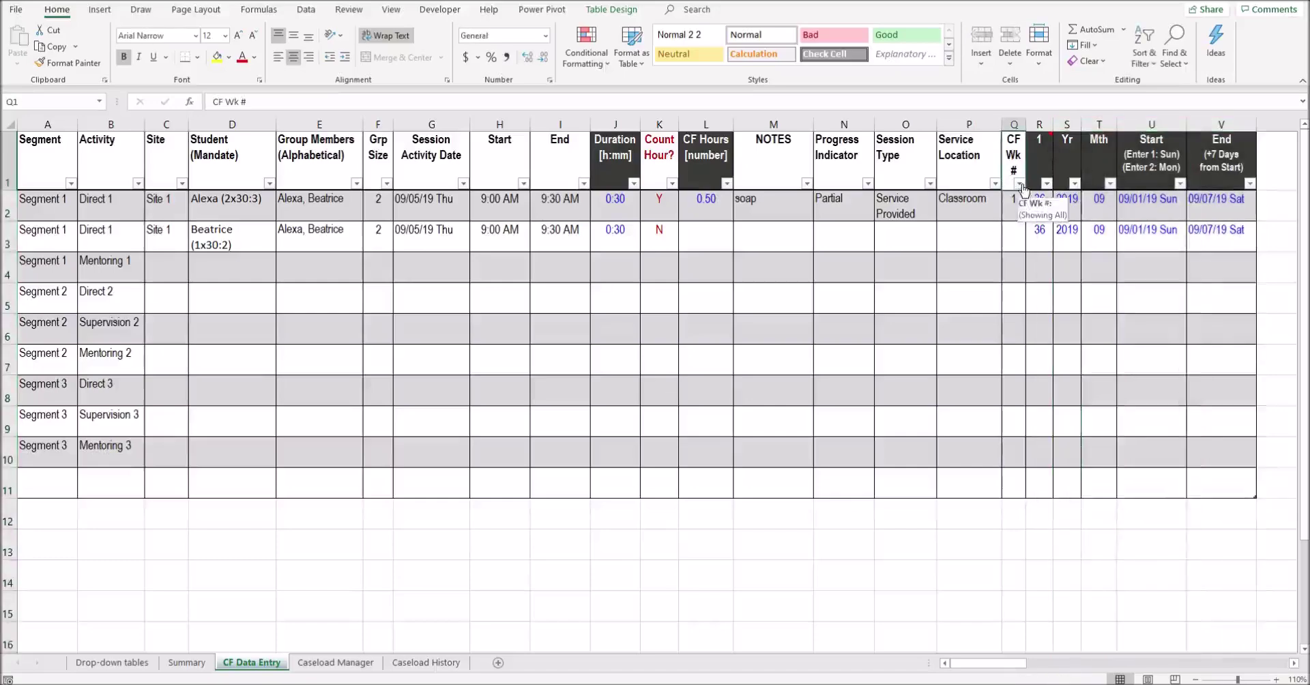
left_click(1048, 158)
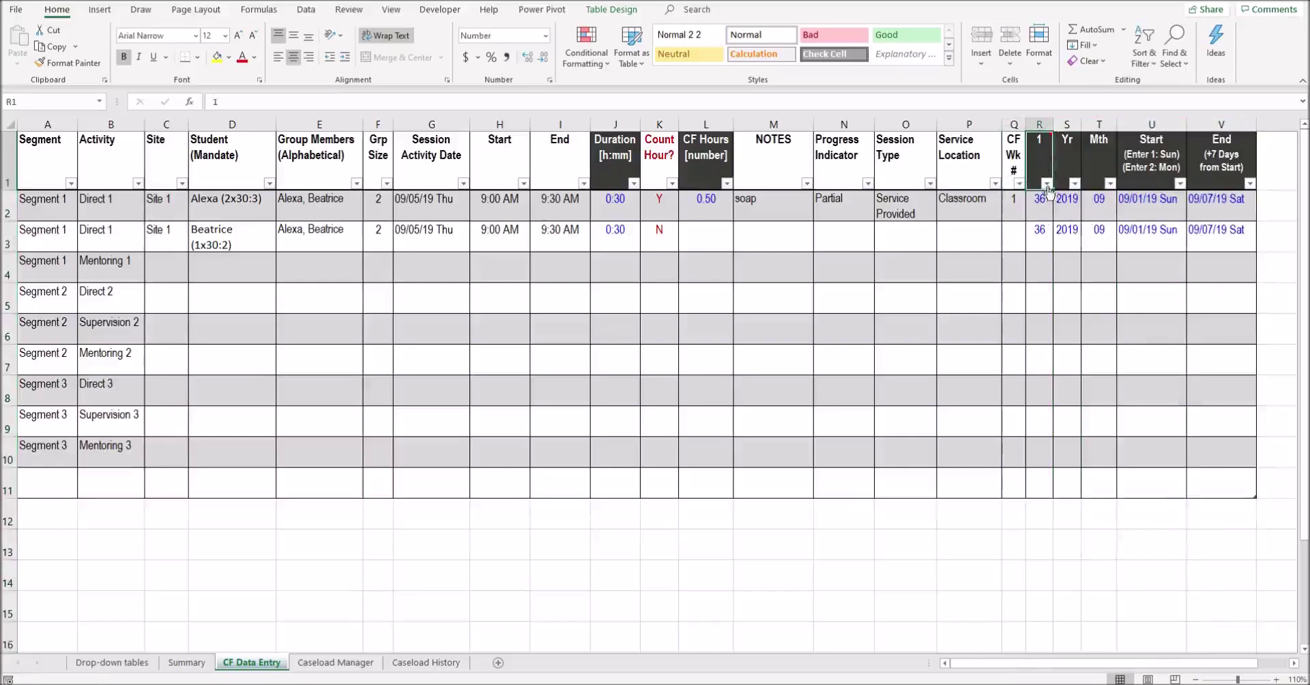
left_click(1043, 135)
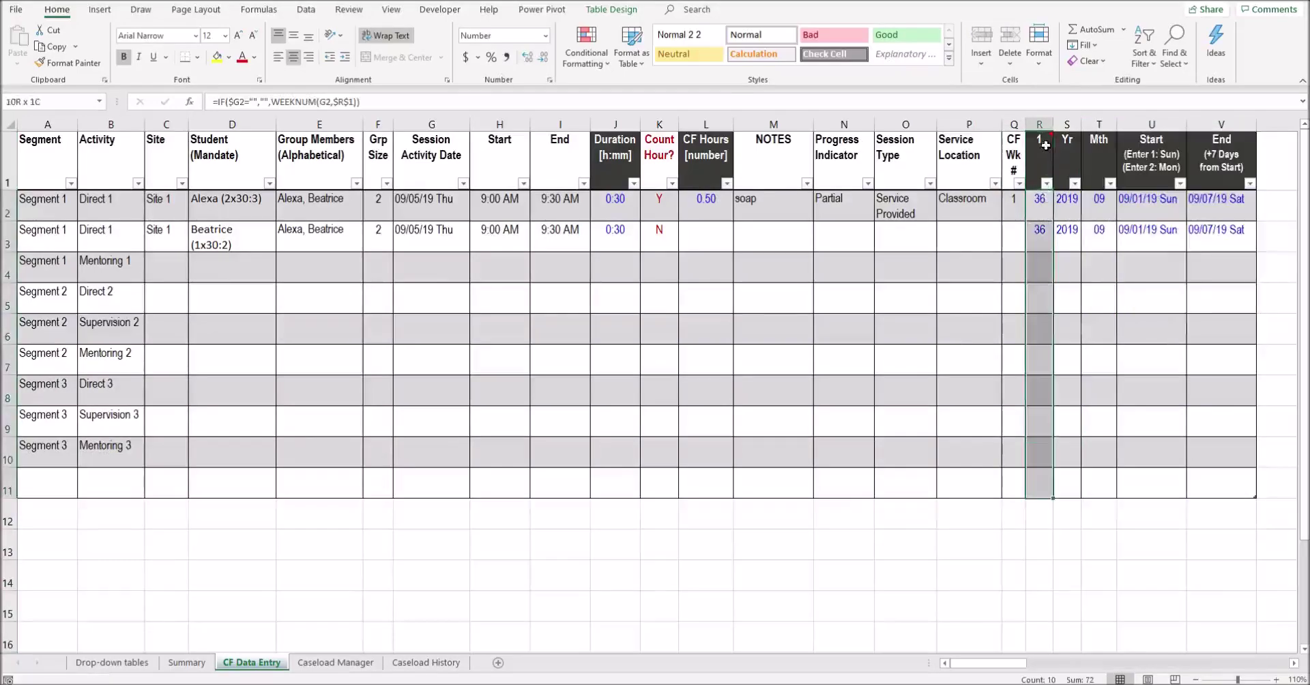
left_click(967, 157)
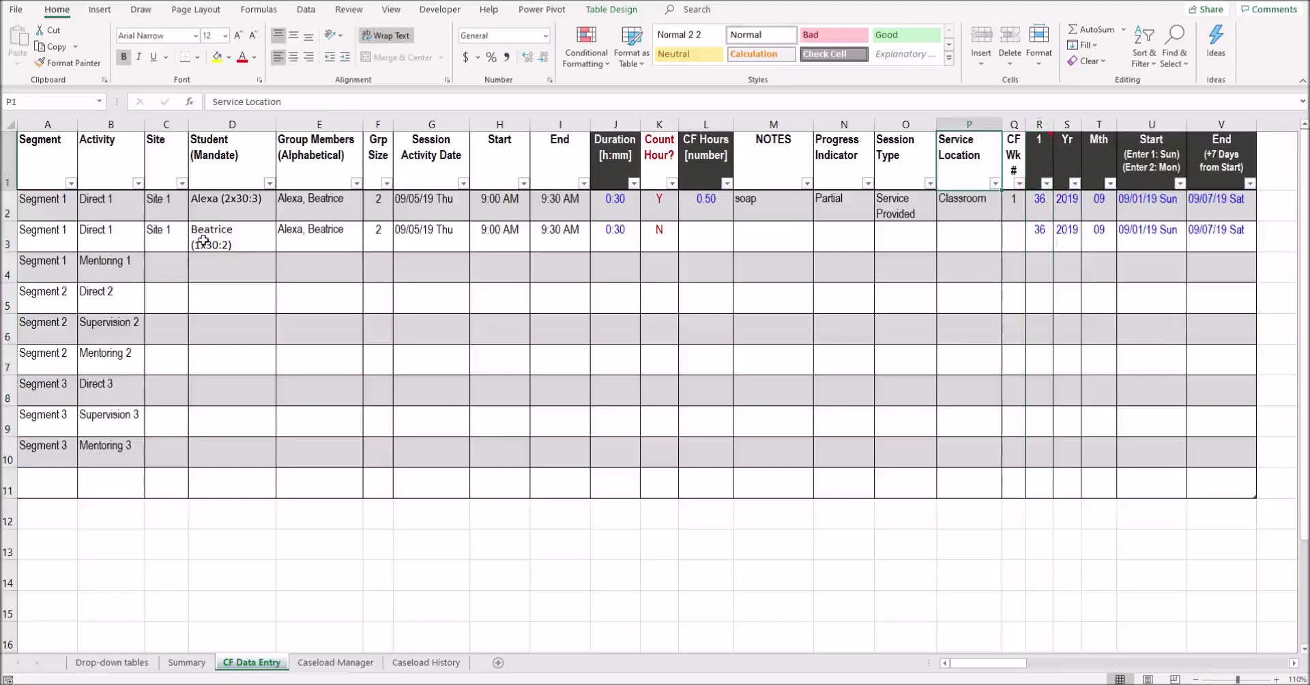
Delete the Segment 2, Direct 2 table row from CF Data Entry
left_click(96, 294)
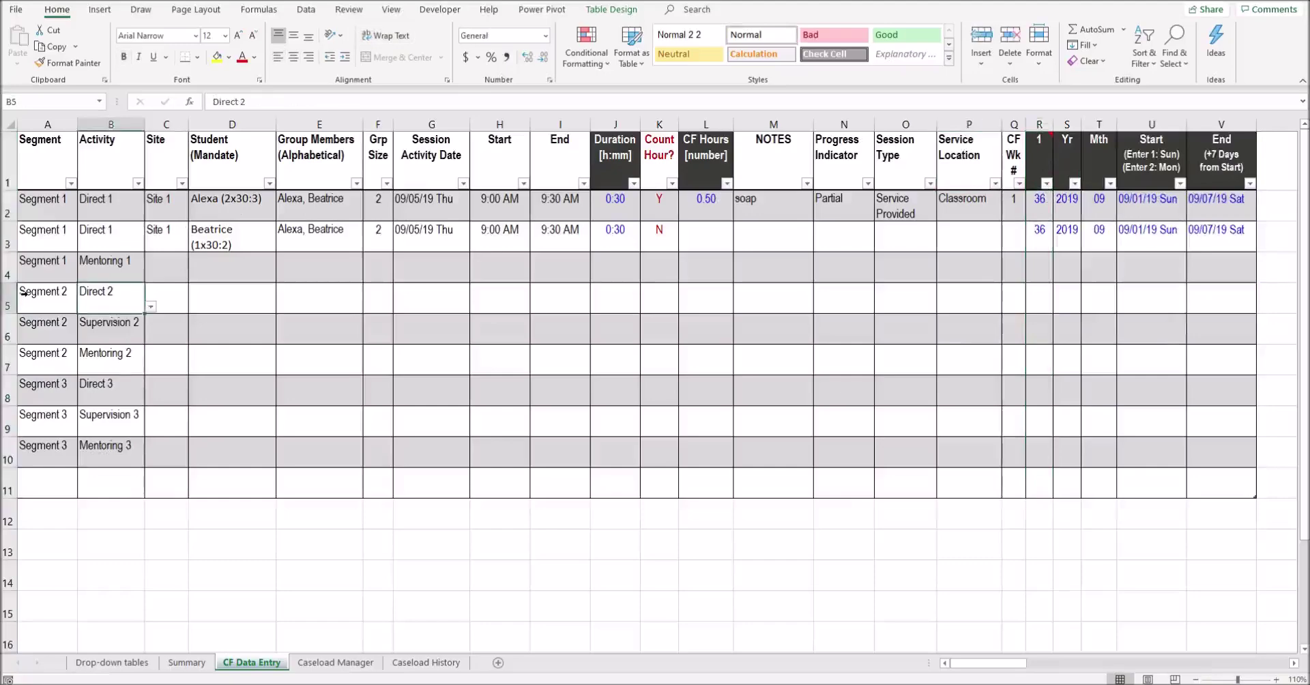
left_click(23, 294)
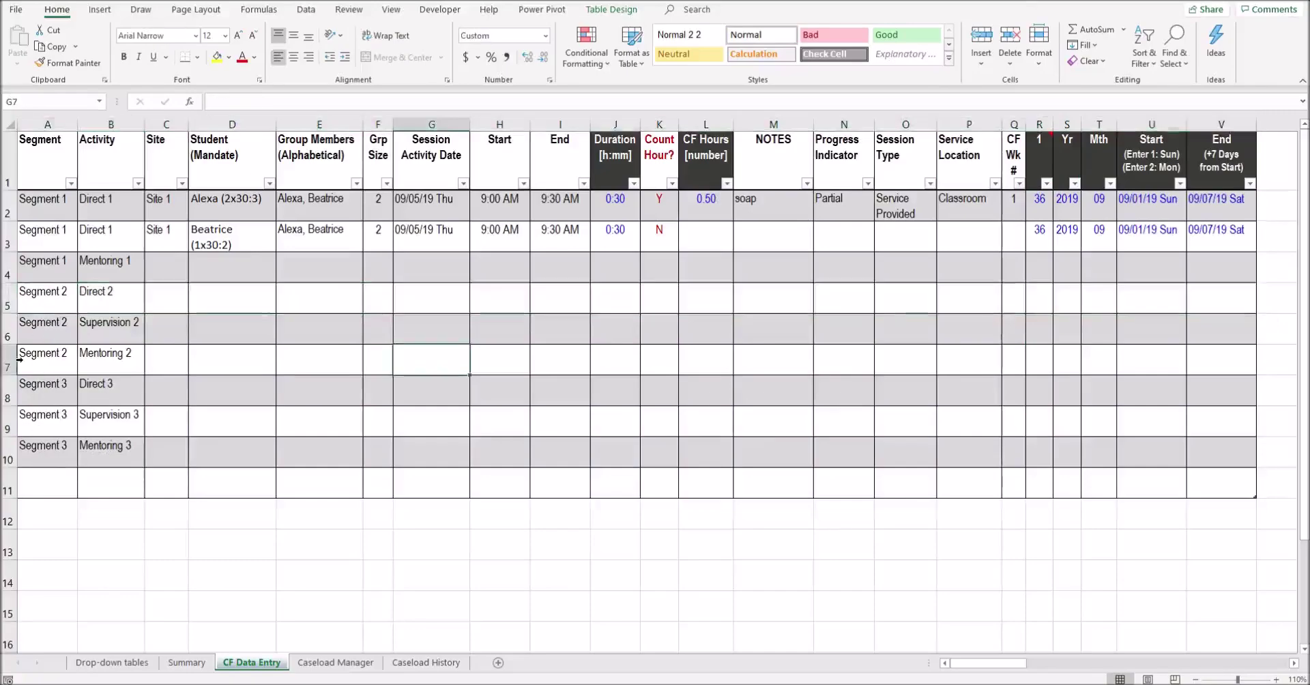
left_click(16, 295)
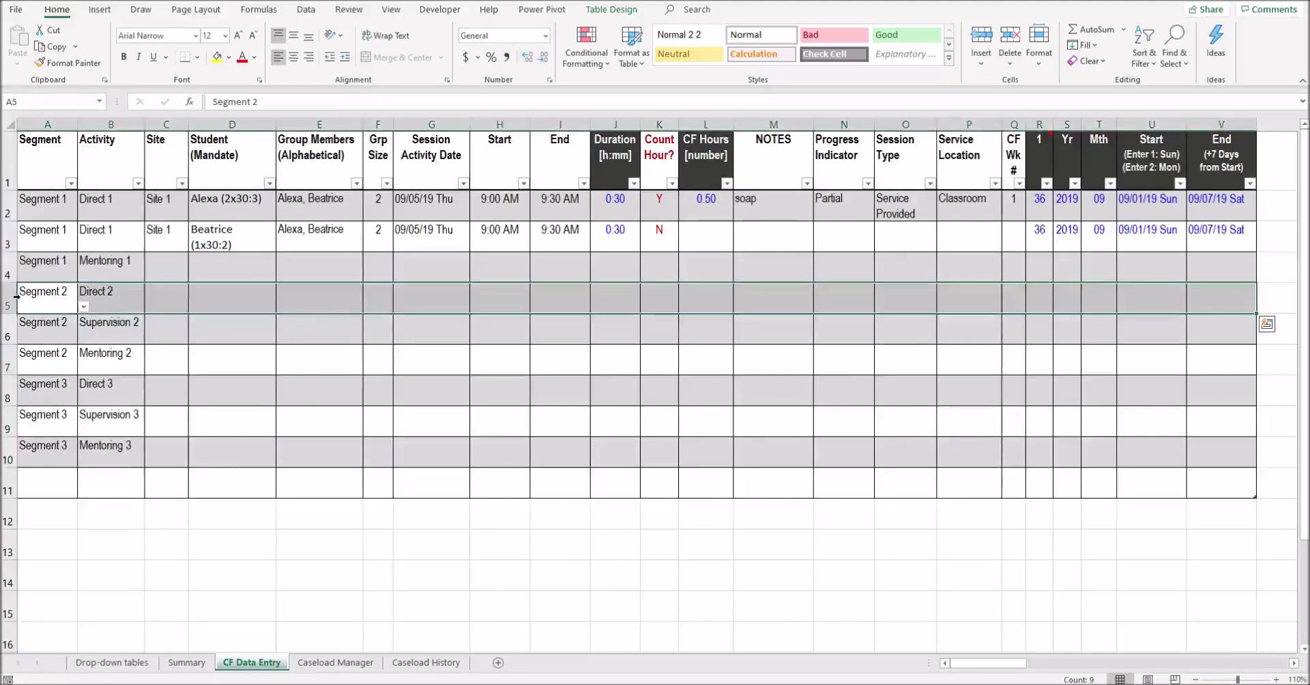
right_click(19, 297)
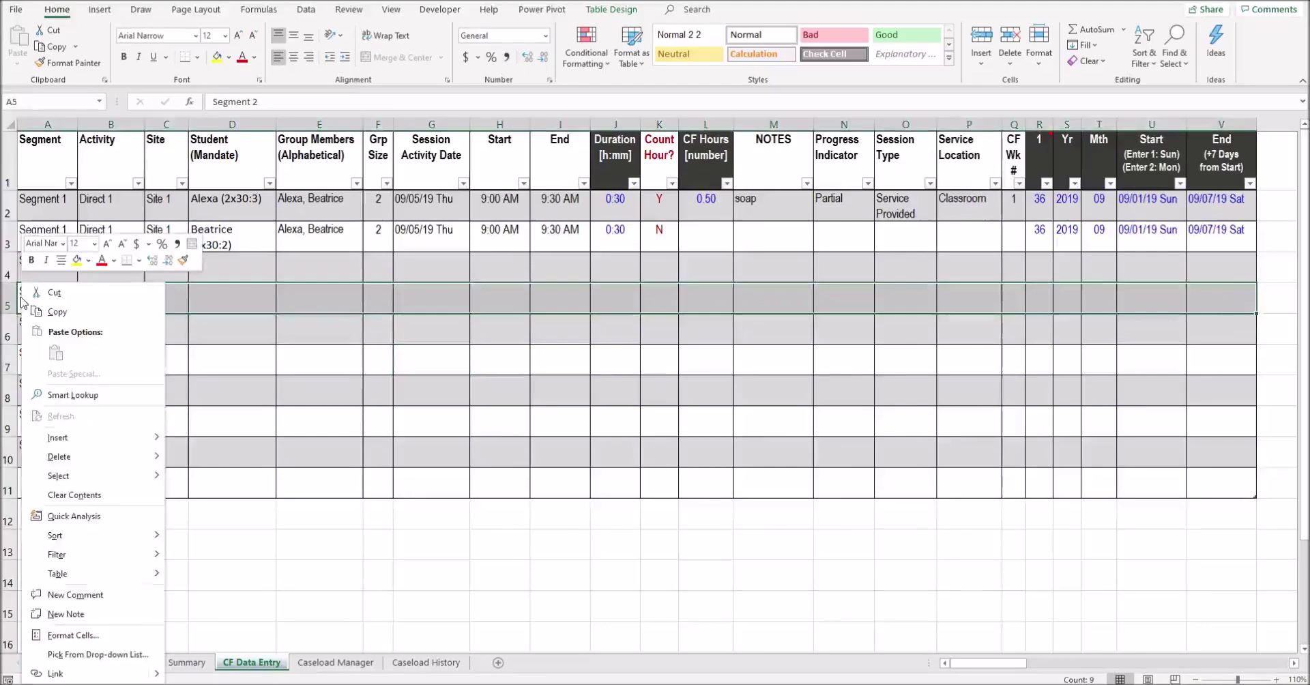
mouse_move(82, 457)
left_click(211, 477)
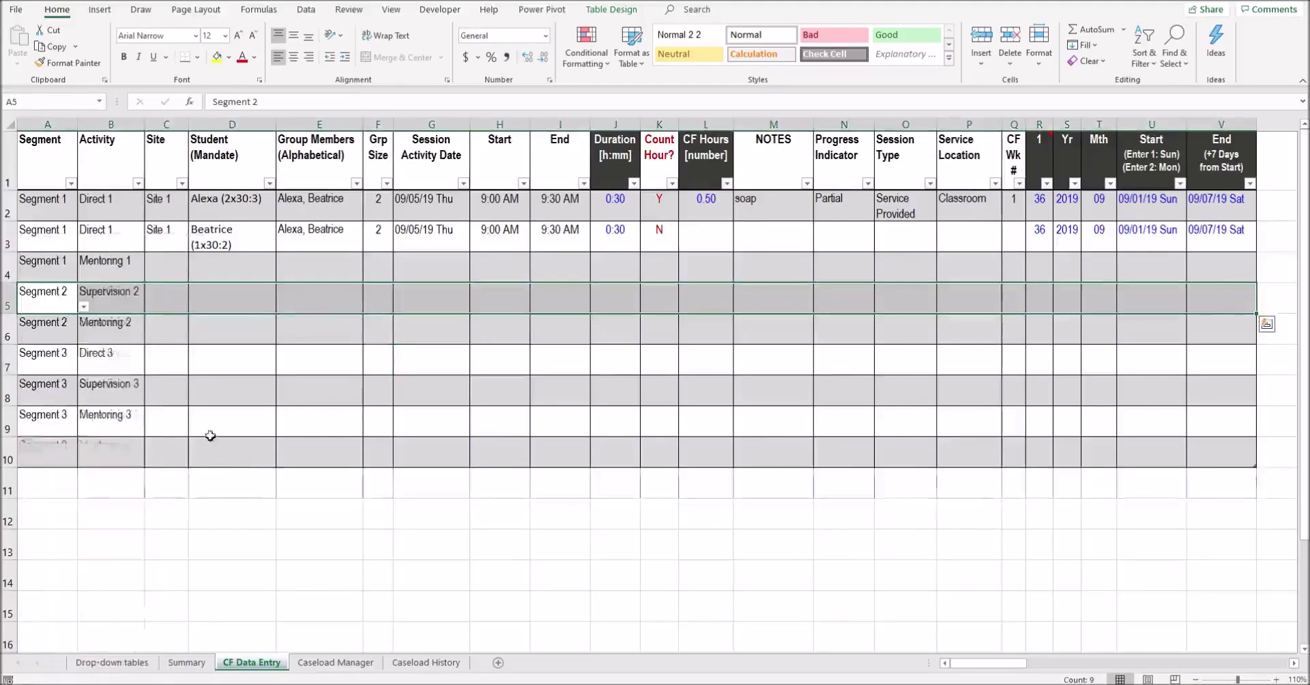
Delete the Segment 3, Direct 3 table row from CF Data Entry
left_click(25, 360)
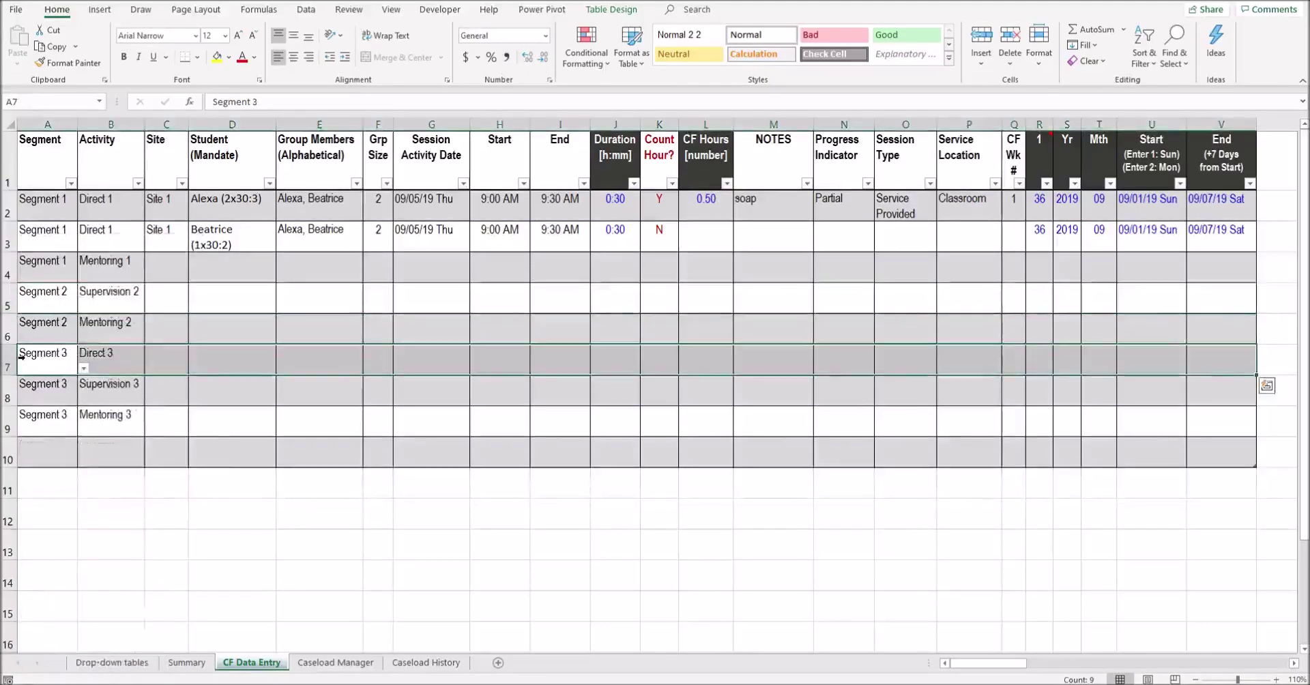
mouse_move(81, 456)
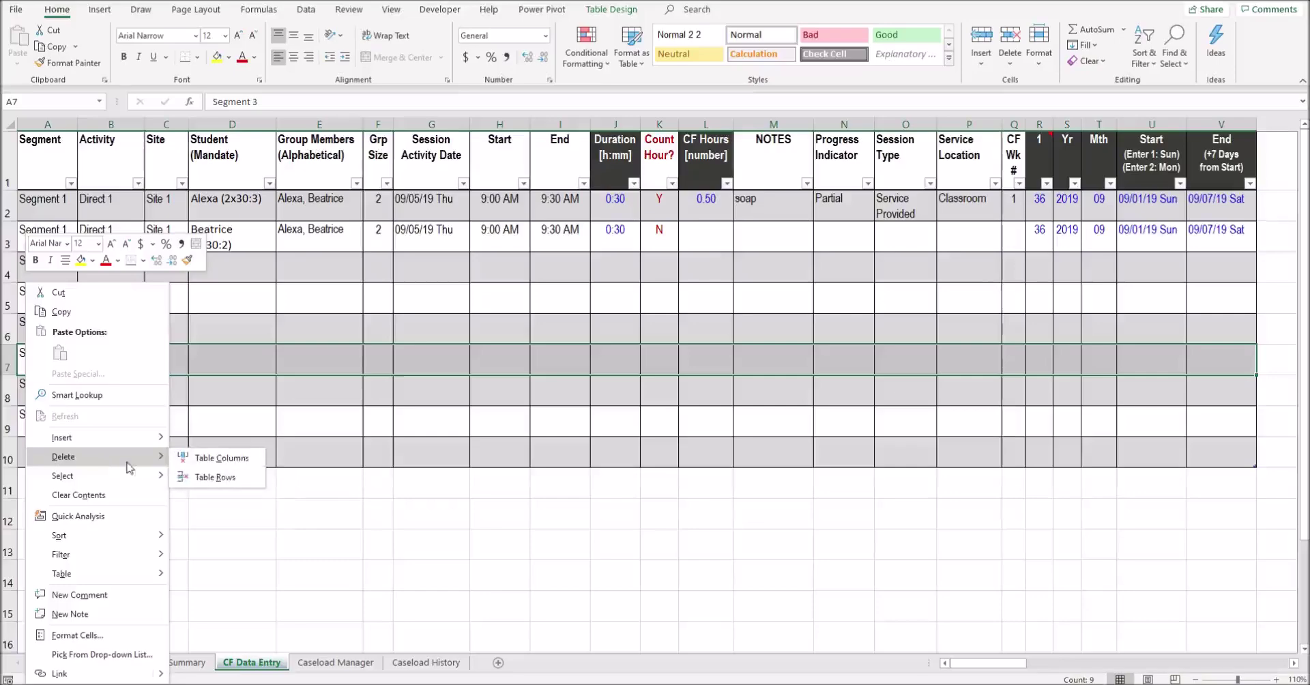
left_click(205, 475)
Review the Mentoring and Supervision activities in rows 4 to 8 along with their assigned segments
left_click_drag(120, 273, 122, 389)
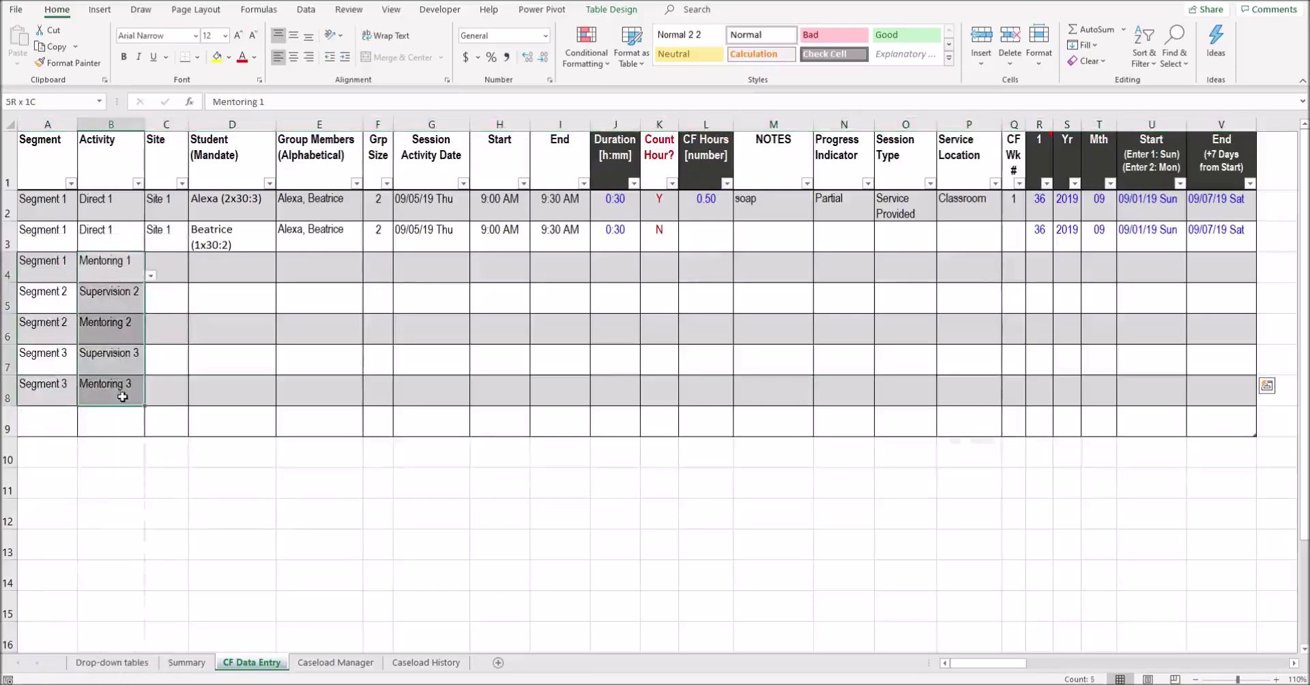
left_click(66, 273)
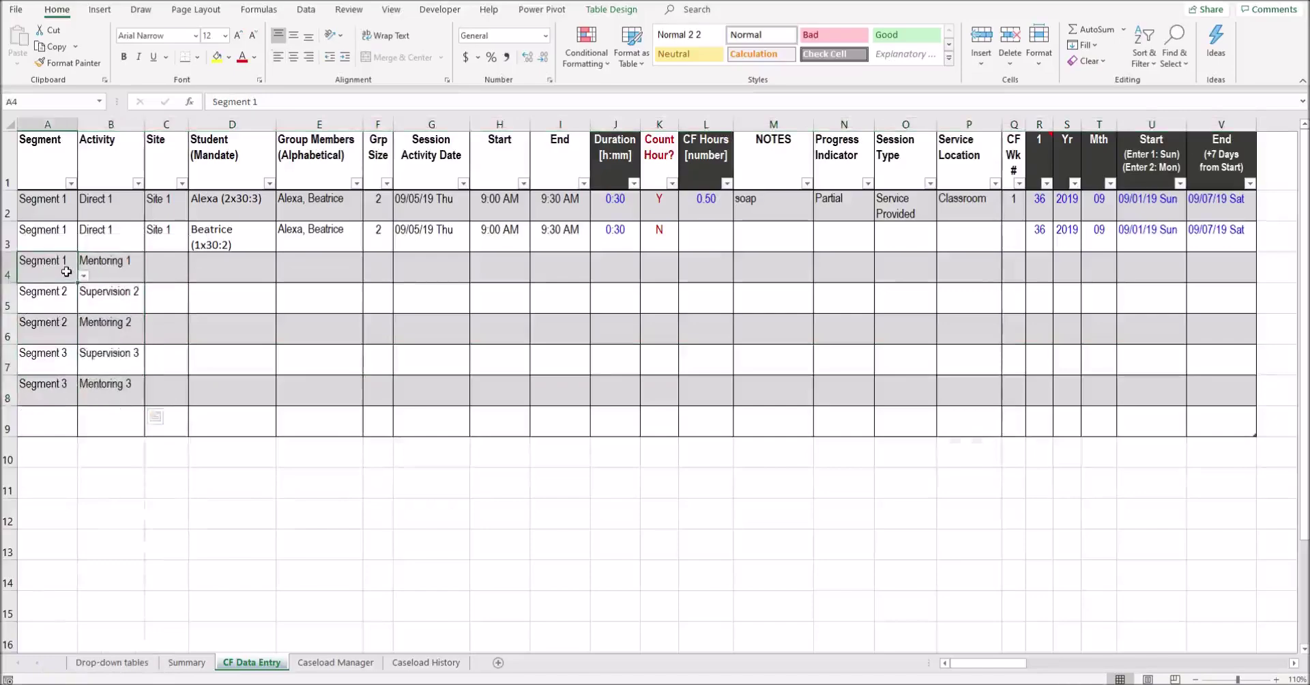
left_click(60, 293)
left_click(55, 364)
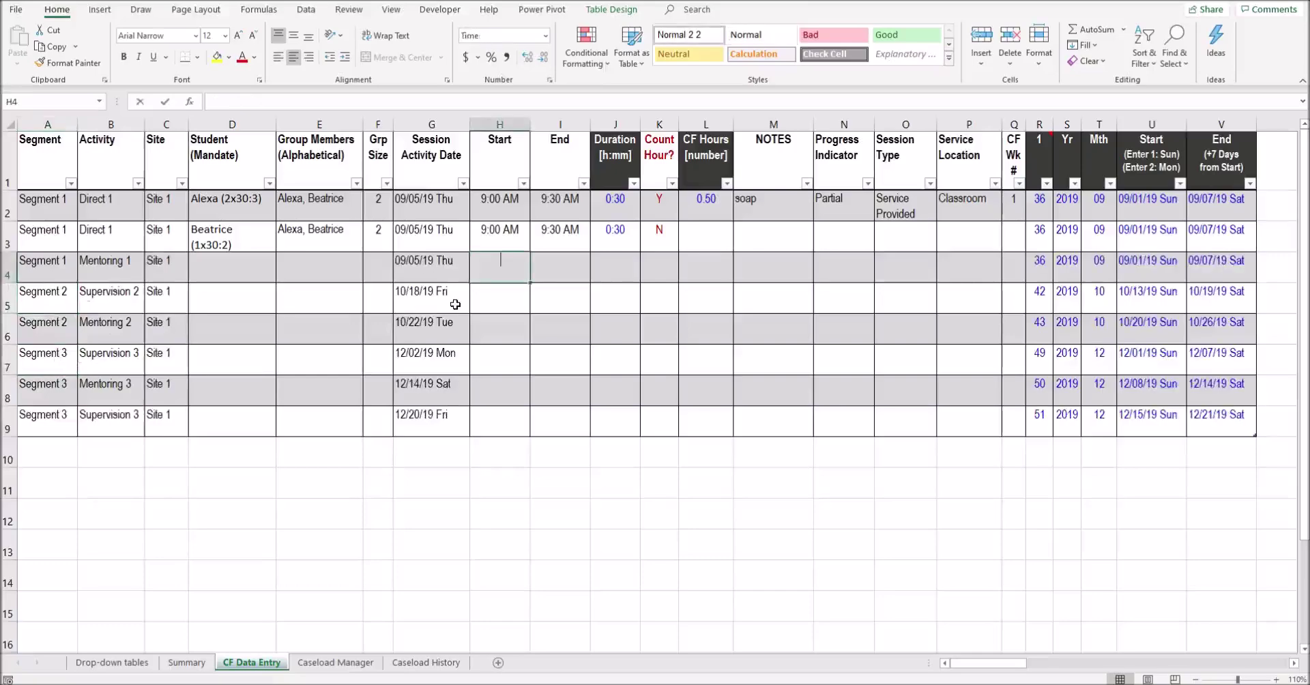
Enter a start time of 3:00 PM and an end time of 3:15 PM for the Mentoring 1 session
type("3:00")
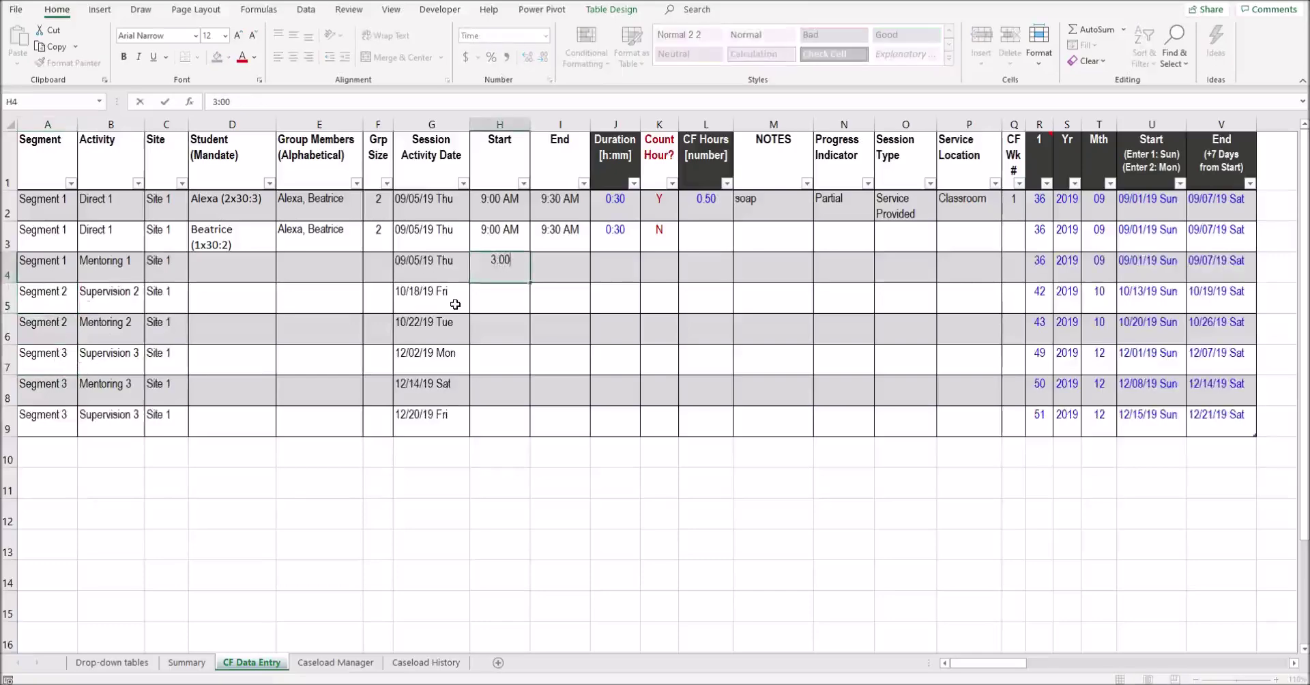
type(" pm")
key("Tab")
type("3:15 pm")
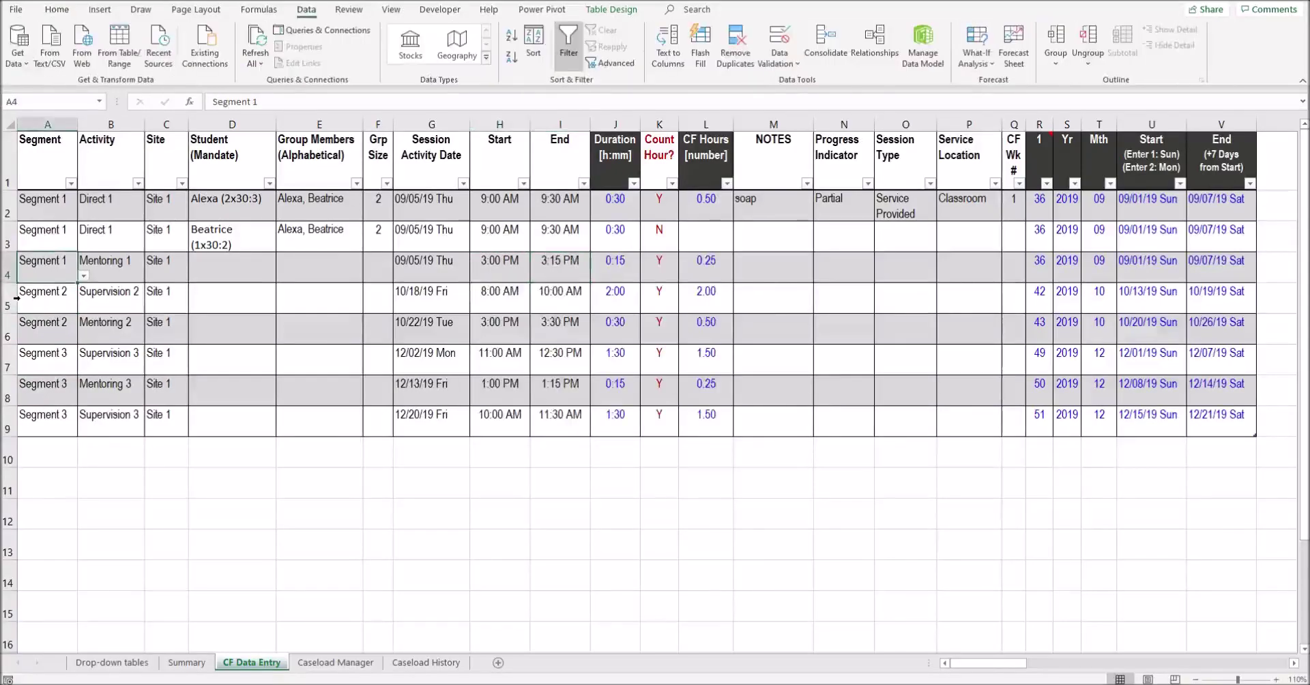
Insert a table row above the Segment 2, Supervision 2 entry
left_click(15, 297)
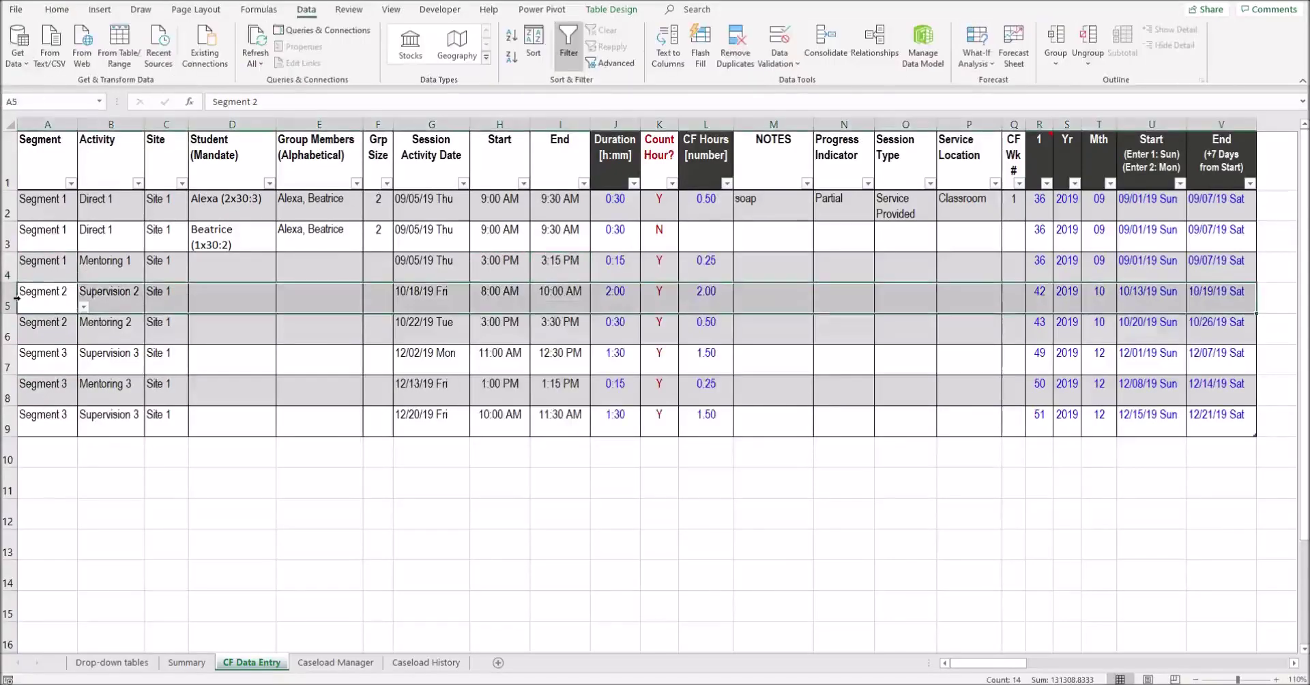
right_click(17, 298)
mouse_move(101, 449)
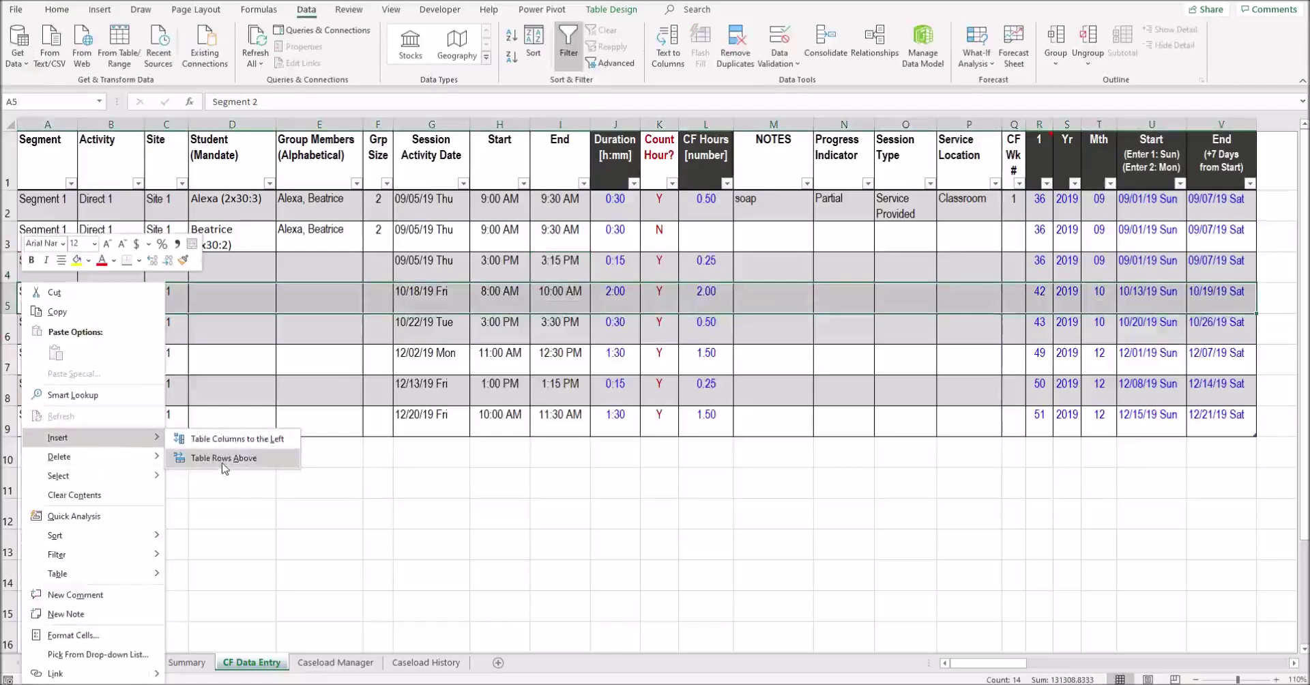
left_click(228, 458)
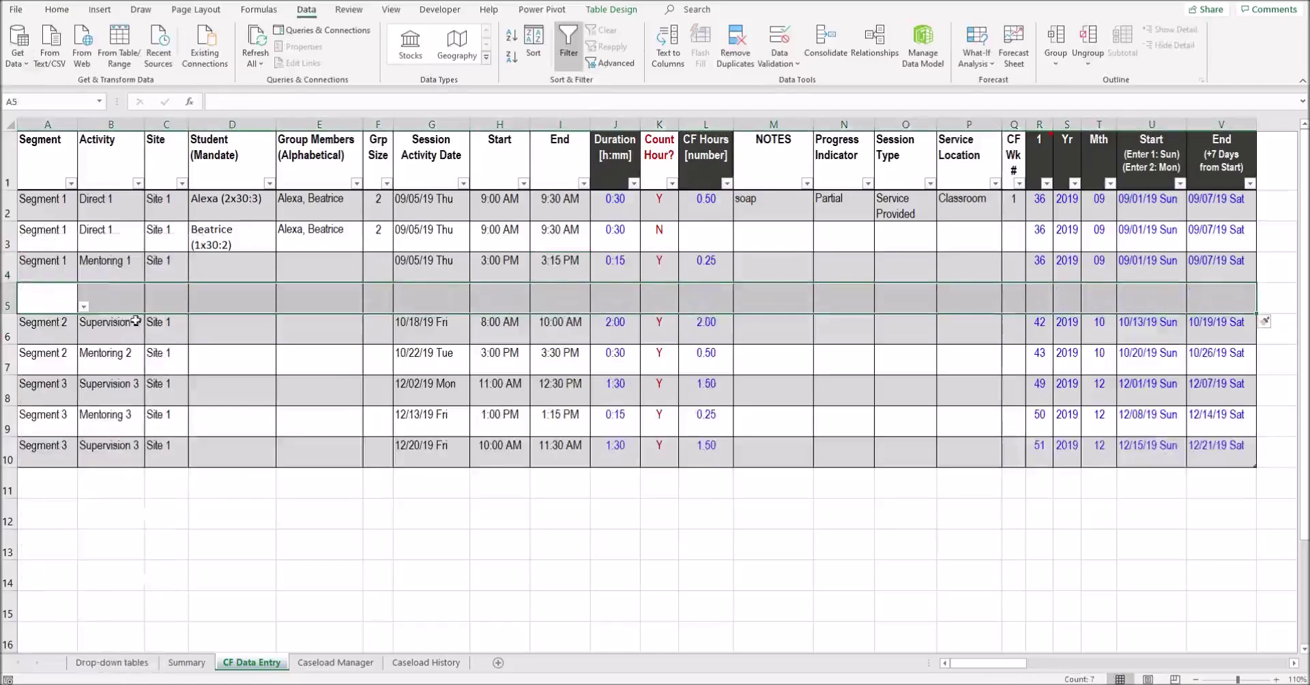
Set the new row's segment to Segment 1 and its activity to Supervision 1 from the drop-down lists
left_click(83, 306)
left_click(68, 319)
left_click(109, 297)
left_click(150, 306)
left_click(96, 338)
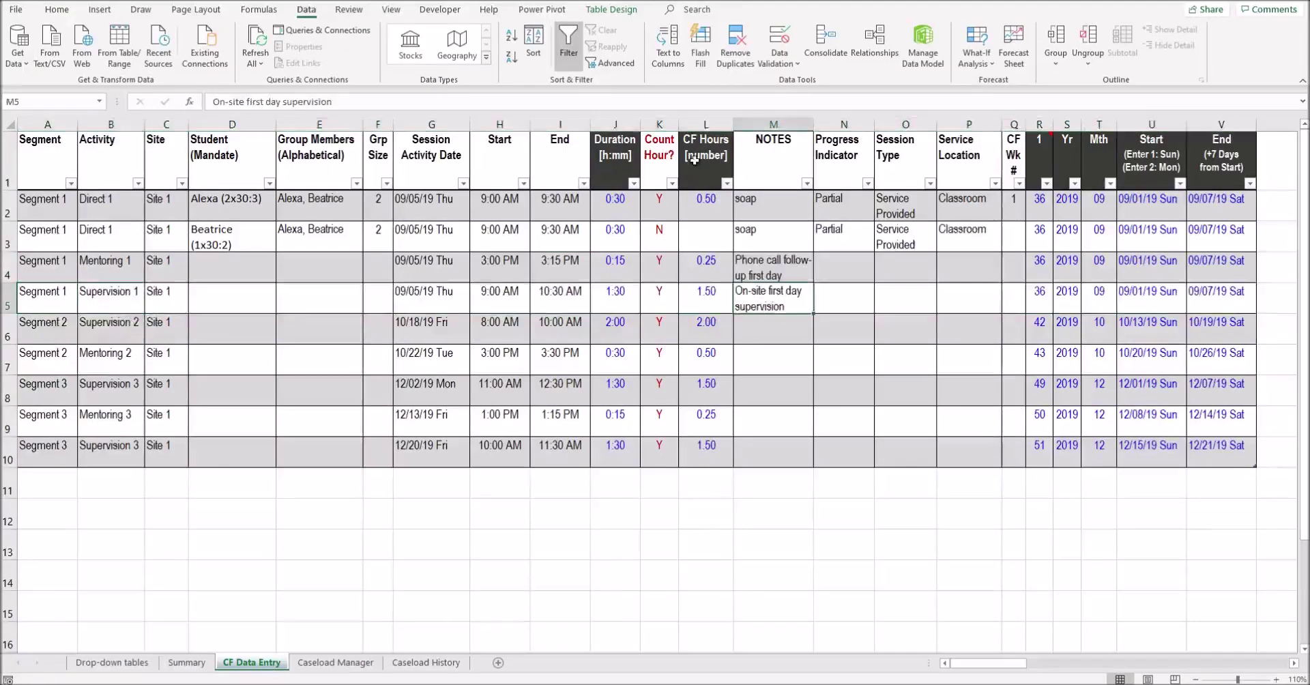
Filter the Segment column to Segment 1 and view the Activity filter choices without applying any
left_click(694, 160)
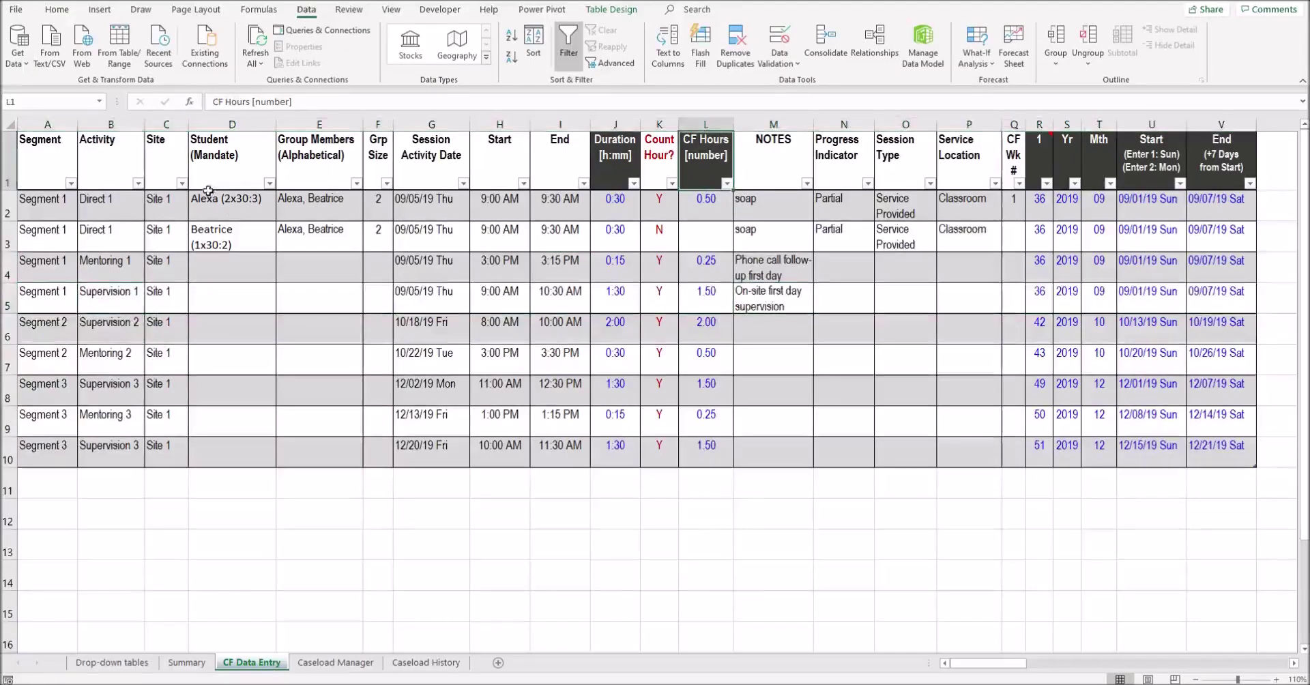
left_click(71, 183)
left_click(62, 326)
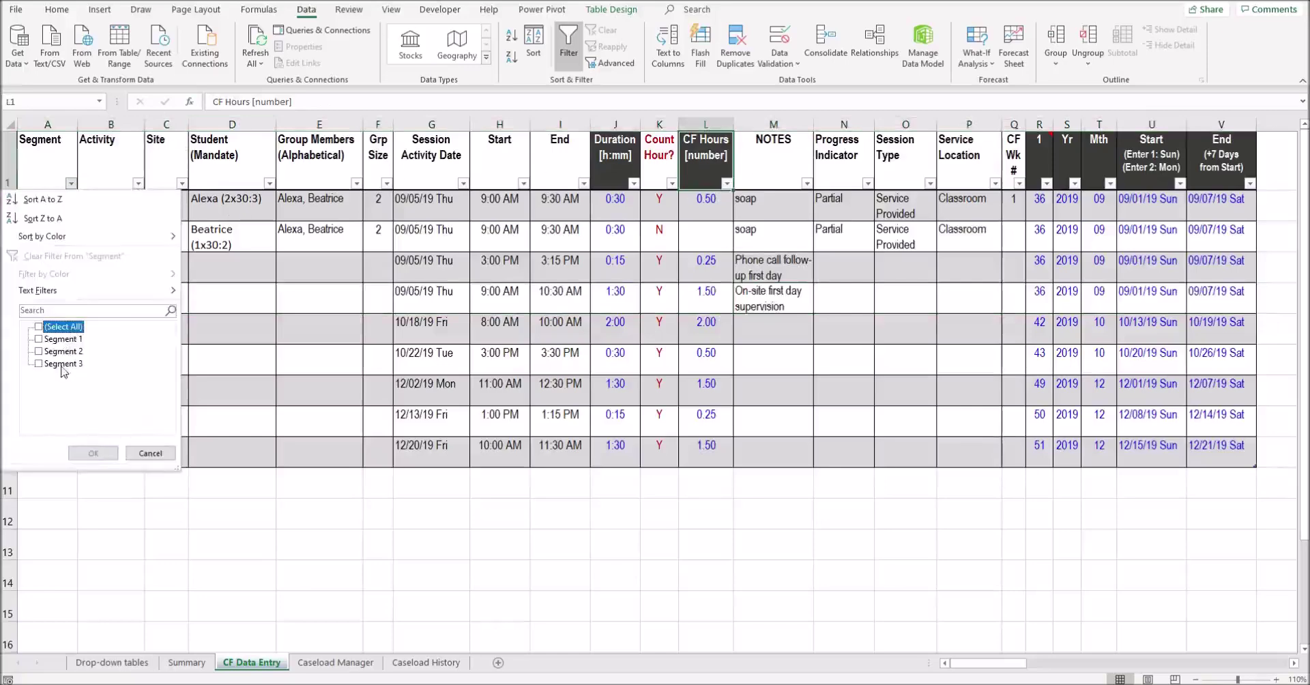
left_click(62, 339)
left_click(88, 453)
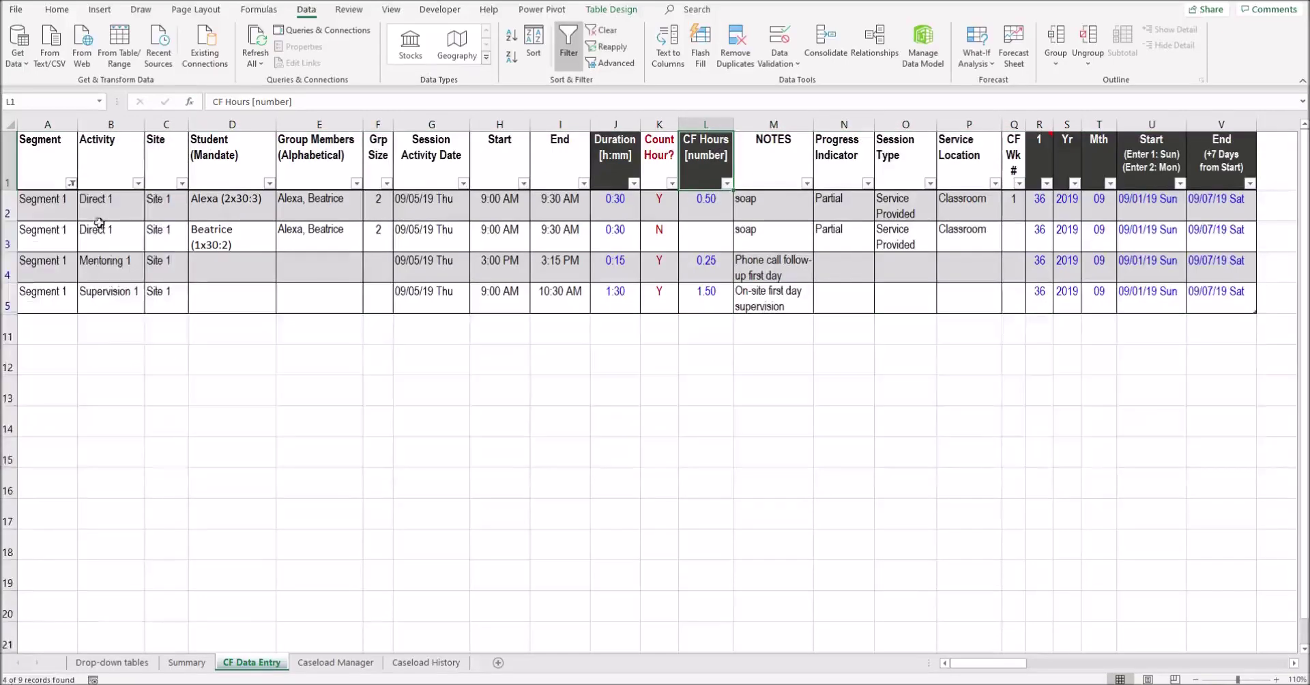
left_click(122, 163)
left_click(138, 183)
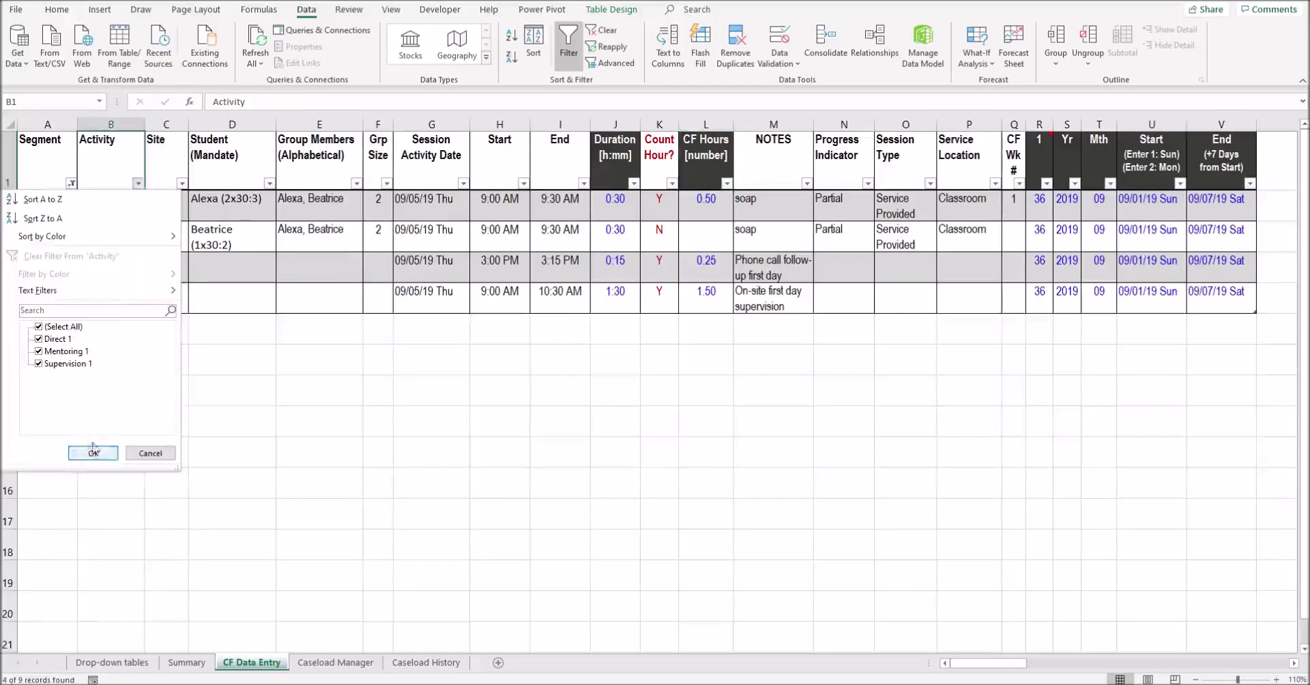
left_click(150, 453)
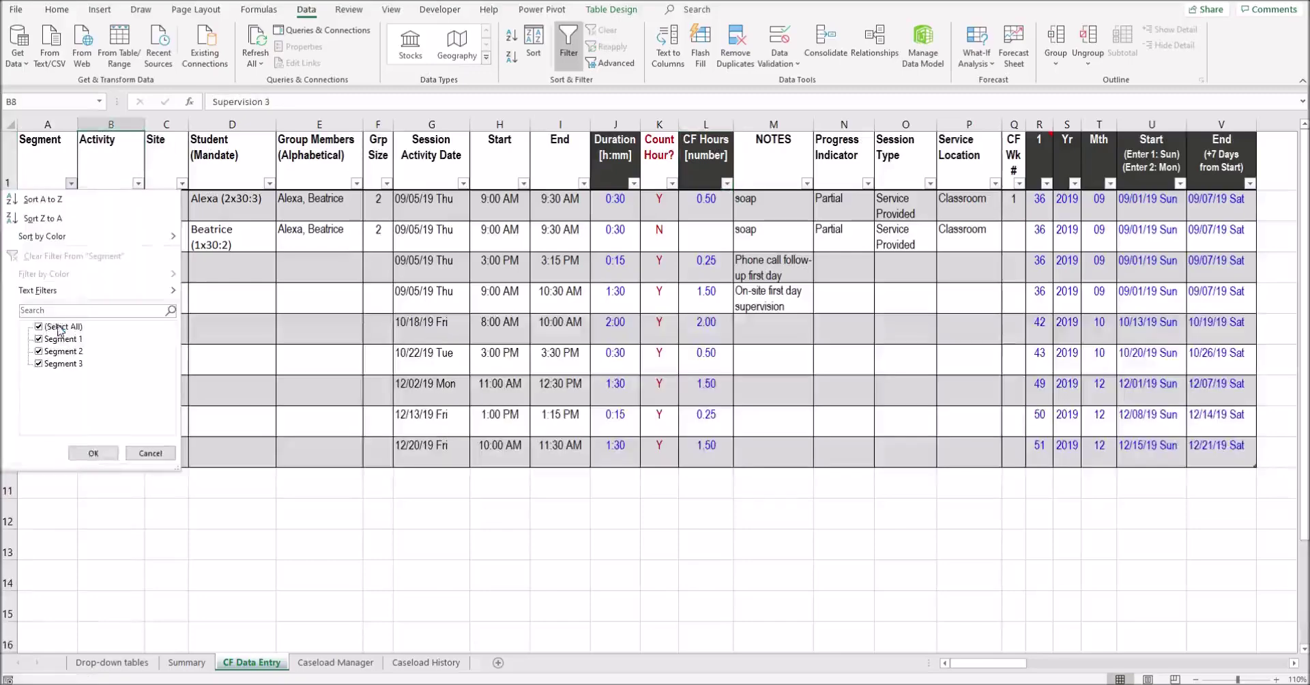
Filter the data entry table to show only Segment 1 sessions
left_click(59, 327)
left_click(62, 338)
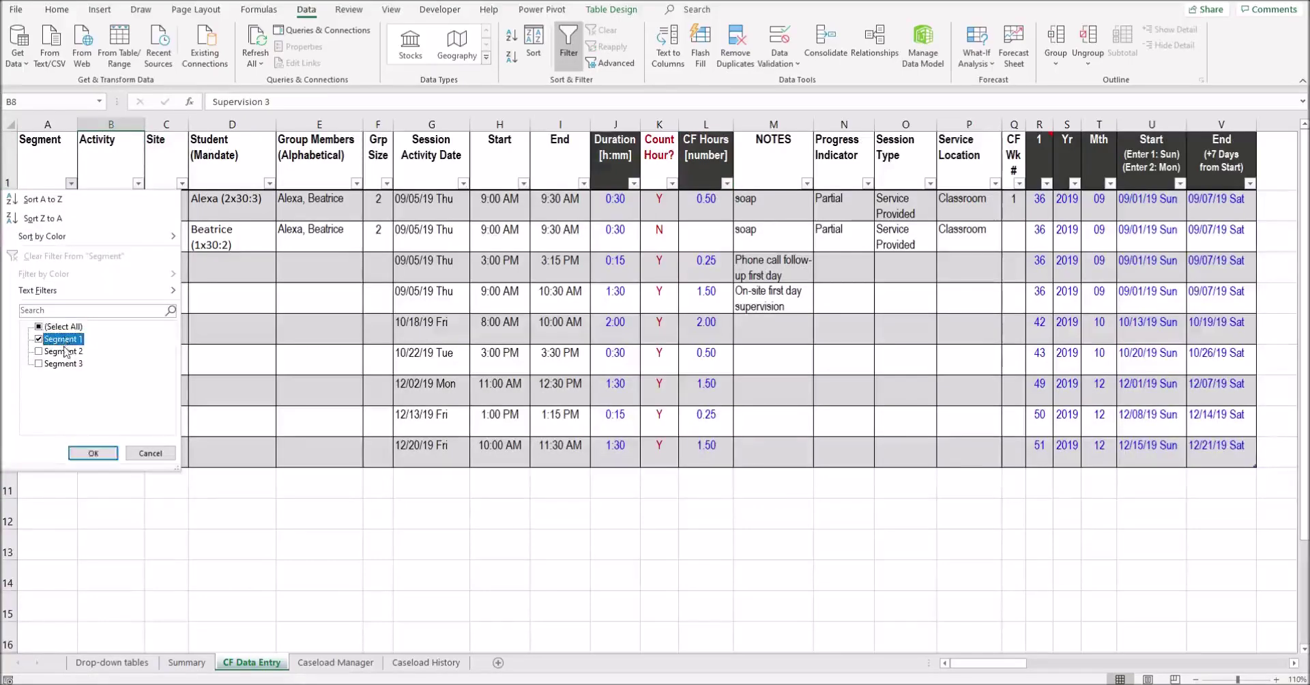
left_click(93, 453)
Check the CF Hours of the Direct 1, Mentoring 1 and Supervision 1 sessions
left_click_drag(91, 213, 95, 242)
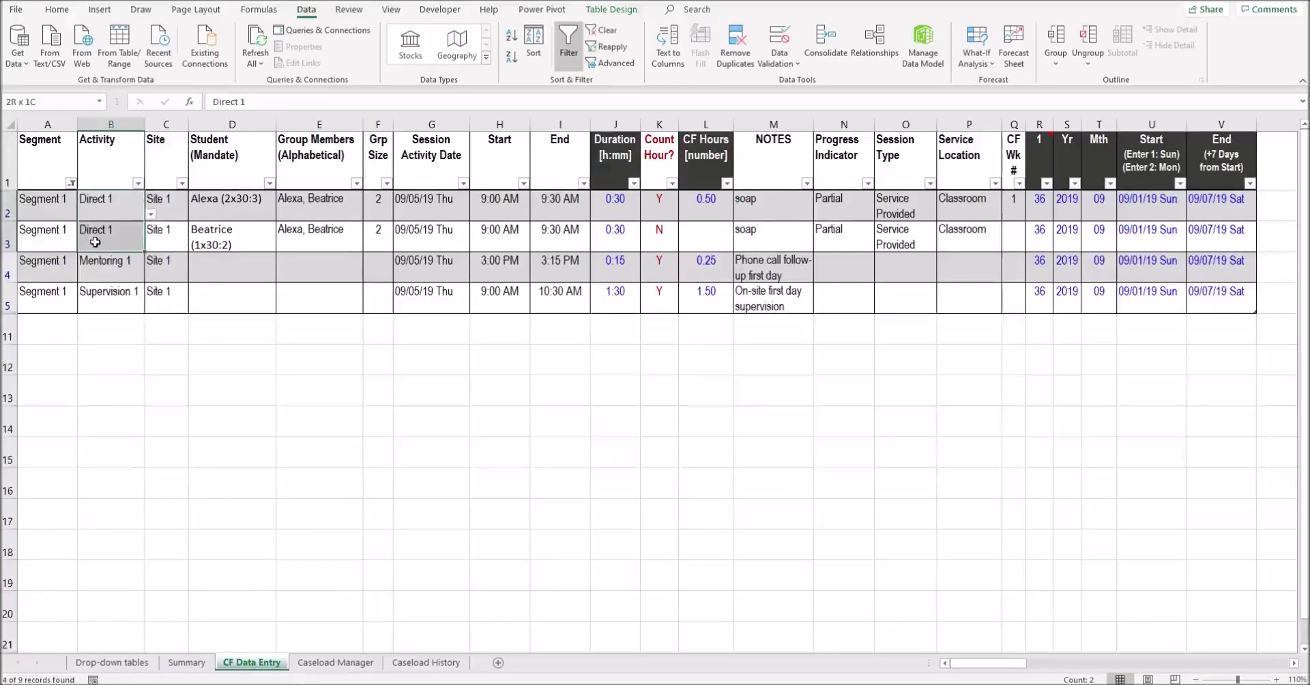
left_click_drag(711, 204, 729, 223, "ctrl")
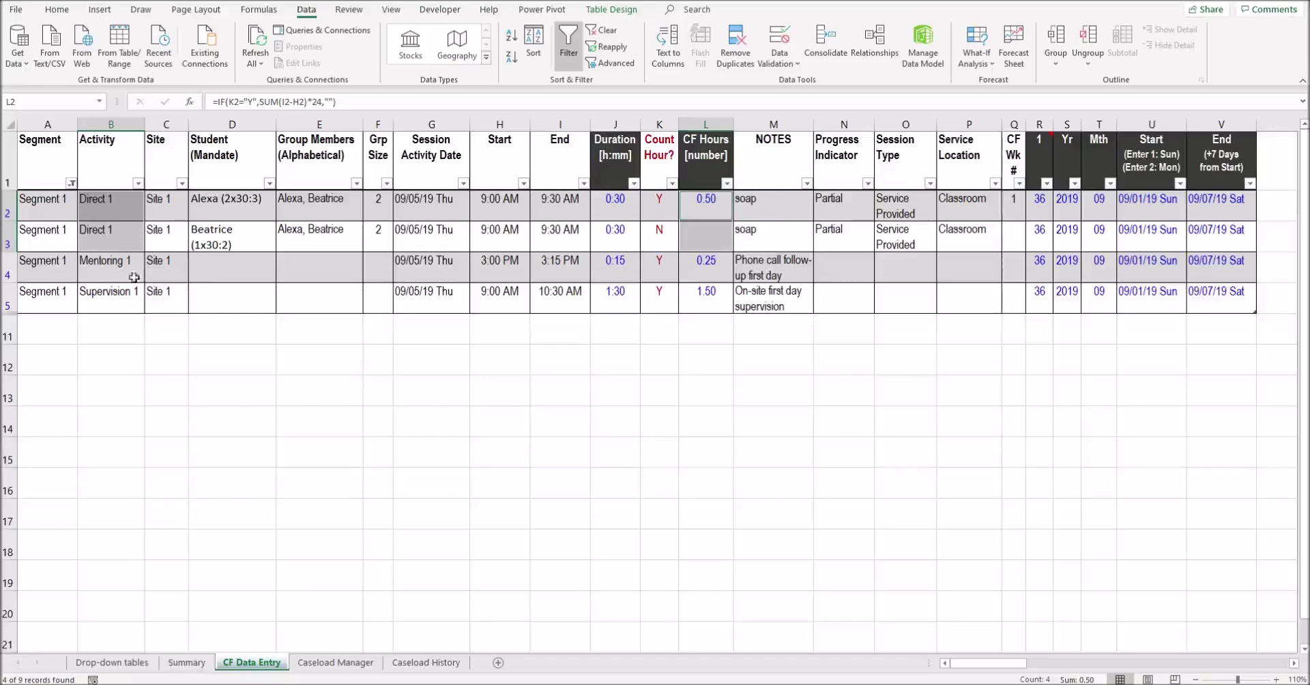
left_click(725, 277)
left_click(719, 298)
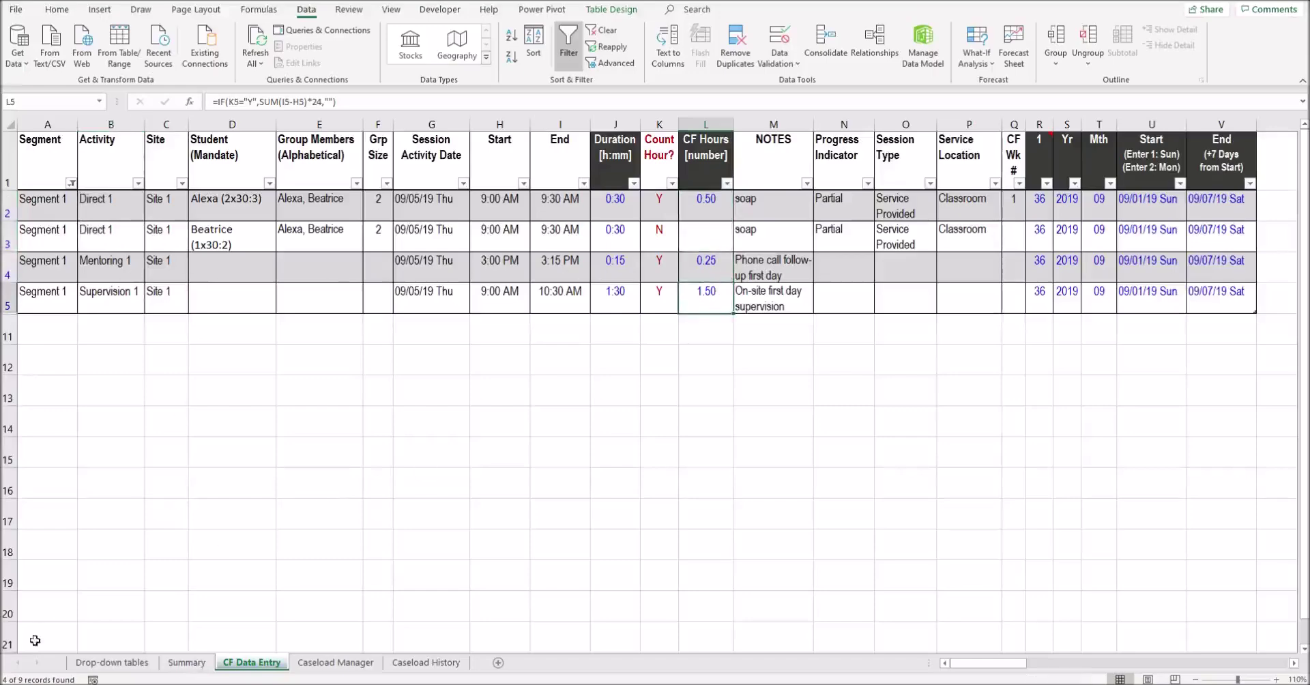
Compare the completed Supervision 1 and Mentoring 1 hours on the Summary sheet with the logged sessions
left_click(183, 661)
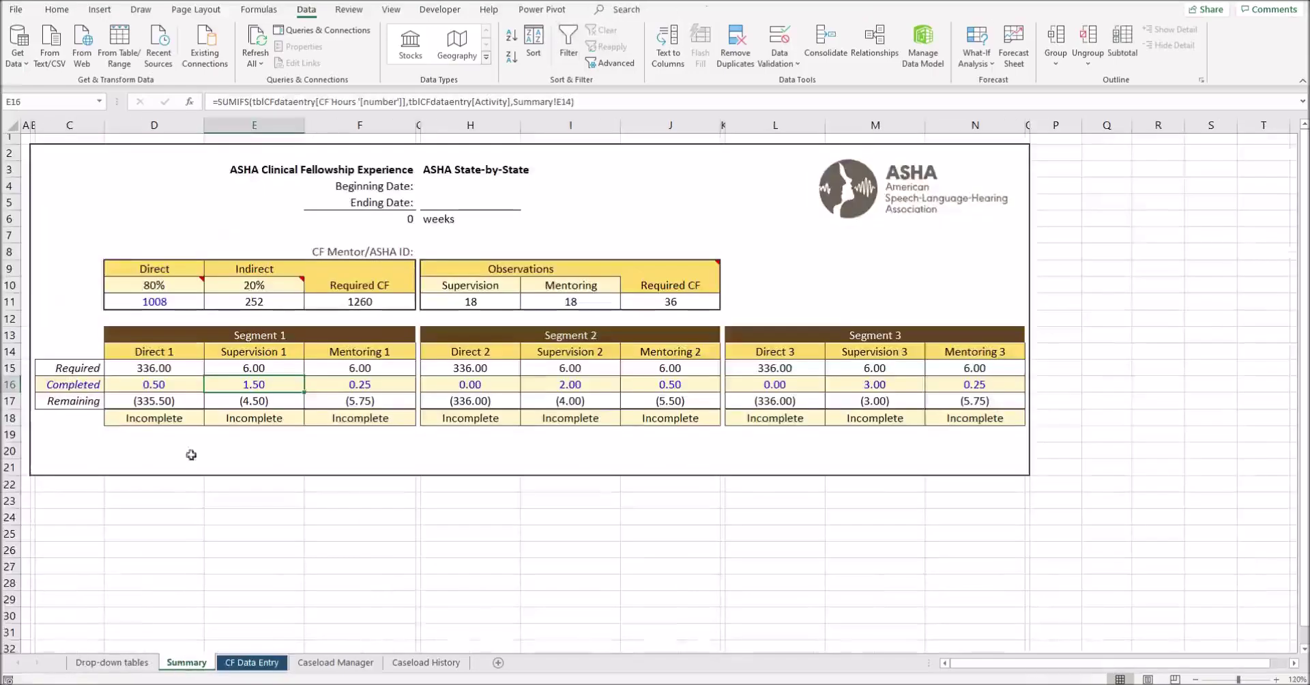
left_click(349, 387)
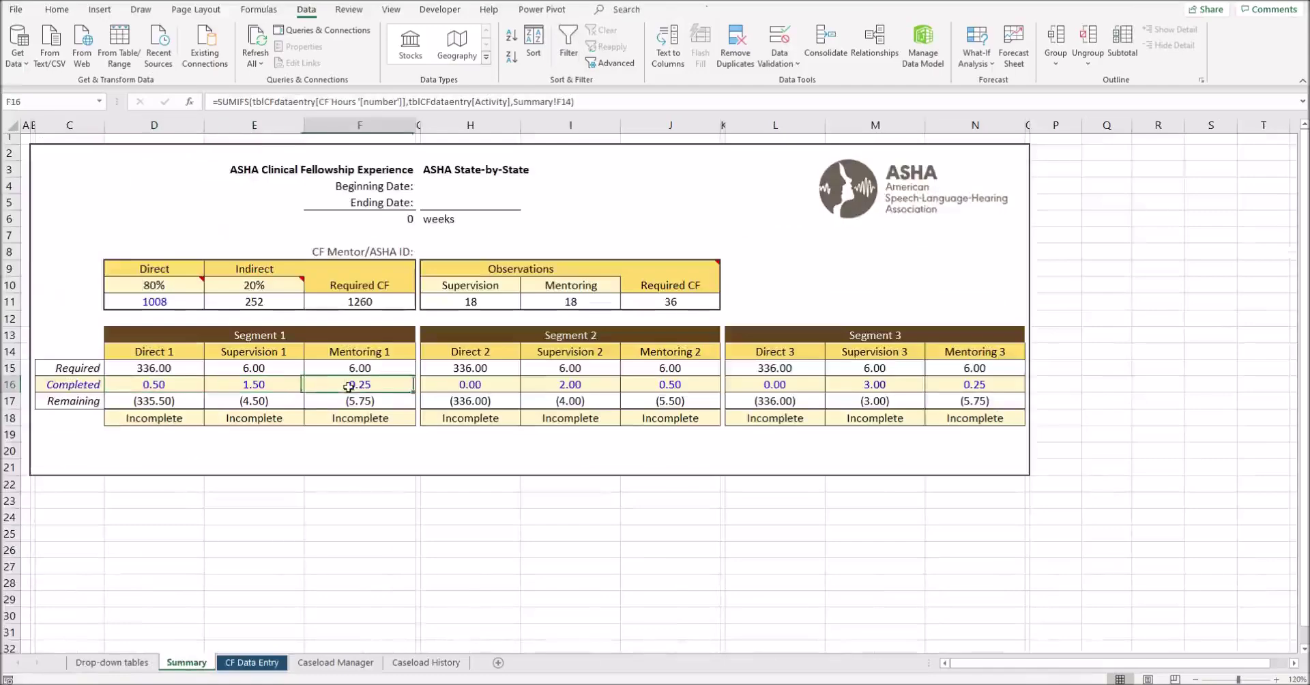
left_click(290, 385)
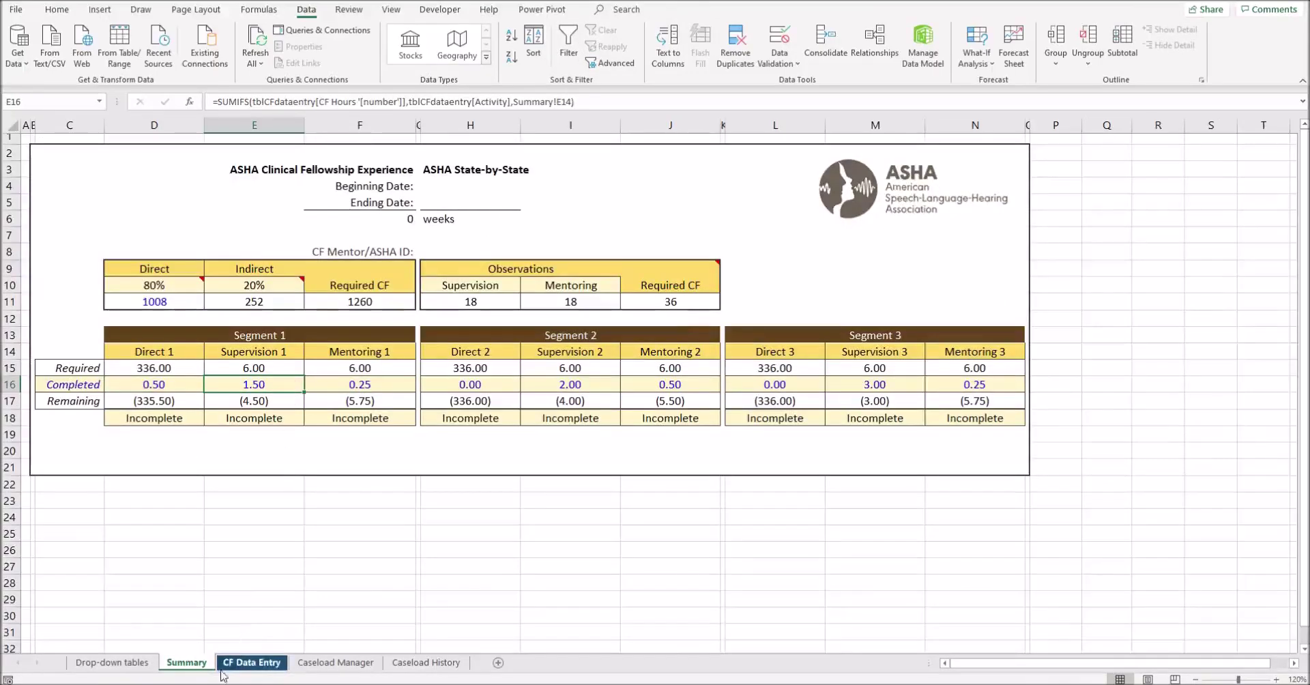
Filter the CF Data Entry table to Segment 2 and check the CF Hours for Supervision 2 and Mentoring 2
left_click(243, 662)
left_click(71, 183)
left_click(41, 428)
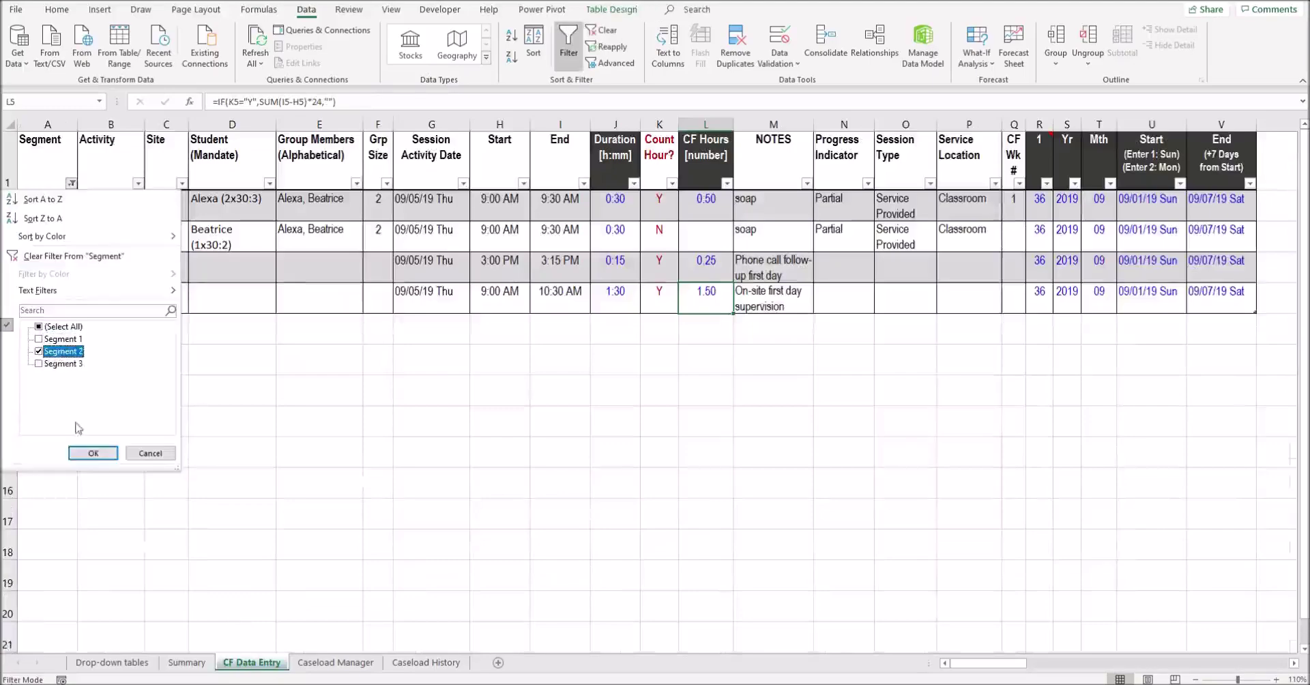
left_click(94, 457)
left_click(704, 198)
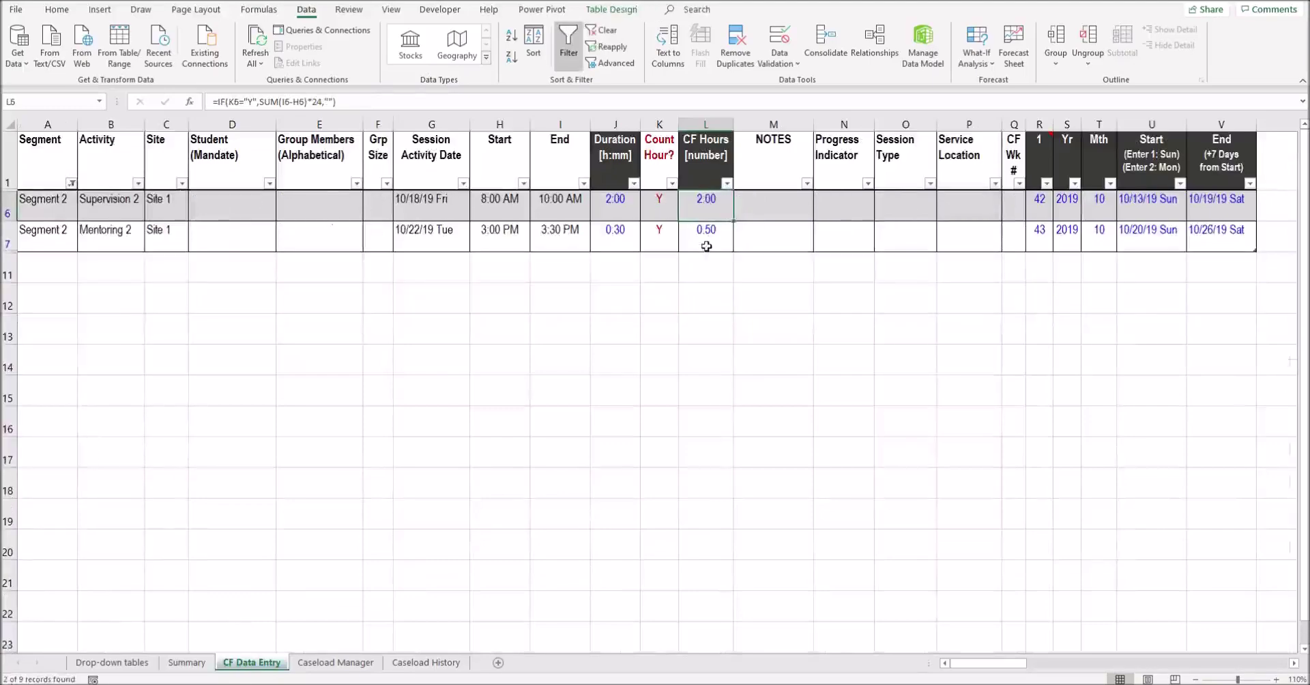
left_click(710, 229)
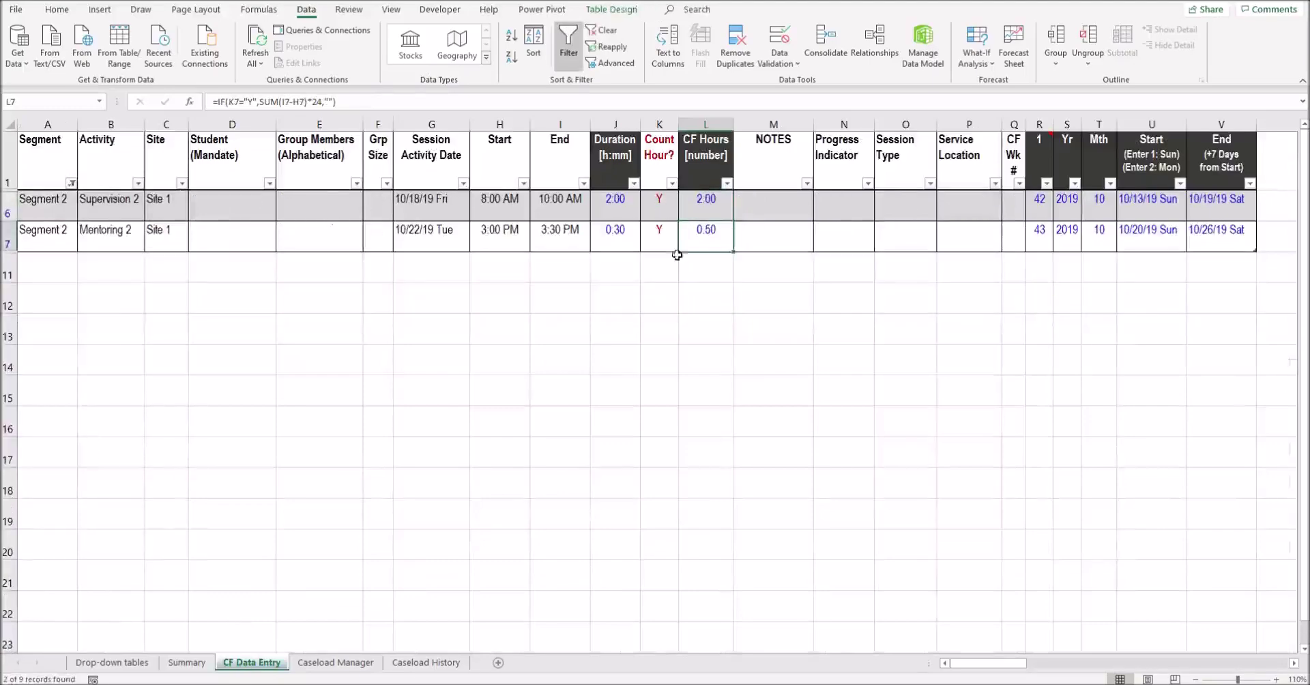
Compare the completed Supervision 2 and Mentoring 2 hours on the Summary sheet with the logged sessions
left_click(193, 665)
left_click(565, 386)
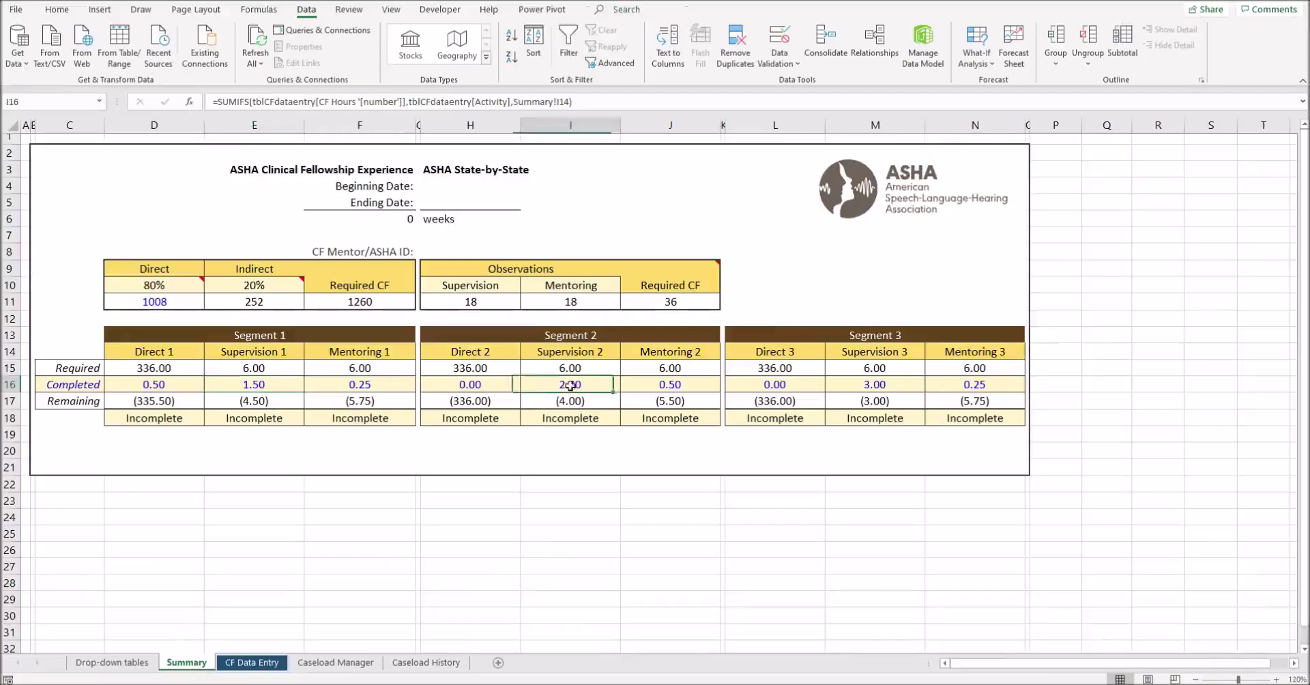
left_click(703, 386)
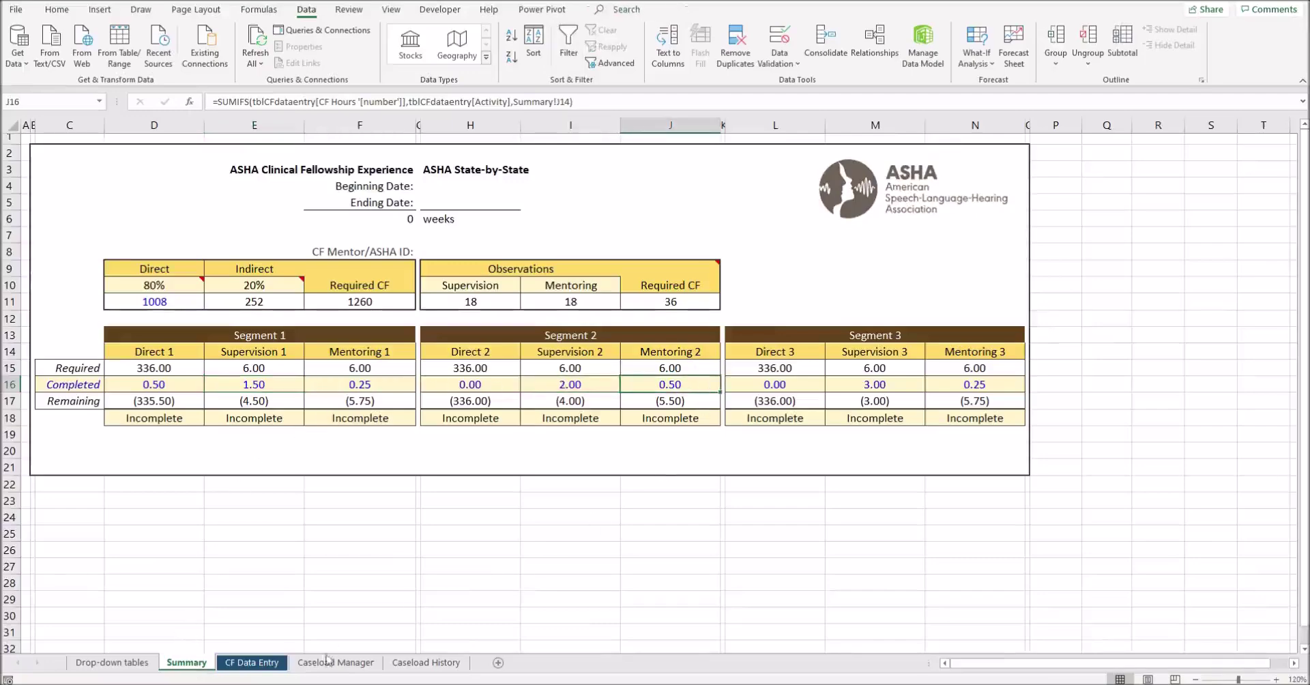
Filter the CF Data Entry table to Segment 3 and check the CF Hours for Supervision 3 and Mentoring 3
left_click(264, 662)
left_click(71, 183)
left_click(61, 351)
left_click(63, 363)
left_click(93, 453)
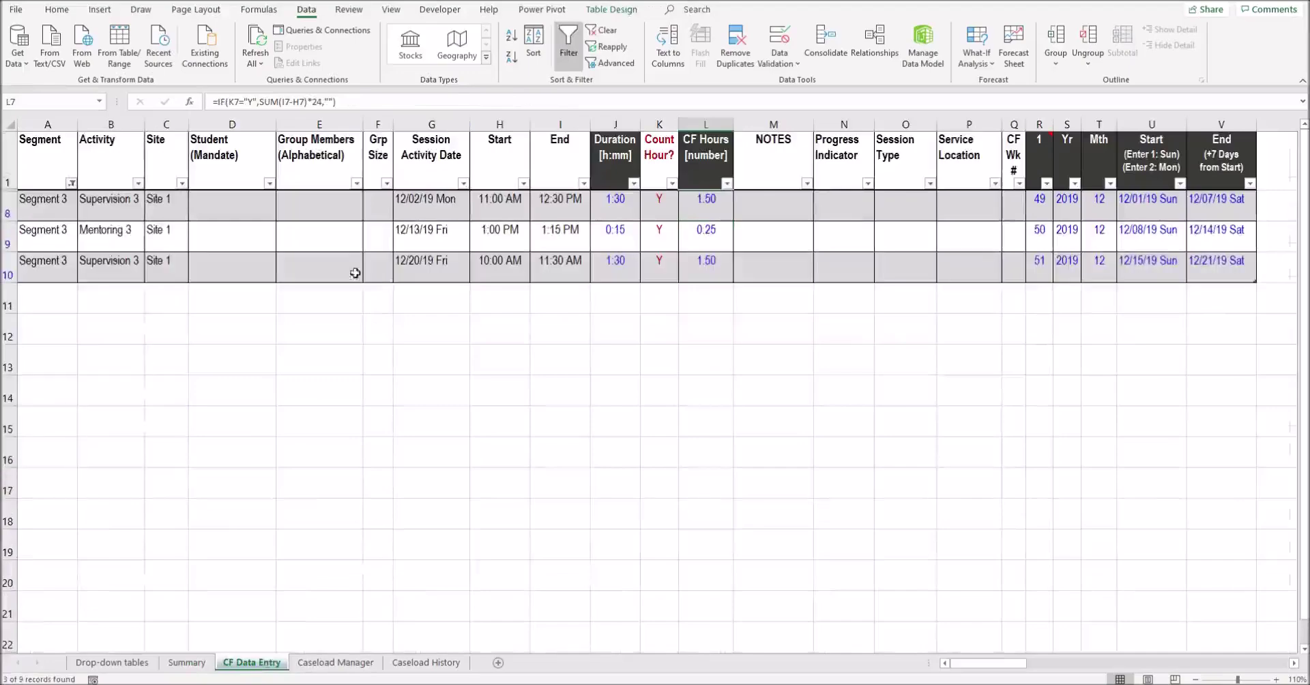
left_click(723, 200)
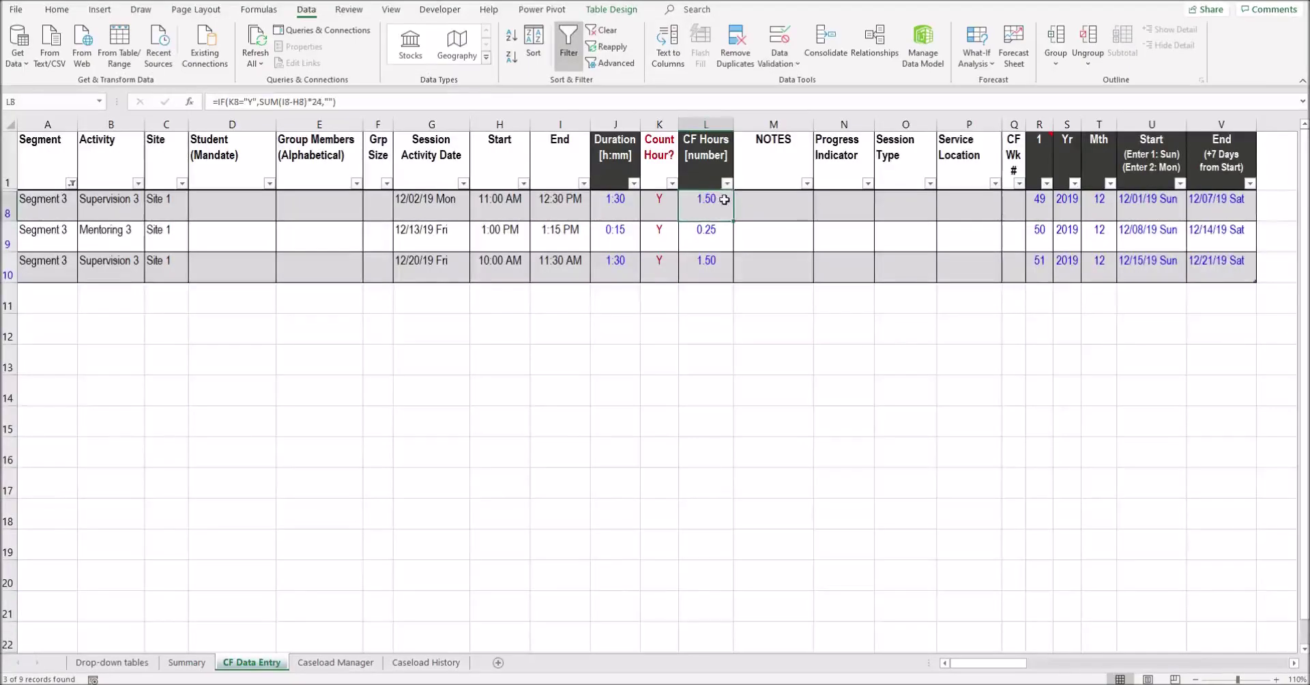
left_click(711, 272, "ctrl")
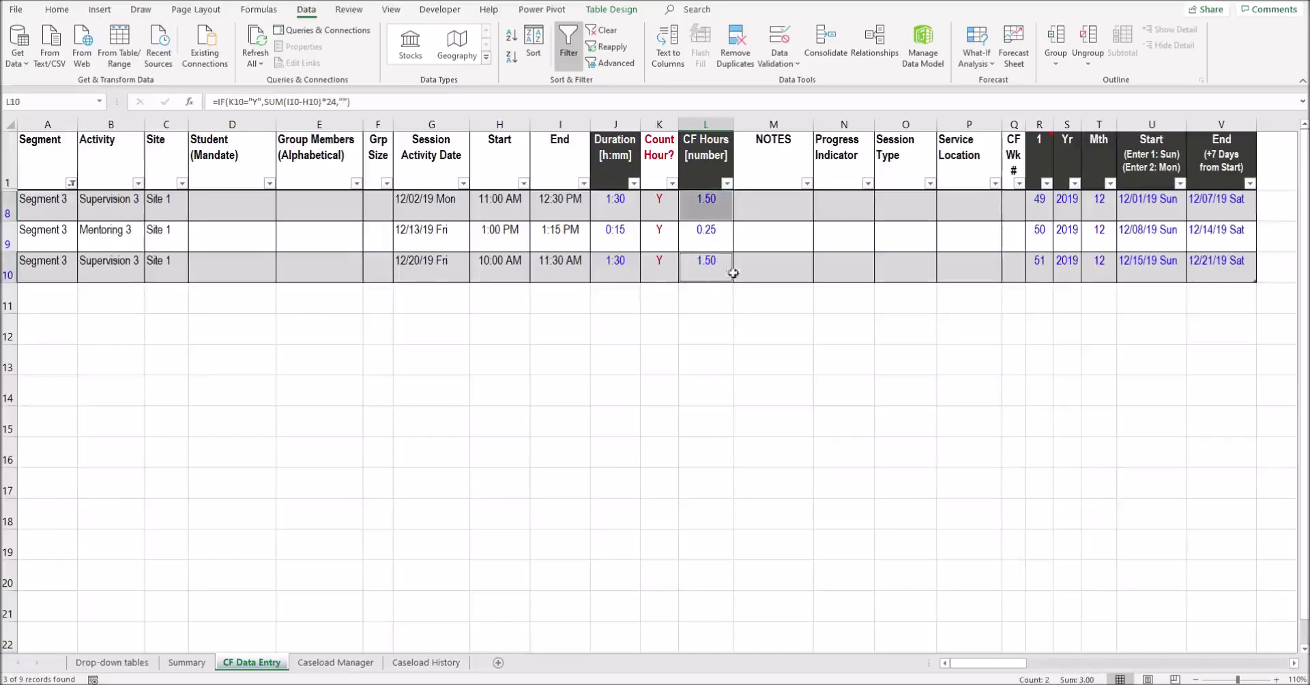
left_click(707, 242)
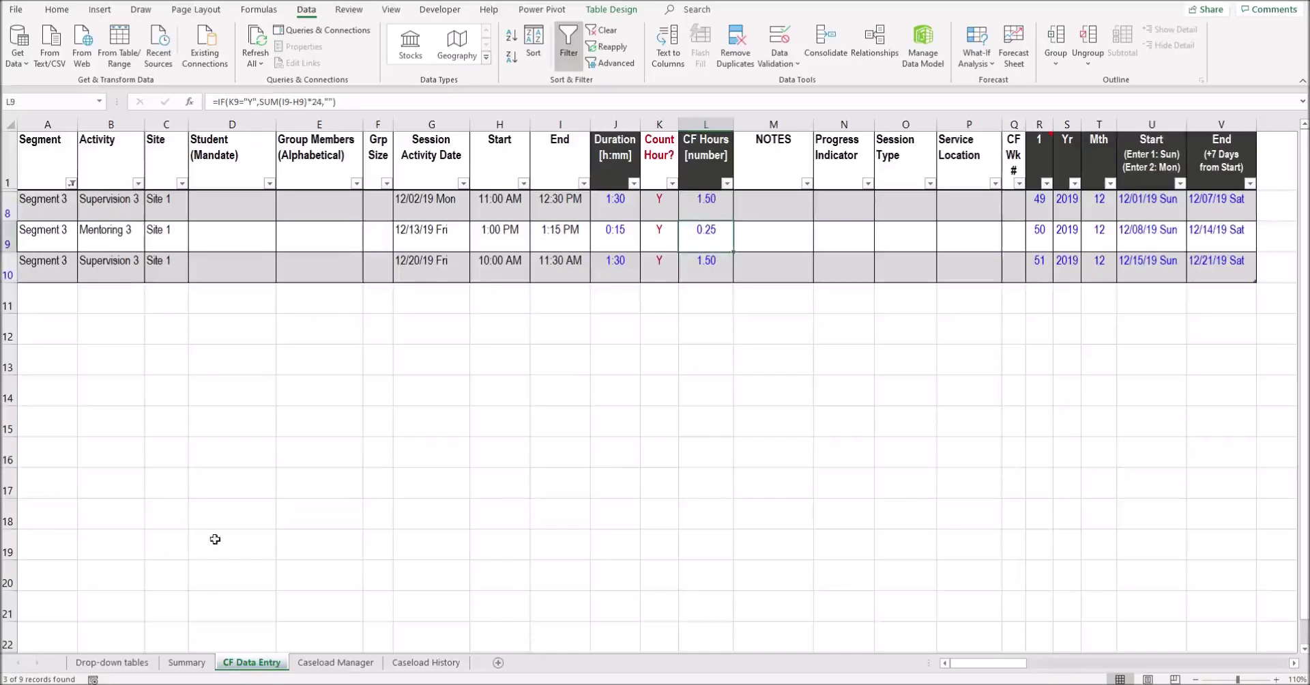
Compare the completed Supervision 3 and Mentoring 3 hours on the Summary sheet with the logged sessions
left_click(195, 667)
left_click(904, 384)
left_click(1008, 386)
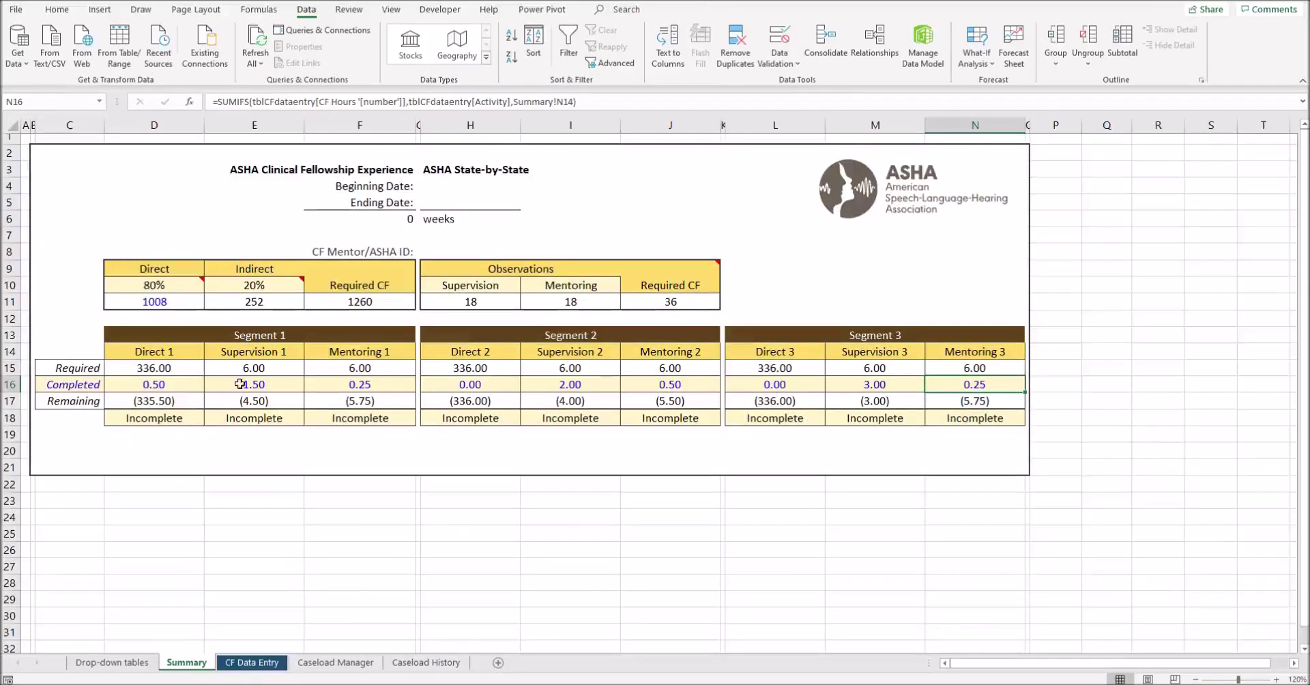
Review the Mentoring 3 row's segment, activity and session times on CF Data Entry, plus the Count Hour entries of all Segment 3 sessions
left_click(252, 662)
left_click_drag(59, 230, 96, 232)
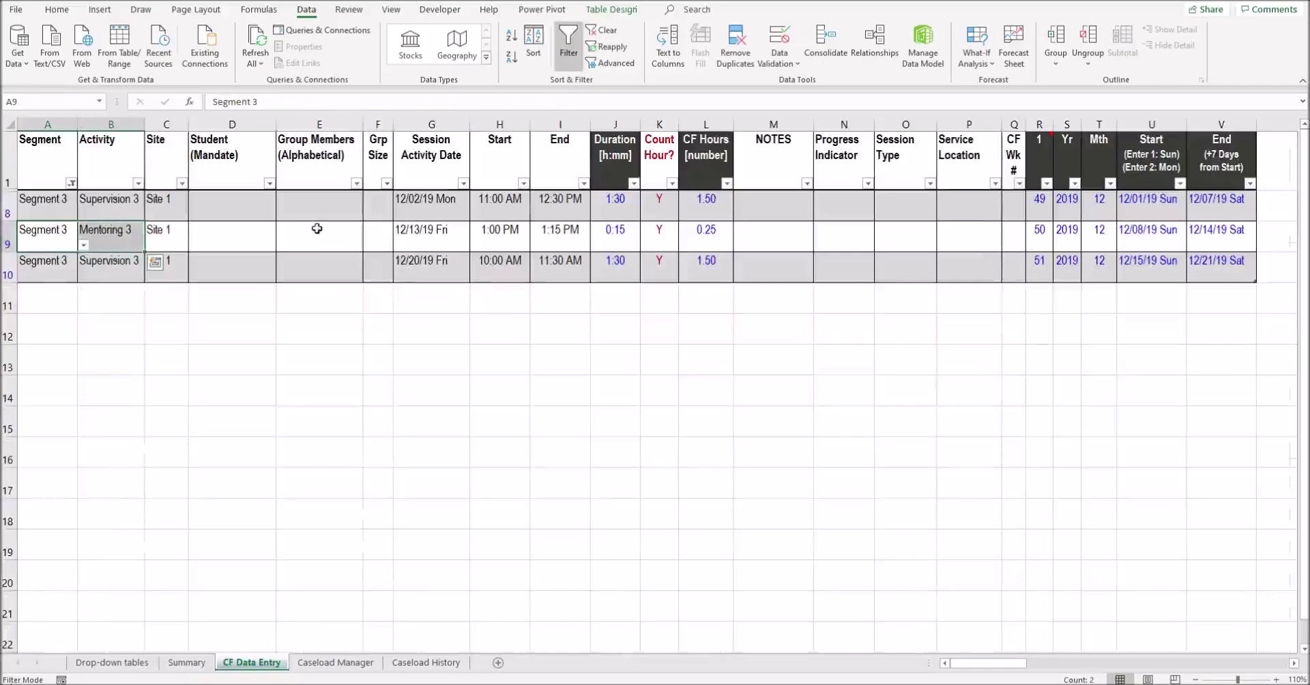
left_click_drag(509, 238, 562, 236)
left_click_drag(663, 235, 662, 265)
left_click_drag(661, 207, 660, 264)
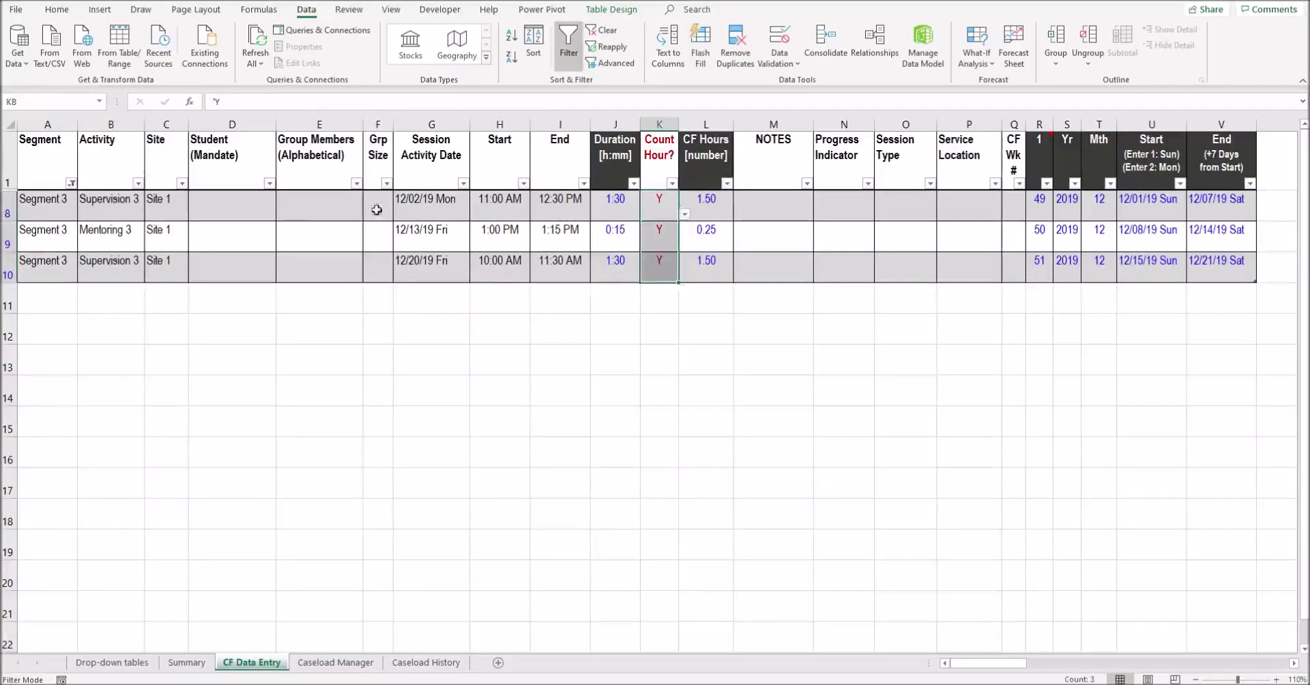
Examine the student records on the Caseload Manager sheet, particularly the Student (Mandate) names in A2:A26
key("ctrl+Page_Down")
left_click_drag(96, 161, 258, 504)
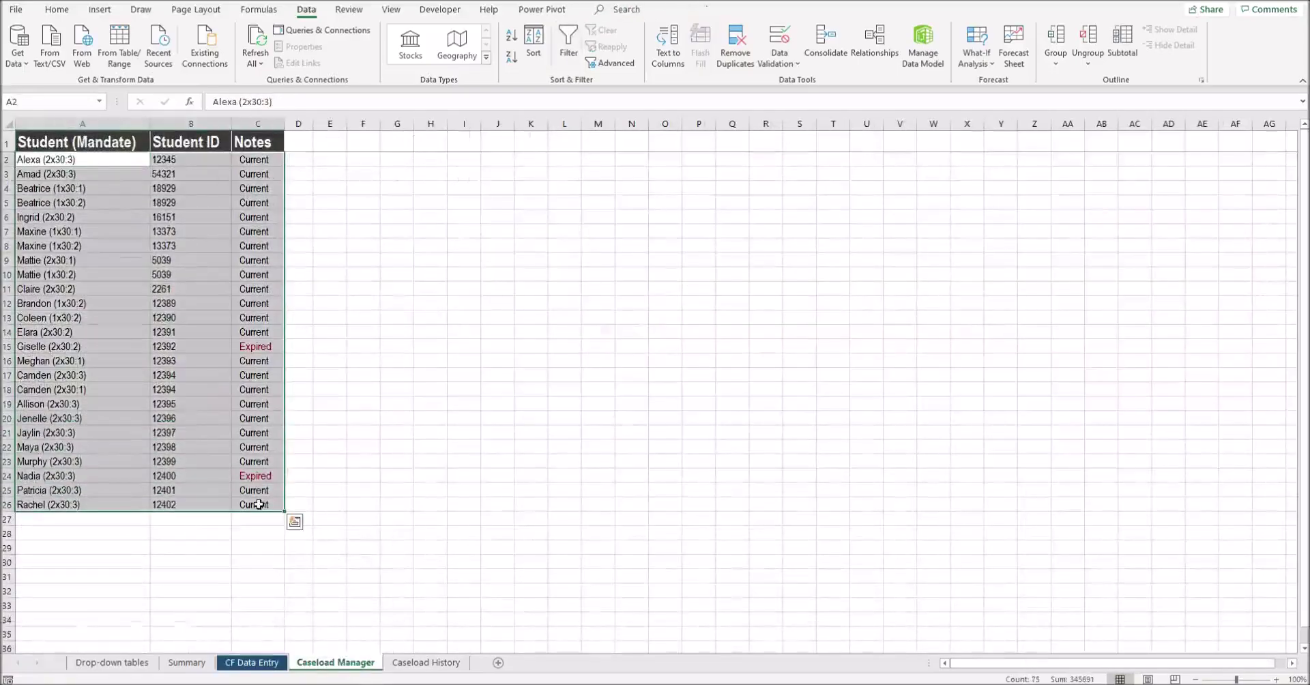
left_click(134, 503, "shift")
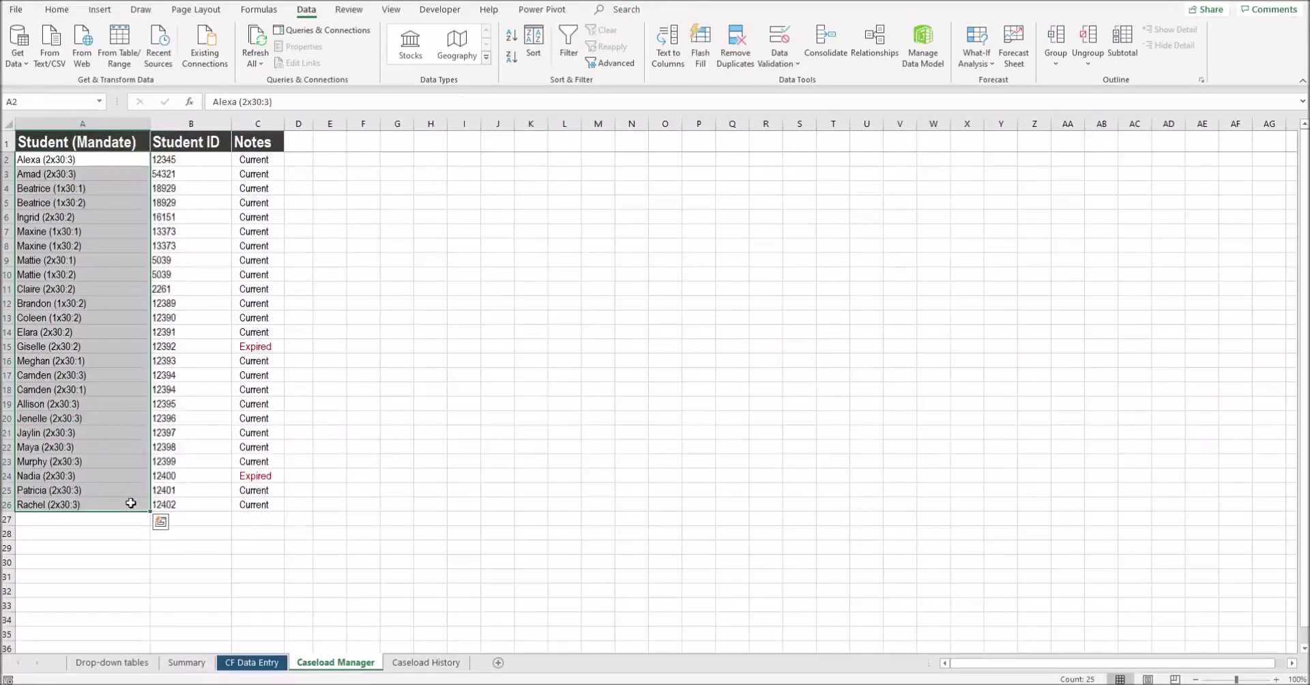
Show all CF Data Entry sessions without the Segment filter and look through the Student (Mandate) choices in D3
left_click(252, 662)
left_click(271, 245)
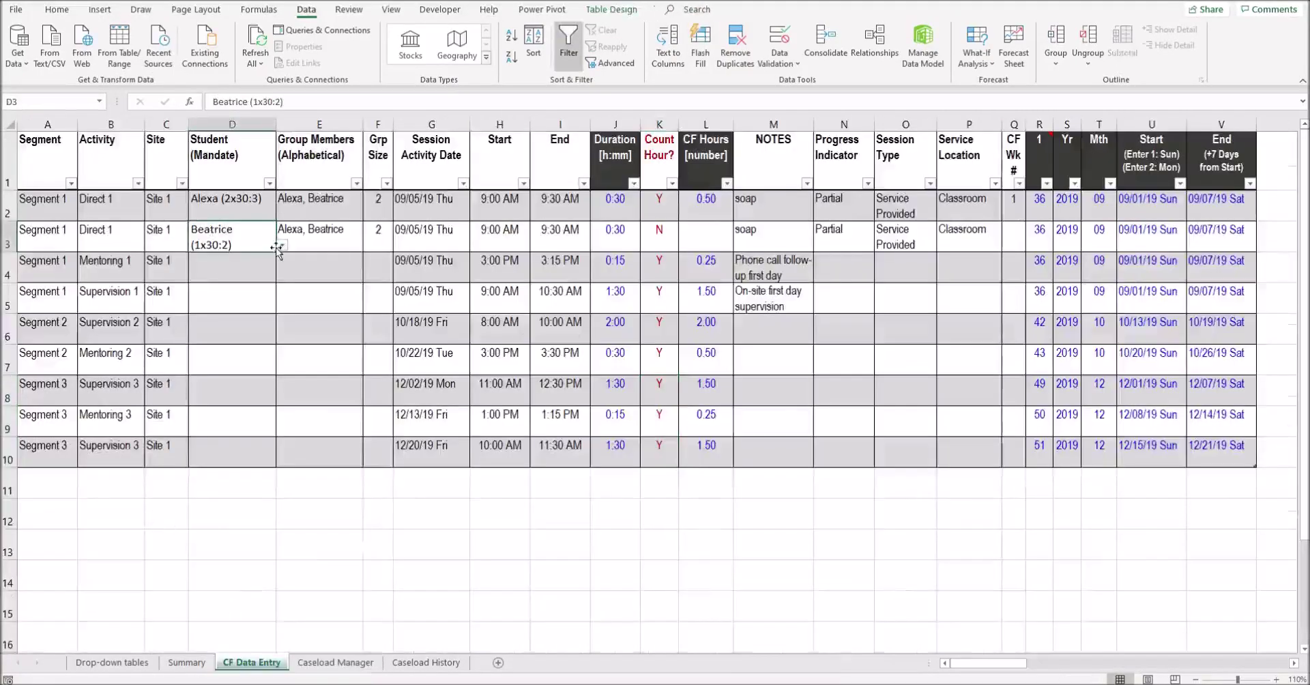
left_click(282, 244)
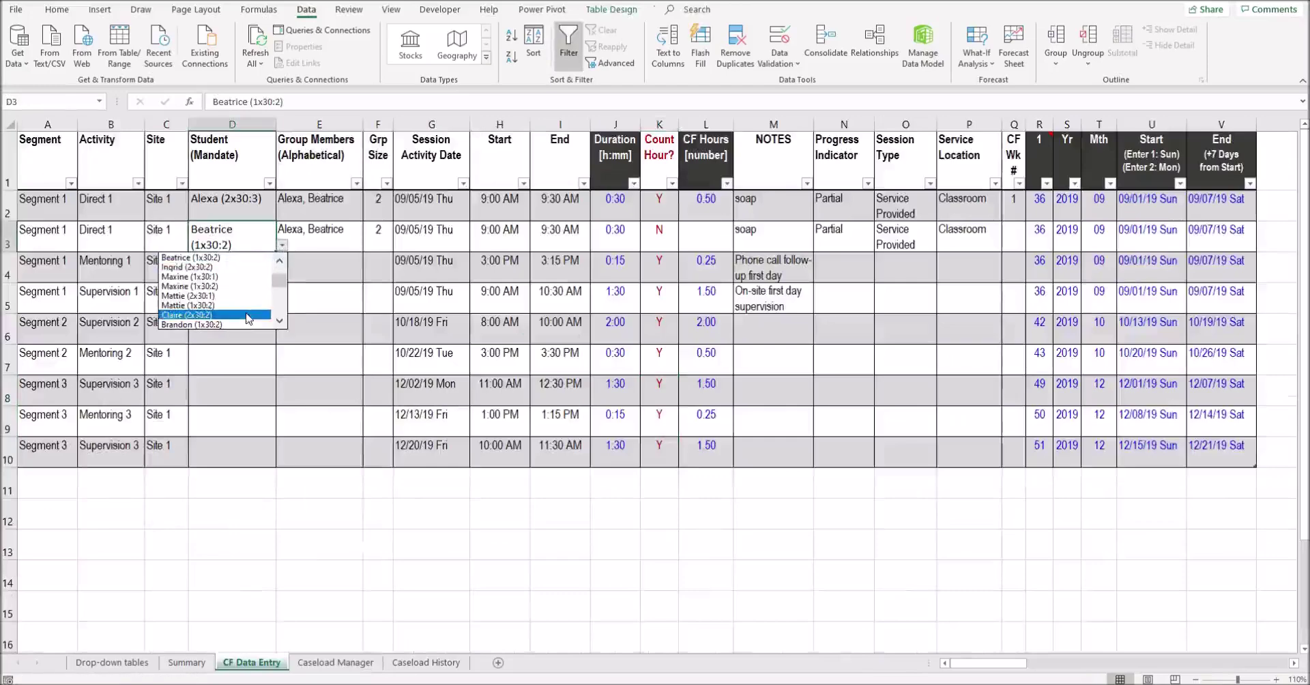
Add a new session row at the end of the table with Site 2 as its site, and look through its student choices
left_click(1191, 456)
key("Tab")
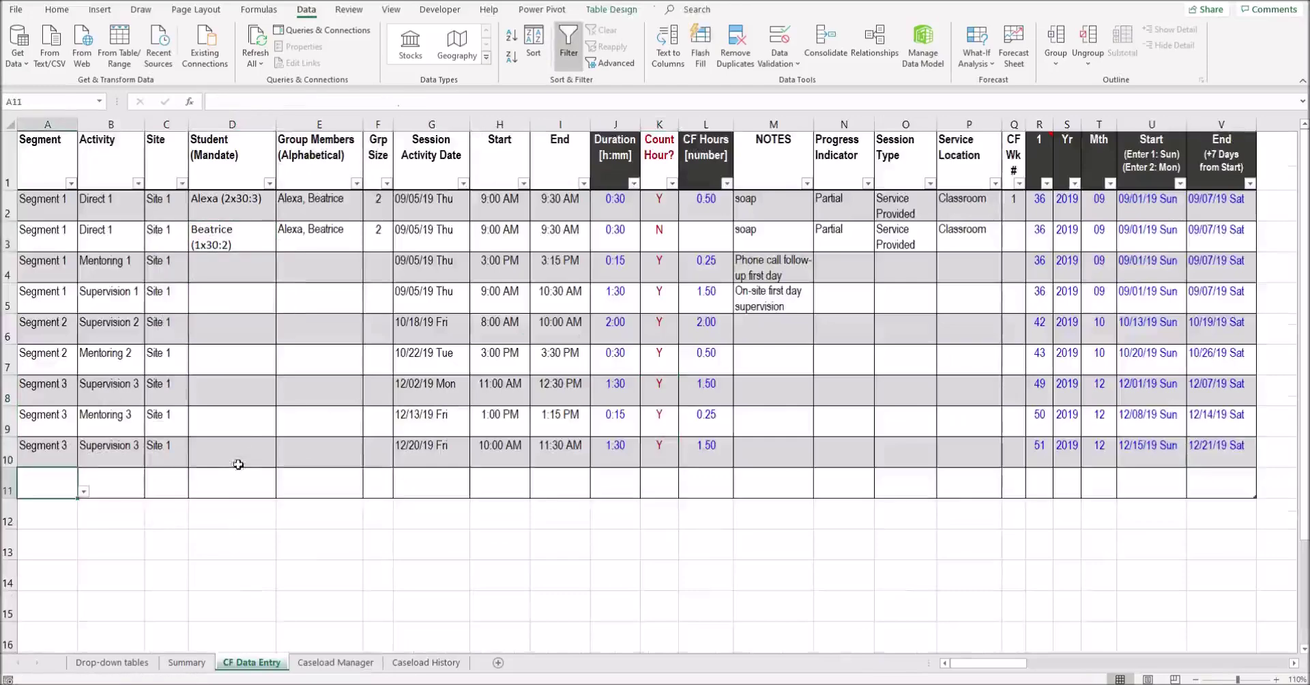
left_click(165, 485)
type("S")
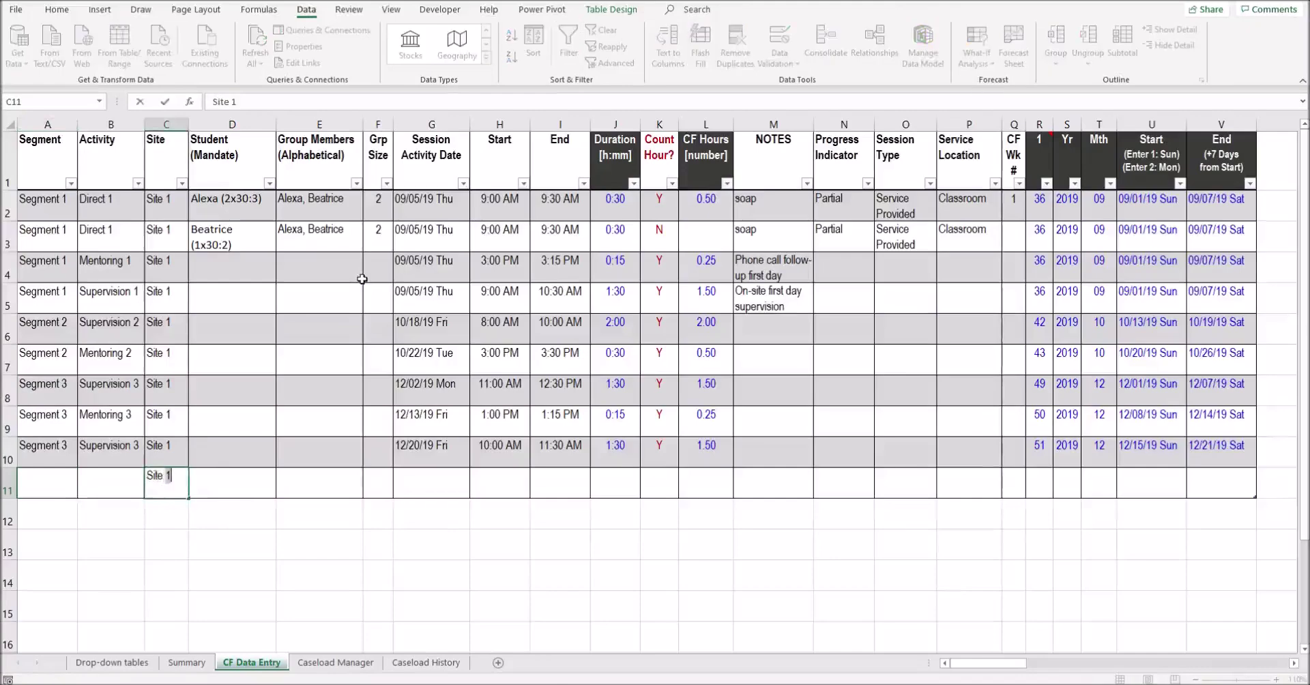
type("ite 2")
key("Tab")
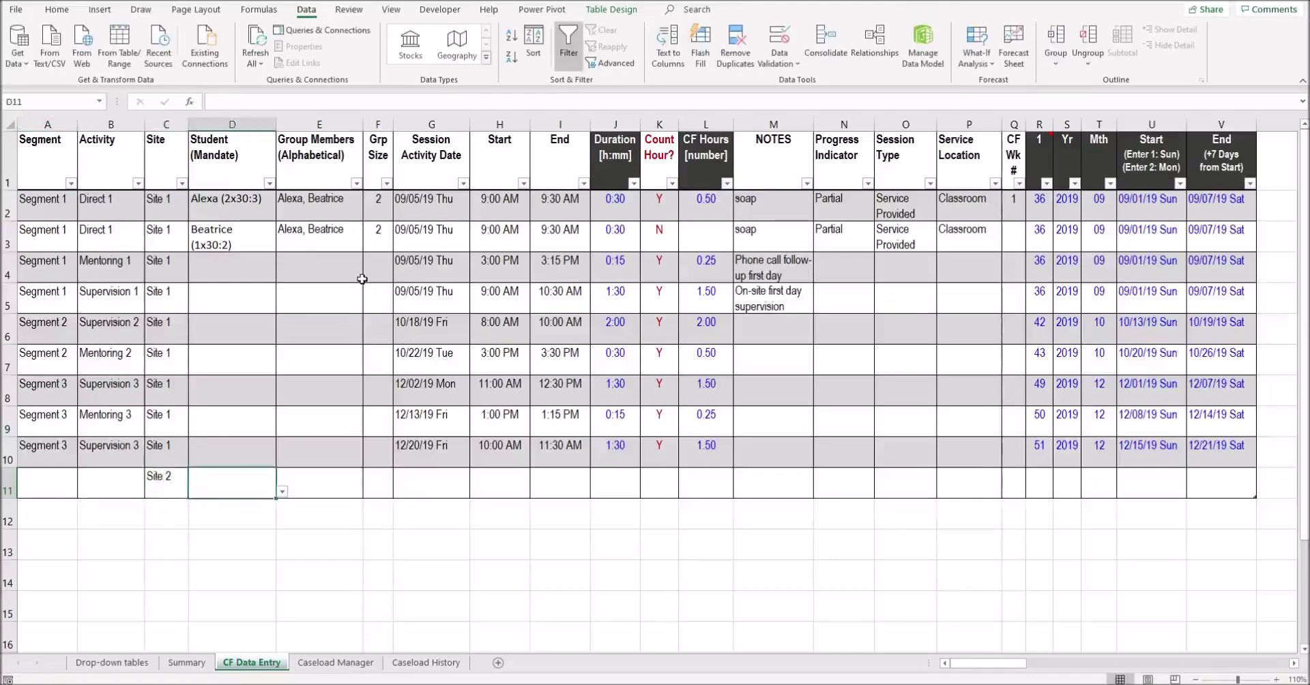
left_click(282, 491)
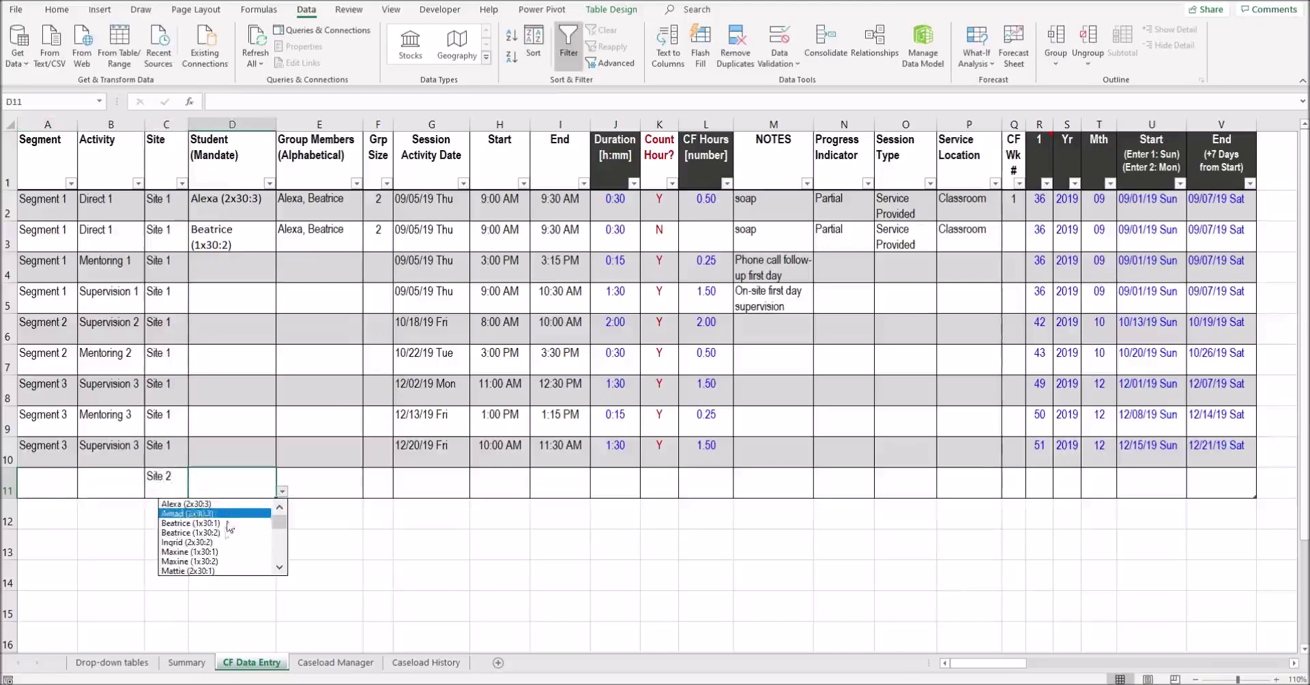
left_click(247, 480)
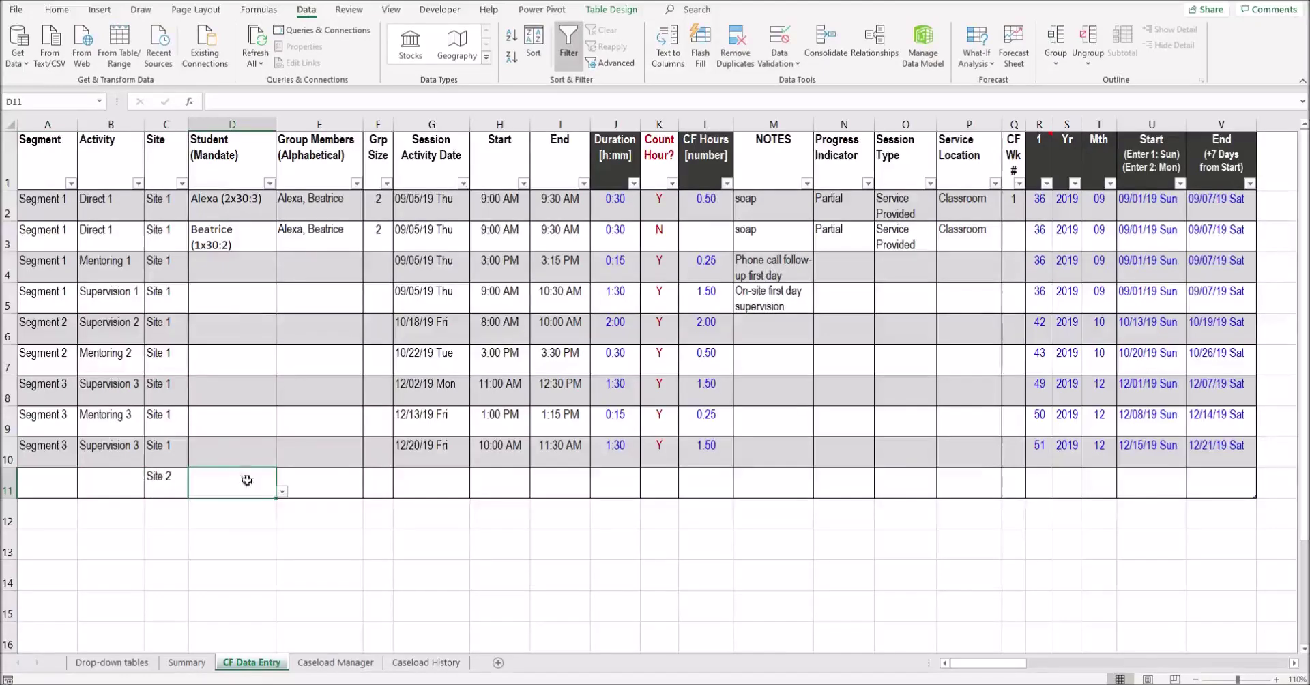
Copy the student names, IDs and notes in A2:C26 of the Caseload Manager sheet
left_click(335, 662)
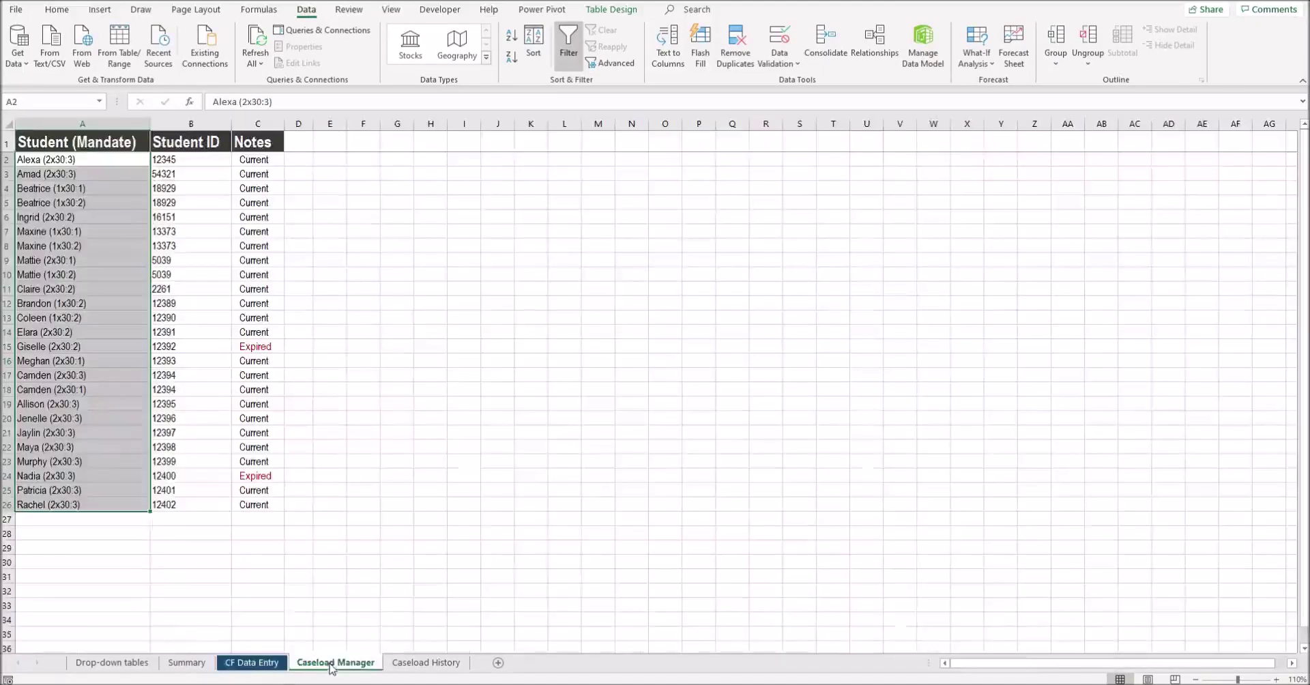
left_click(263, 504, "shift")
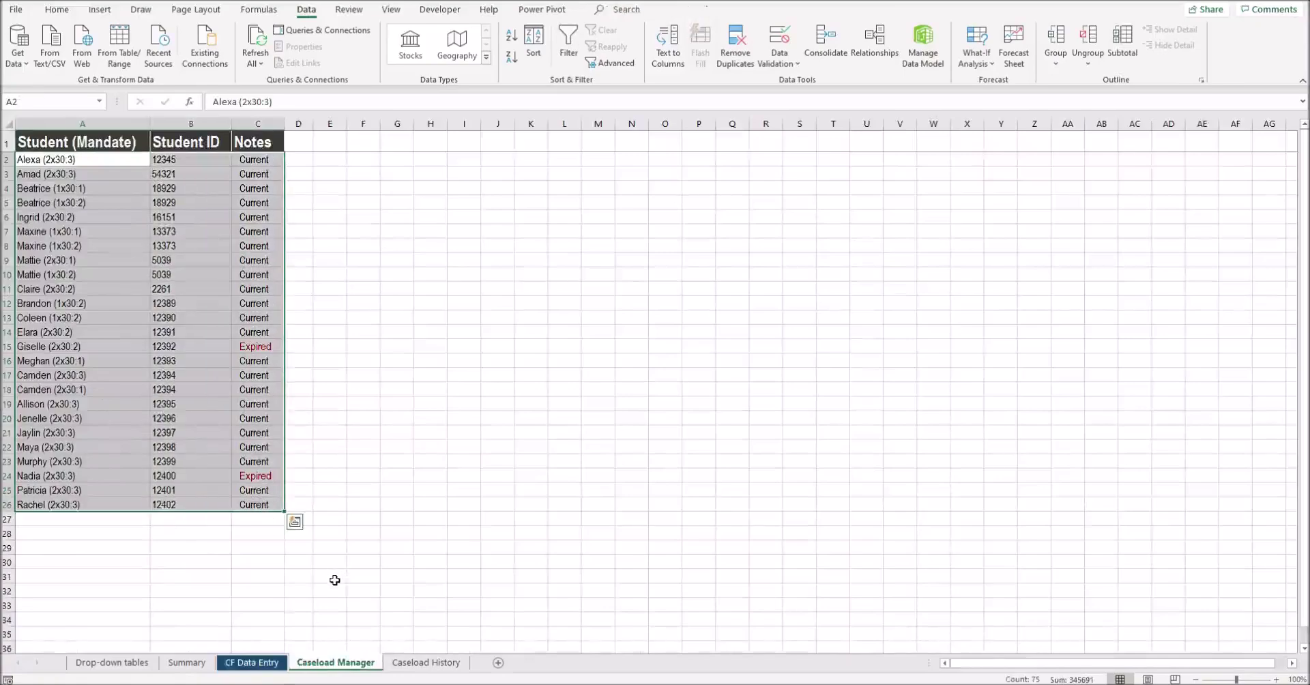
key("ctrl+c")
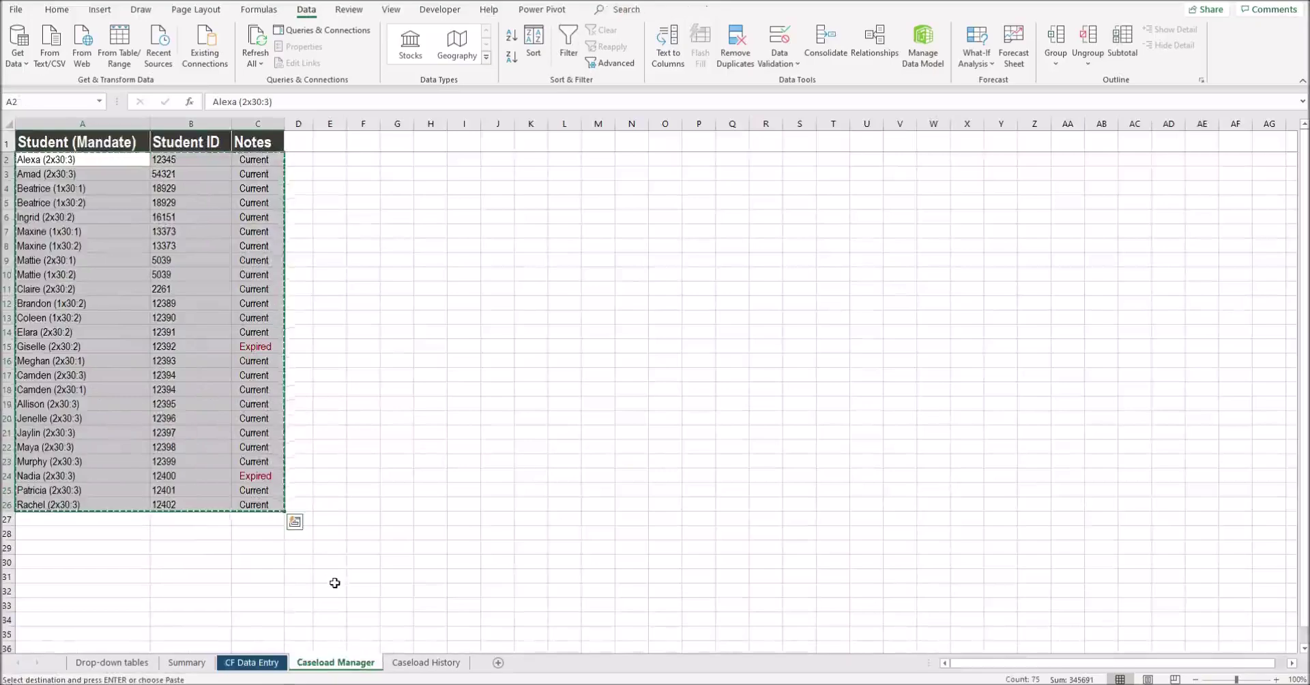
Review the Caseload 1 block on the Caseload History sheet: title, site, address, start and end cells, and student list
left_click(413, 663)
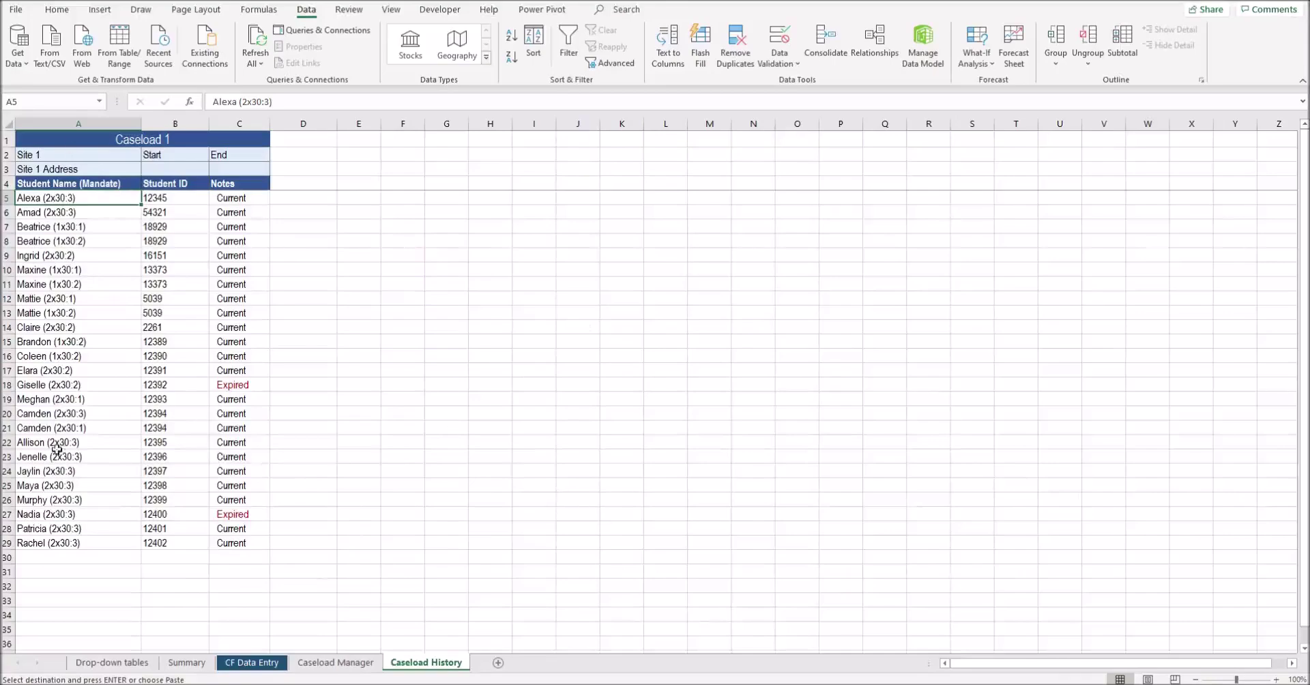
left_click(109, 142)
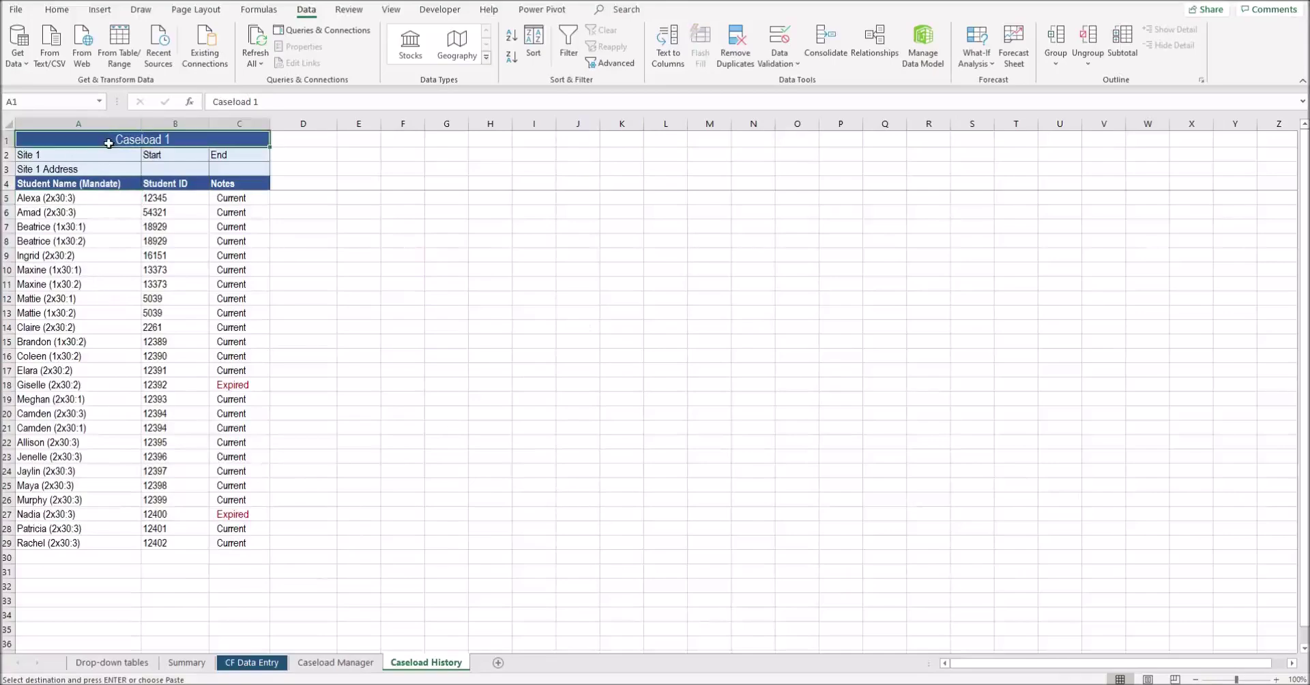
left_click_drag(109, 144, 110, 172)
left_click(102, 158)
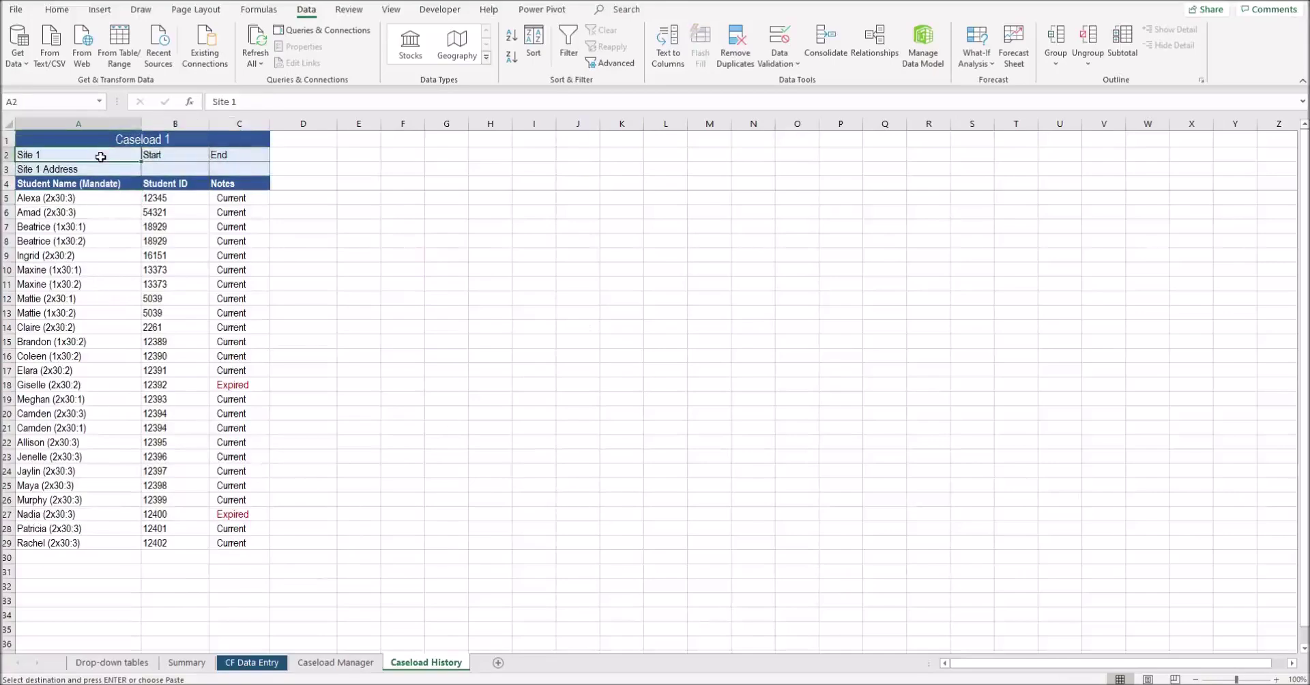
left_click(106, 172)
left_click(152, 175)
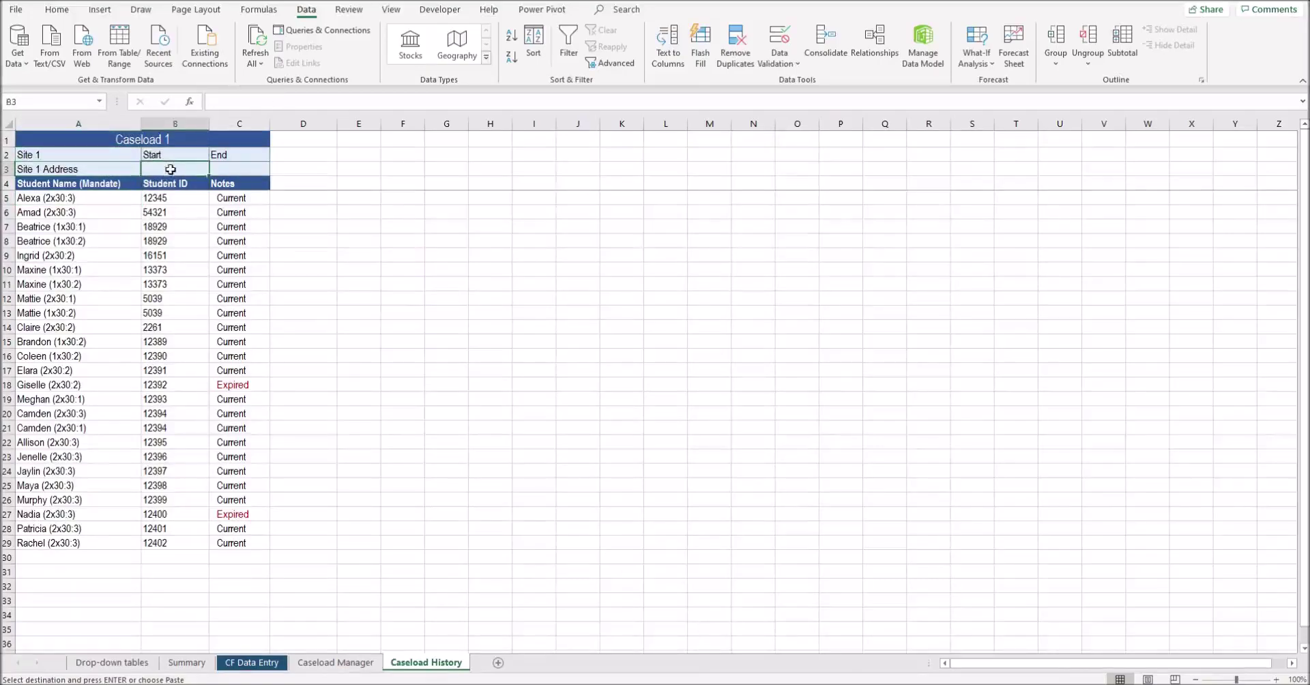
left_click(225, 168)
left_click_drag(75, 183, 243, 529)
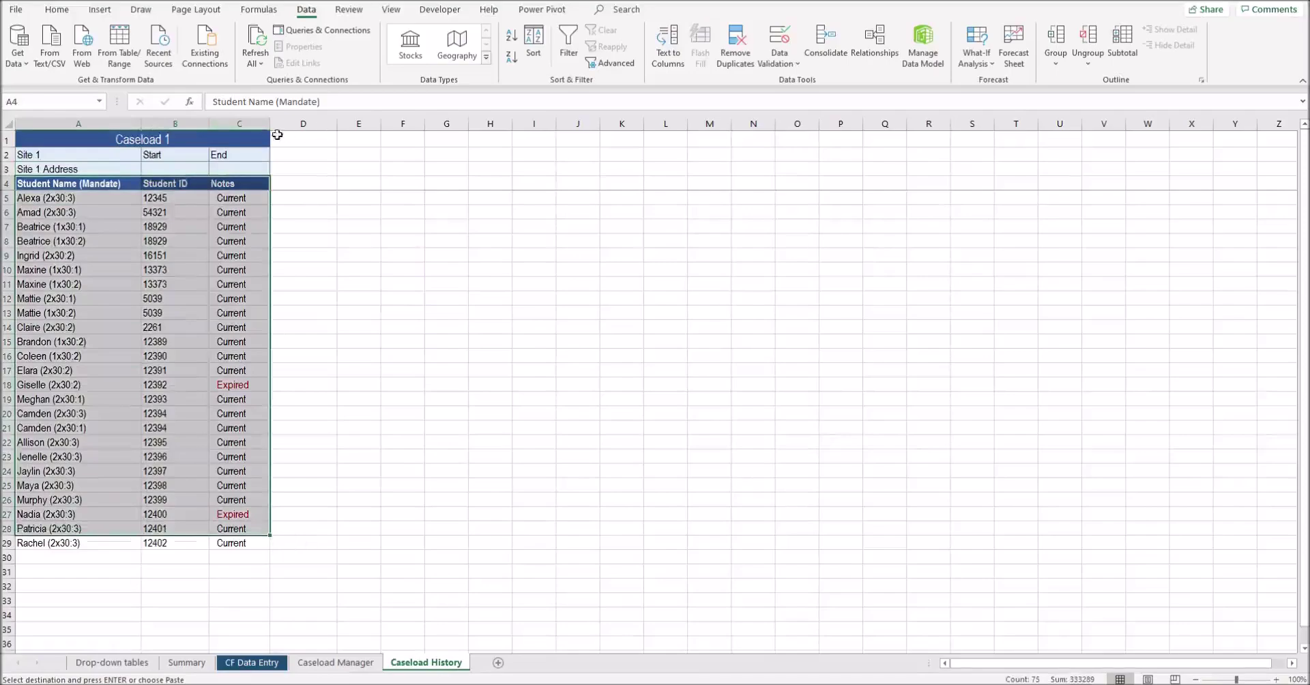
Duplicate the Caseload 1 block from columns A:C into the columns starting at E on the Caseload History sheet
left_click_drag(239, 124, 78, 124)
key("ctrl+c")
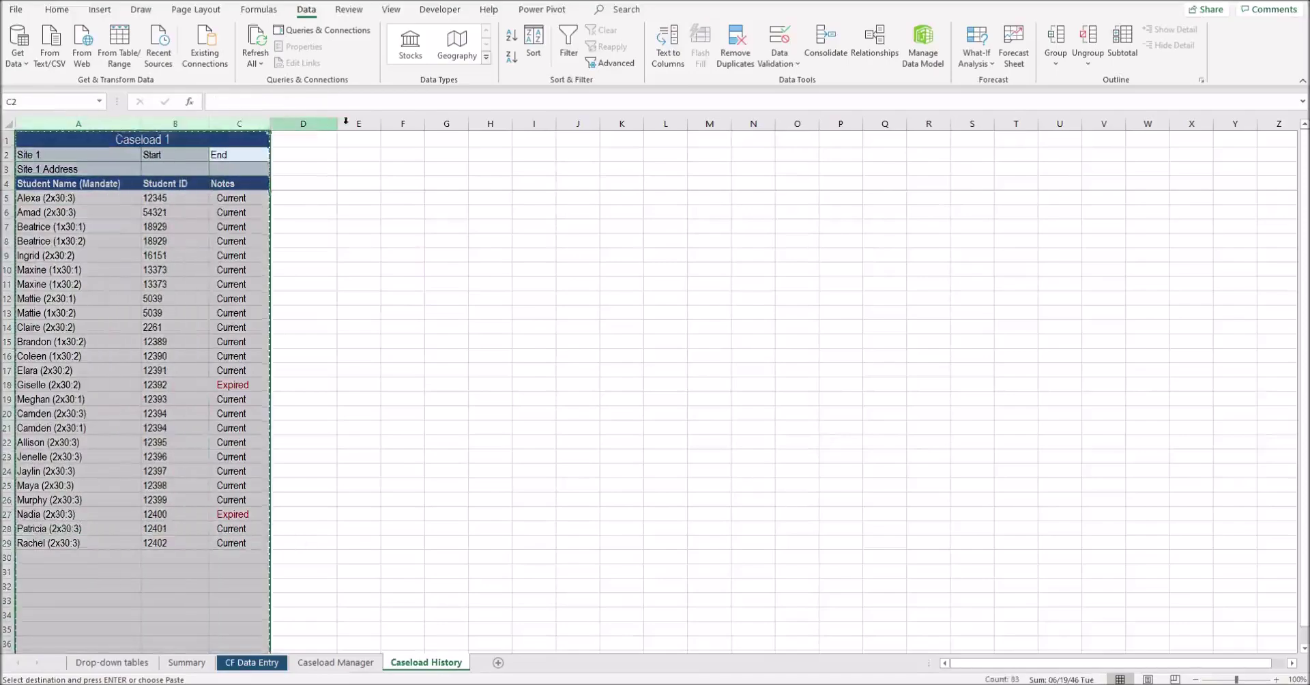
left_click(358, 124)
key("ctrl+v")
Clear the student names, IDs and notes below the headers of the duplicated caseload block
left_click_drag(388, 204, 585, 556)
key("Delete")
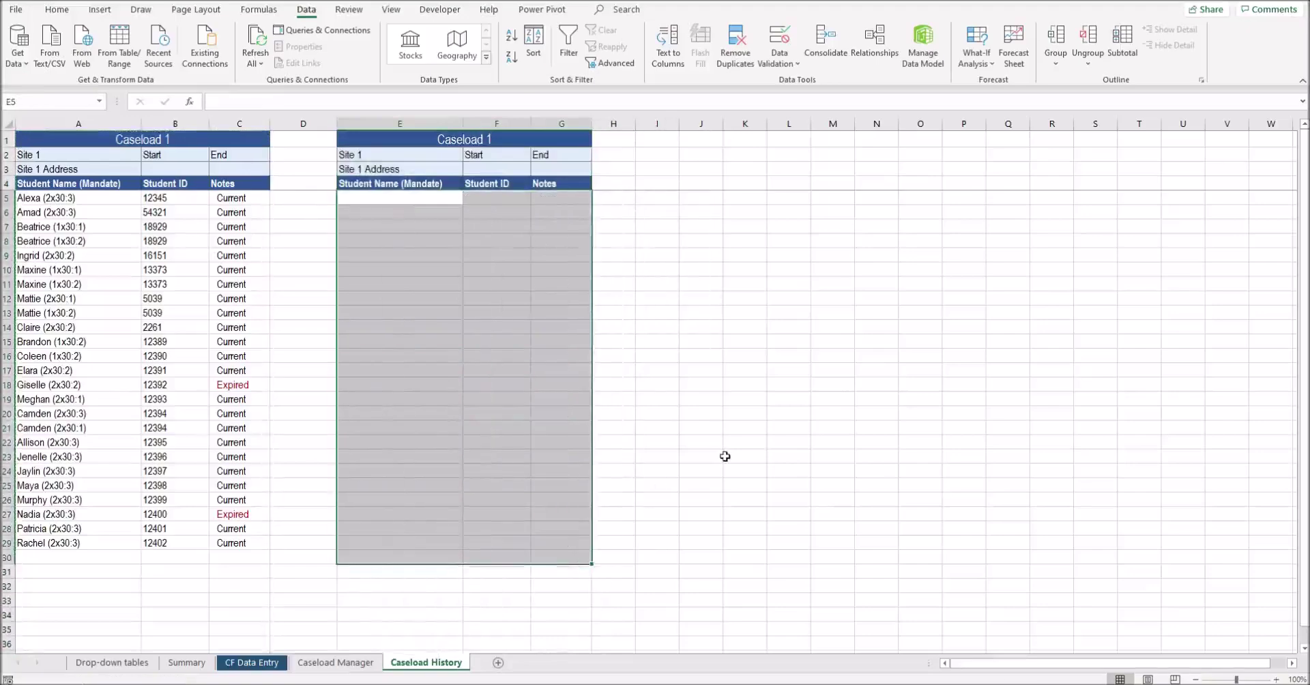
key("Up")
key("Down")
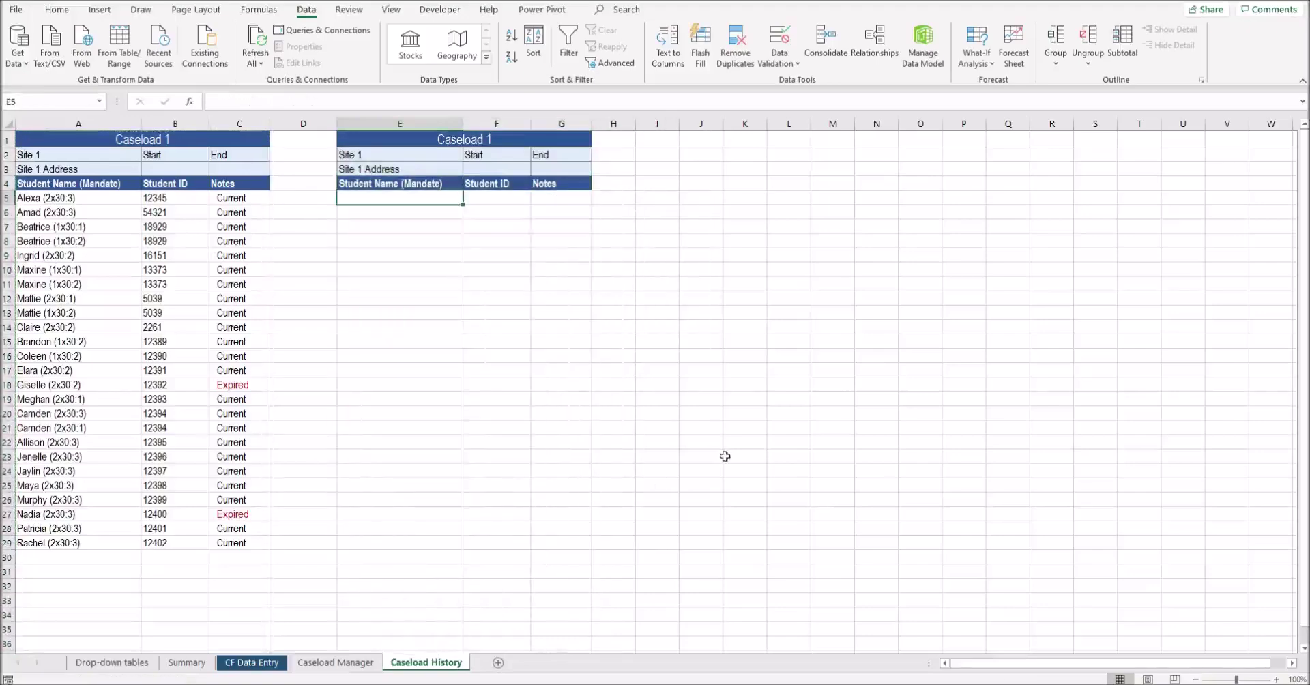
Retitle the duplicated caseload block as Caseload 2
key("Up")
key("Up")
key("Up")
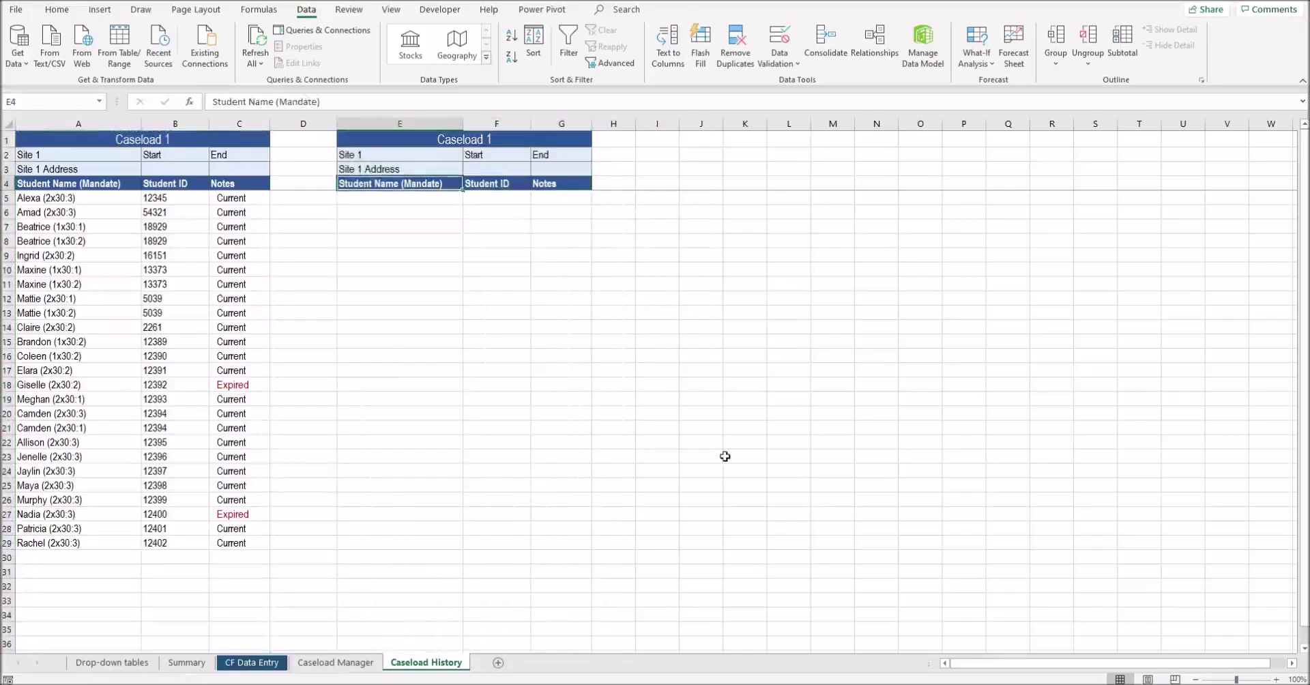
key("F2")
key("BackSpace")
type("2")
key("Return")
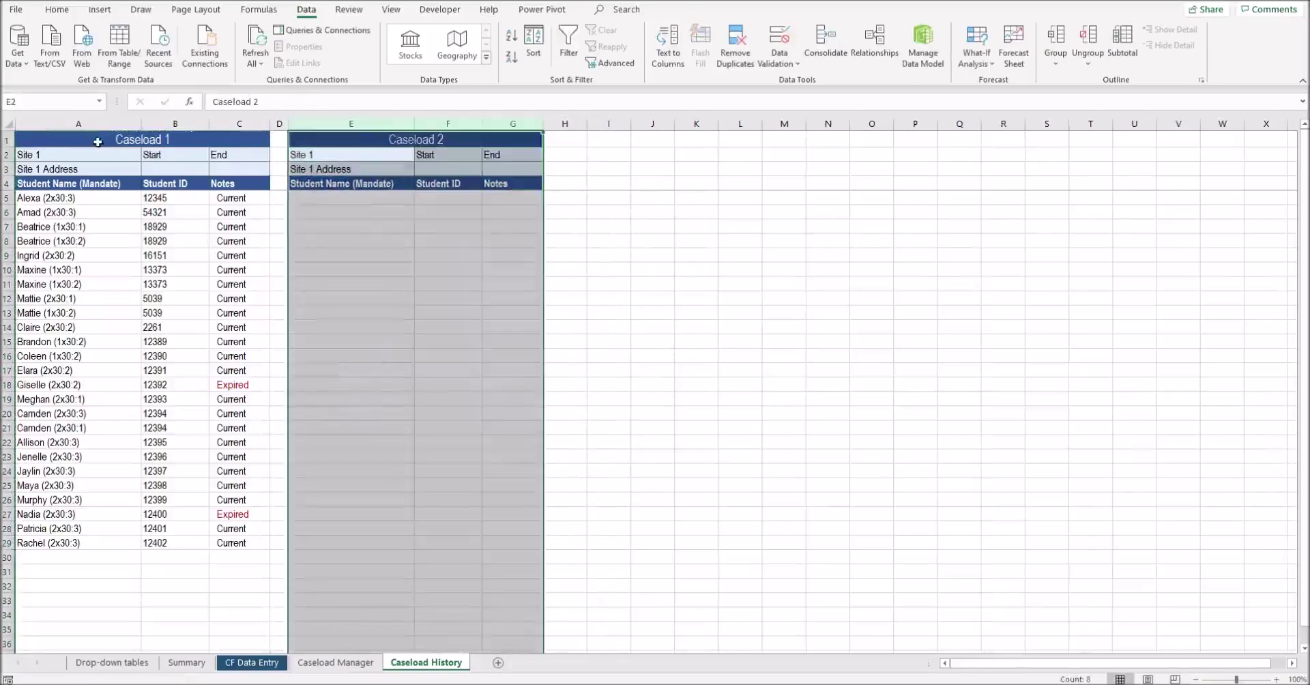
Change the duplicated block's title back to Caseload 1
left_click(136, 139)
left_click(430, 139)
key("F2")
key("BackSpace")
type("1")
key("Return")
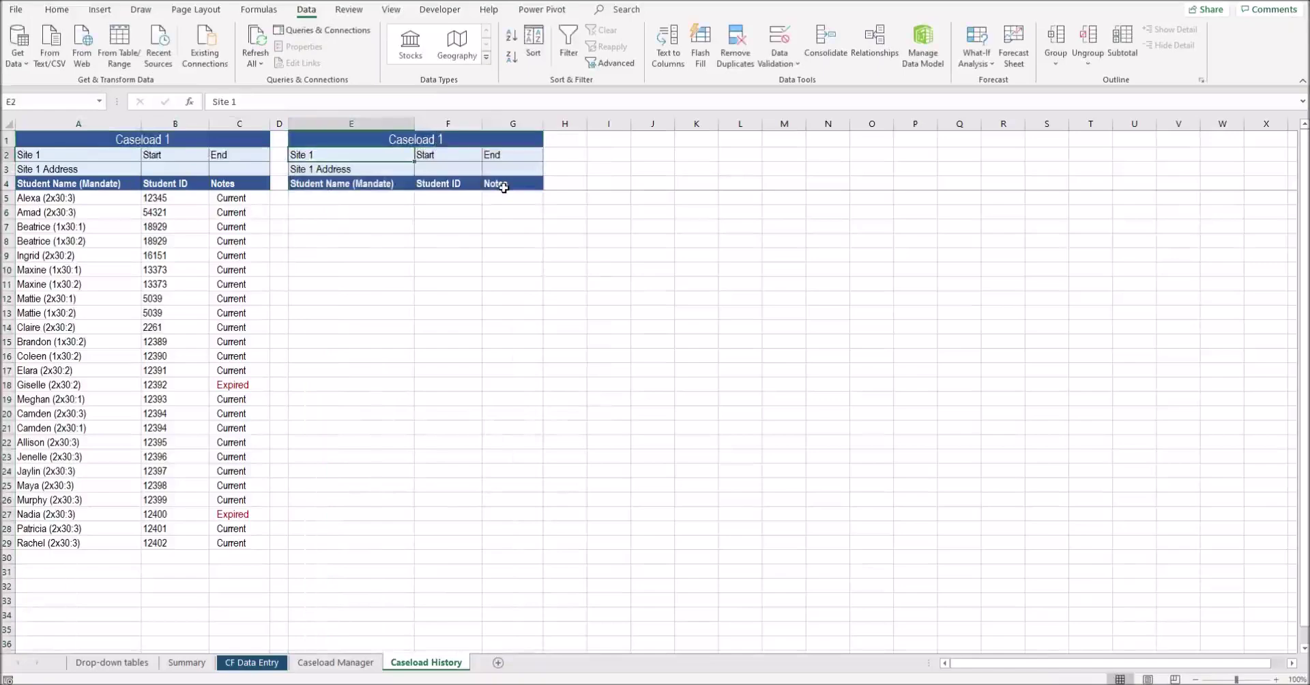
Try adding the suffix b to the second Caseload 1 title and a to the first, and undo the title change
key("Up")
key("F2")
type("b")
key("Return")
key("ctrl+Home")
key("F2")
type("a")
key("Escape")
key("ctrl+z")
left_click(345, 196)
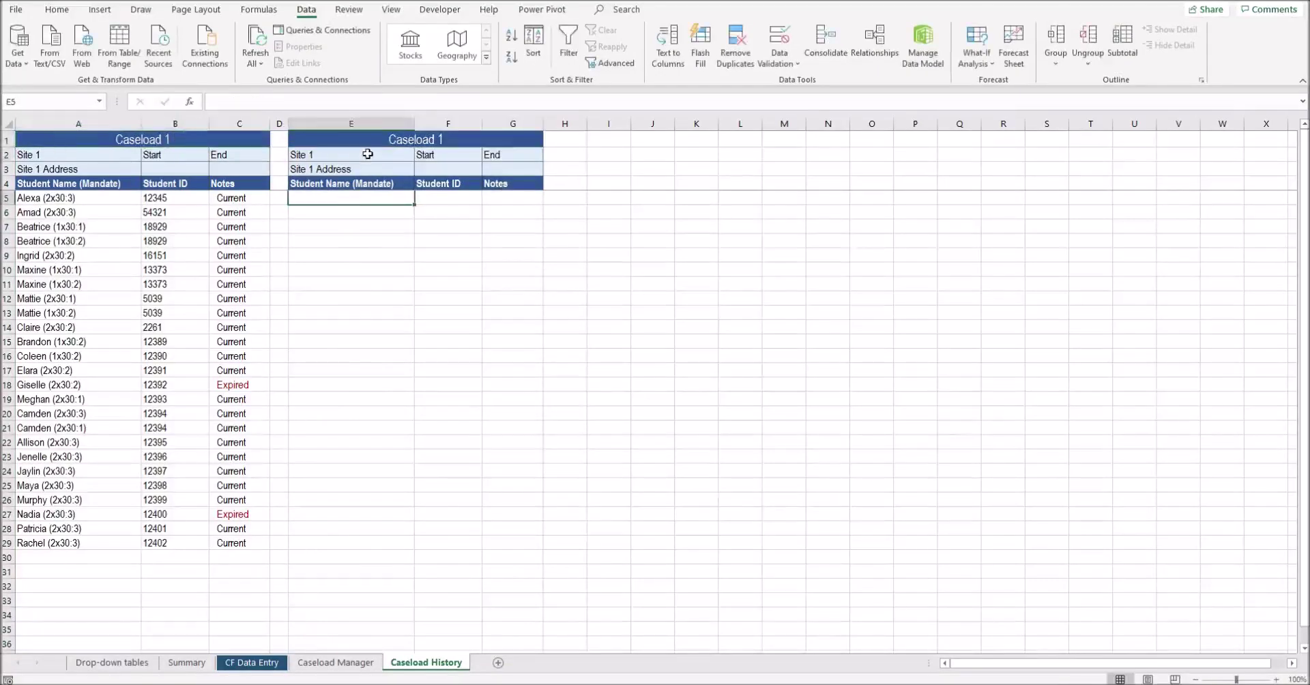
Replace the Student (Mandate) names in A2:A26 of the Caseload Manager sheet with a filled series starting new student 1, new student 2, new student 3
key("ctrl+Page_Up")
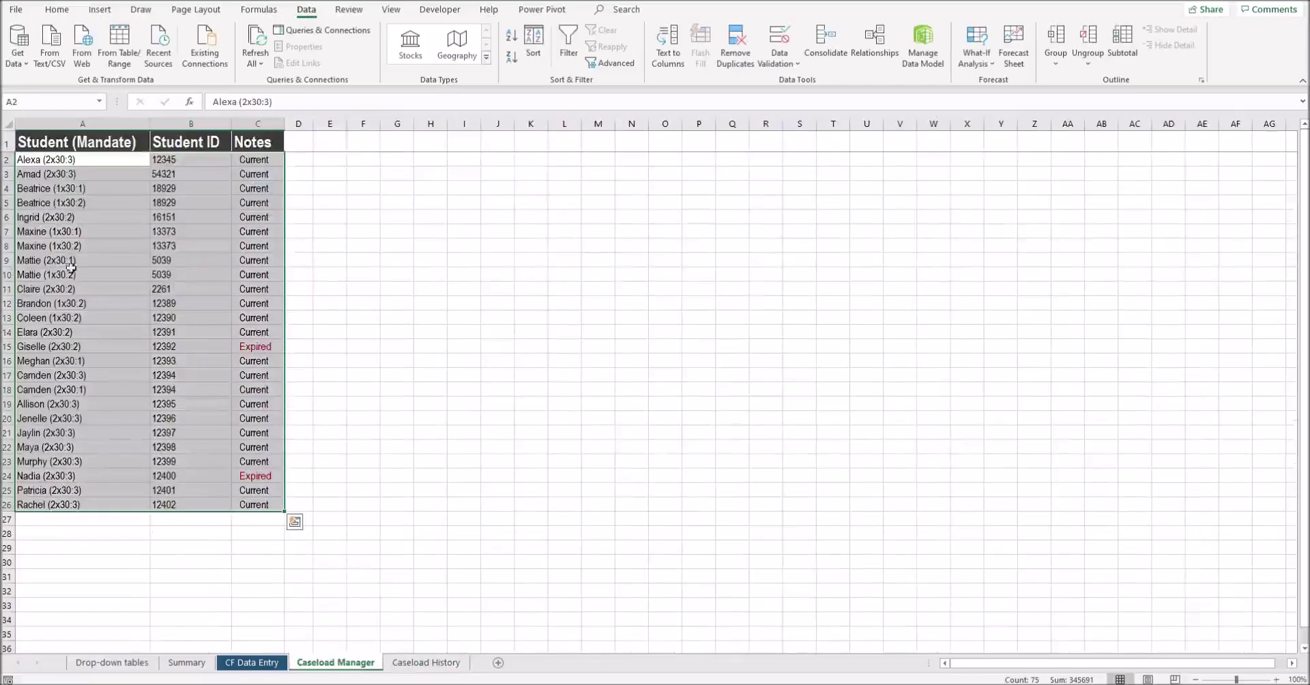
left_click_drag(120, 505, 92, 503)
key("Delete")
left_click_drag(150, 195, 144, 511)
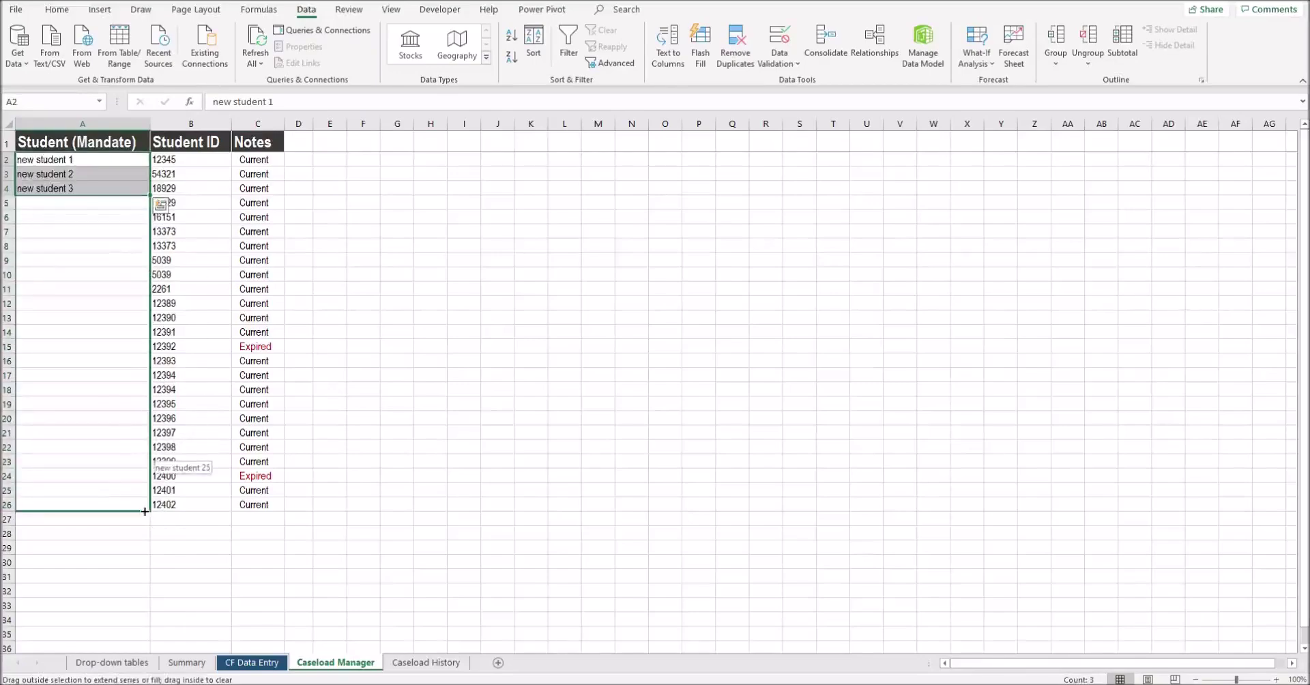
Extend the new student series down through A26 and inspect the Student (Mandate) choices offered for D3 on the CF Data Entry sheet
left_click_drag(145, 511, 144, 510)
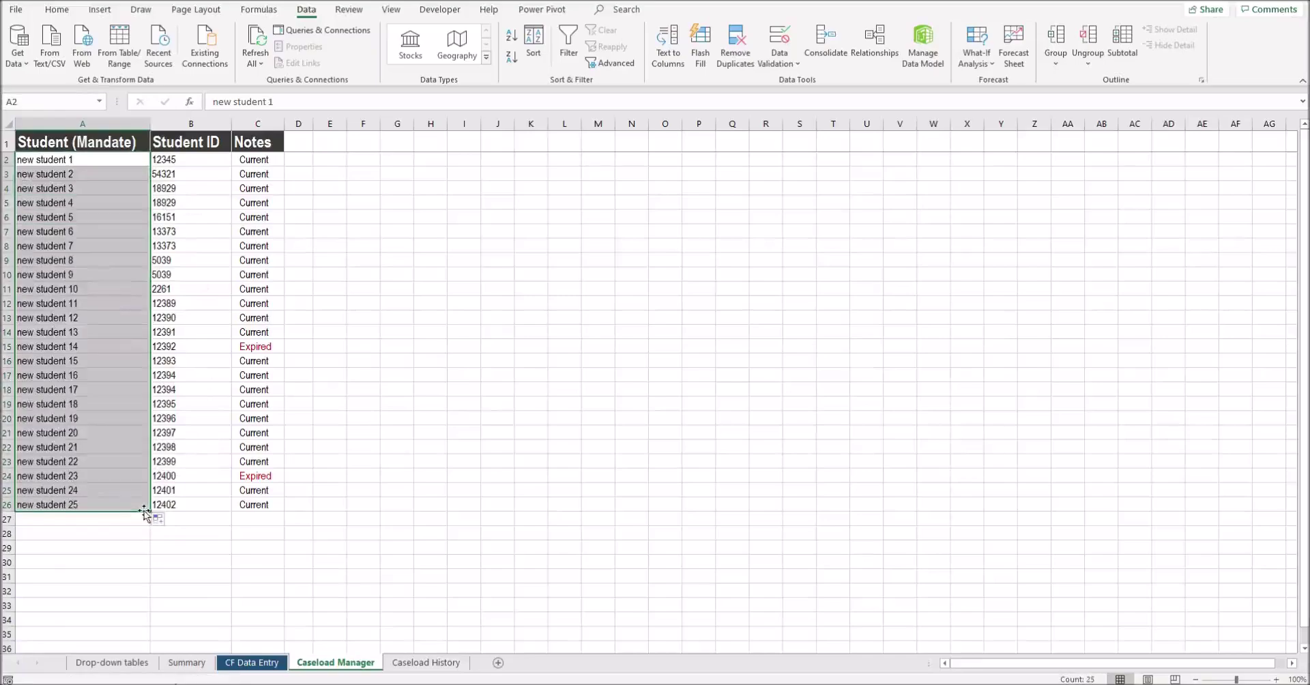
left_click(235, 663)
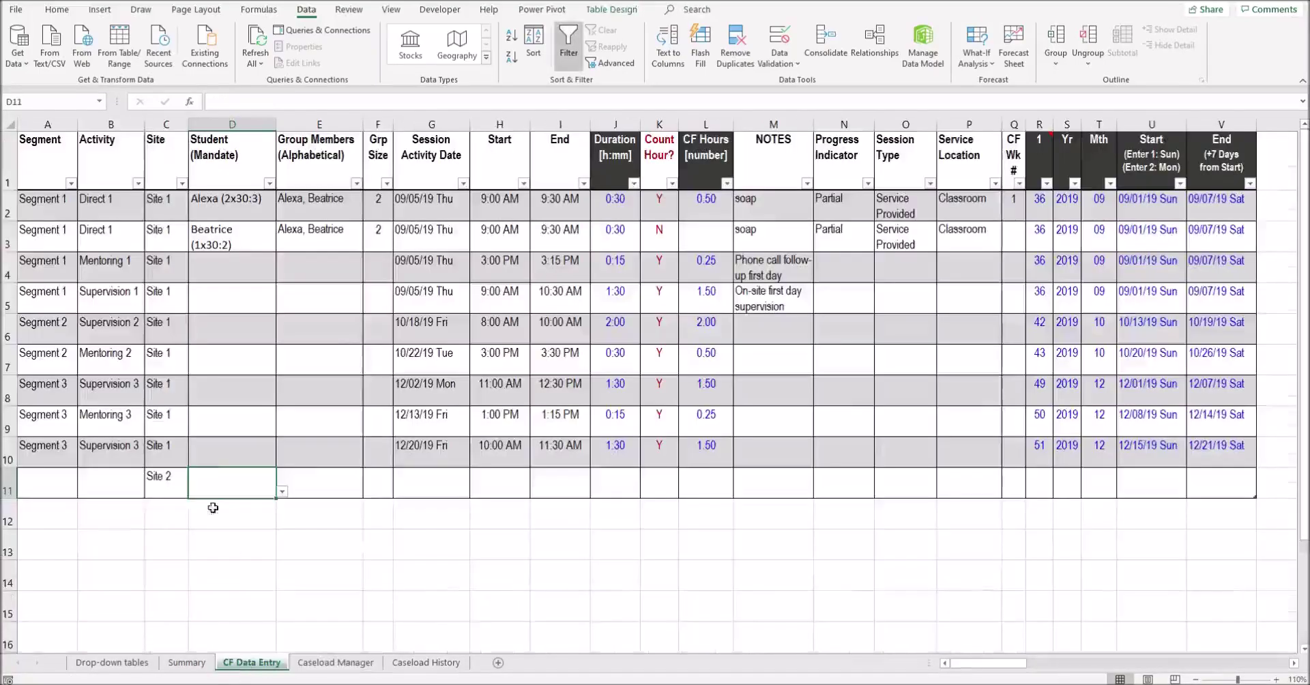
left_click(240, 229)
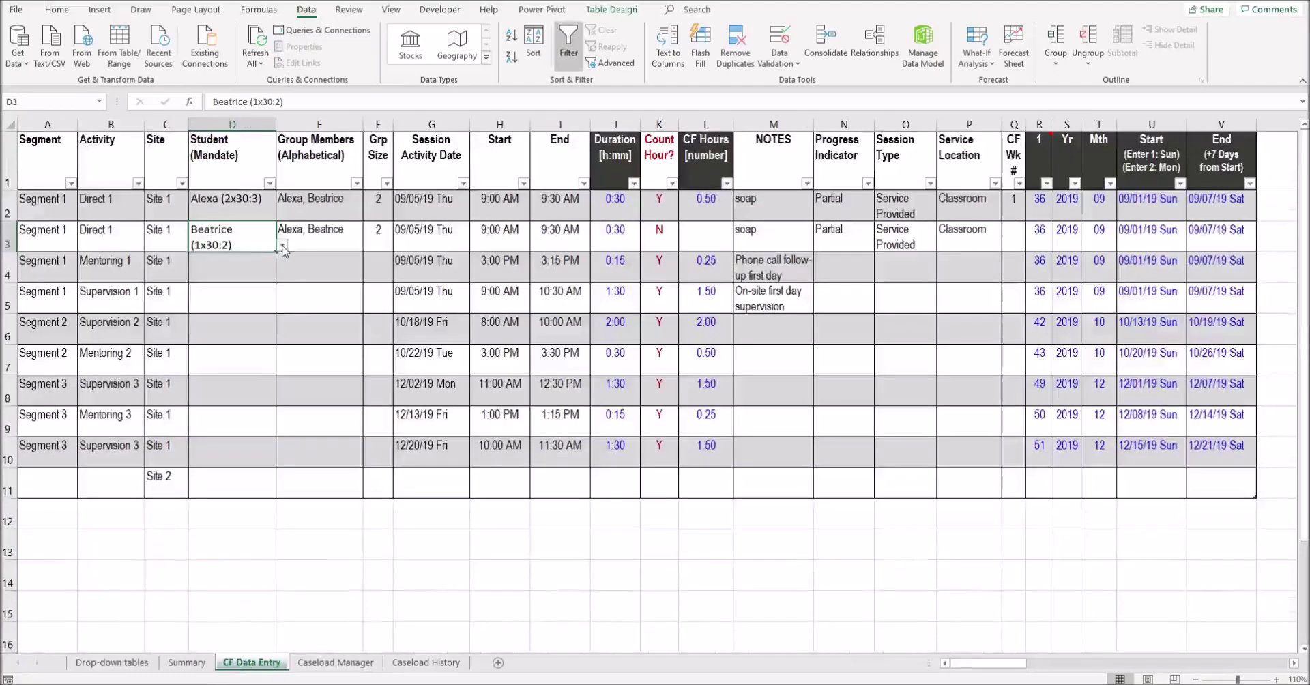
left_click(282, 245)
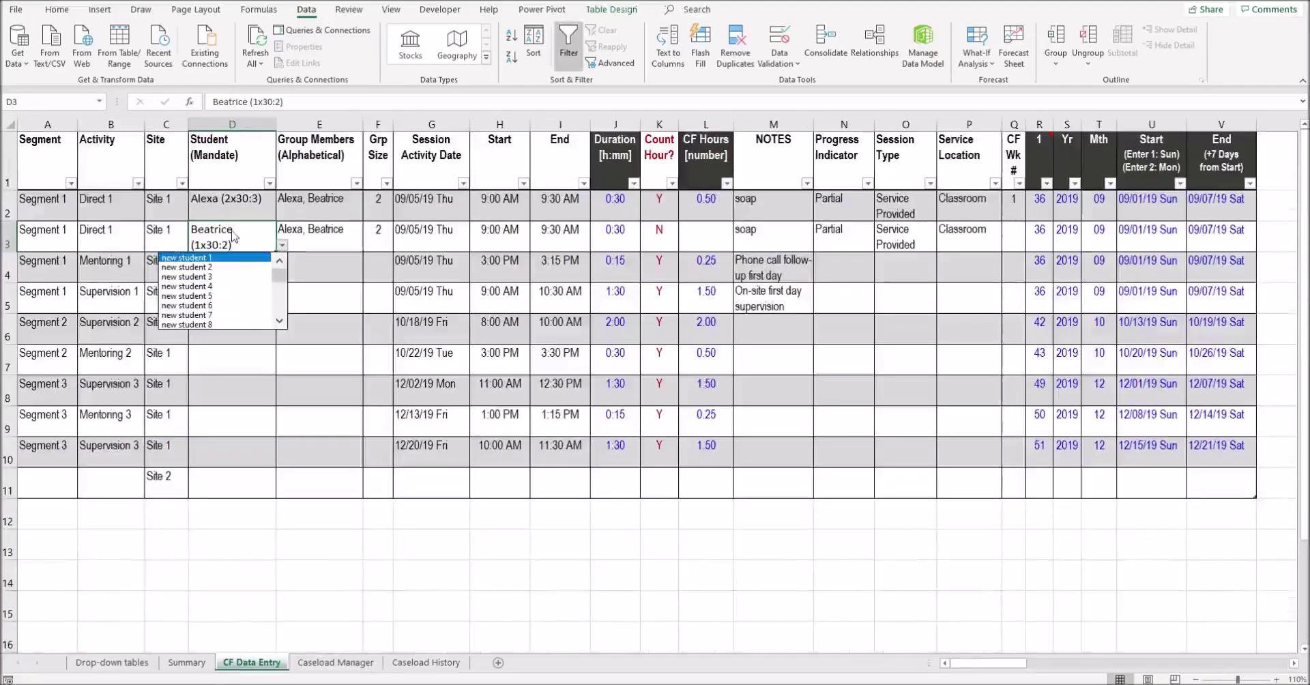
left_click(241, 244)
left_click(252, 214, "shift")
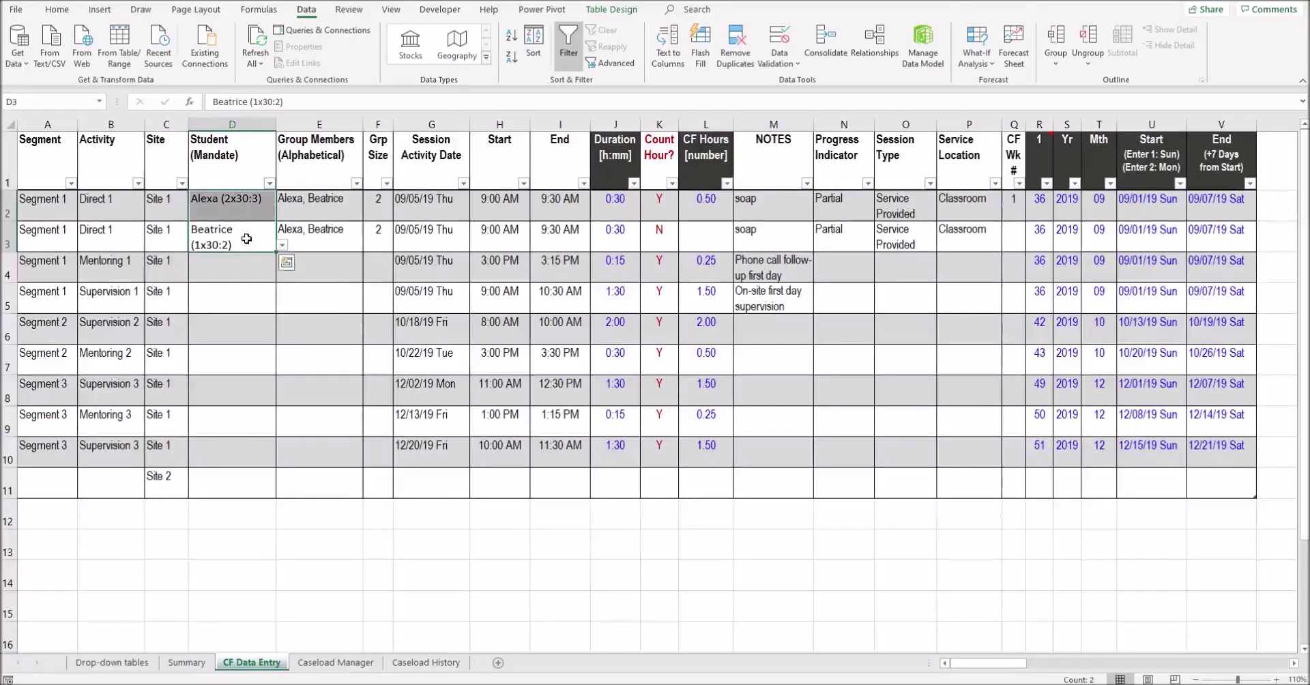
left_click(282, 245)
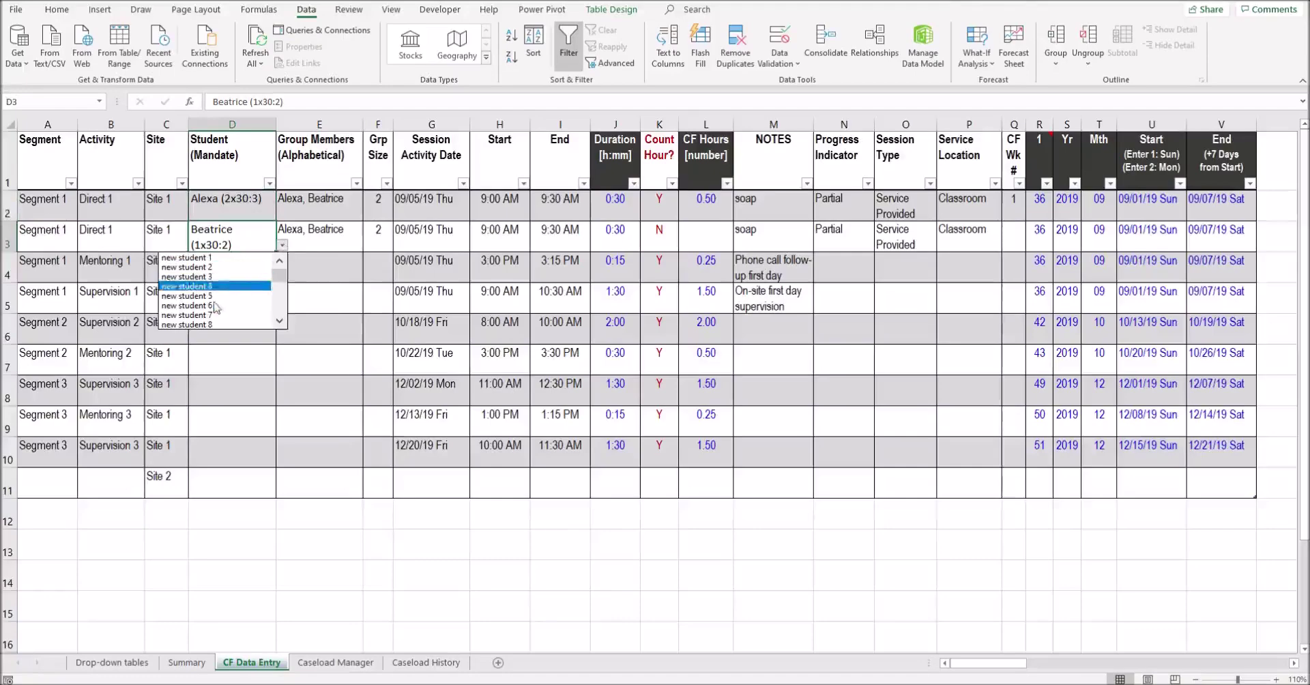
Choose new student 2 as the Student (Mandate) in cell D4 of the CF Data Entry sheet
left_click(262, 266)
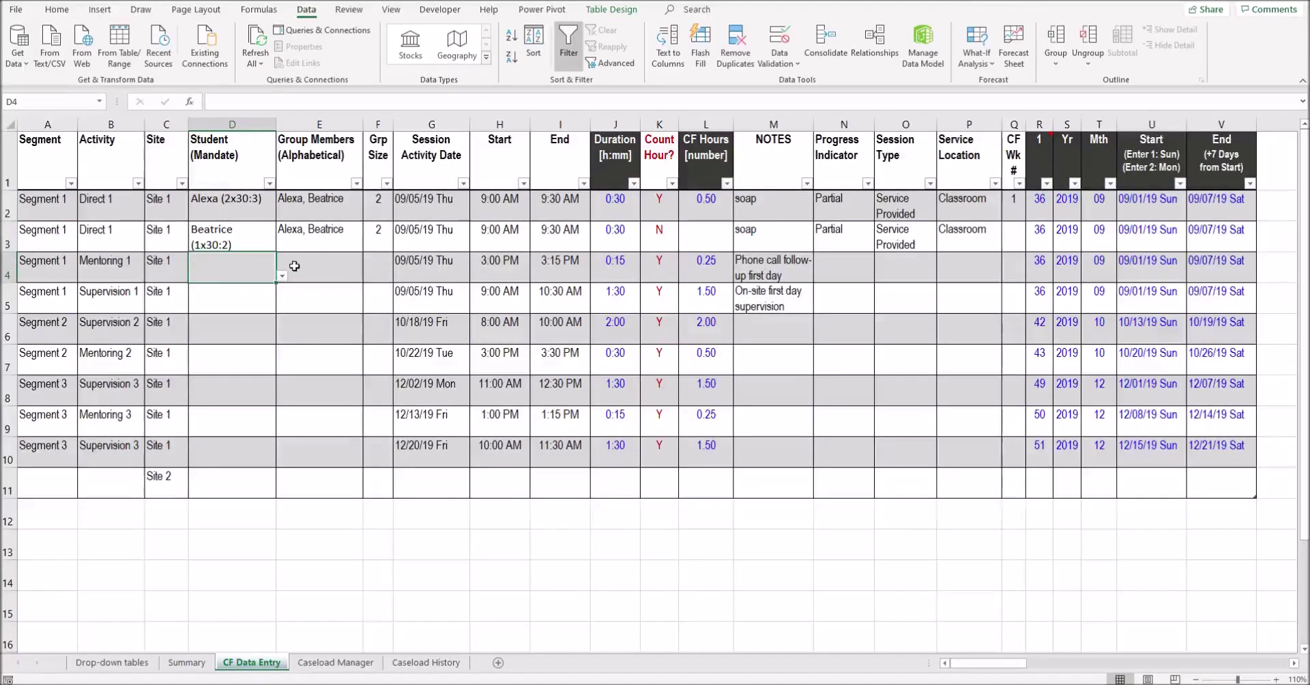
left_click(282, 275)
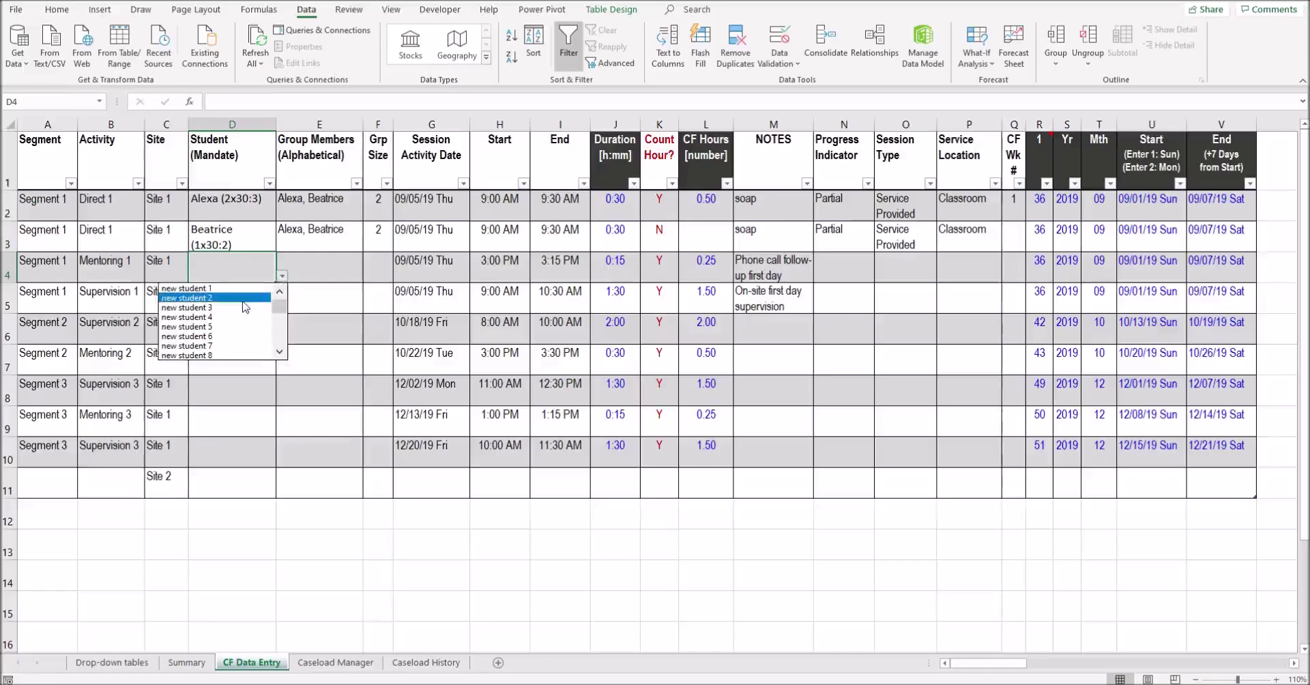
left_click(245, 306)
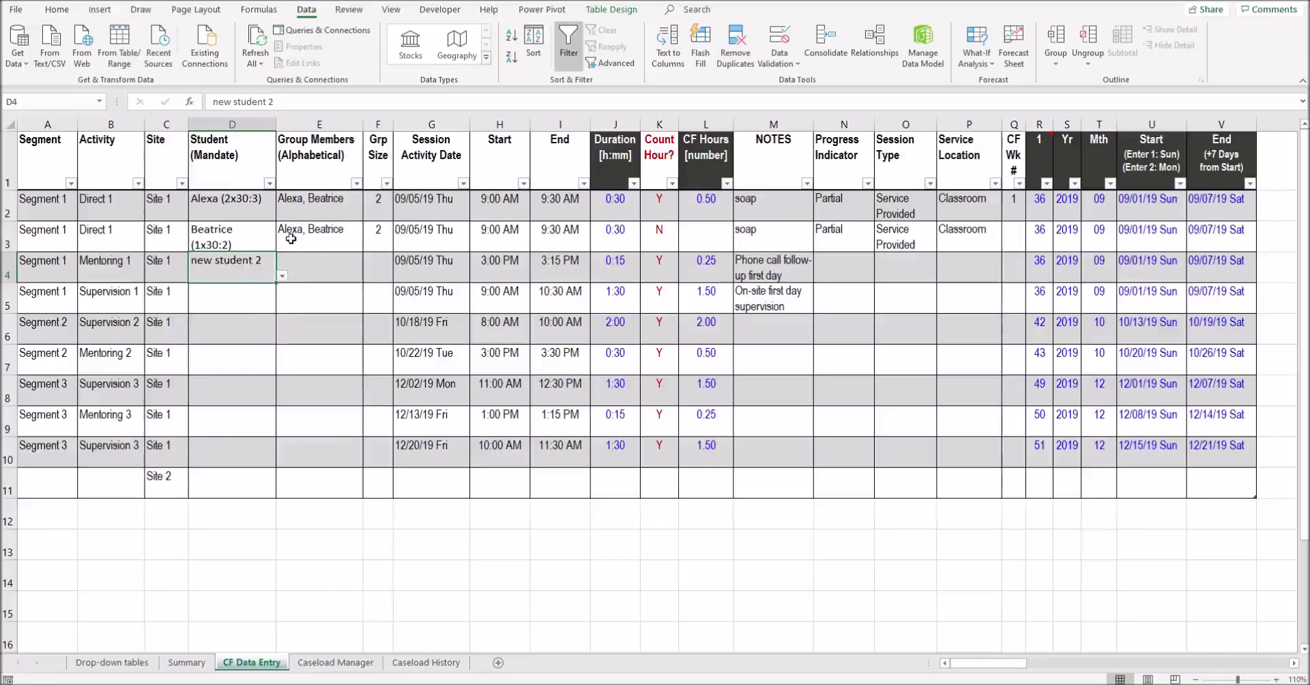
Try entering a student name missing from the Caseload Manager in D4 of CF Data Entry, accept it anyway, and undo the entry
left_click(335, 663)
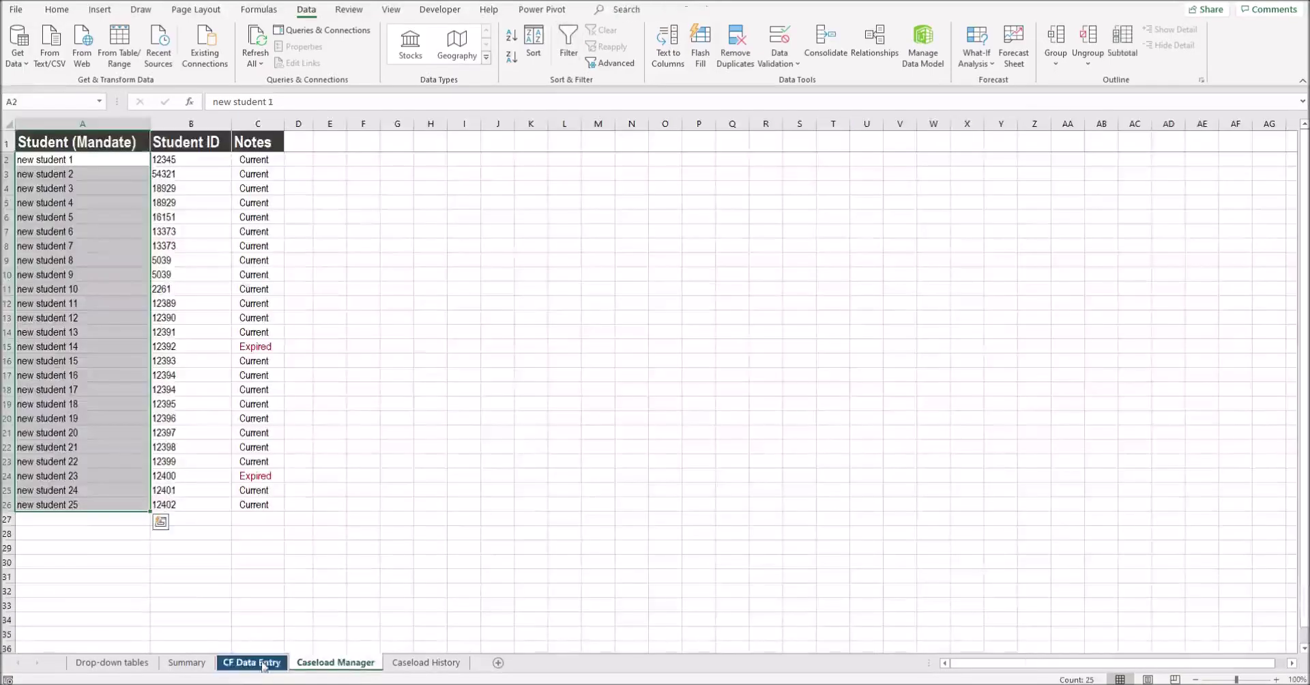
left_click(279, 672)
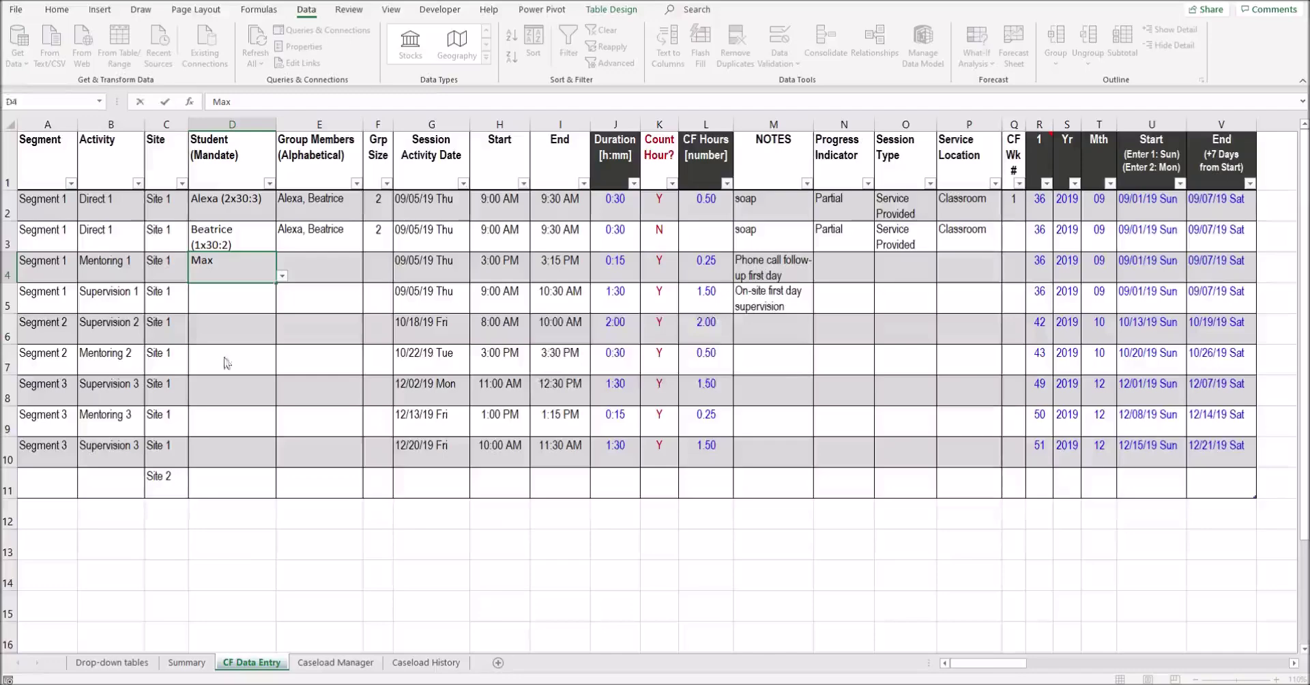
key("Return")
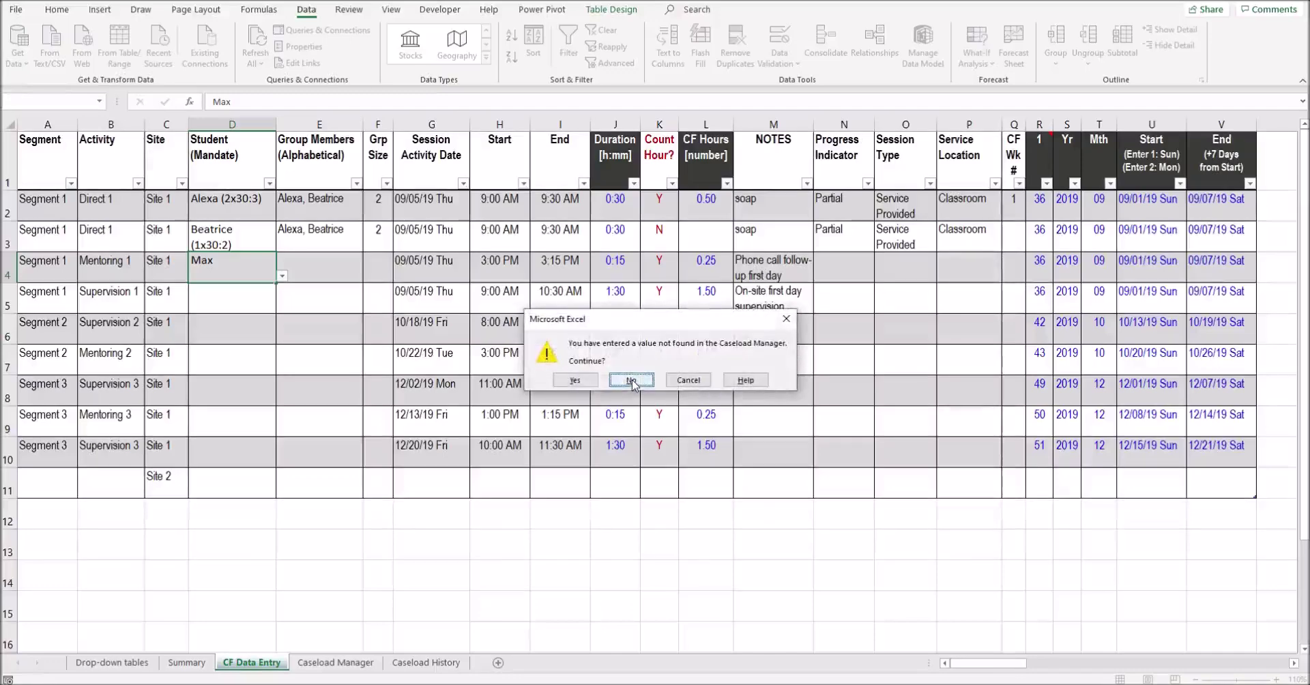
left_click(578, 383)
key("ctrl+z")
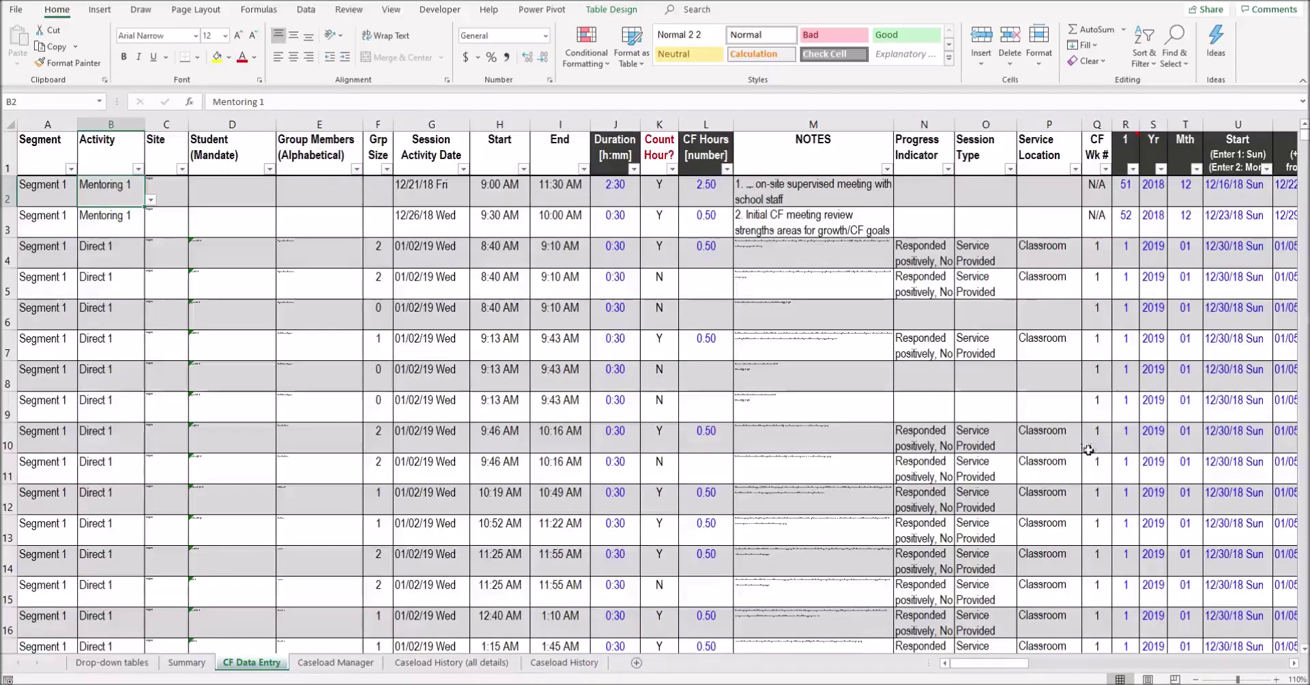
Reduce the CF Data Entry sheet's zoom to 100% and filter the Activity column to Mentoring 1 only
left_click(1196, 679)
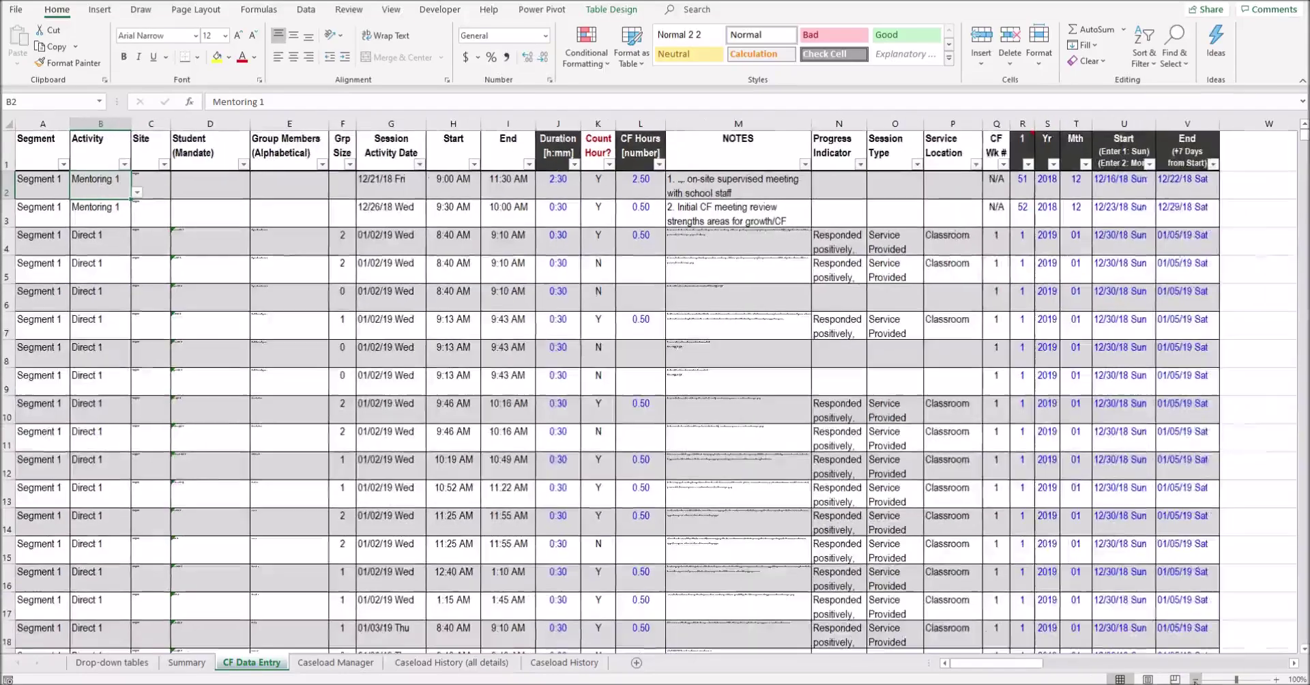
left_click(108, 166)
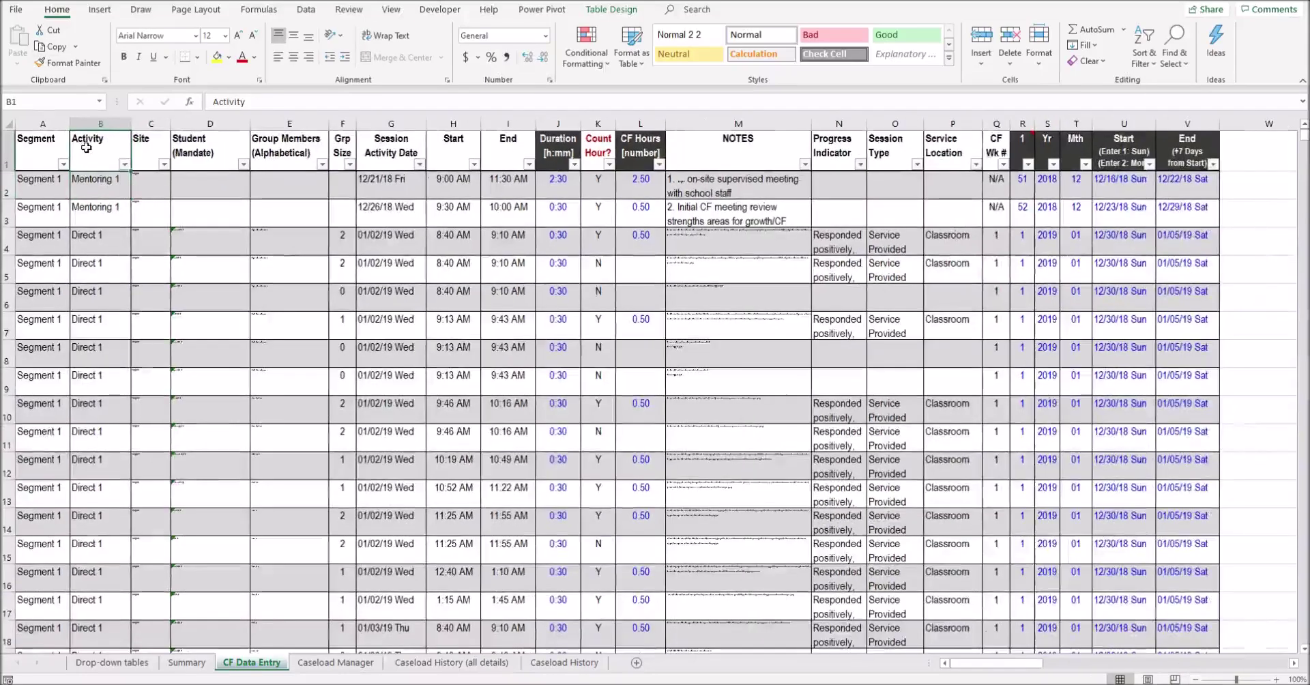
left_click(124, 163)
left_click(79, 307)
left_click(82, 333)
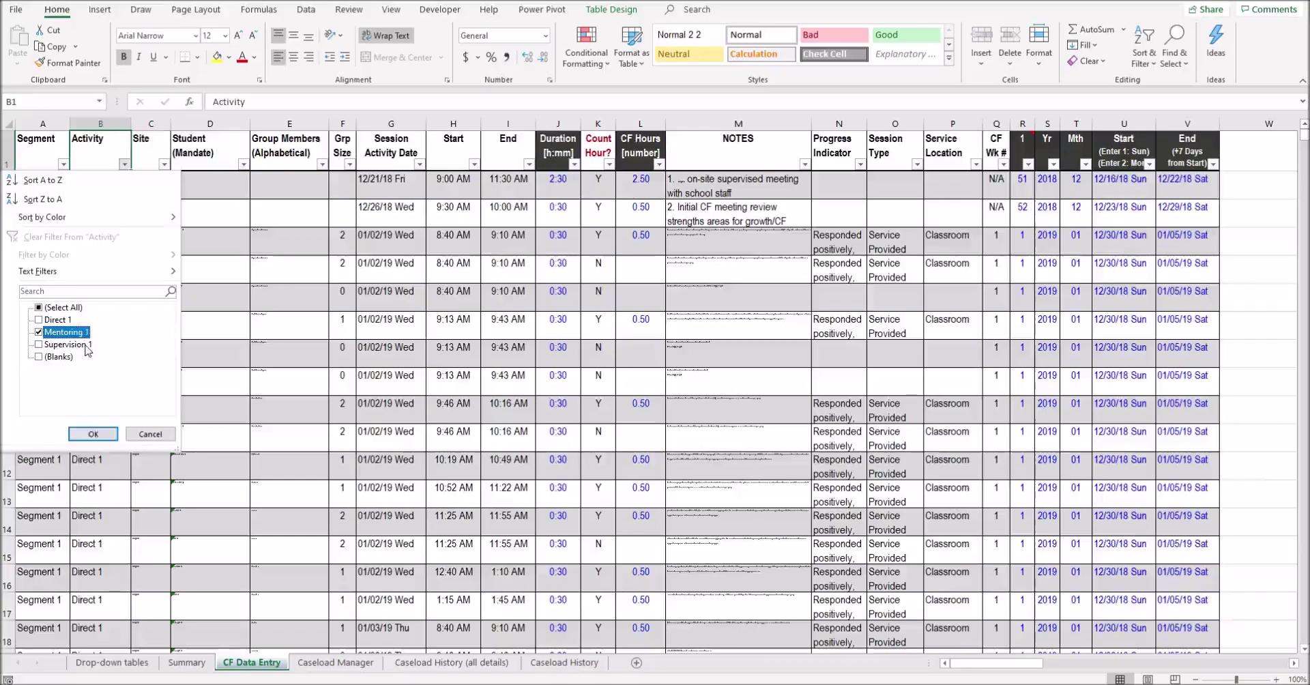
left_click(92, 434)
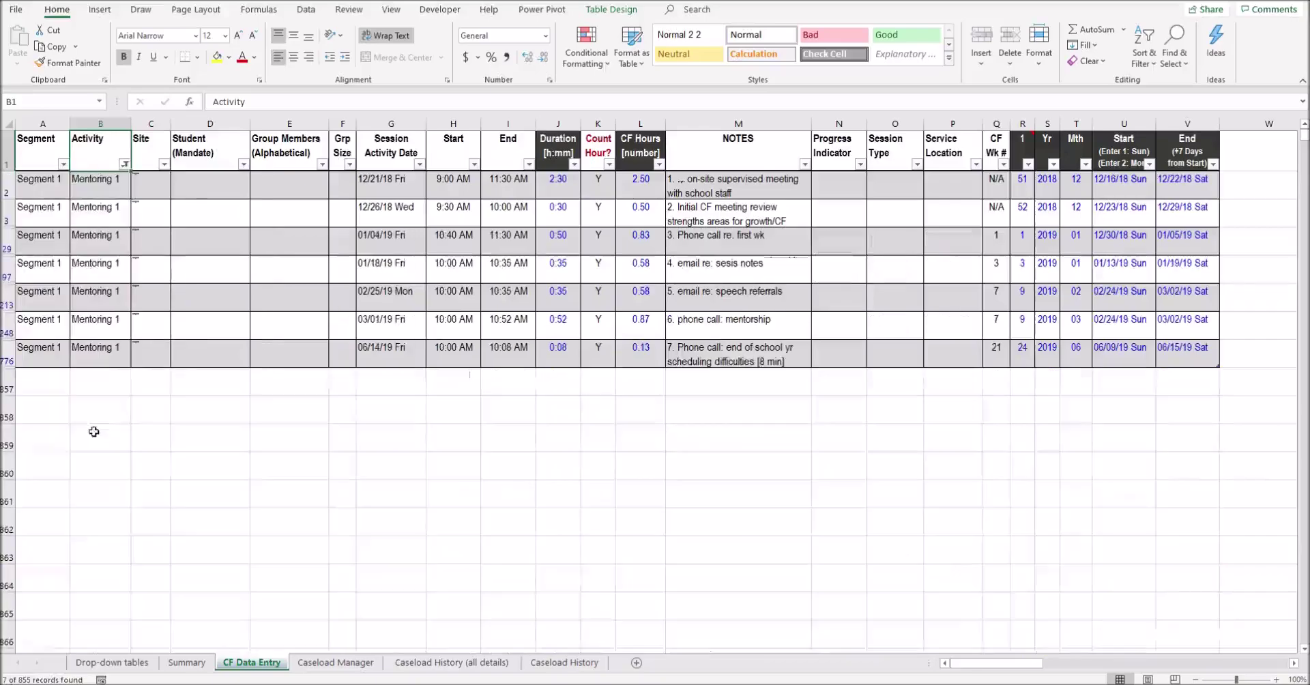
Examine the Start and End times and Count Hour? values of the Mentoring 1 sessions, and total their CF Hours by selection
left_click(846, 183)
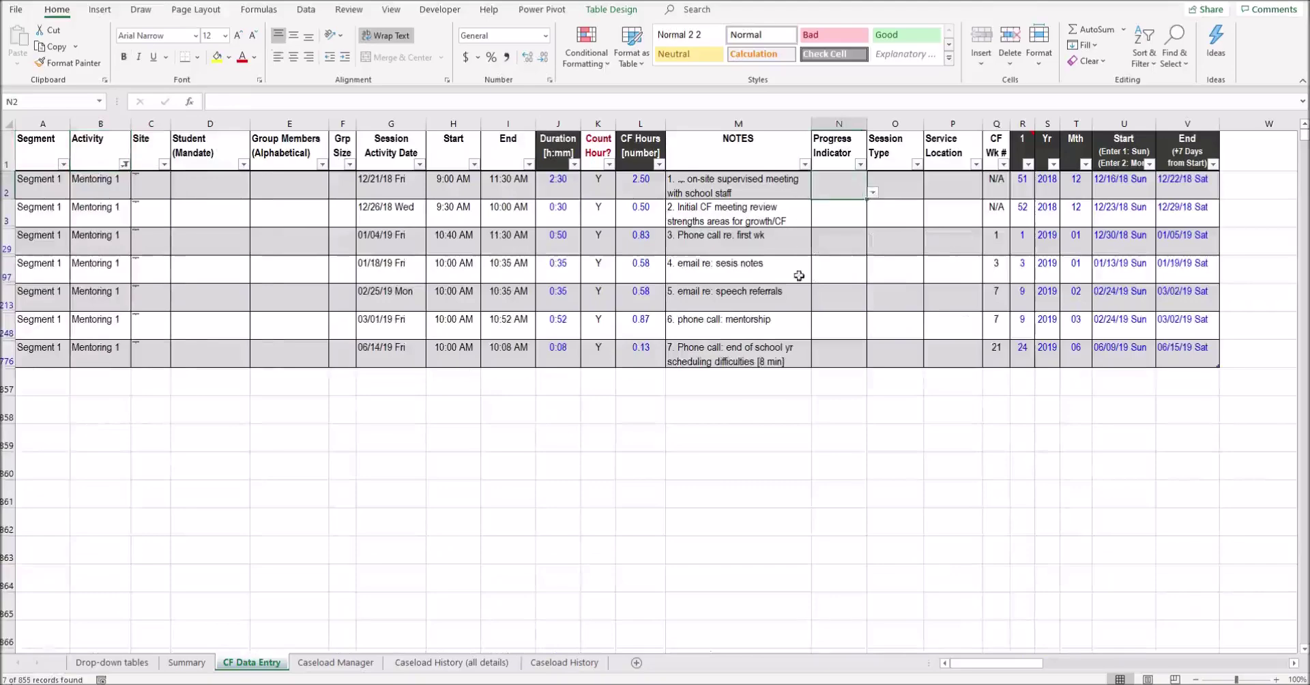
left_click_drag(455, 269, 506, 269)
left_click(458, 185)
left_click_drag(471, 191, 508, 194)
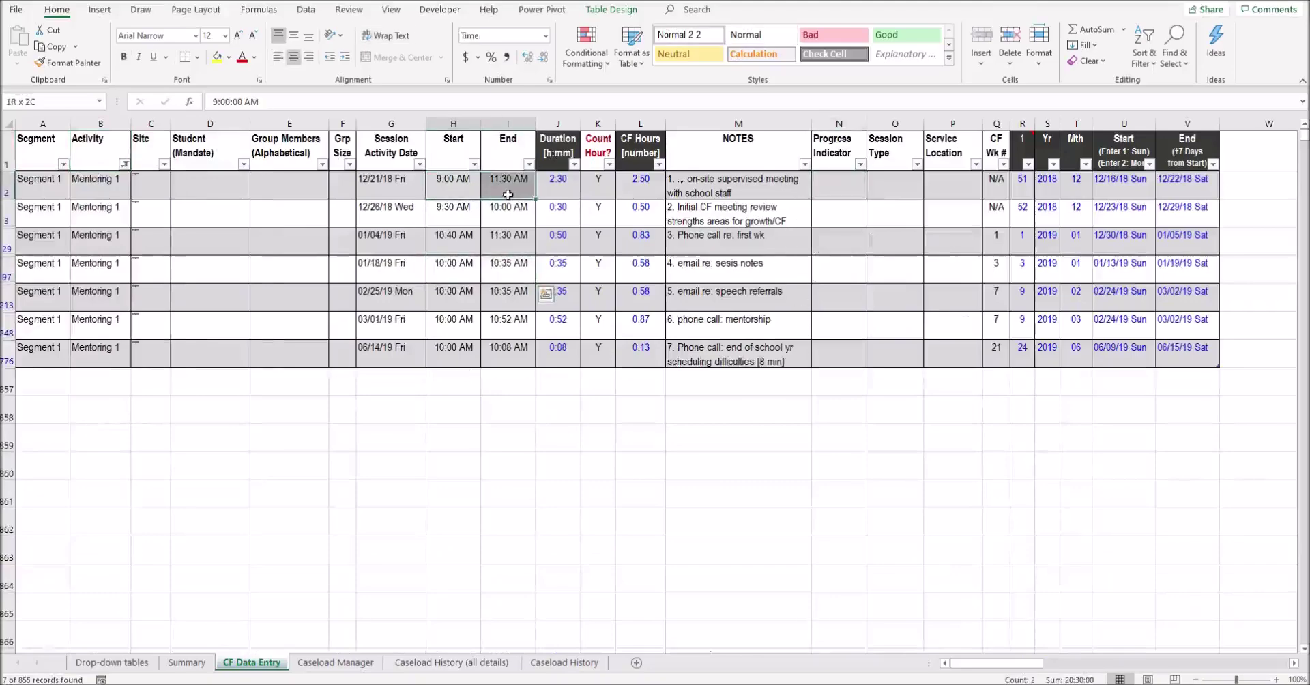
left_click_drag(412, 189, 602, 359)
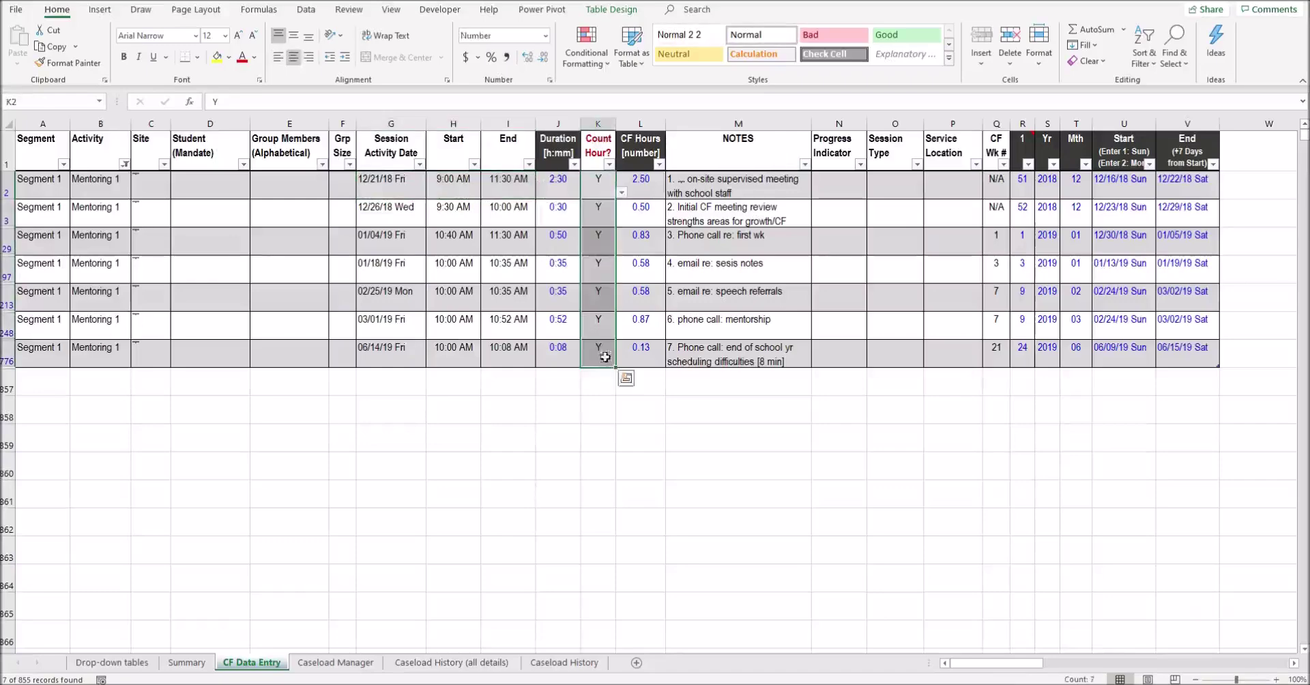
left_click(652, 178)
left_click_drag(651, 178, 641, 361)
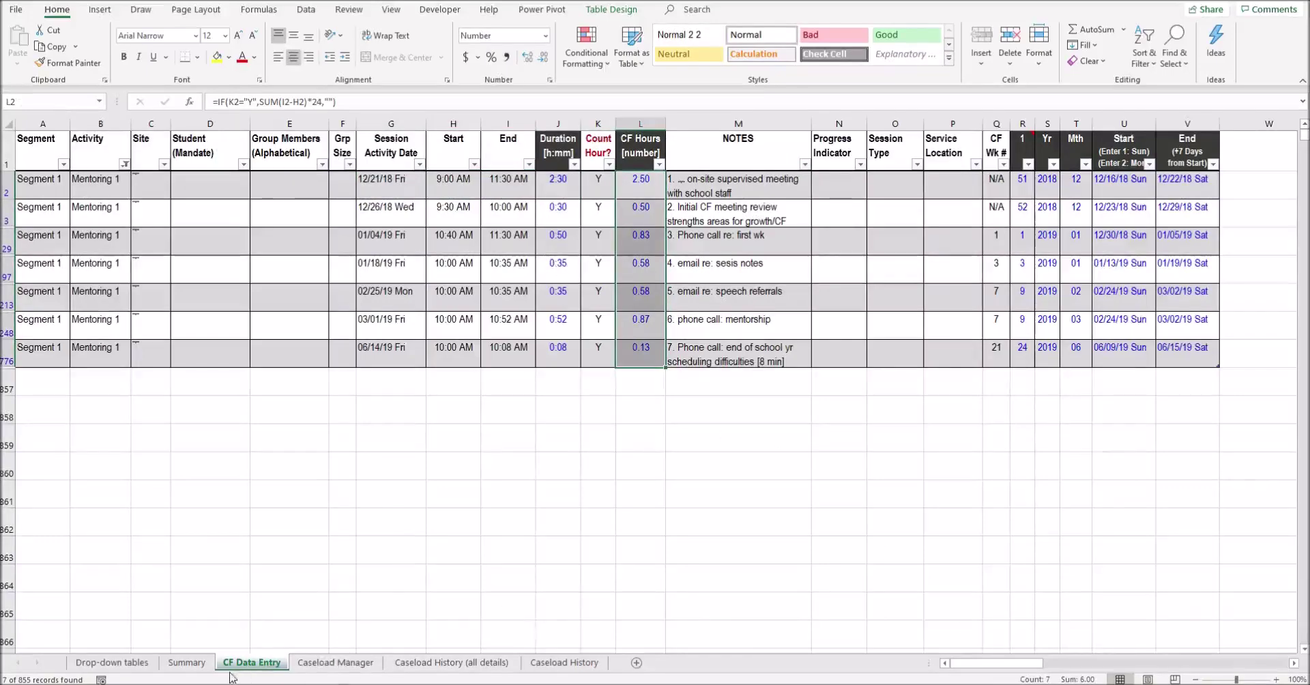
Check the Completed hours and completion status for Mentoring 1 on the Summary sheet
left_click(187, 661)
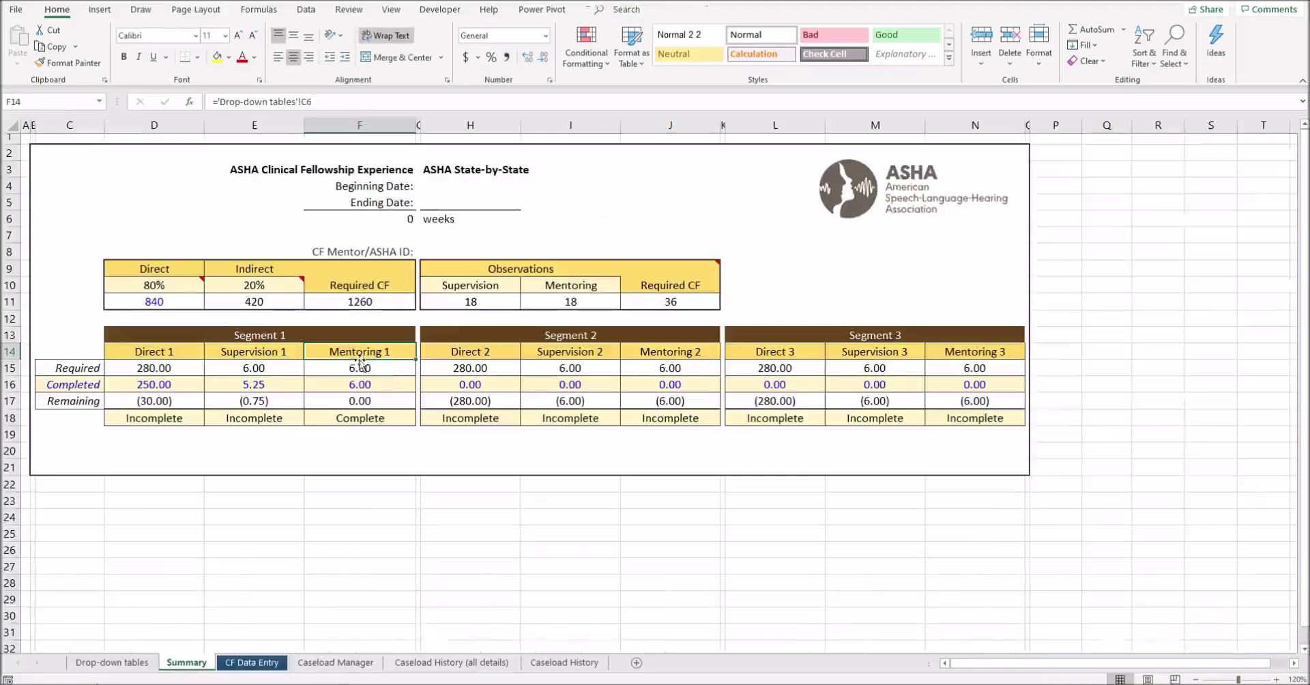
left_click(400, 386)
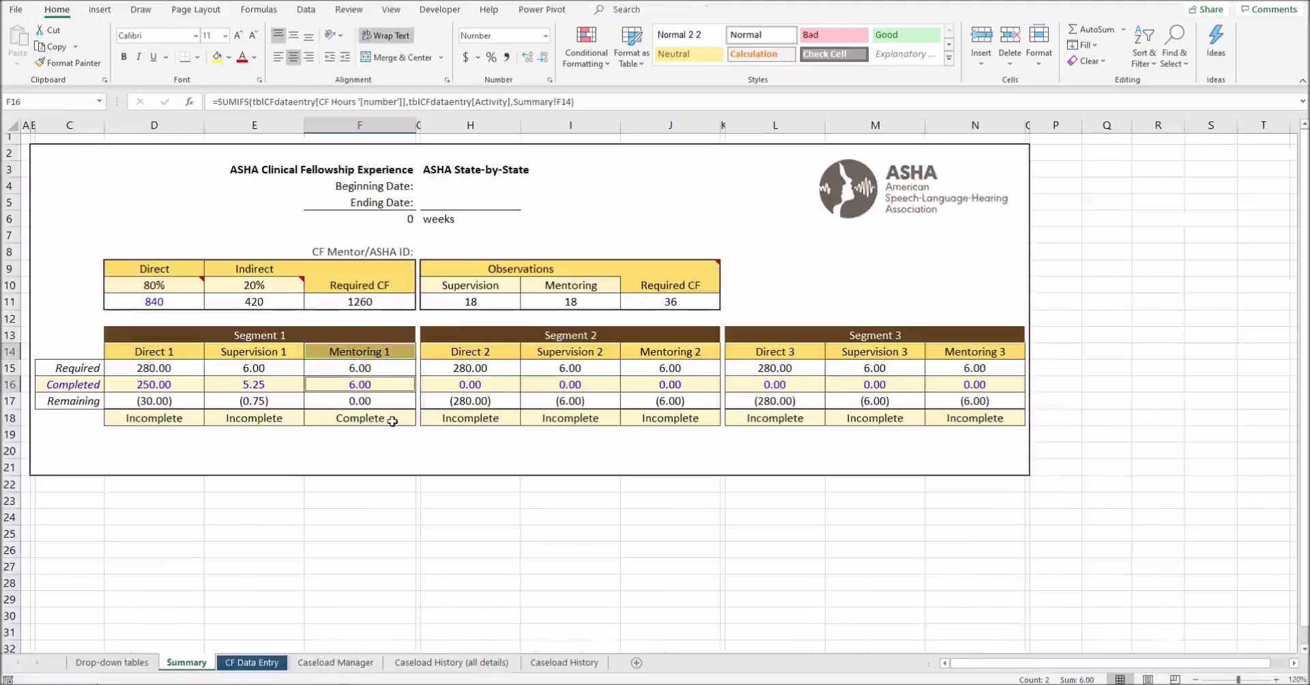
left_click(392, 421, "ctrl")
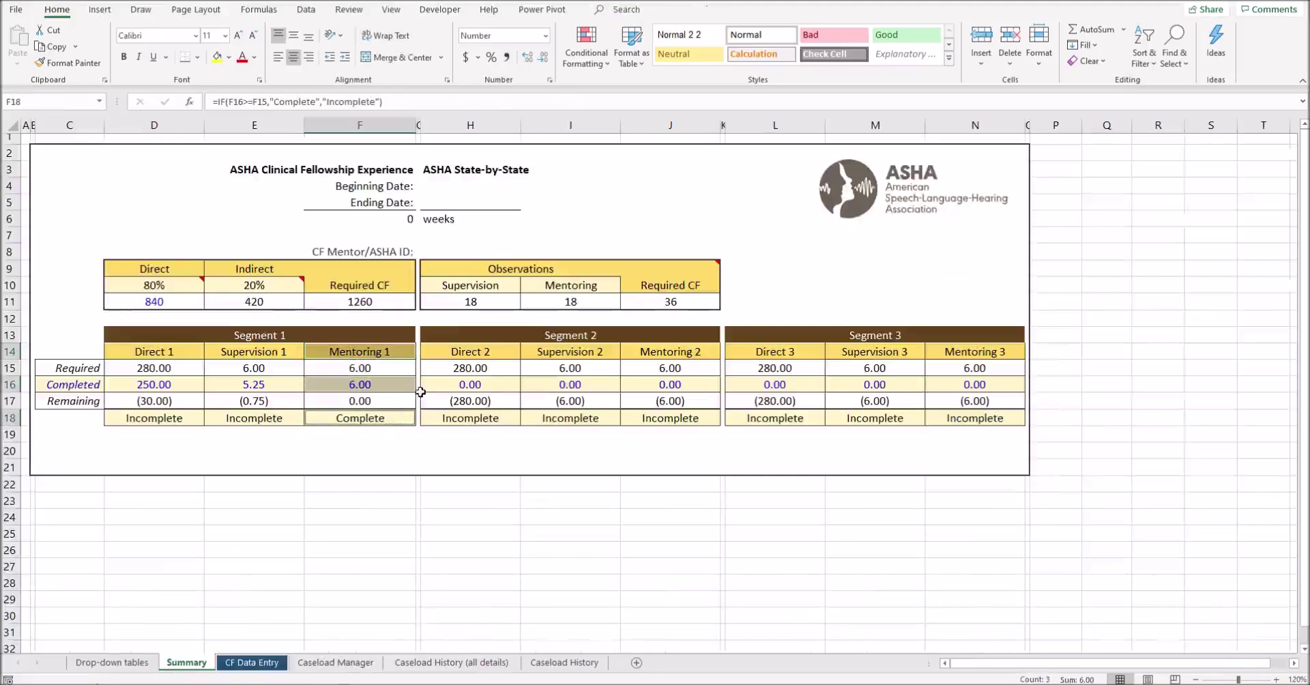
left_click(389, 419)
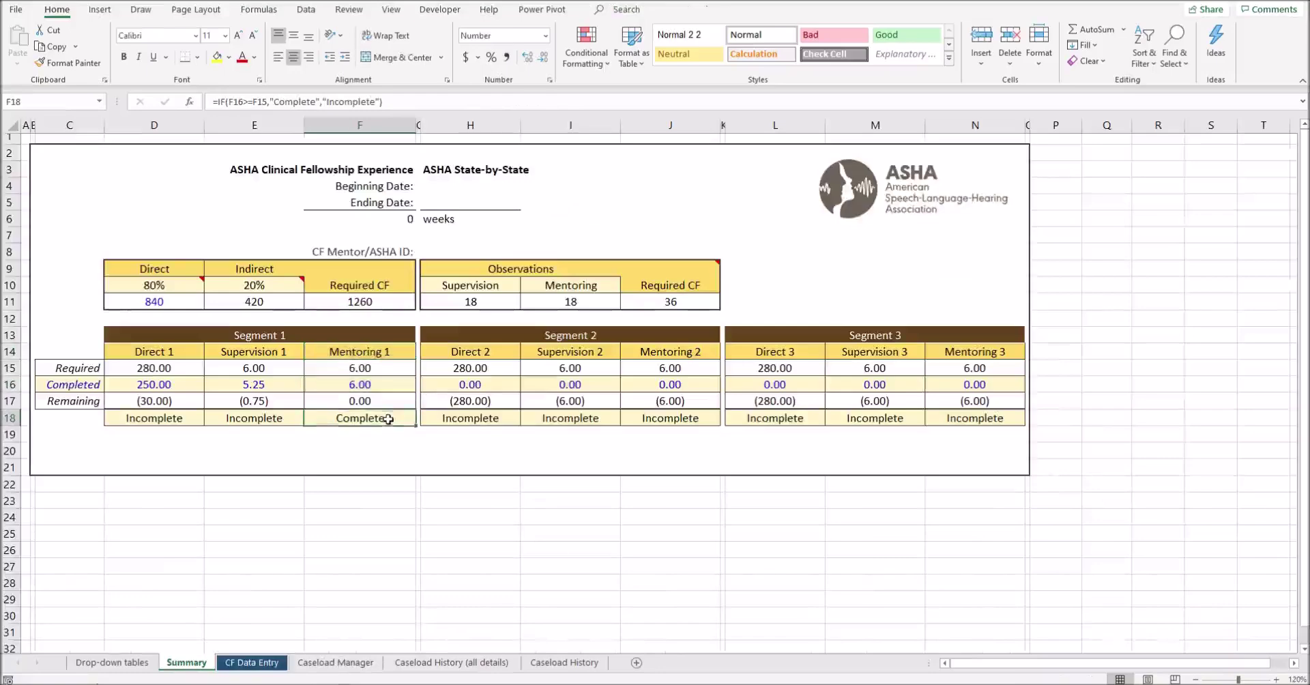
Change the Activity filter on the CF Data Entry sheet from Mentoring 1 to Supervision 1
left_click(258, 666)
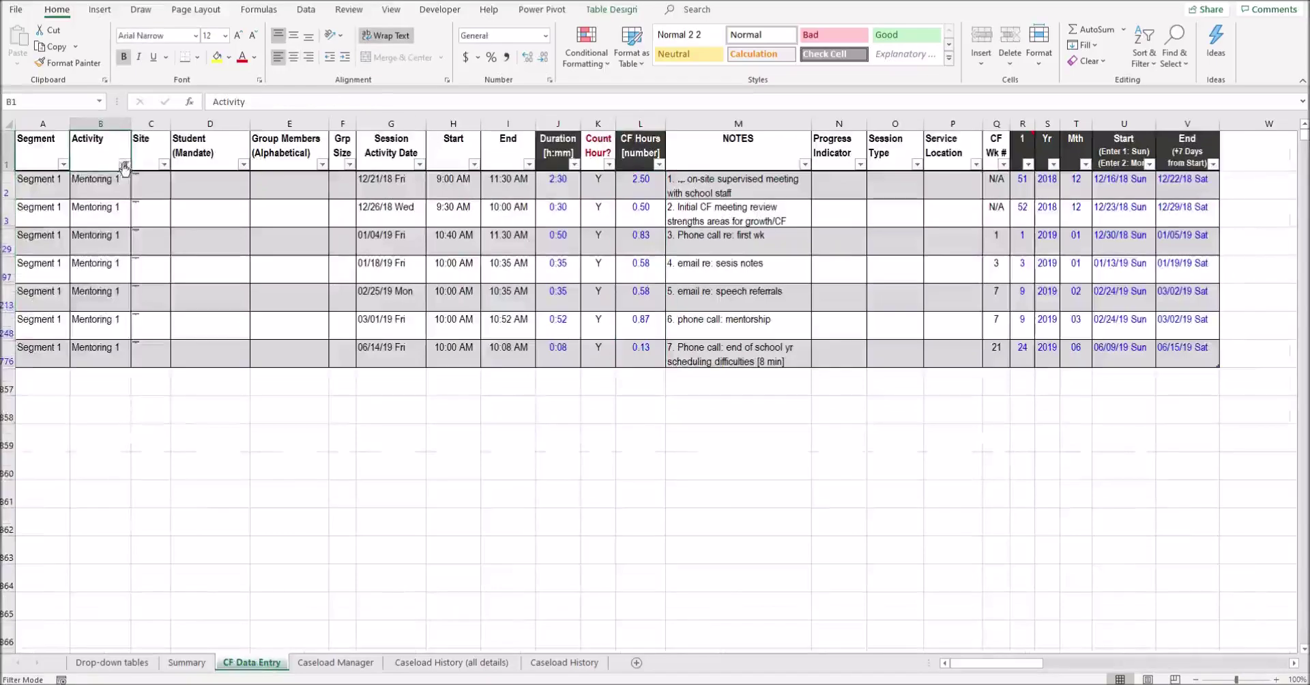
left_click(124, 164)
left_click(66, 332)
left_click(66, 346)
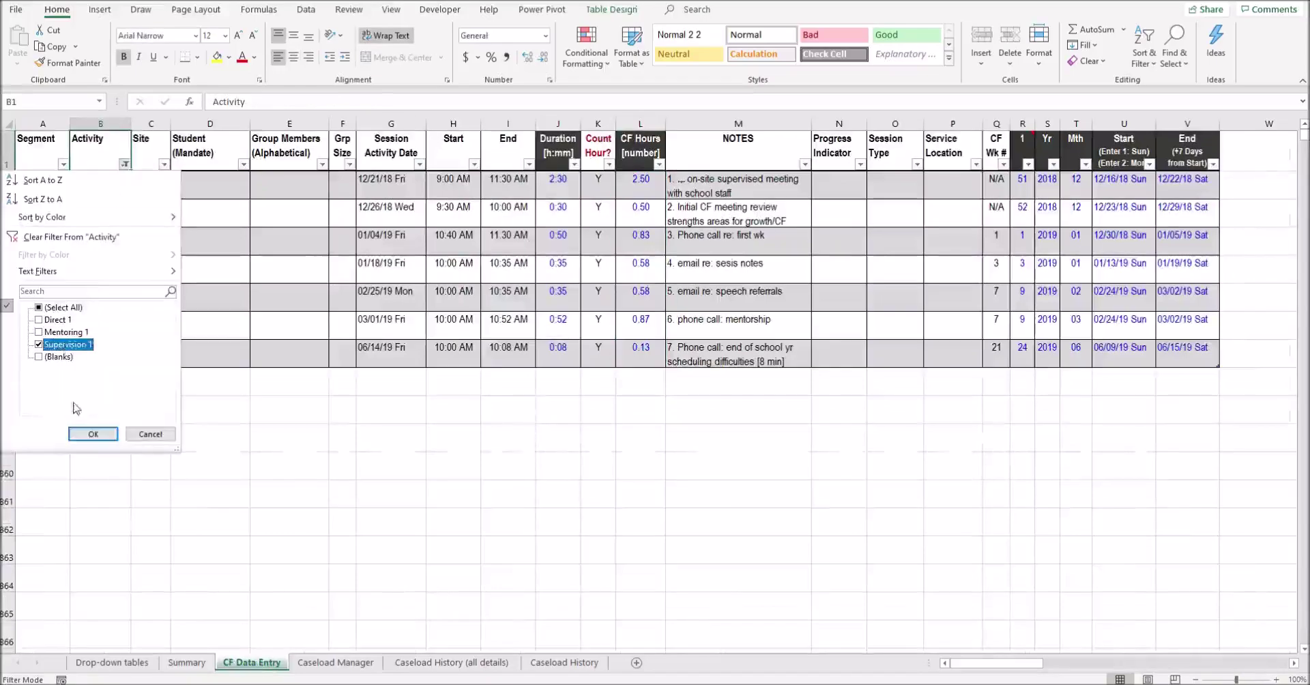
left_click(93, 434)
Total the CF Hours of the Supervision 1 sessions by selection and compare them with the Segment 1 figures on the Summary sheet
left_click(657, 204)
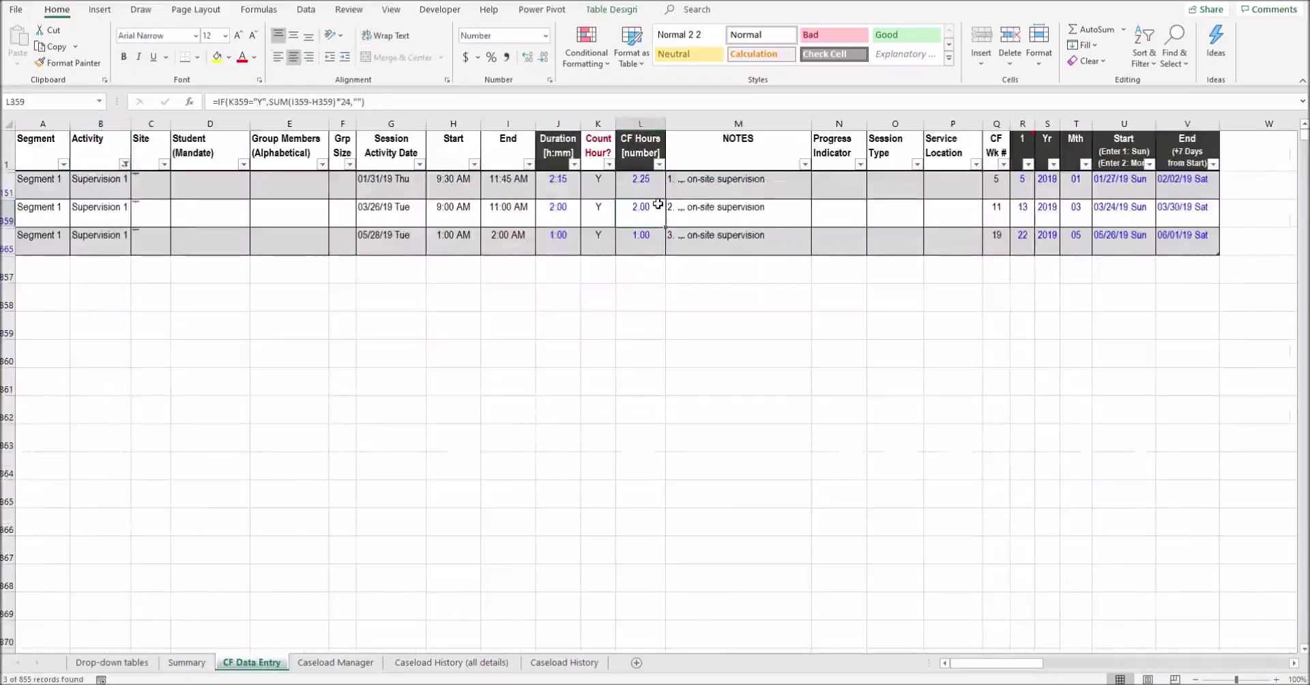
left_click_drag(640, 184, 637, 236)
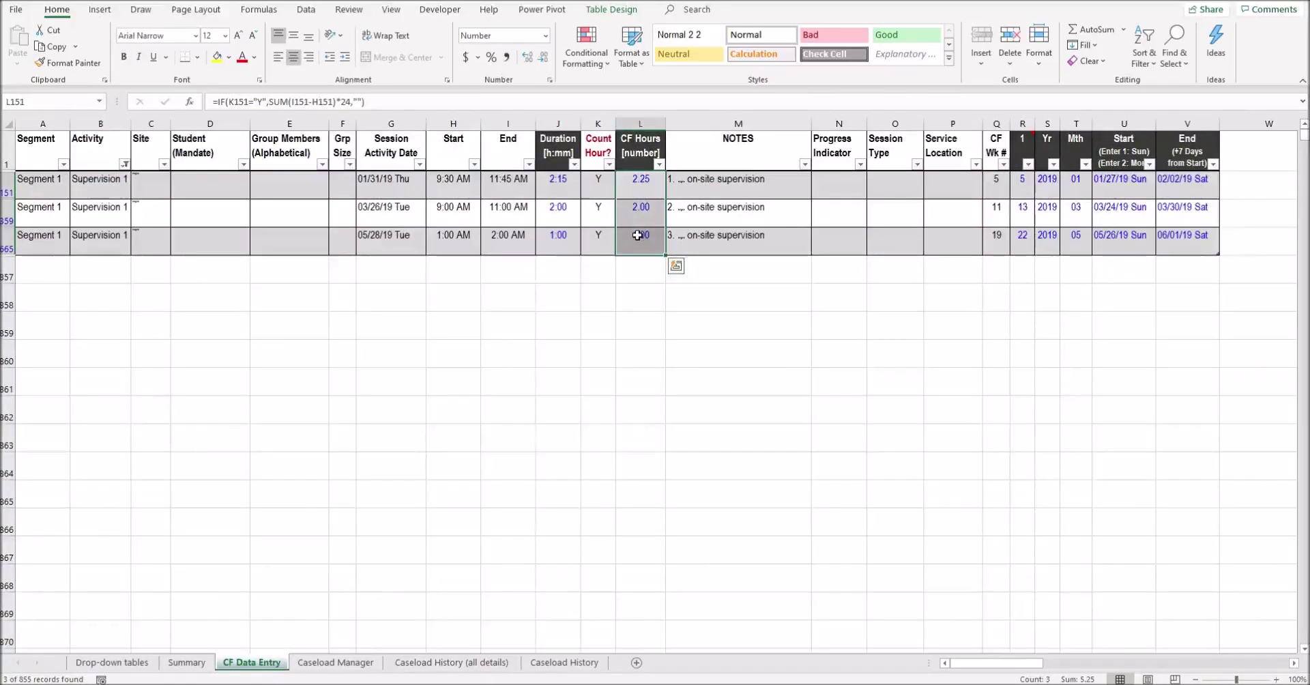
key("ctrl+Page_Up")
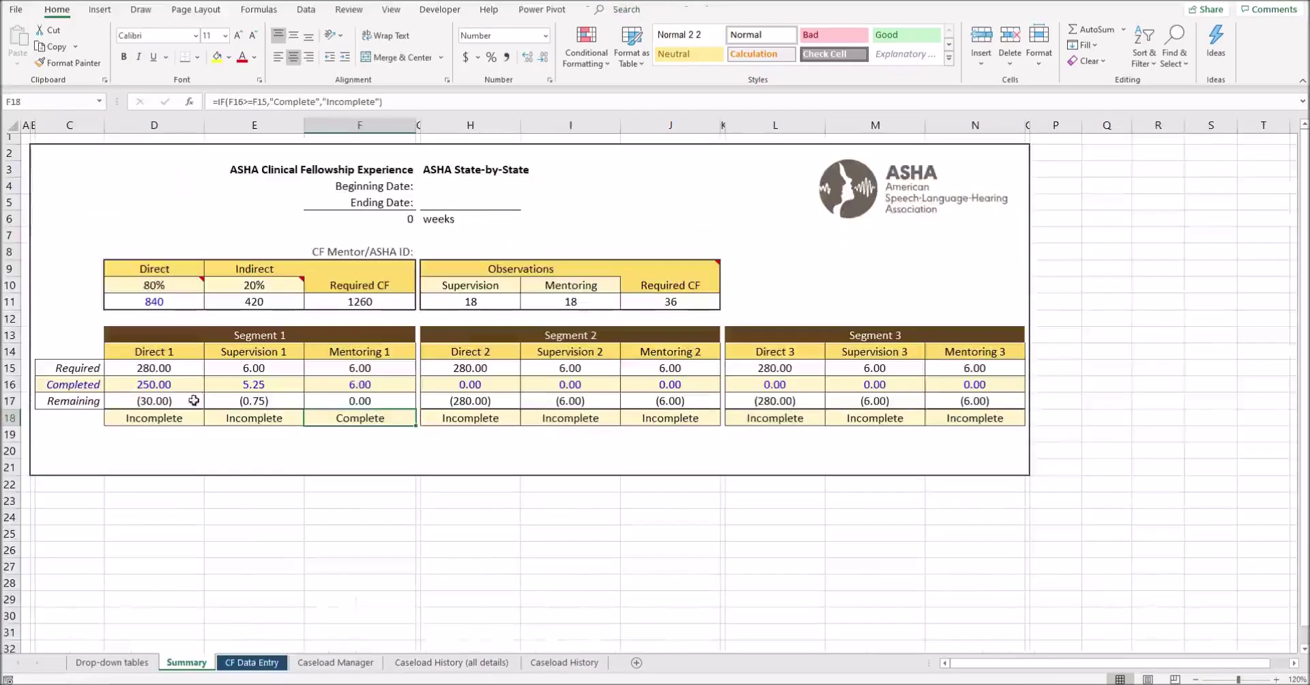
left_click(229, 401)
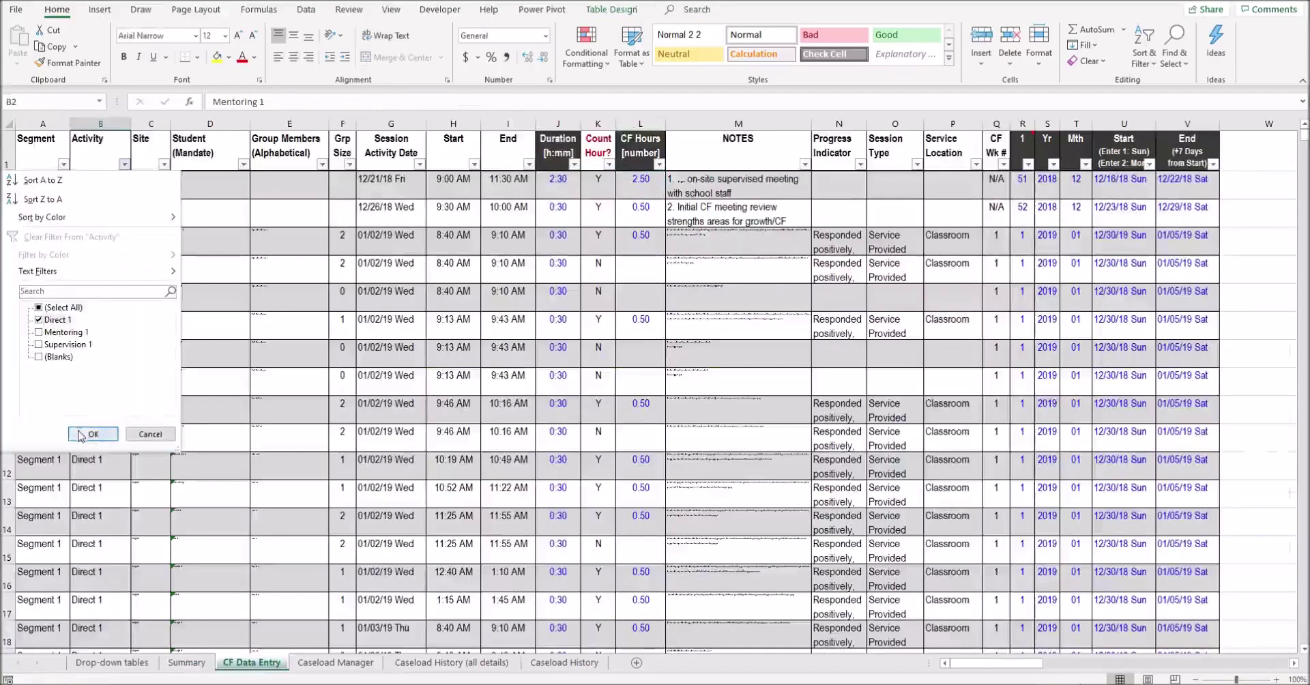
Filter CF Data Entry to Direct 1 activities whose Count Hour? value is Y
left_click(92, 433)
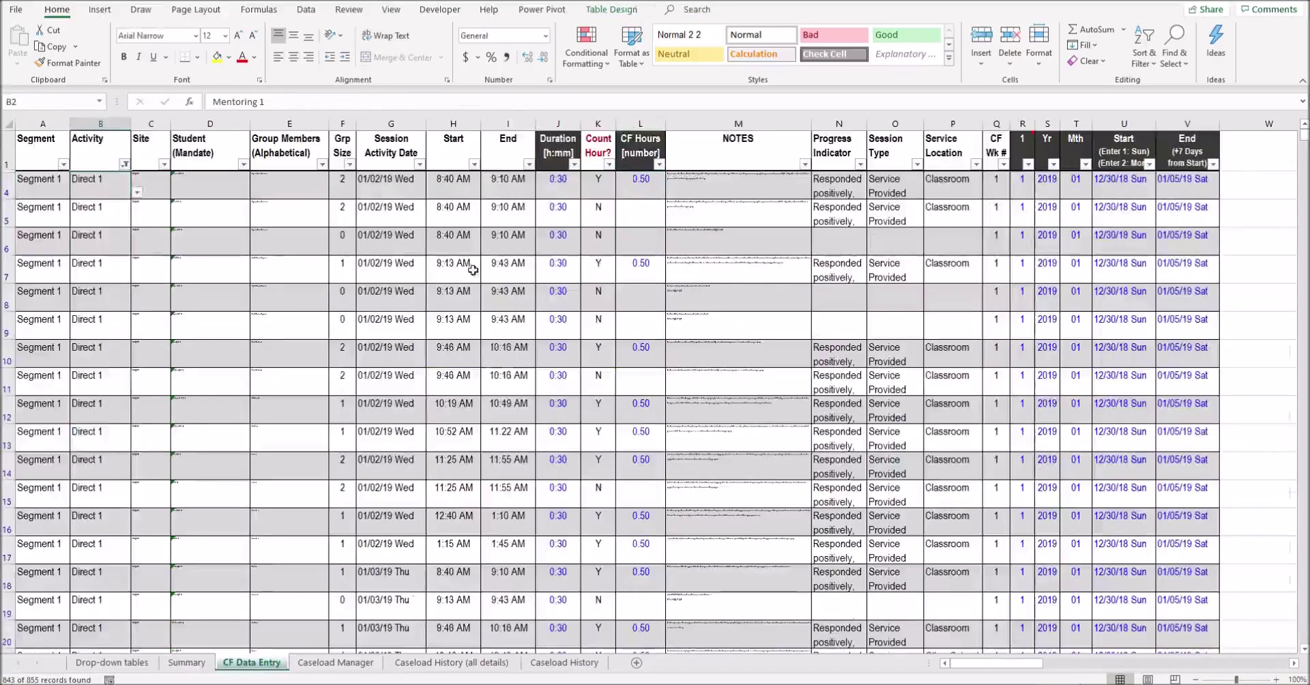
left_click(609, 164)
left_click(472, 319)
left_click(527, 434)
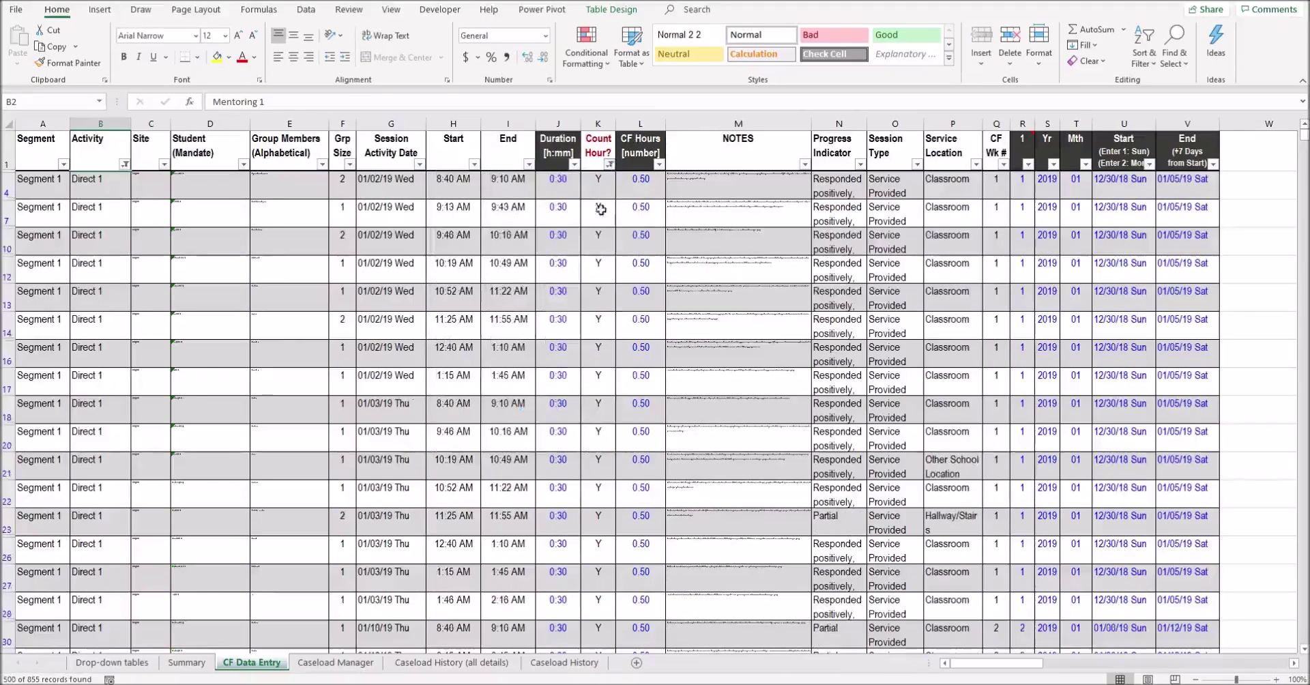
Total all filtered Direct 1 CF Hours by selection and compare them with the Direct 1 hours on the Summary sheet
left_click(644, 159)
key("Down")
key("ctrl+shift+Down")
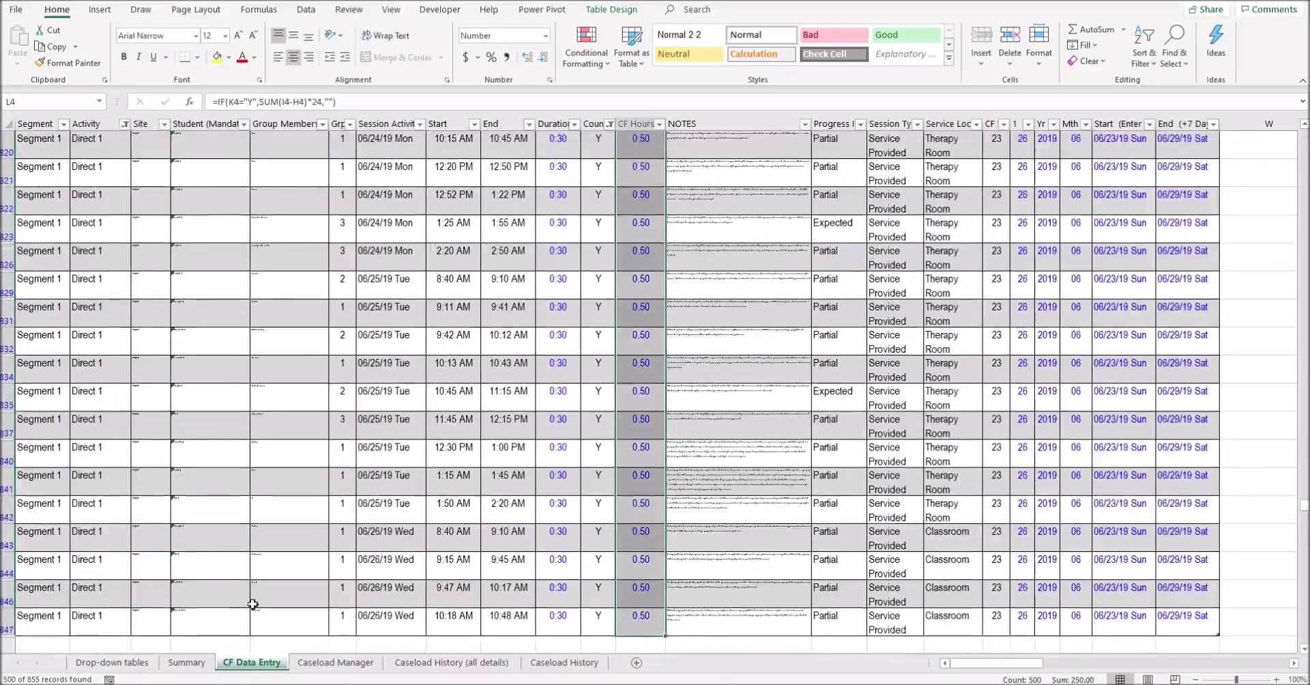
left_click(187, 662)
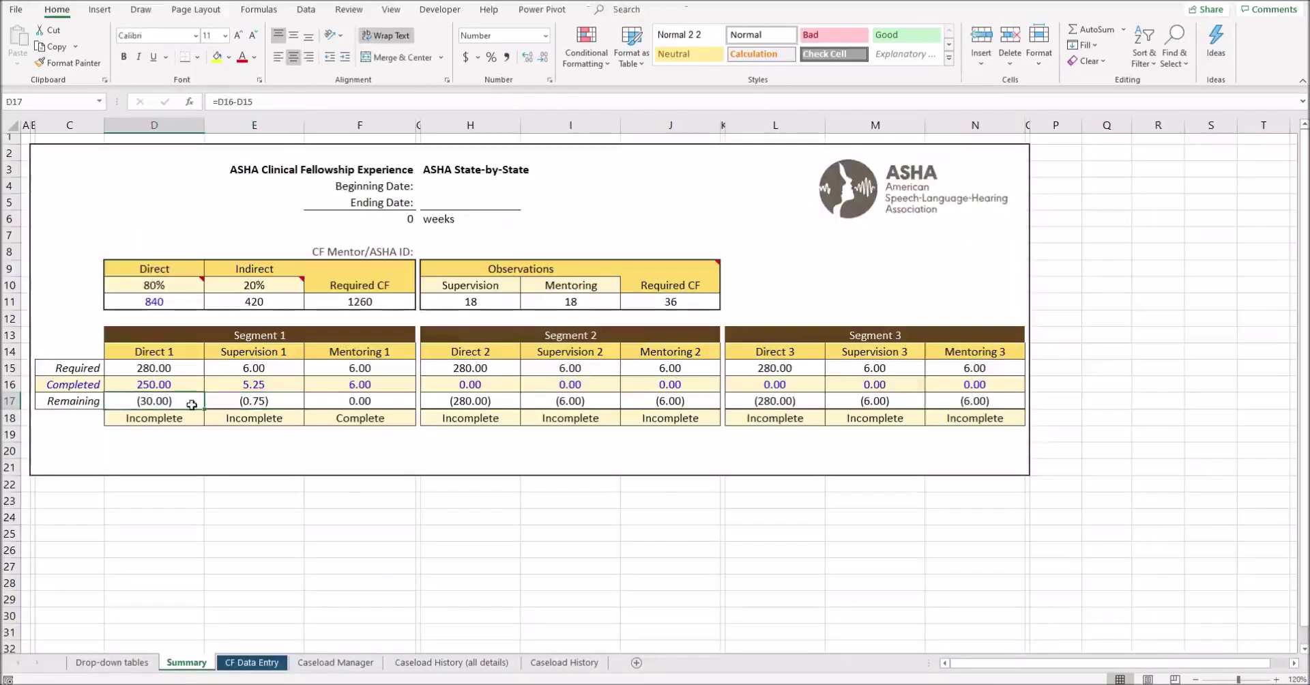
Clear all filters from the CF Data Entry table so every session record is listed
left_click(235, 662)
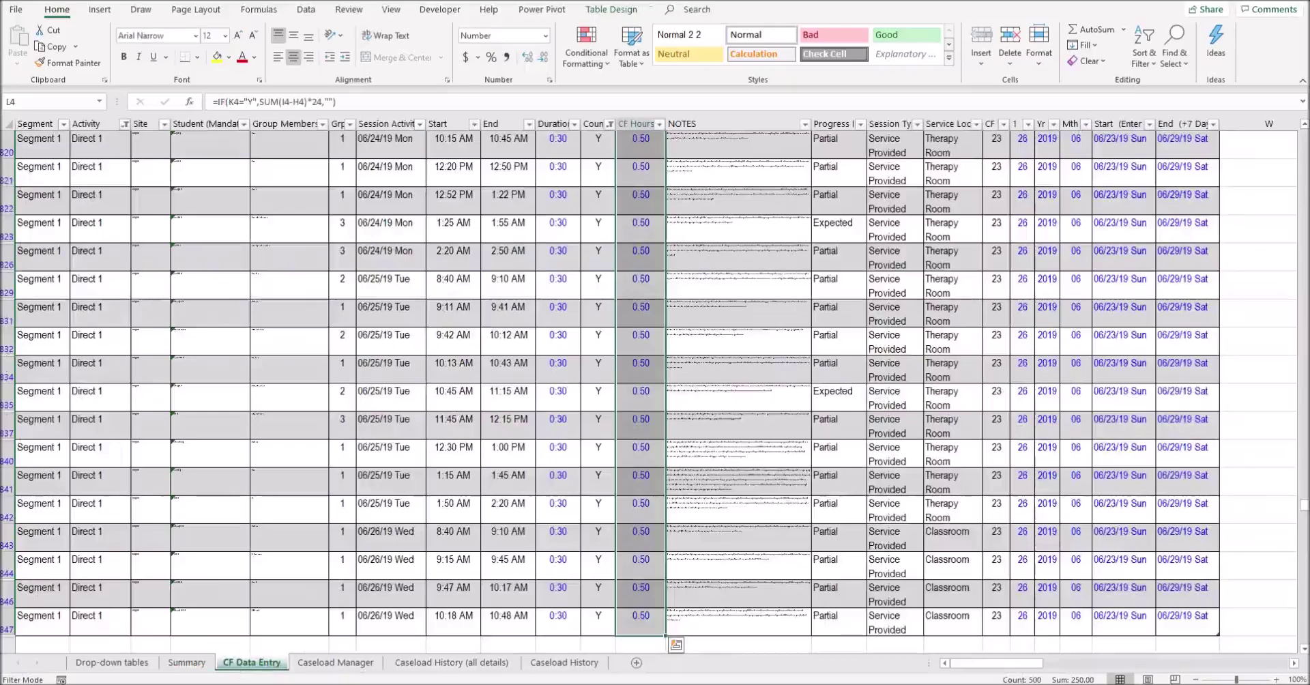
left_click(306, 10)
left_click(605, 30)
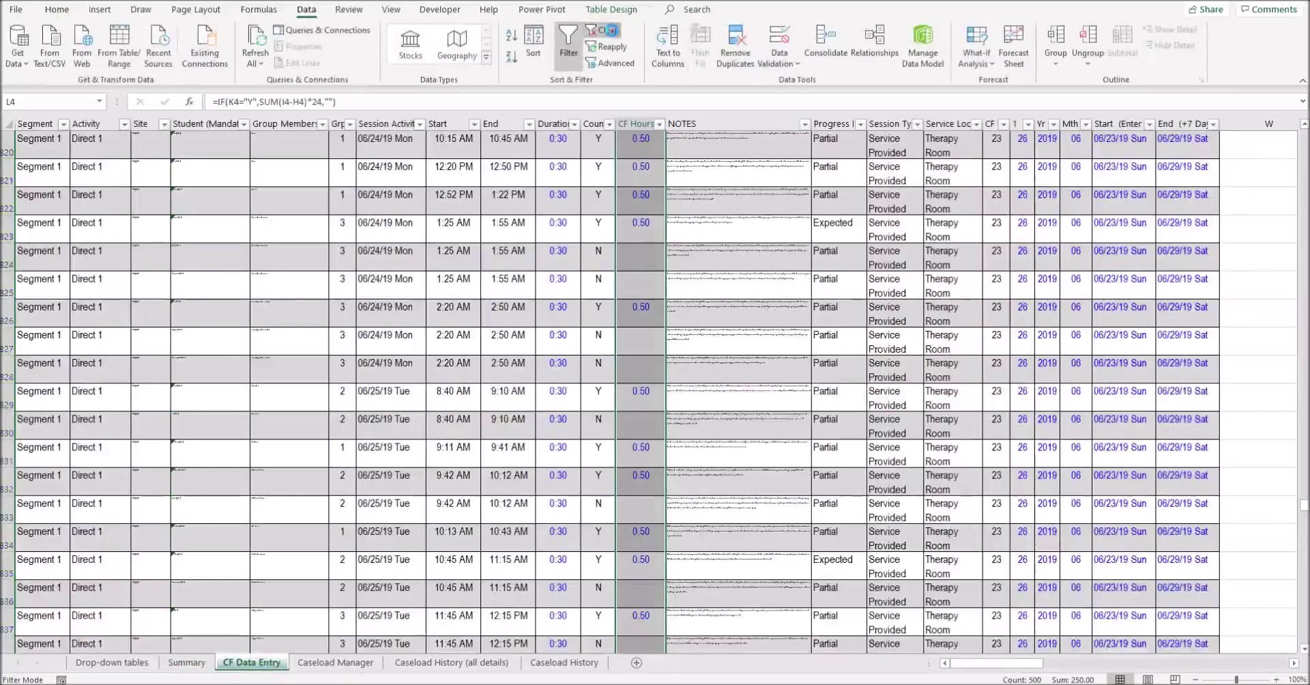
left_click(1113, 320)
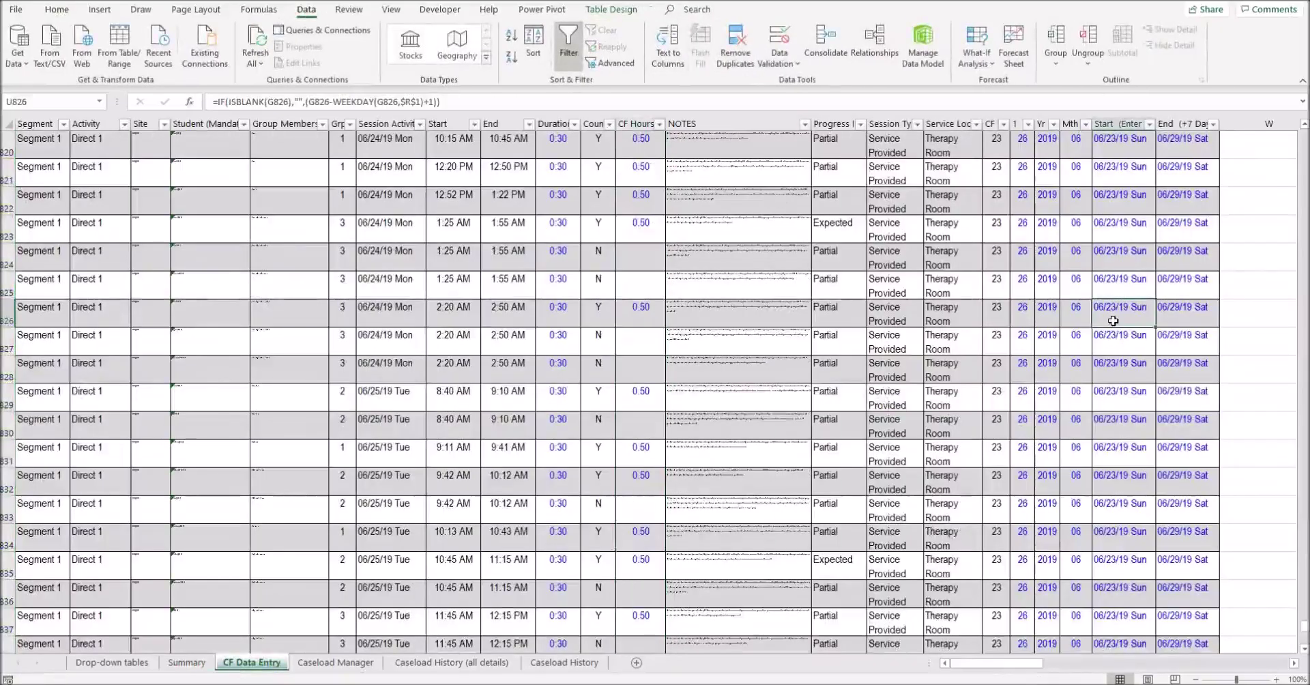
Add a blank row below the last CF Data Entry record, and undo the addition
key("ctrl+End")
scroll(1126, 328, "down", 1)
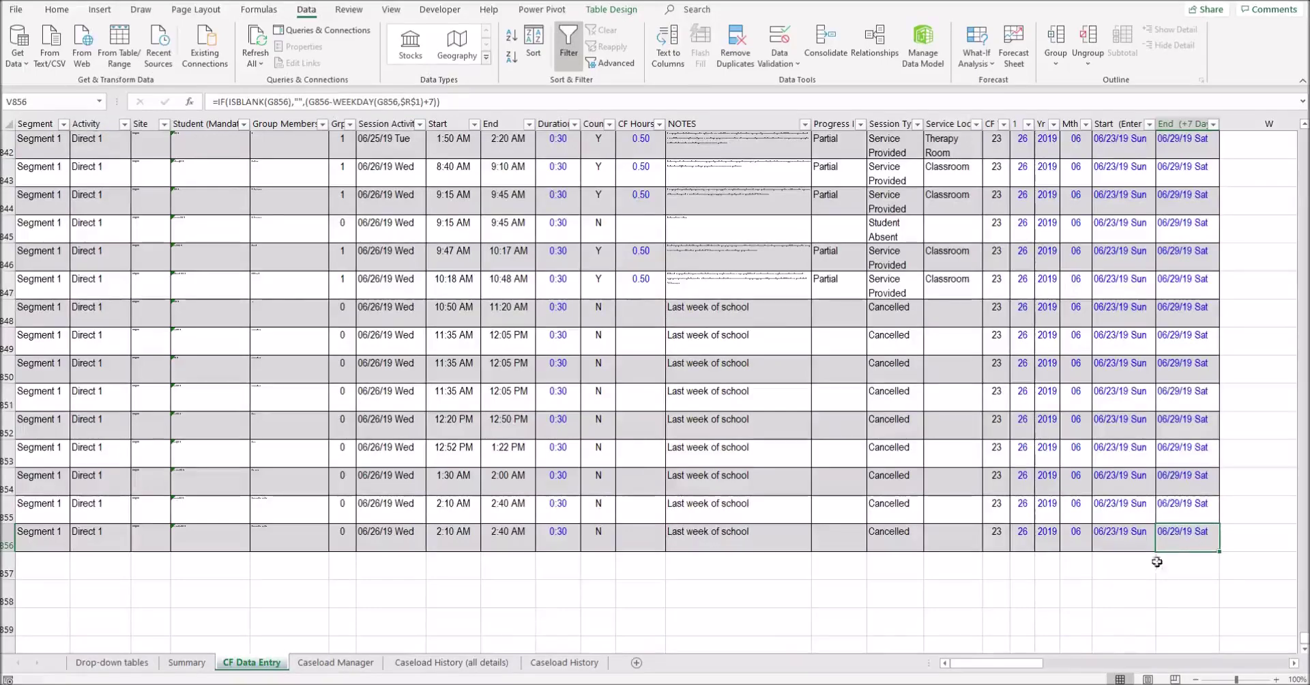
key("Tab")
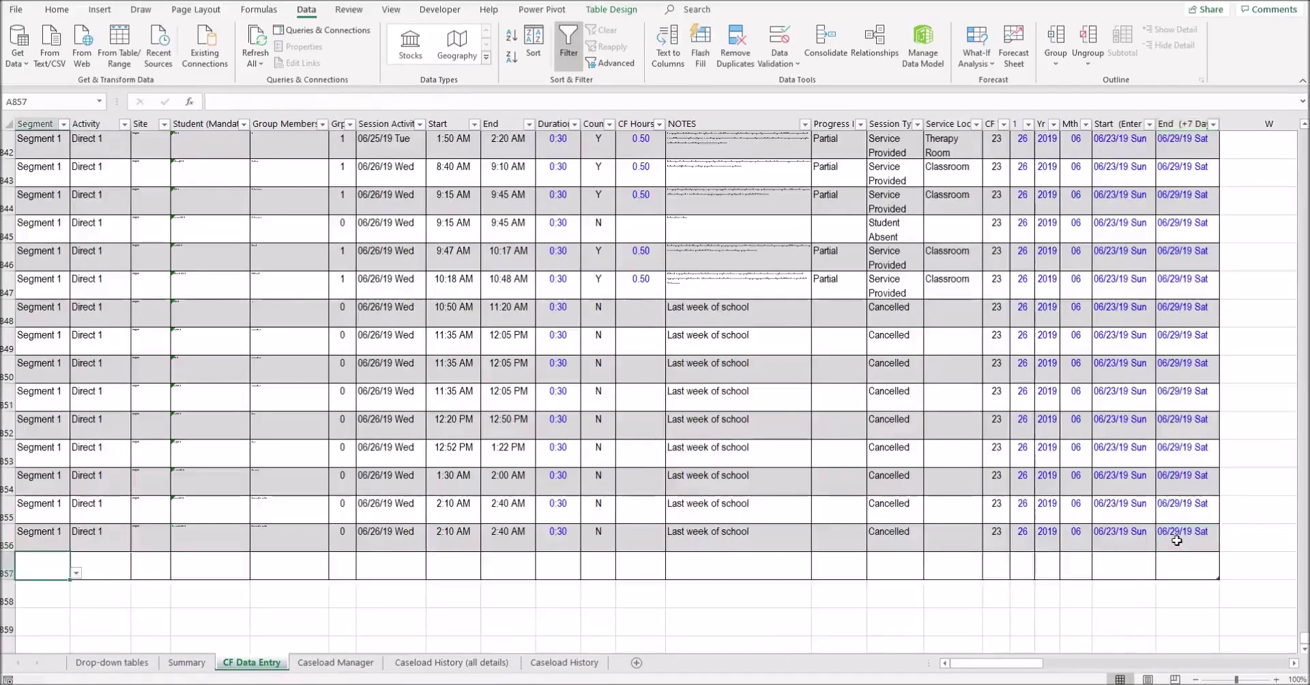
key("ctrl+z")
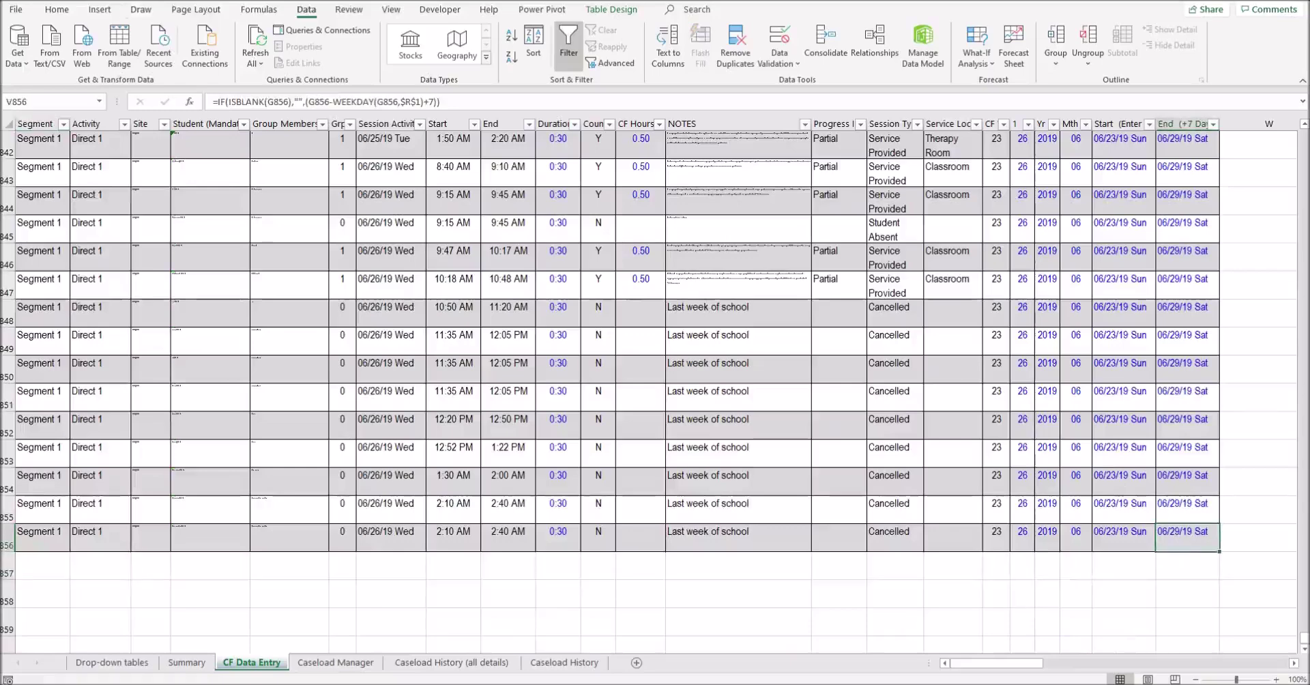
Start a record in row 857, directly below the table, with Segment 1 and activity Direct 1
left_click(63, 558)
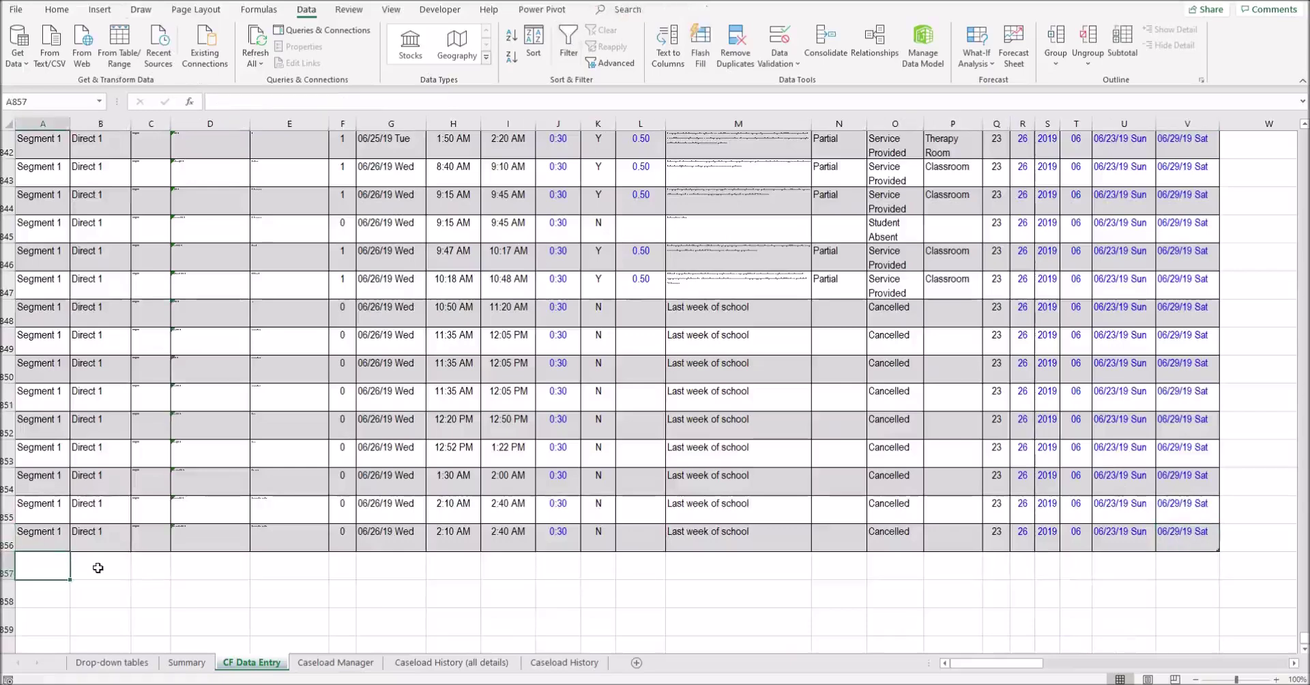
type("Segment 1")
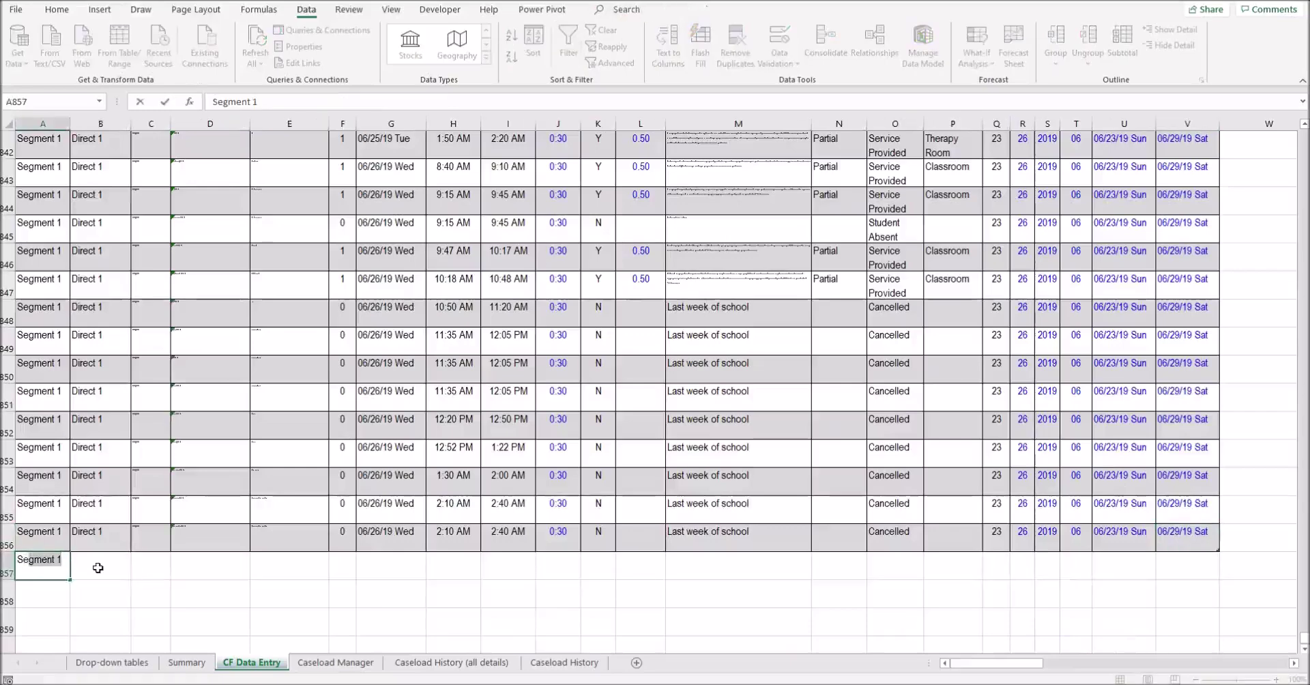
key("Tab")
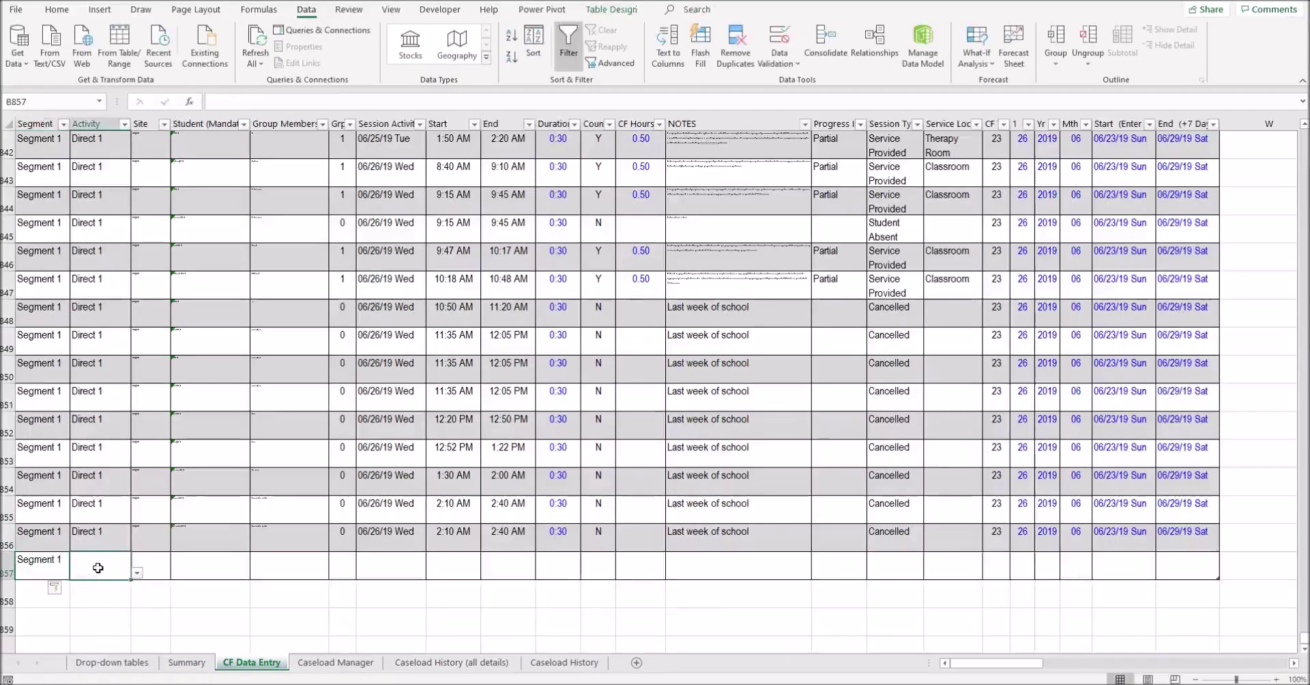
key("ctrl+d")
Set Count Hour? to Y and CF Hours to 30 in the row 857 record
left_click(599, 569)
left_click(621, 575)
left_click(580, 585)
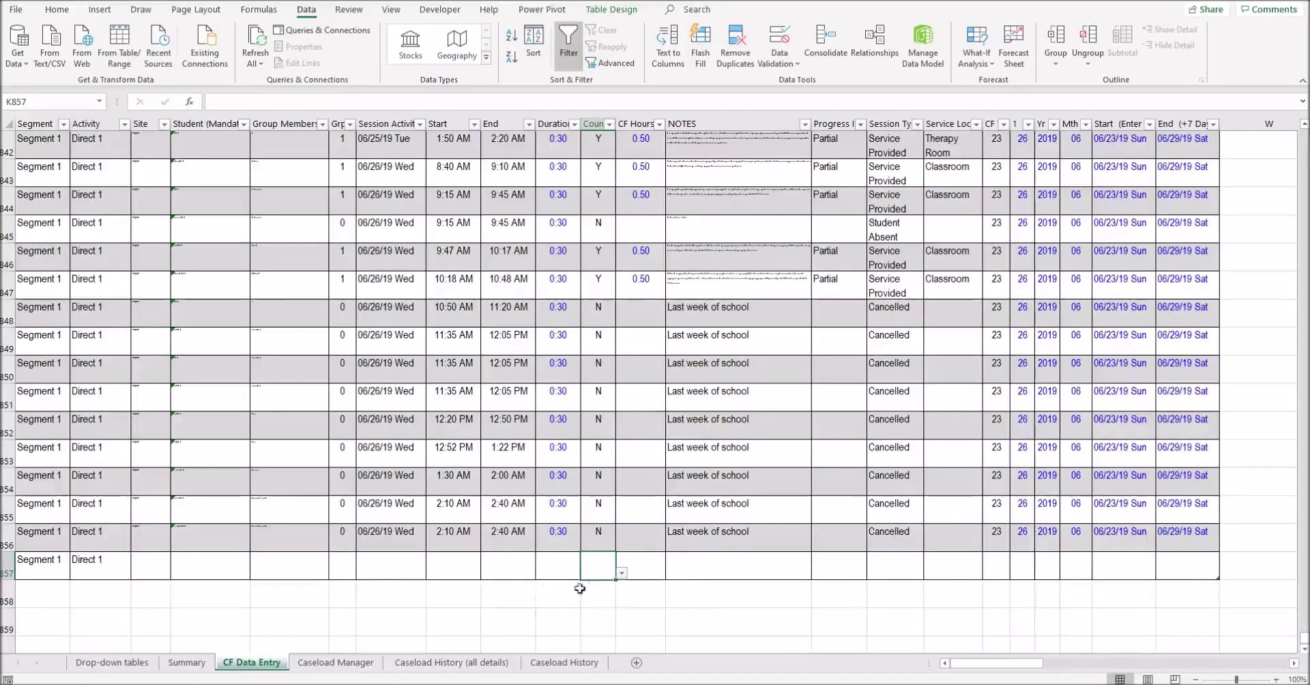
left_click(640, 567)
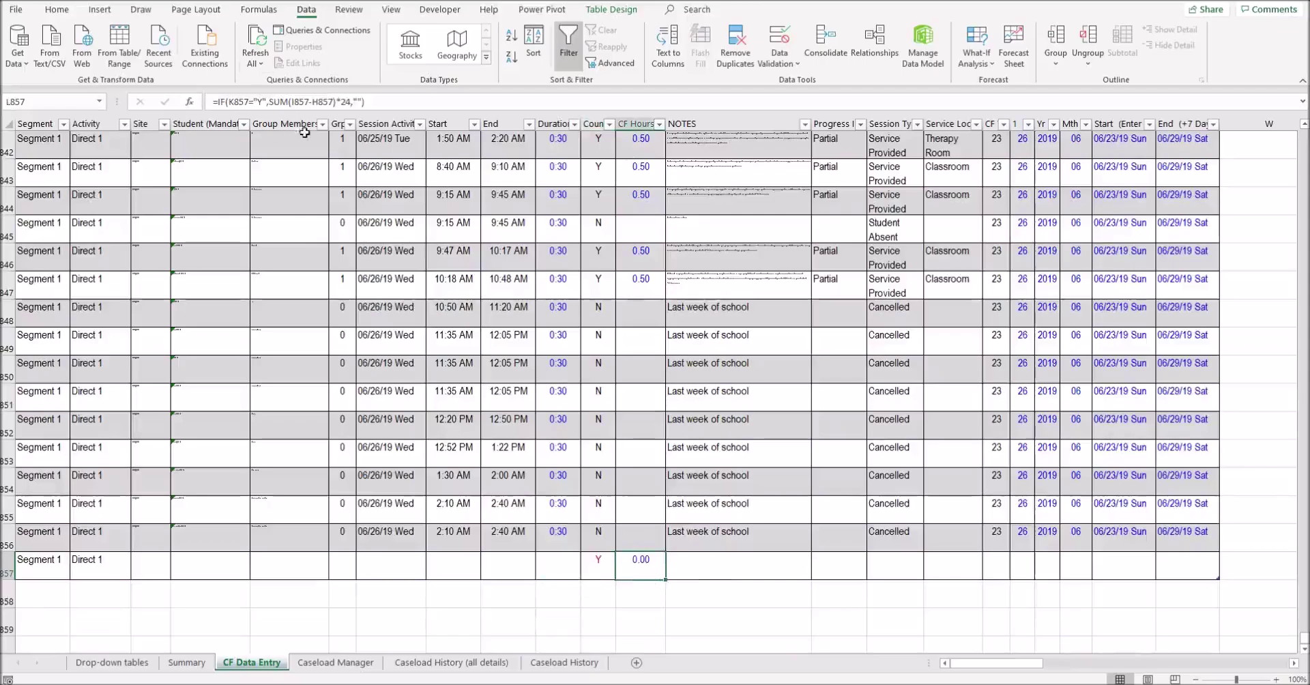
type("30")
key("Return")
Check the Segment 1 remaining hours and completion statuses on the Summary sheet against the hours entered in row 857
left_click(186, 663)
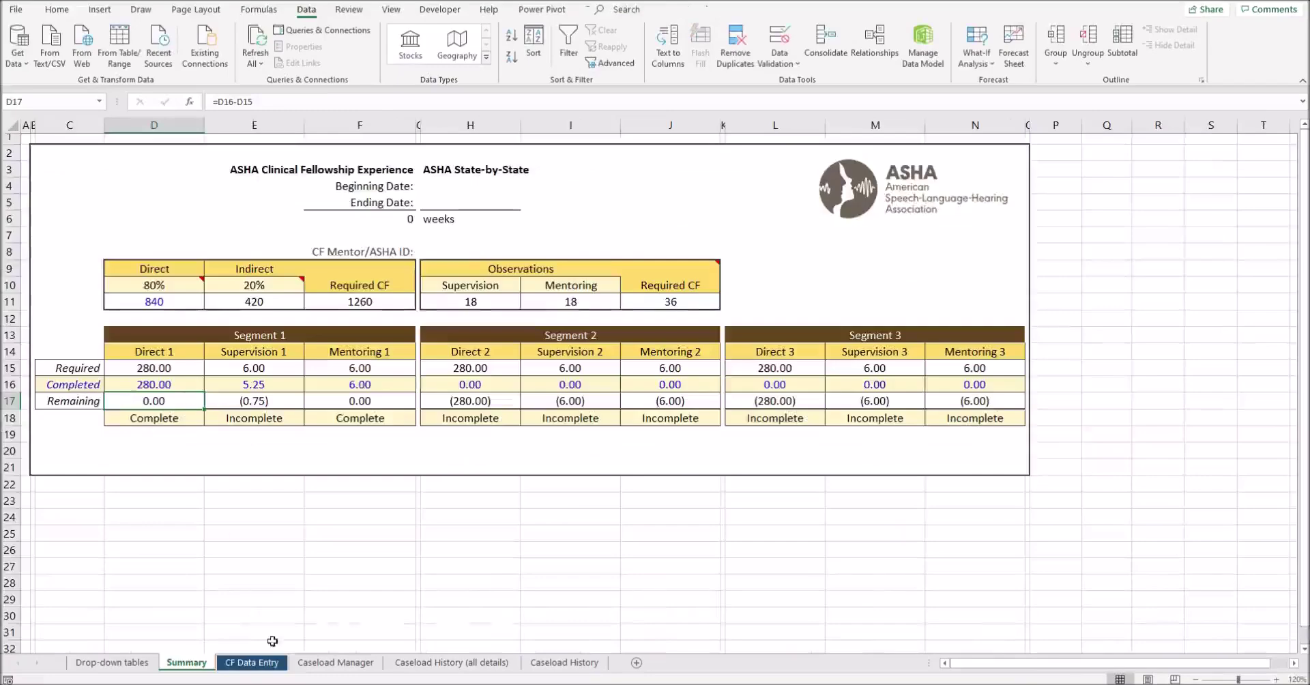
left_click(266, 666)
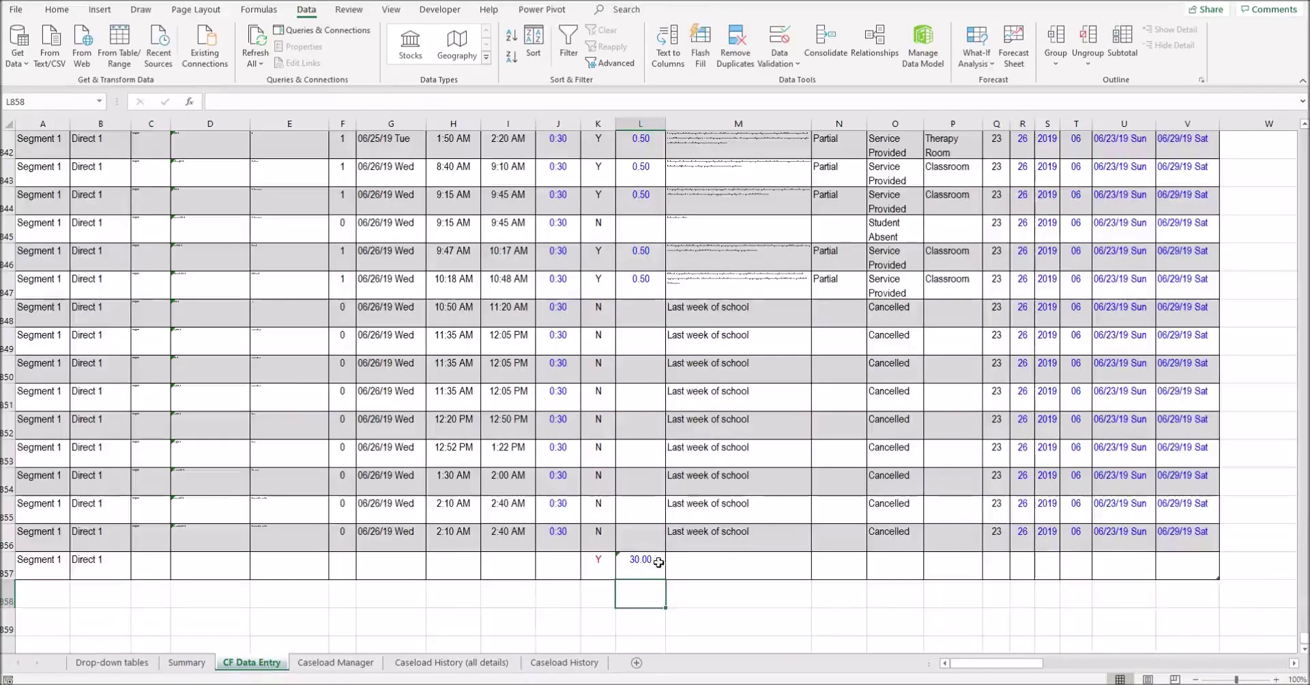
left_click(630, 571)
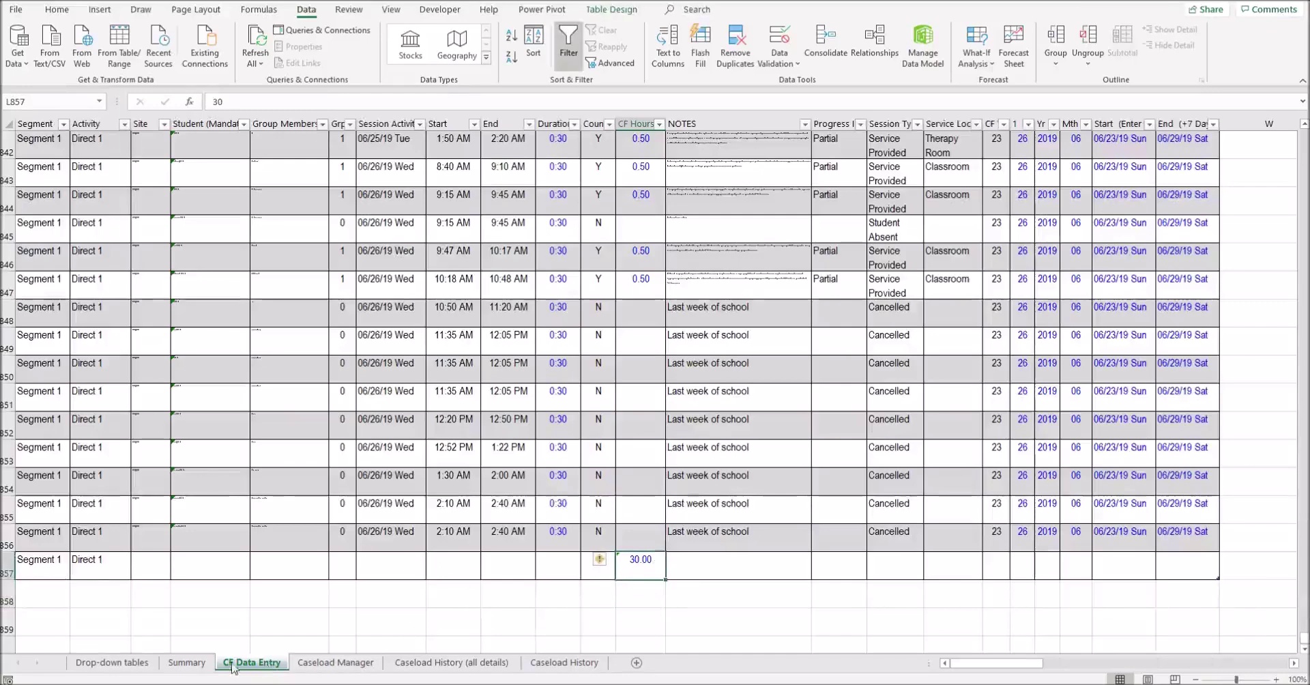
left_click(179, 666)
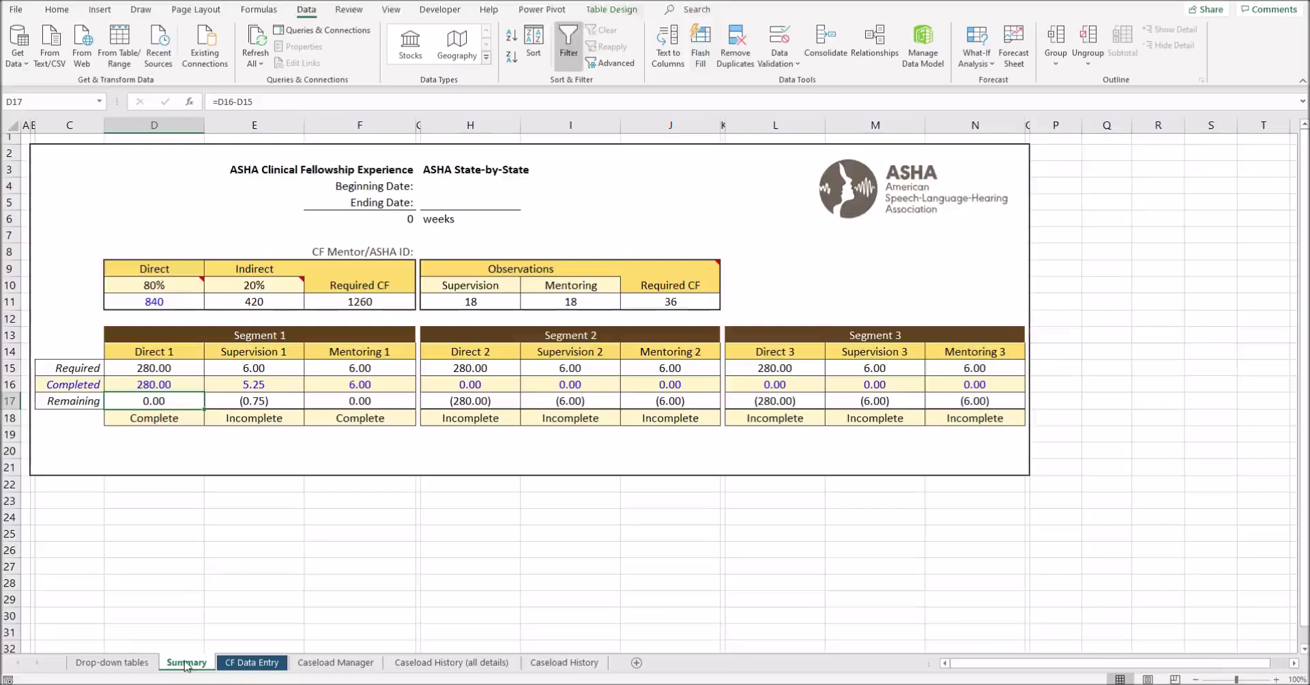
left_click(283, 403)
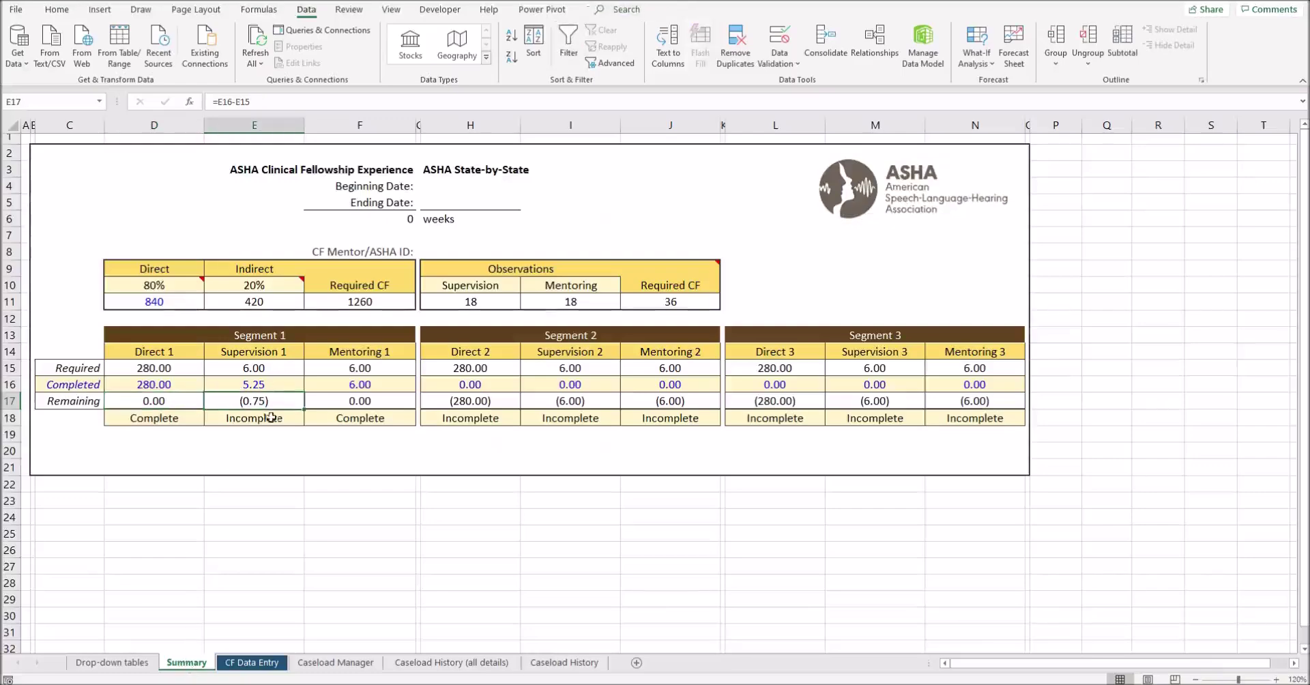
left_click_drag(140, 418, 358, 420)
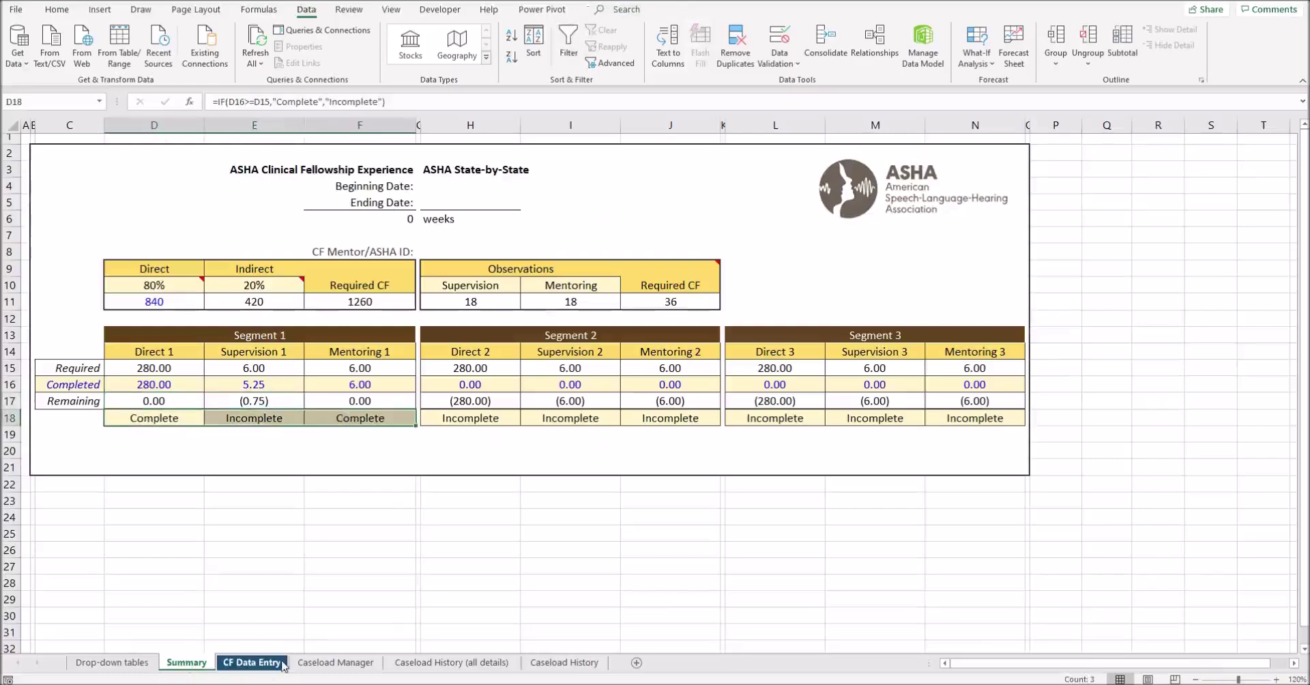
Review the full Student (Mandate) list on Caseload Manager alongside the start of the CF Data Entry sheet
left_click(282, 664)
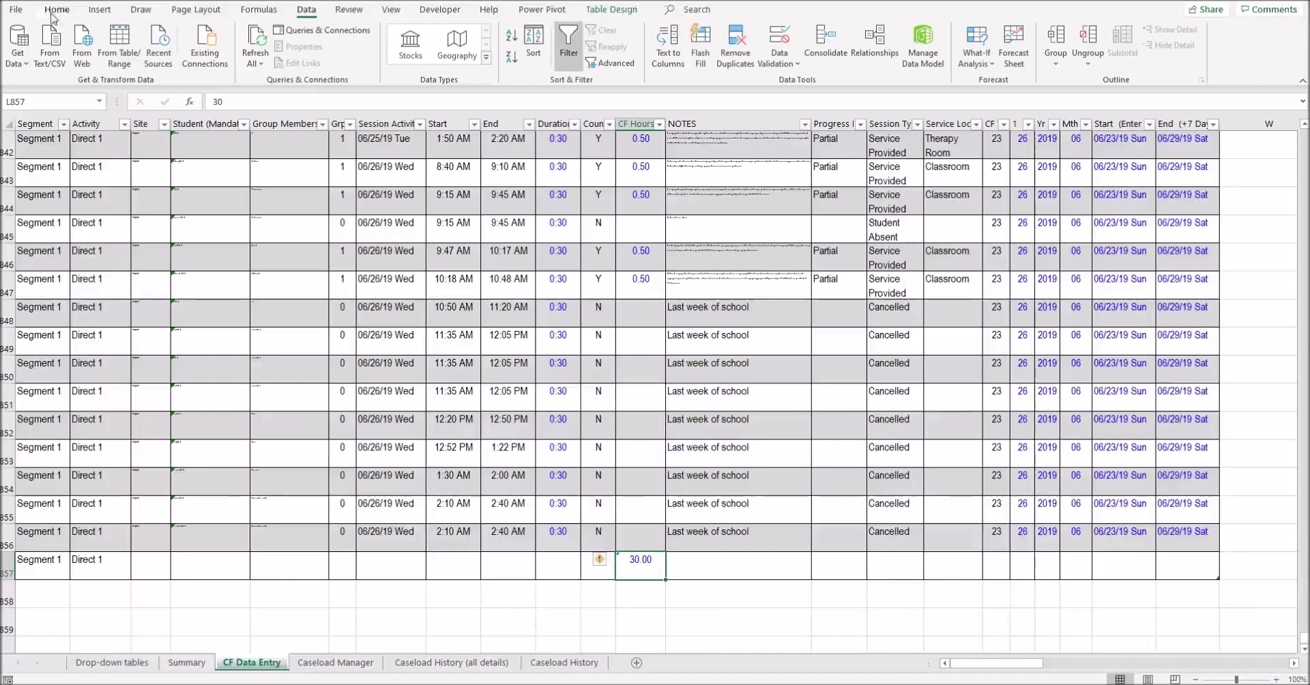
key("ctrl+Home")
left_click(333, 664)
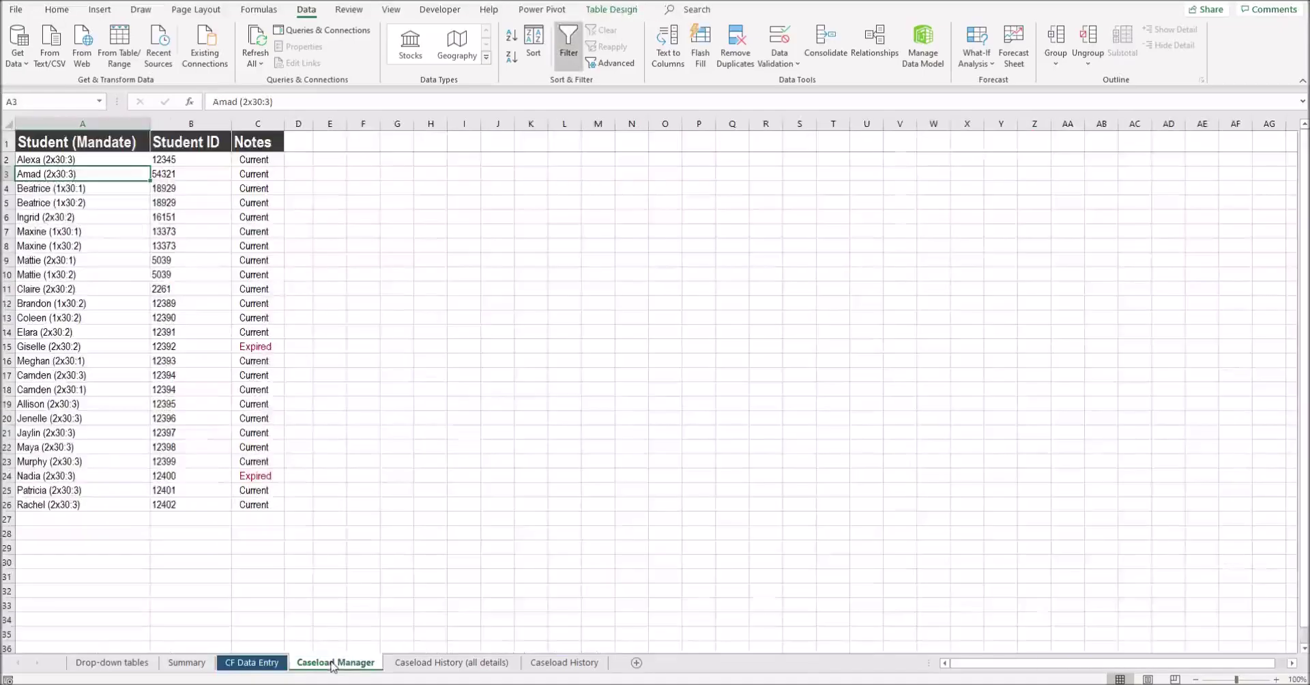
left_click_drag(115, 159, 107, 506)
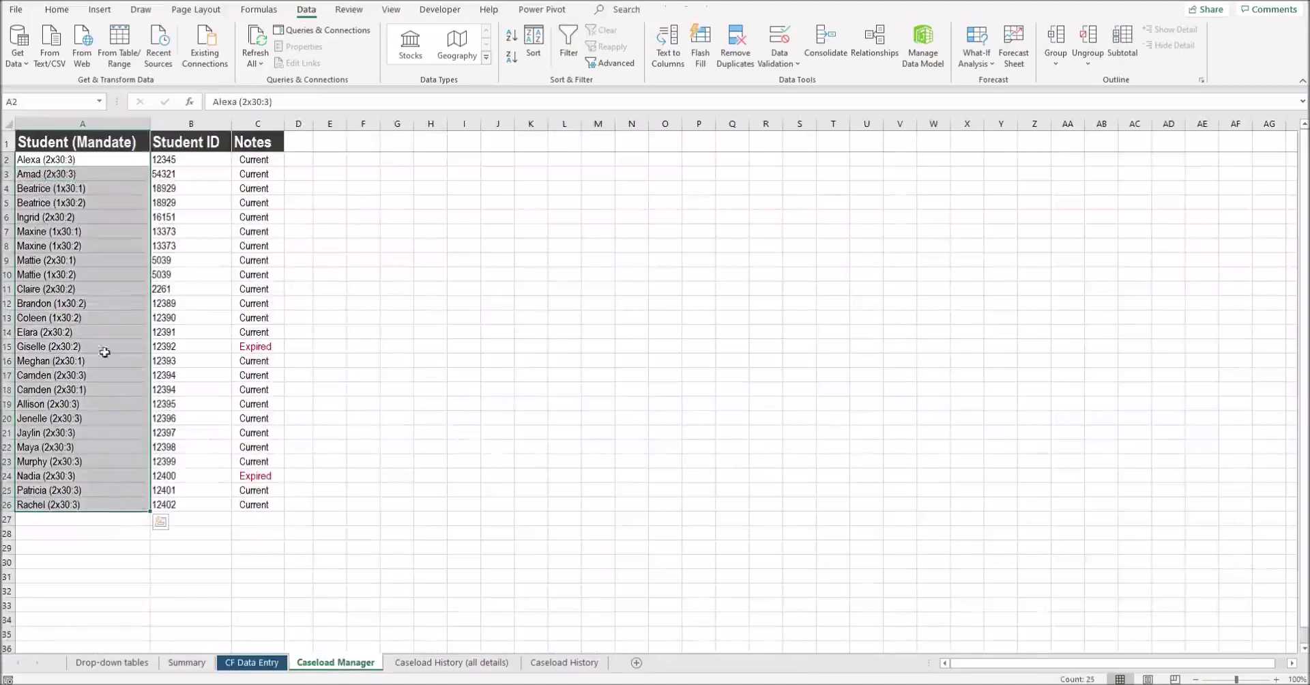
left_click(242, 670)
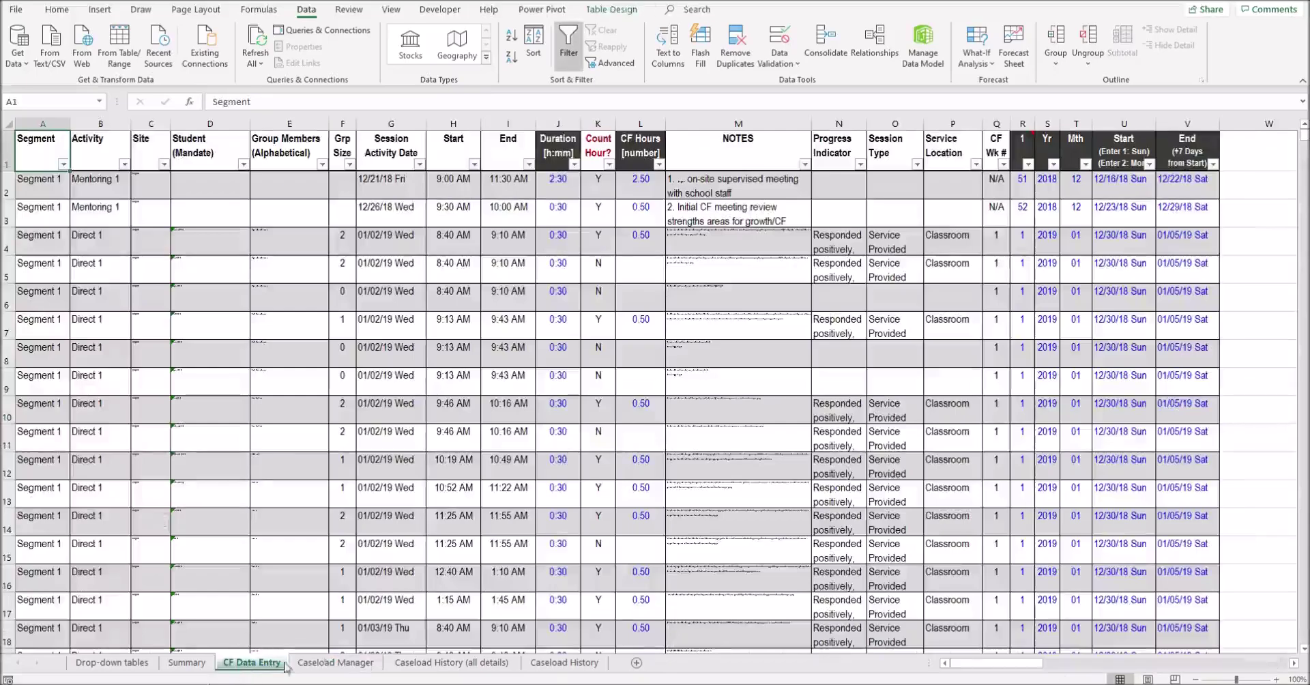
left_click(335, 663)
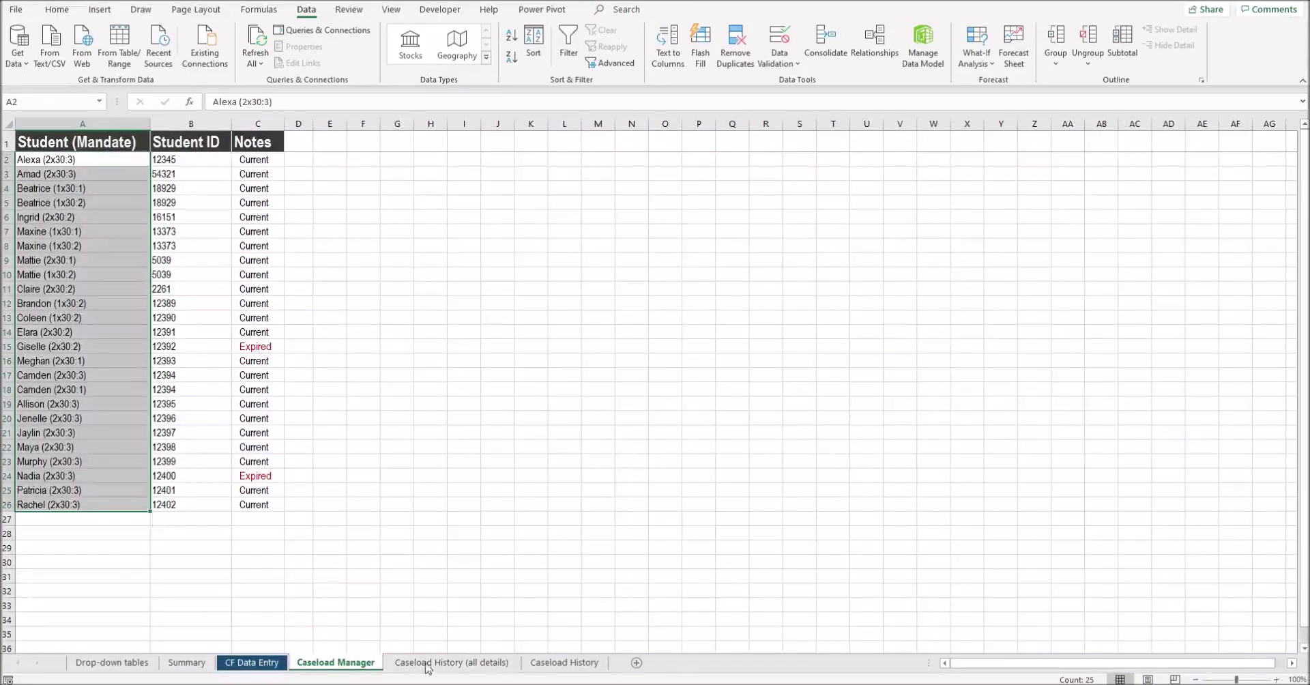
Review the Caseload 1 roster on Caseload History and the CF Site # and Student ID columns on Caseload History (all details)
left_click(564, 662)
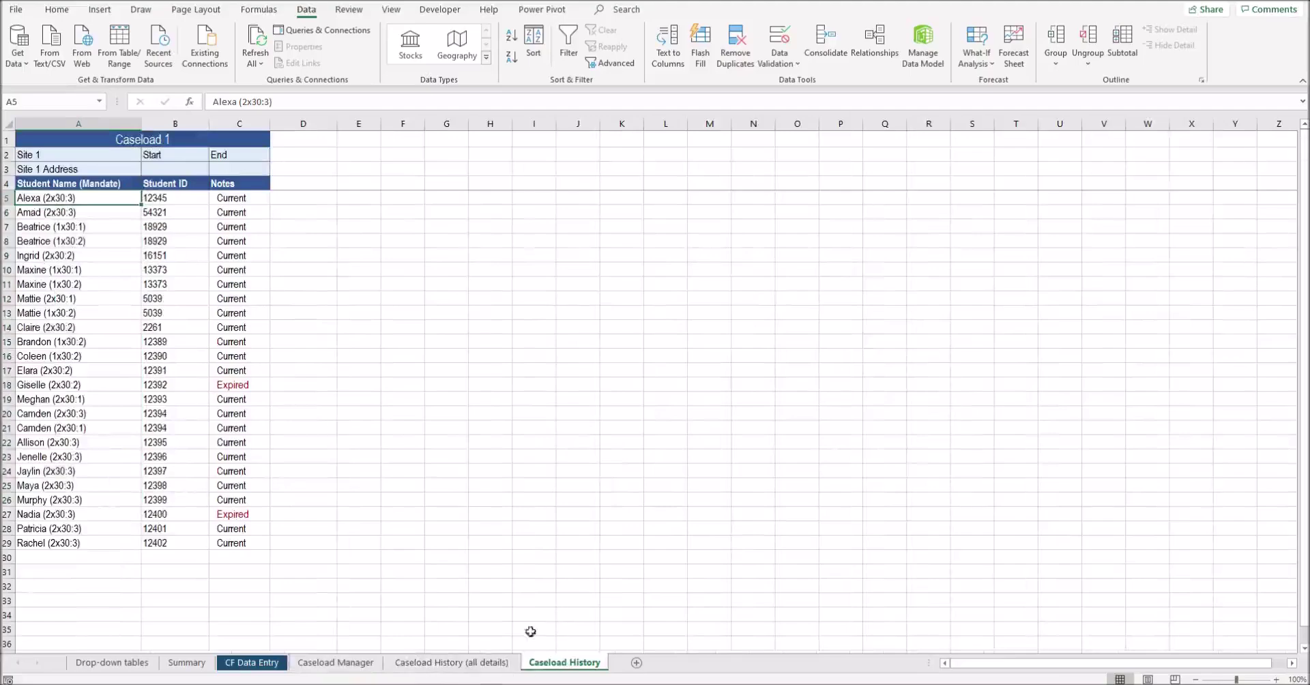
left_click_drag(276, 198, 1010, 211)
key("ctrl+Page_Up")
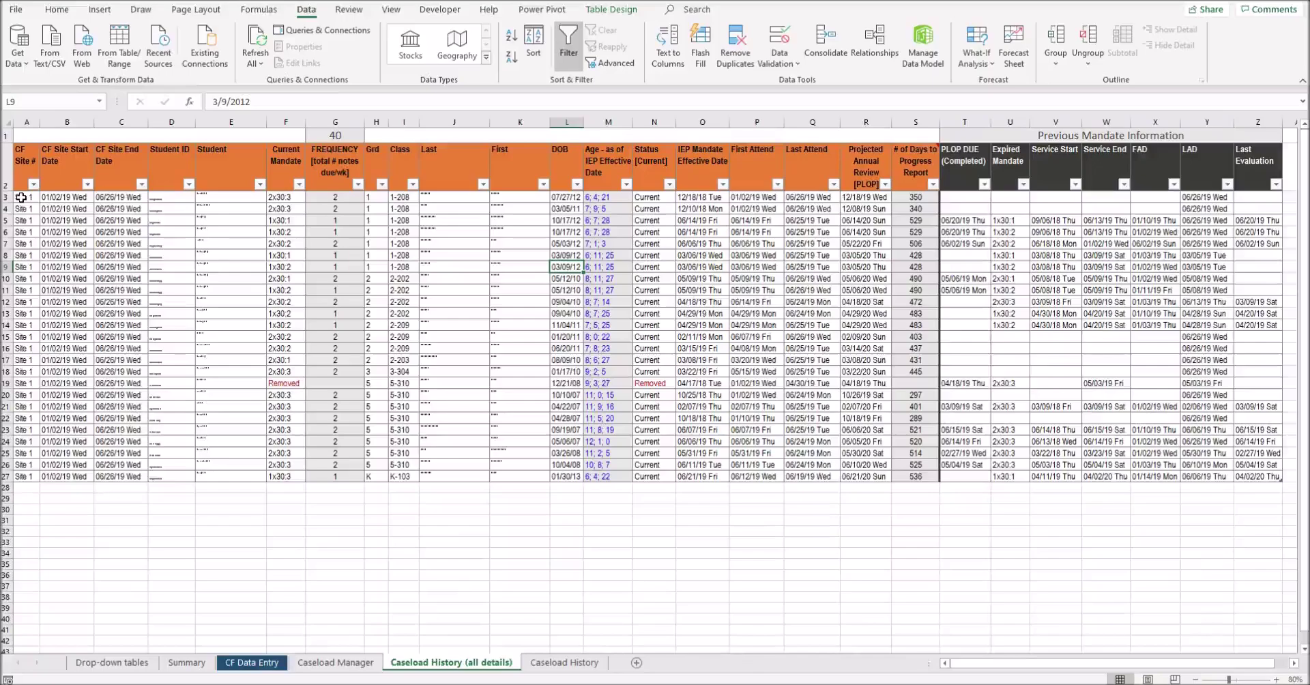
left_click_drag(12, 197, 14, 478)
left_click_drag(19, 198, 20, 476)
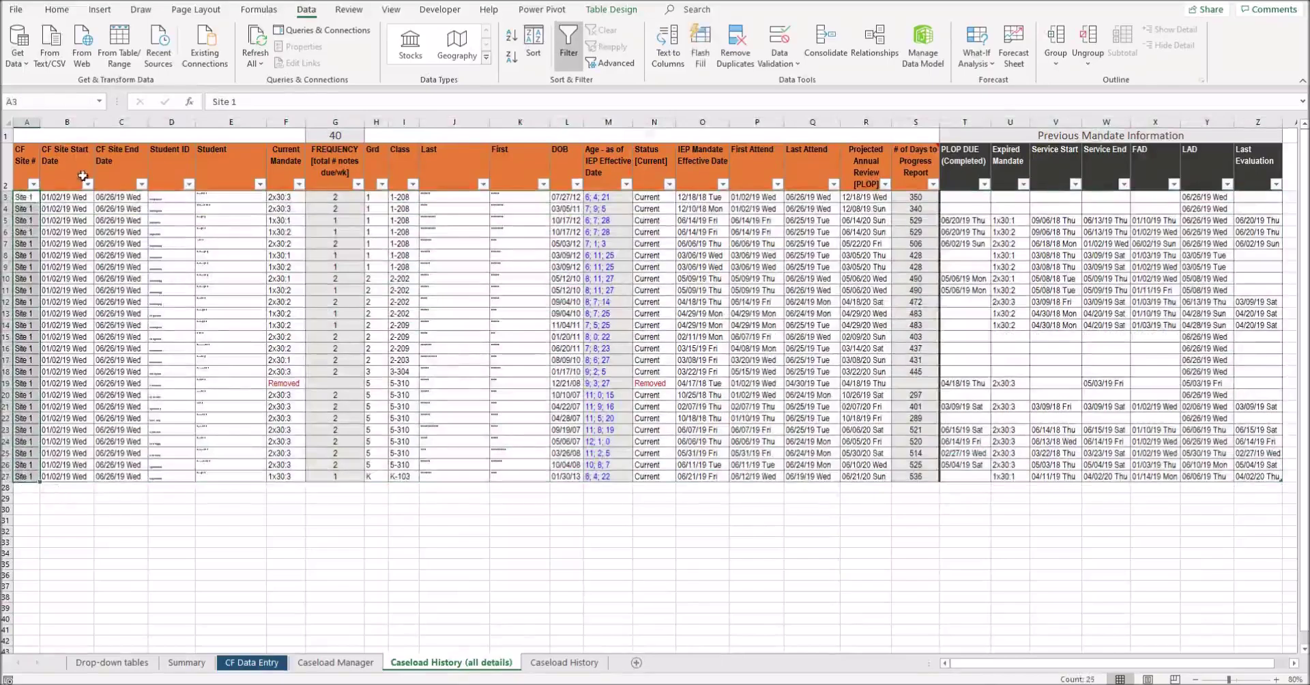
left_click(172, 146)
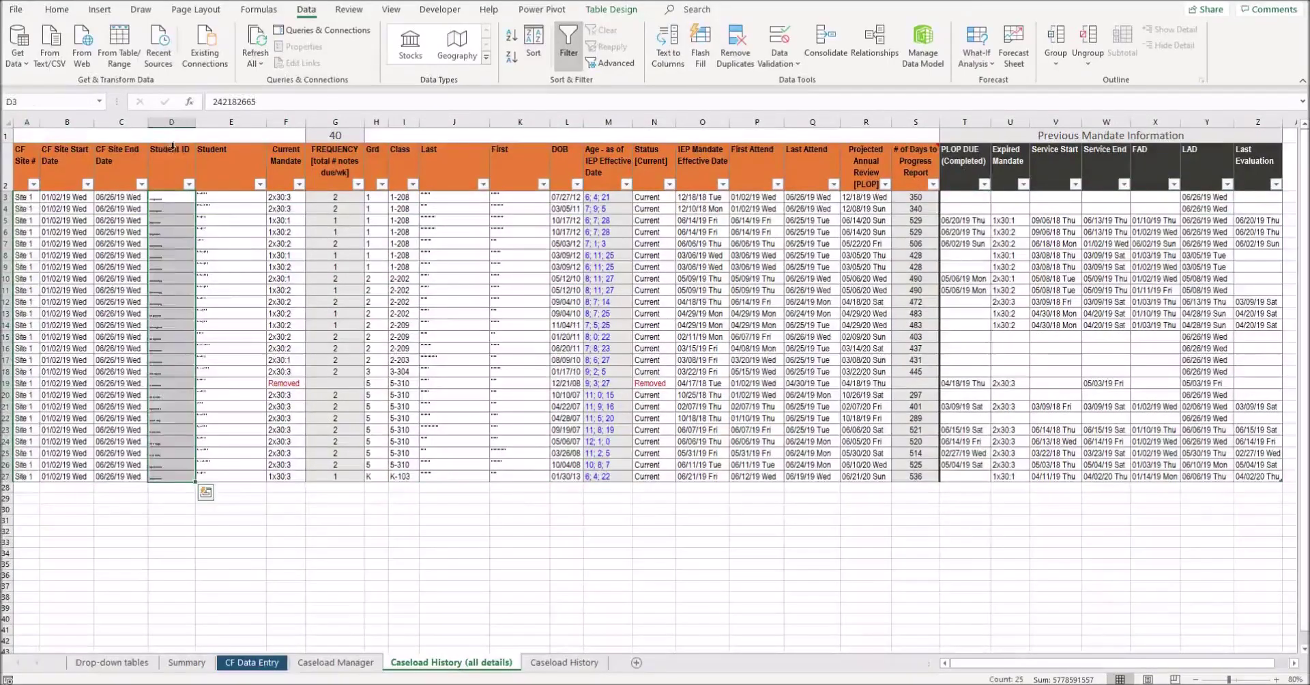
Examine the empty rows below the Site 1 records and the First Attend, Last Attend and Projected Annual Review headers
left_click(30, 486)
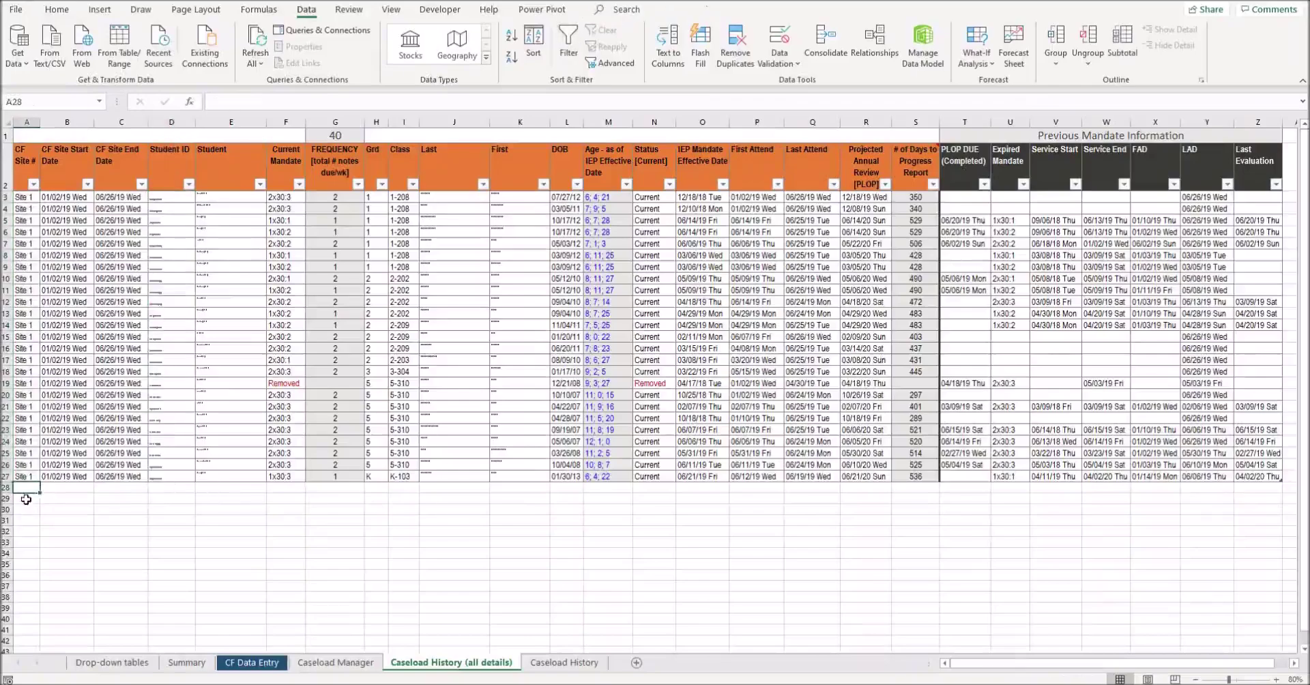
left_click(161, 487)
left_click_drag(159, 504, 158, 636)
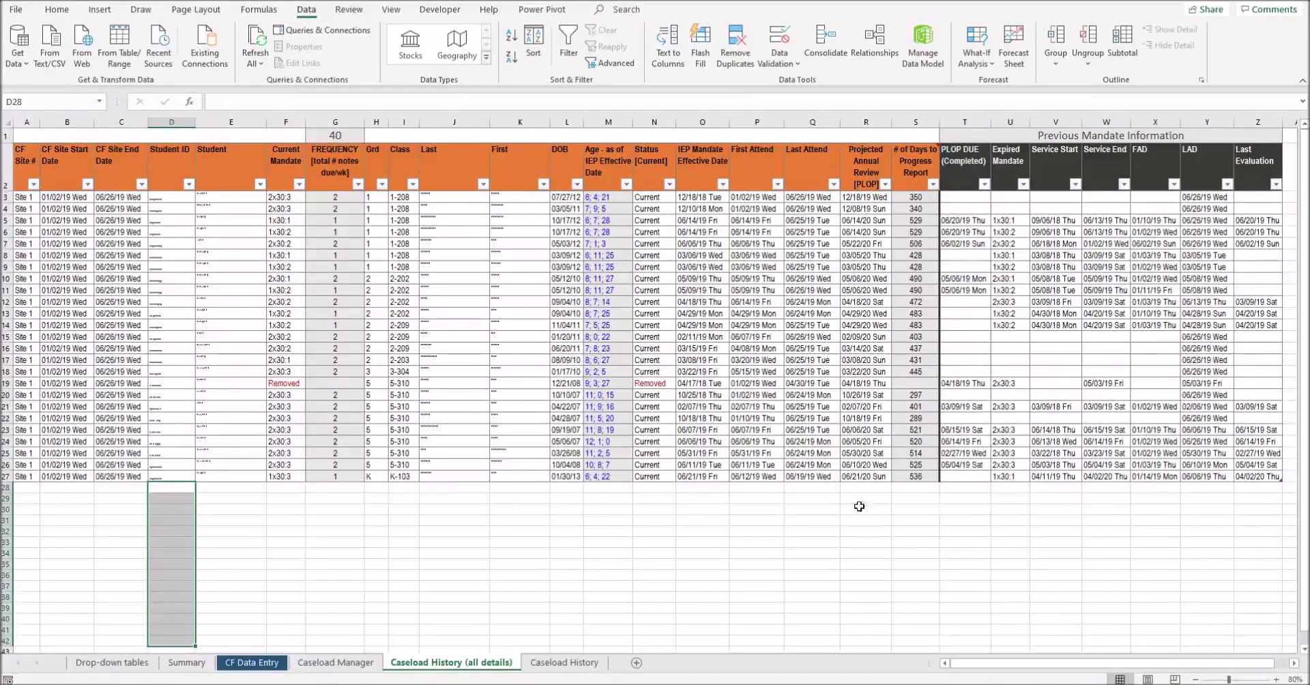
left_click(757, 157)
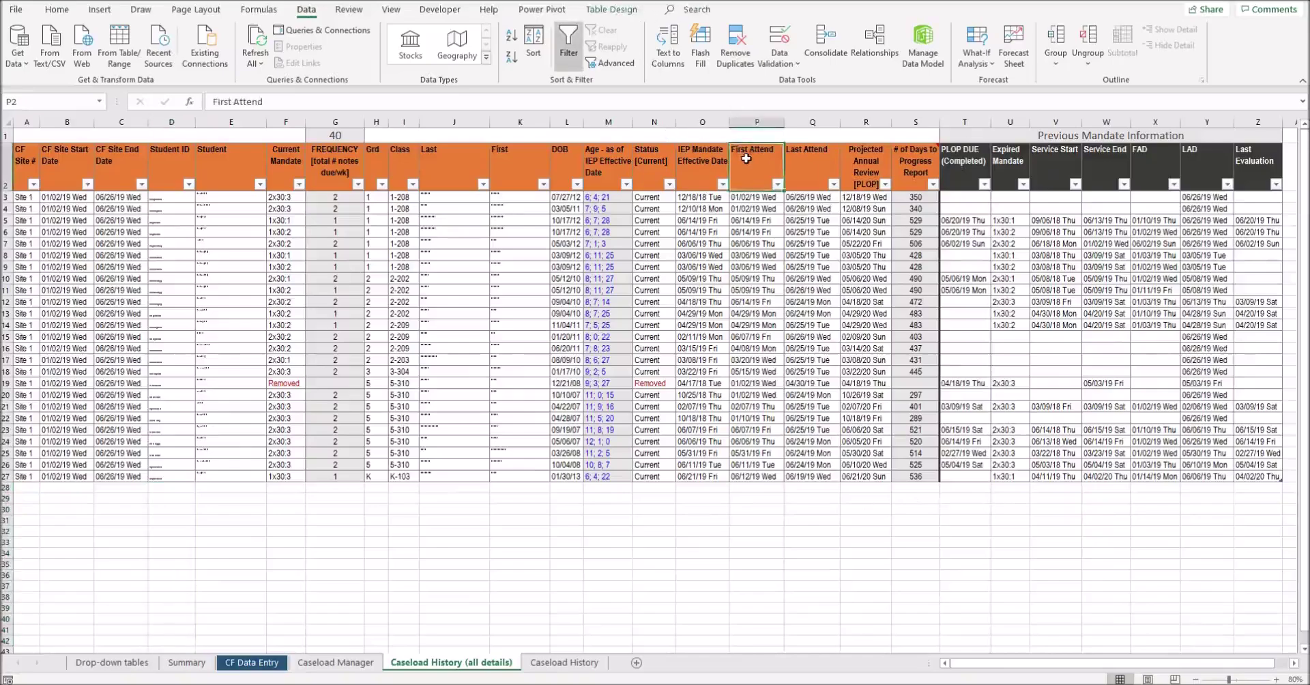
left_click_drag(827, 154, 833, 154)
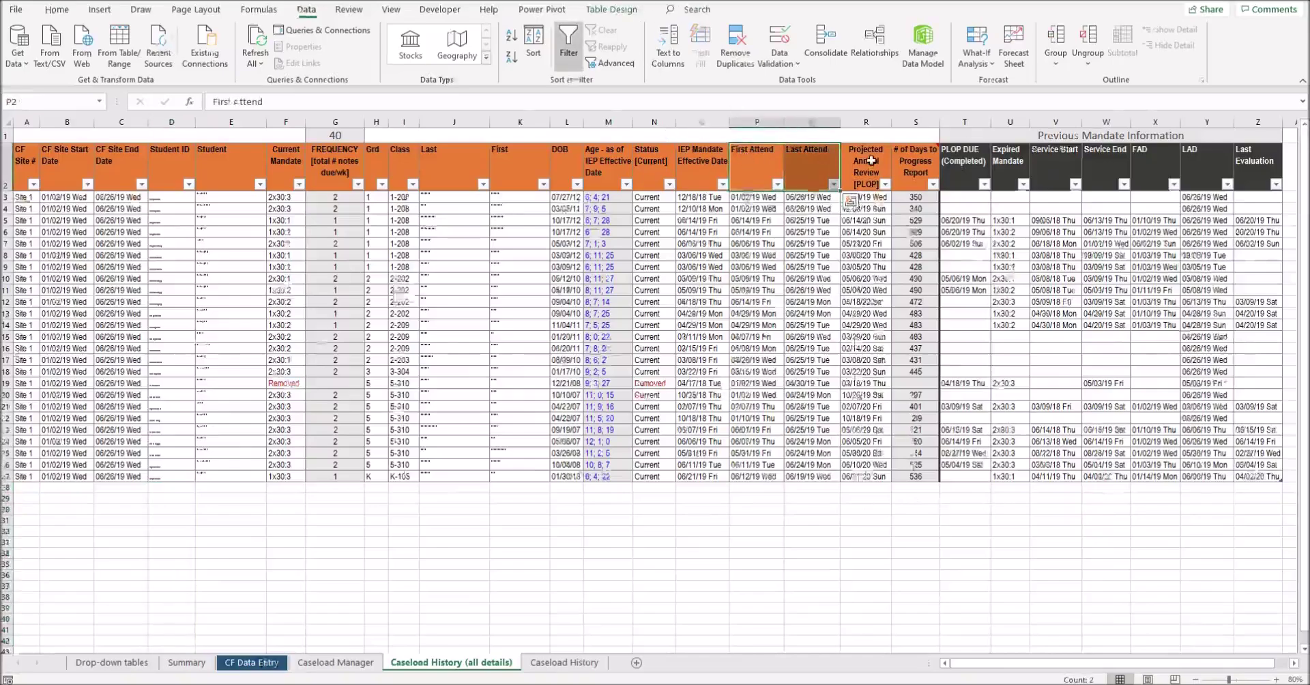
left_click(871, 161)
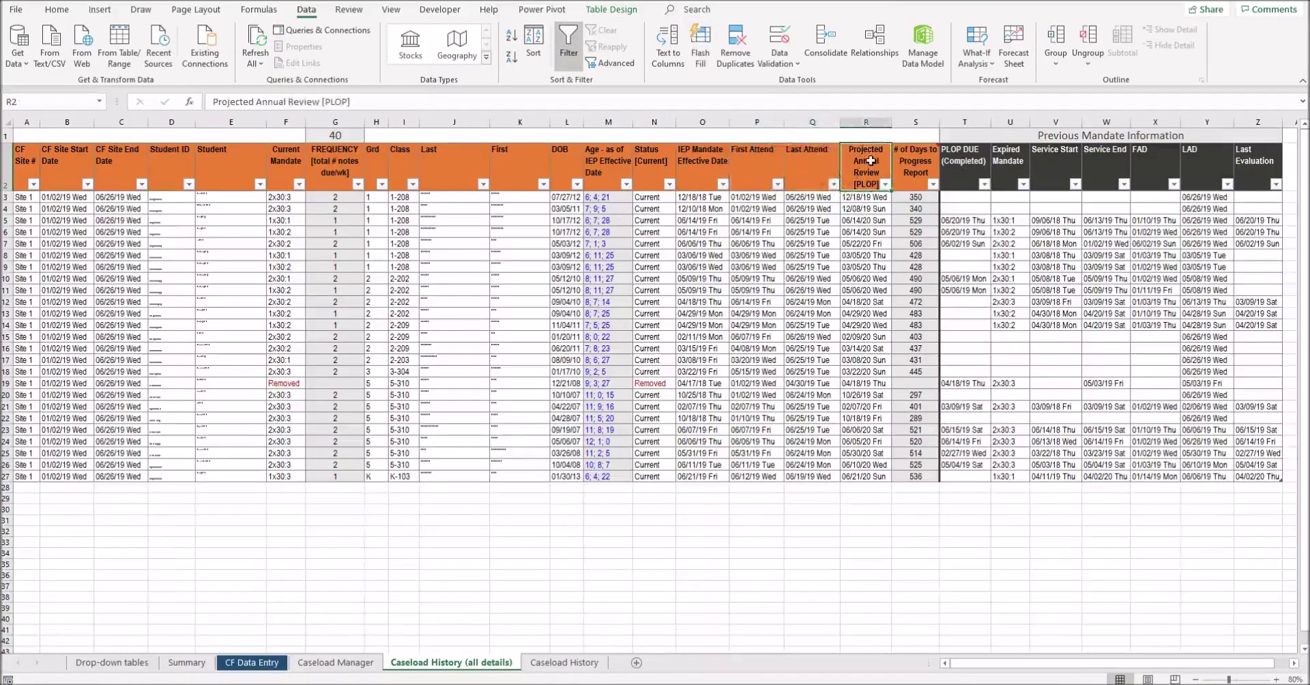
Compare the Student (Mandate) column on Caseload Manager with the student choices for the first CF Data Entry record
left_click(351, 665)
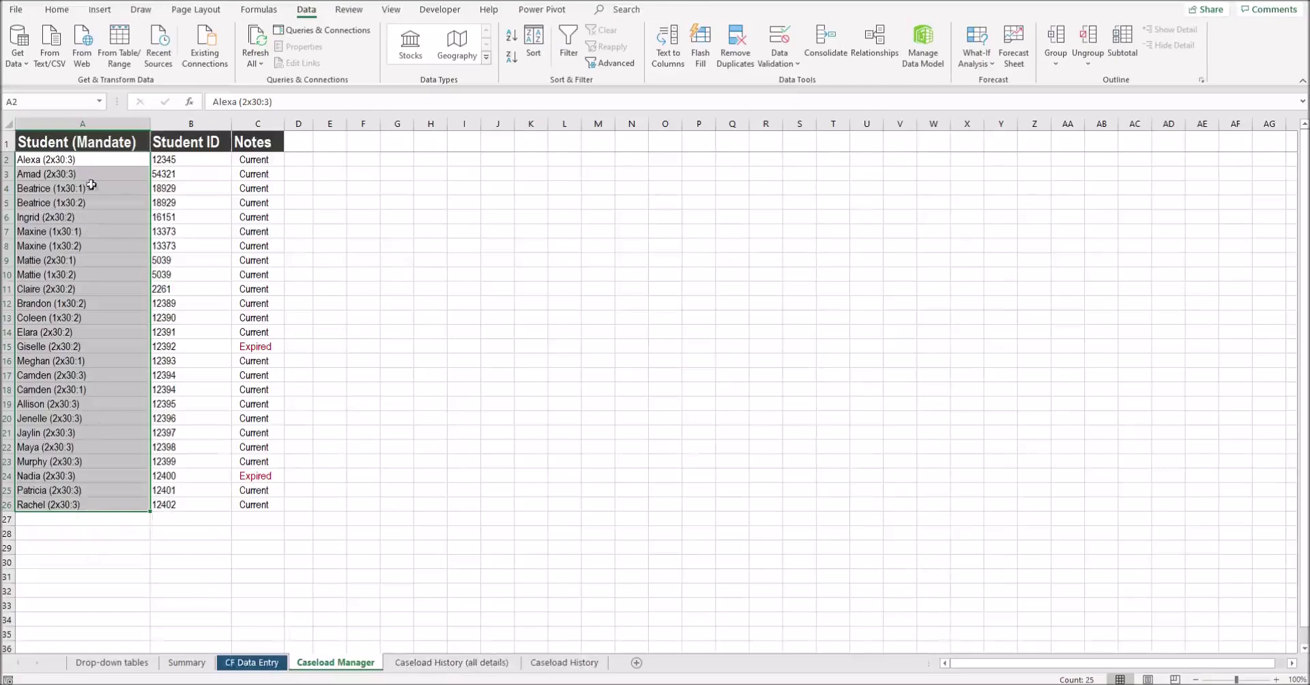
left_click(81, 123)
left_click(252, 661)
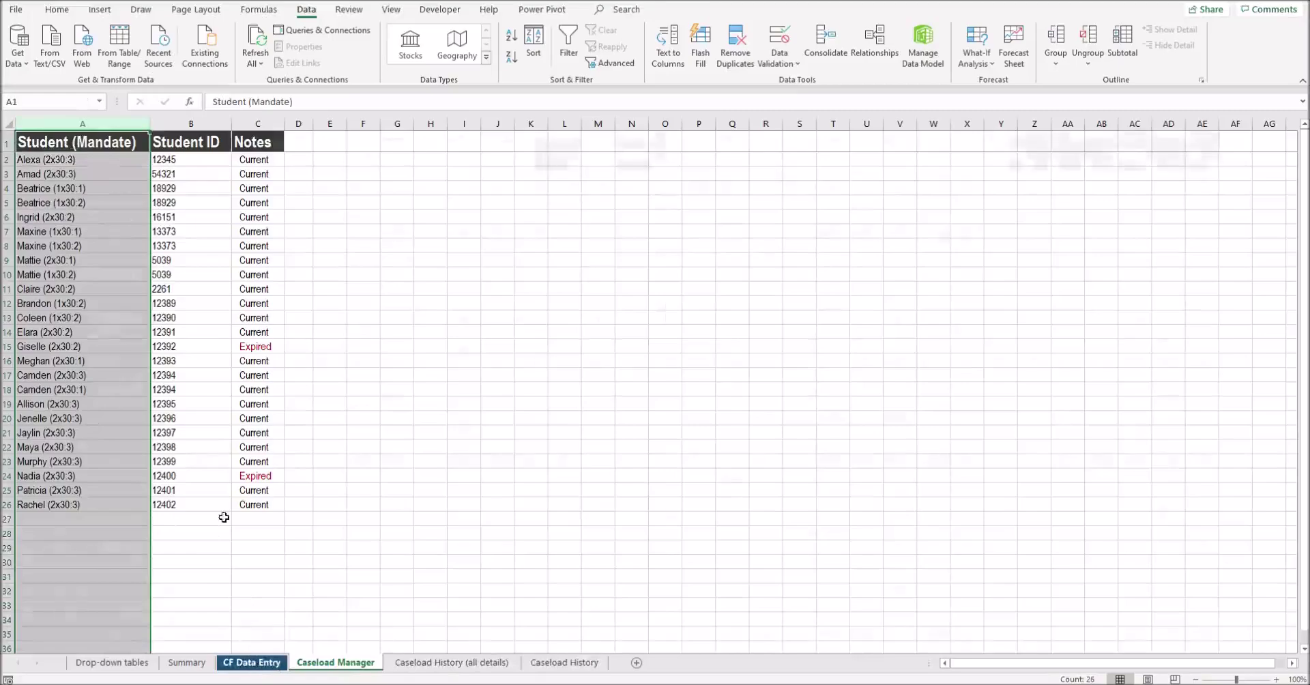
left_click(179, 184)
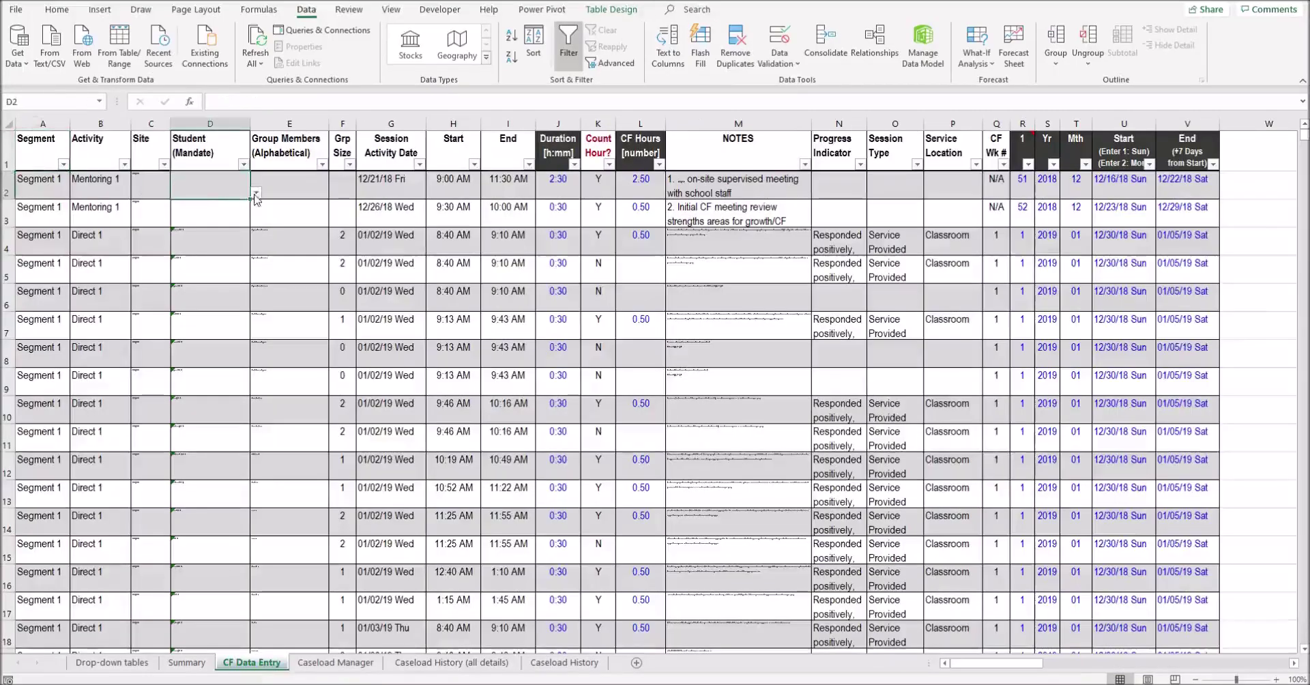
left_click(254, 194)
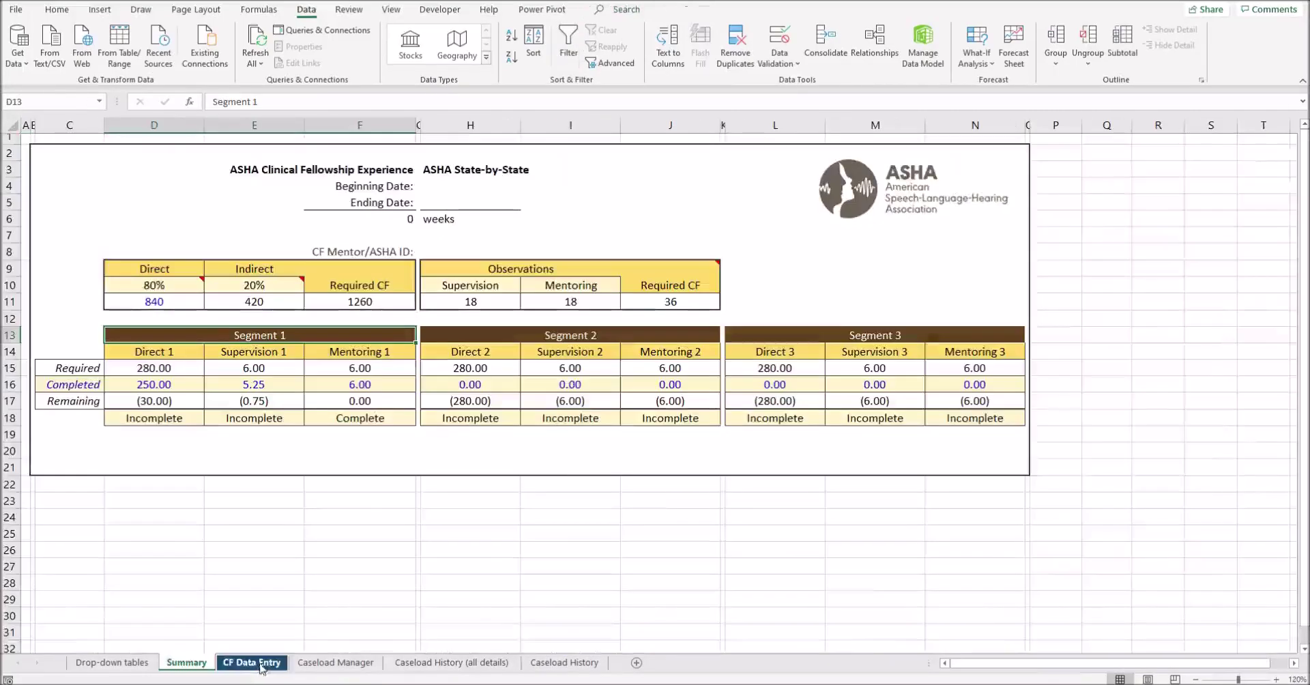